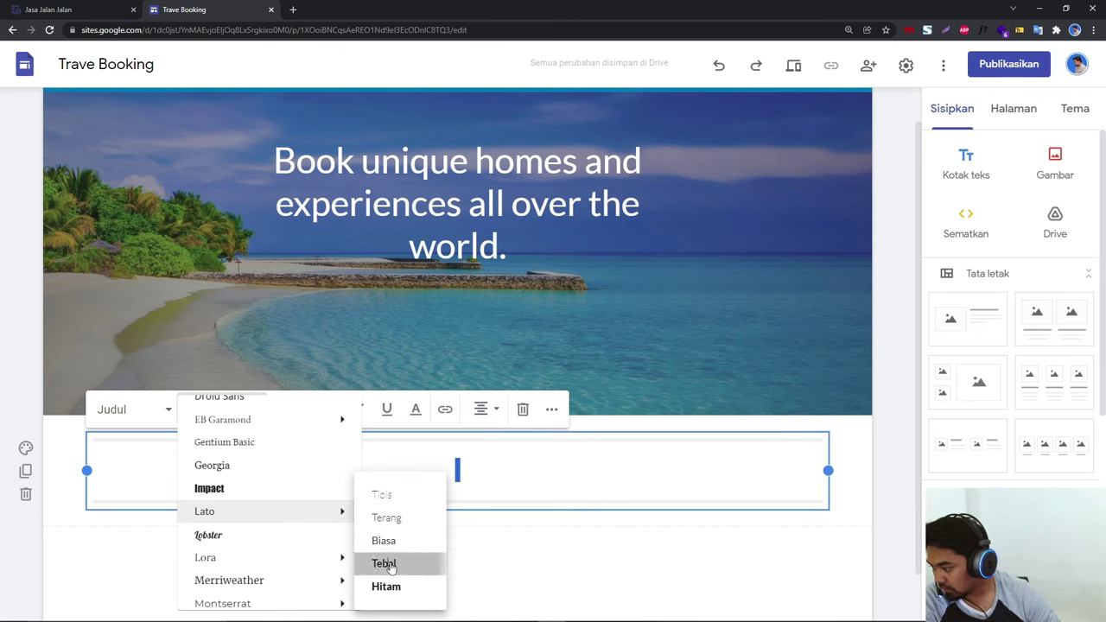
Step: Set the text box font to bold Lato, enter the heading "Welcome to travel booking", and remove the extra empty line beneath it
left_click(385, 563)
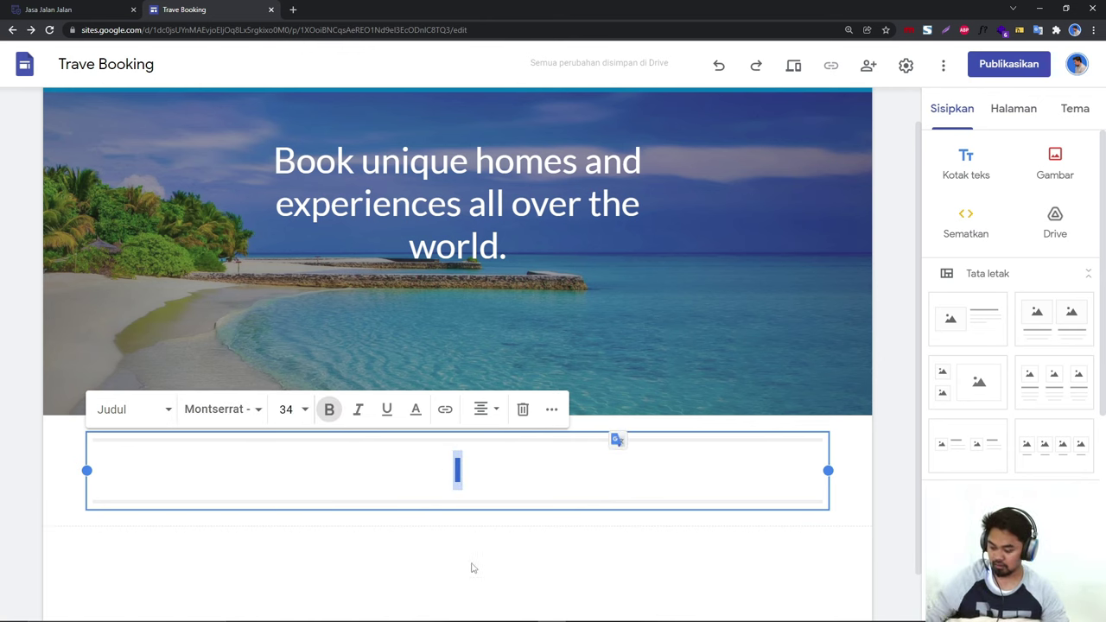
type("Welcome to travel booking")
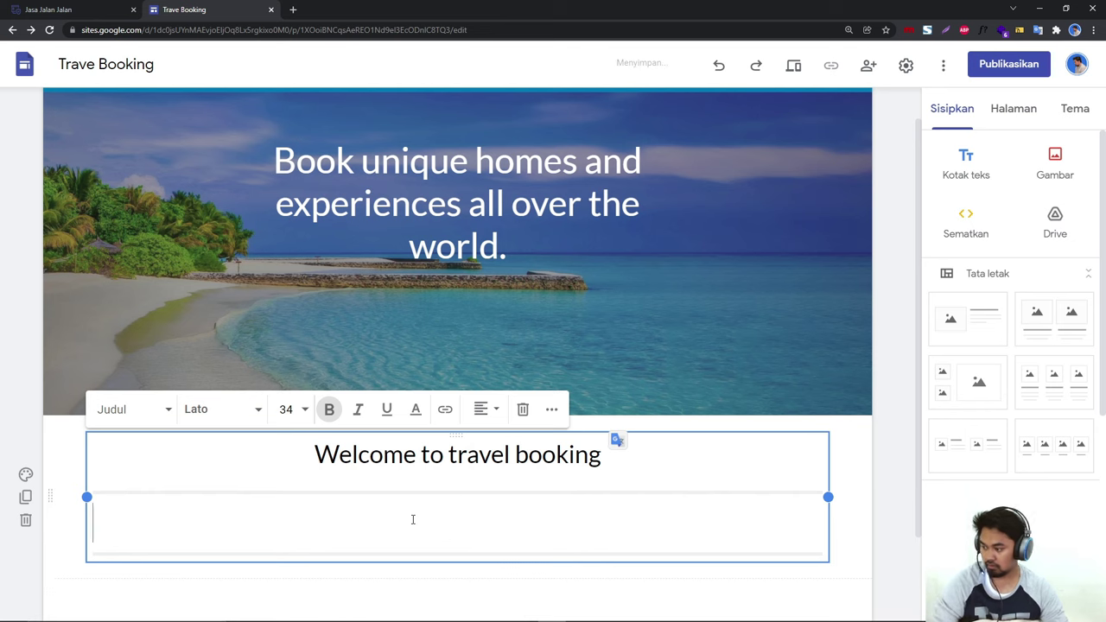
key("BackSpace")
left_click(590, 538)
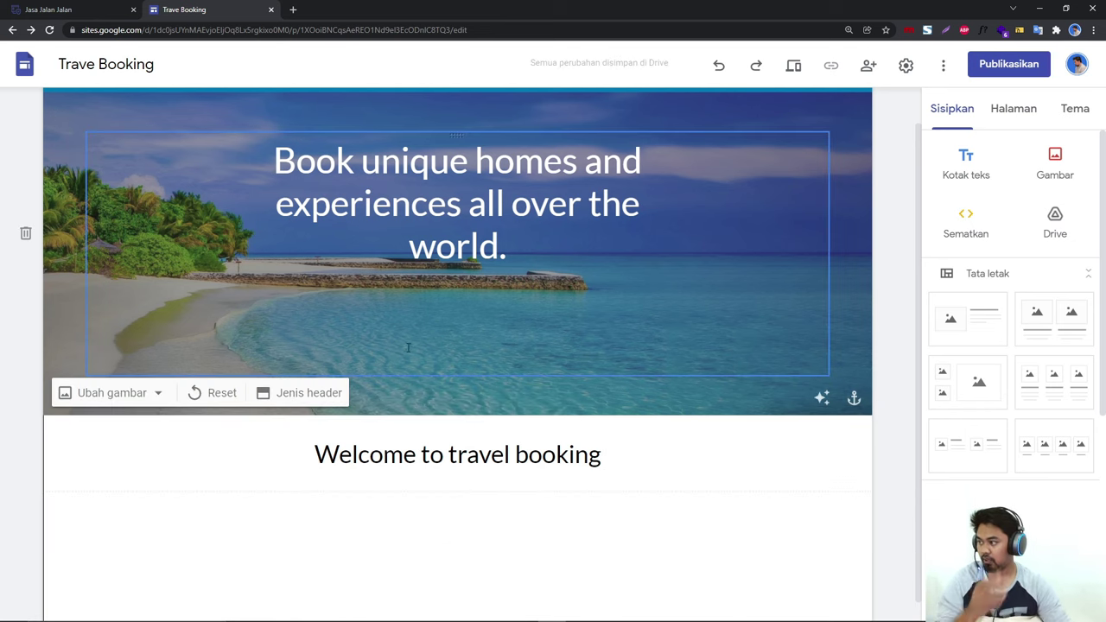
Step: Copy the intro paragraph under "Welcome to travel booking" on the demoyt.com reference page and return to the site editor
key("ctrl+shift+Tab")
scroll(400, 227, "down", 1)
scroll(400, 226, "up", 1)
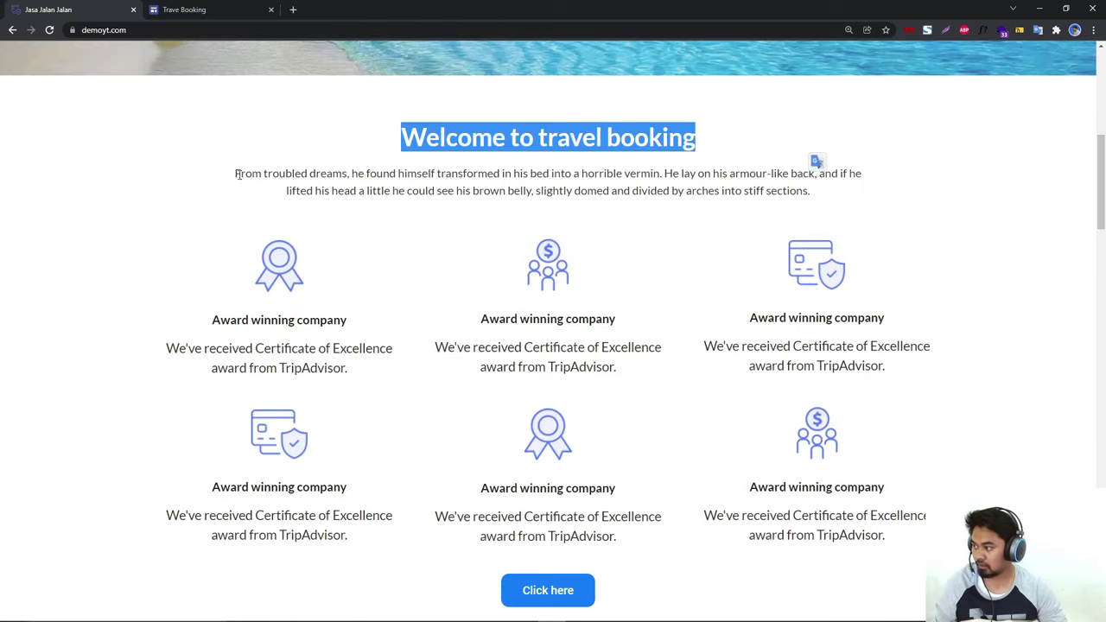
left_click_drag(234, 173, 911, 193)
key("ctrl+c")
key("ctrl+Tab")
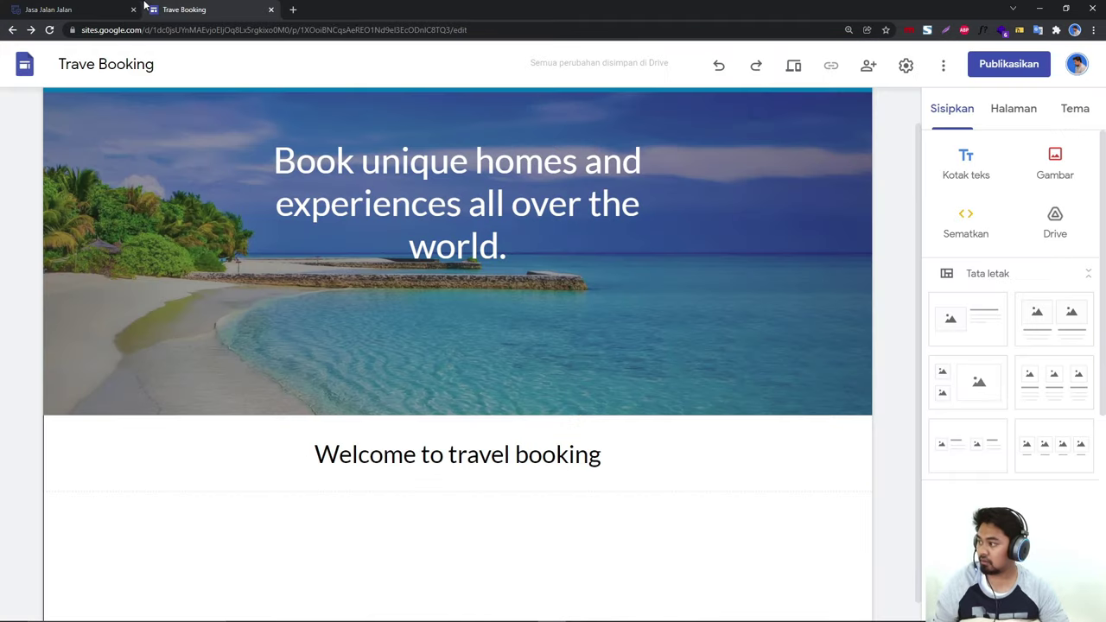
Step: Add a text box below the heading, paste the copied intro paragraph into it, and center-align the text
left_click(957, 165)
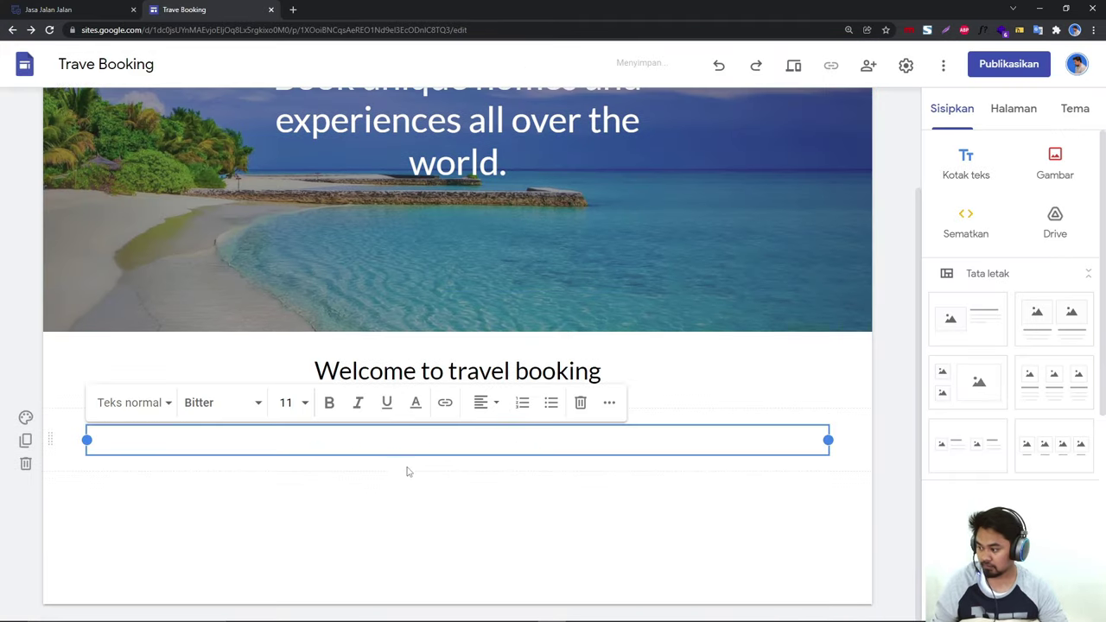
key("ctrl+v")
left_click_drag(578, 467, 118, 445)
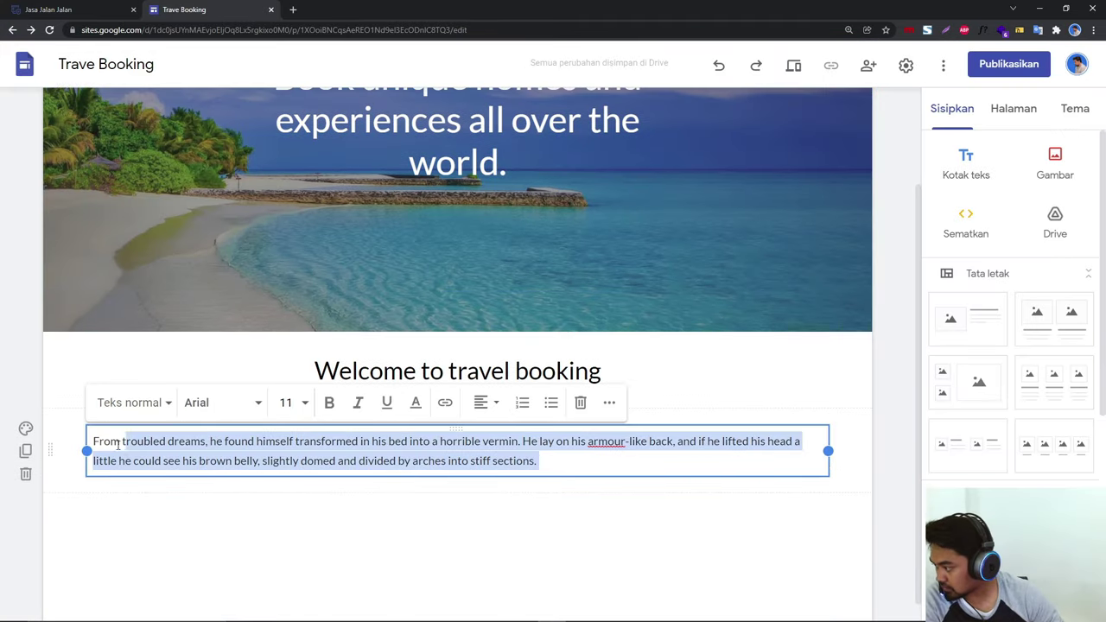
left_click(487, 403)
left_click(482, 445)
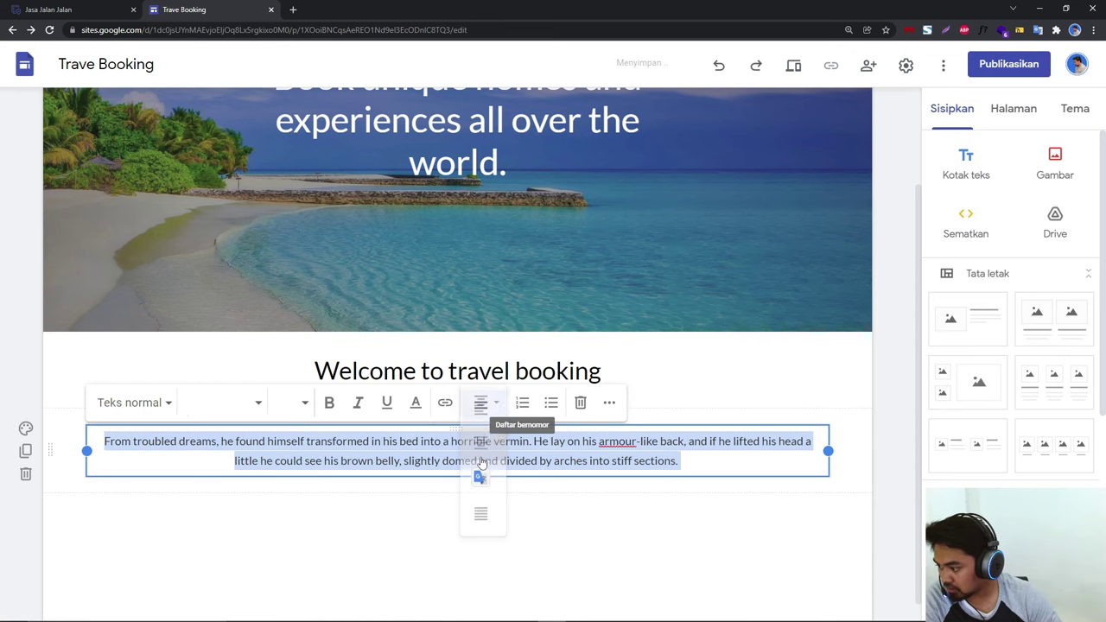
left_click(548, 513)
scroll(558, 522, "down", 1)
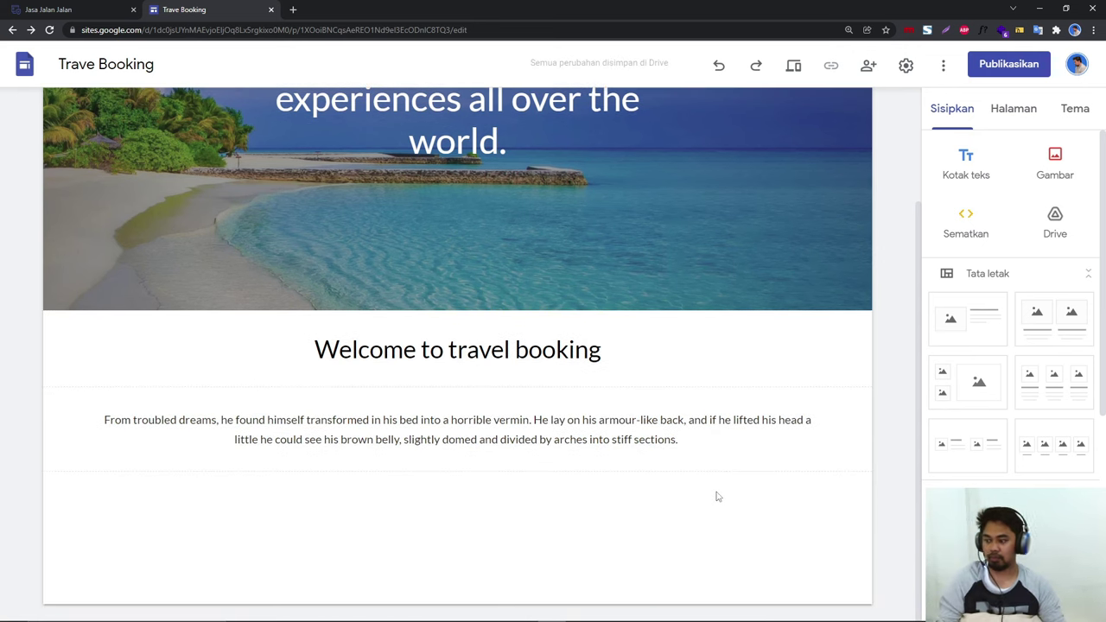
Step: Add an empty line above the "Welcome to travel booking" heading to space it from the banner
left_click(532, 348)
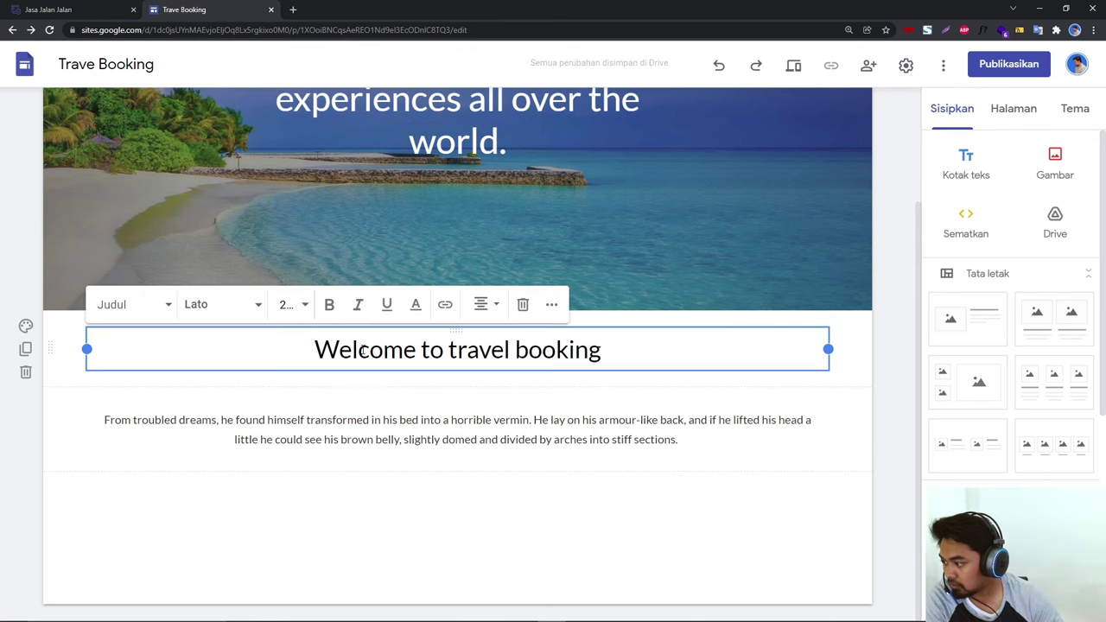
key("Return")
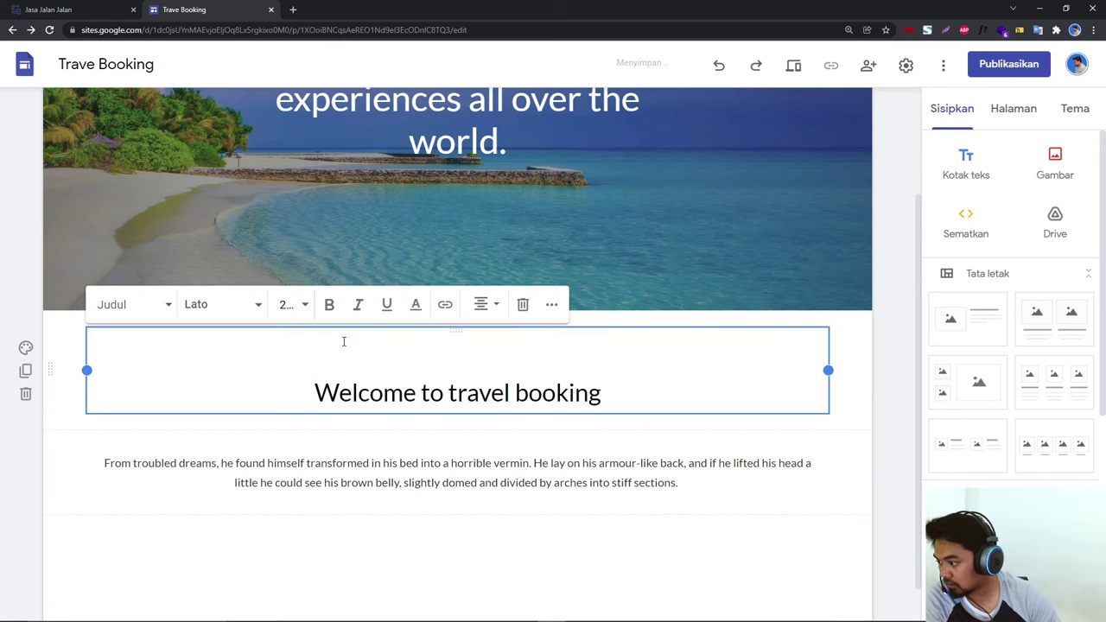
left_click(476, 527)
scroll(476, 526, "down", 1)
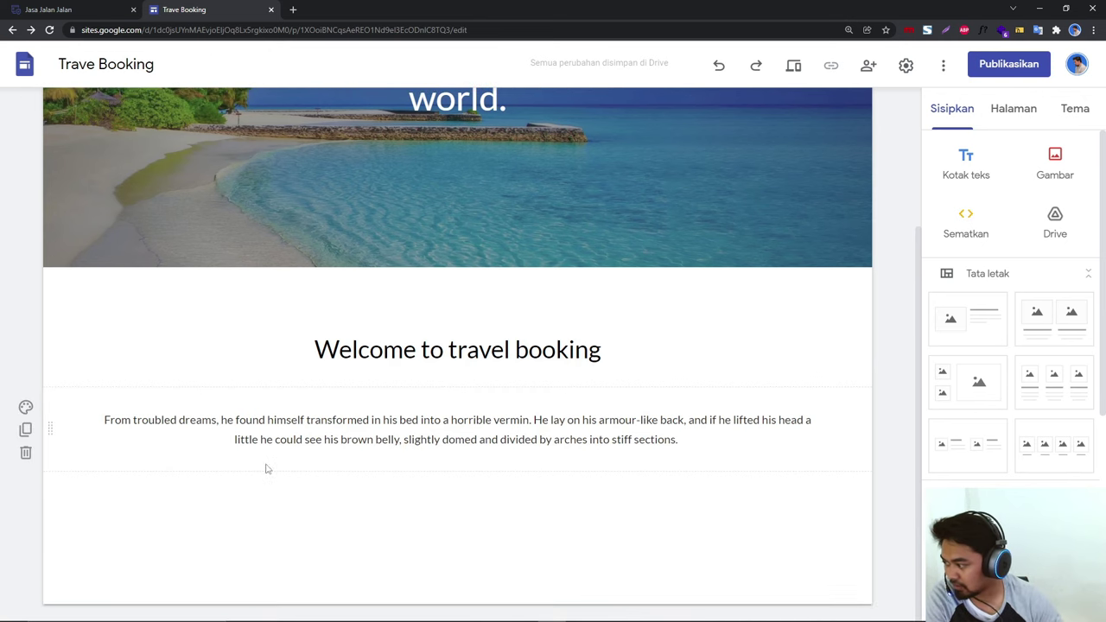
Step: Check the reference page's feature grid and insert the three-column layout of images, headings and text below the intro paragraph
left_click(83, 8)
left_click(619, 324)
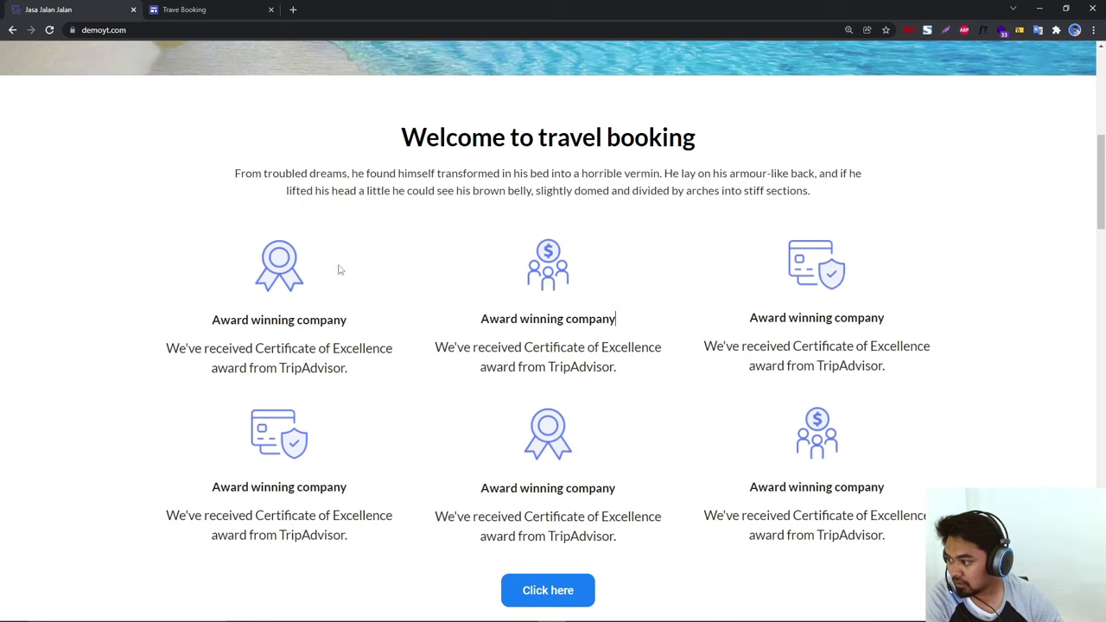
left_click(181, 10)
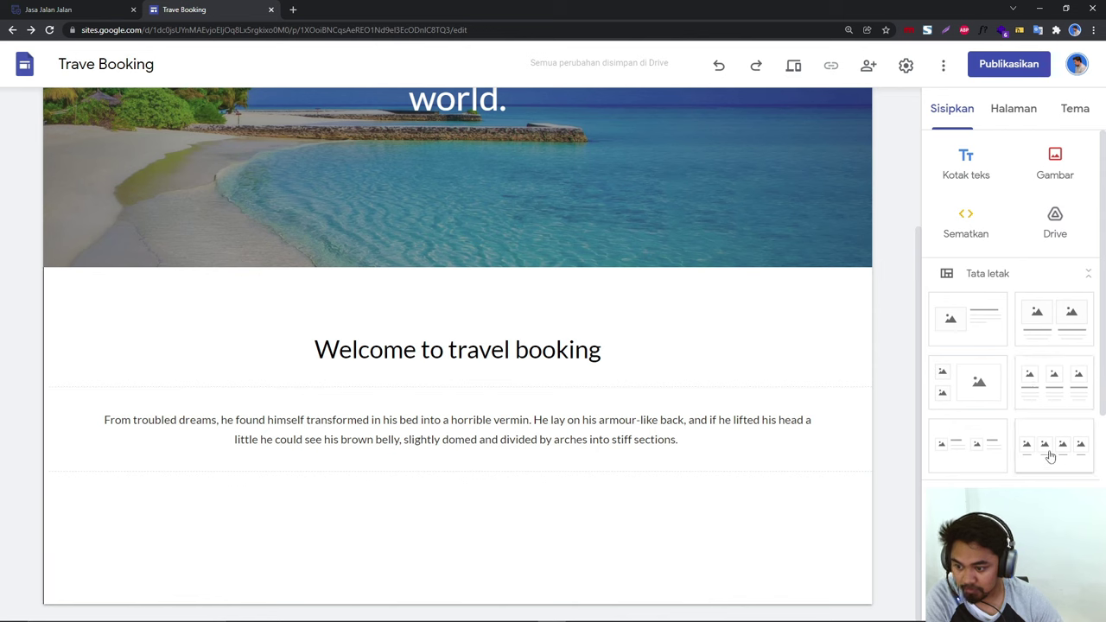
left_click(1055, 377)
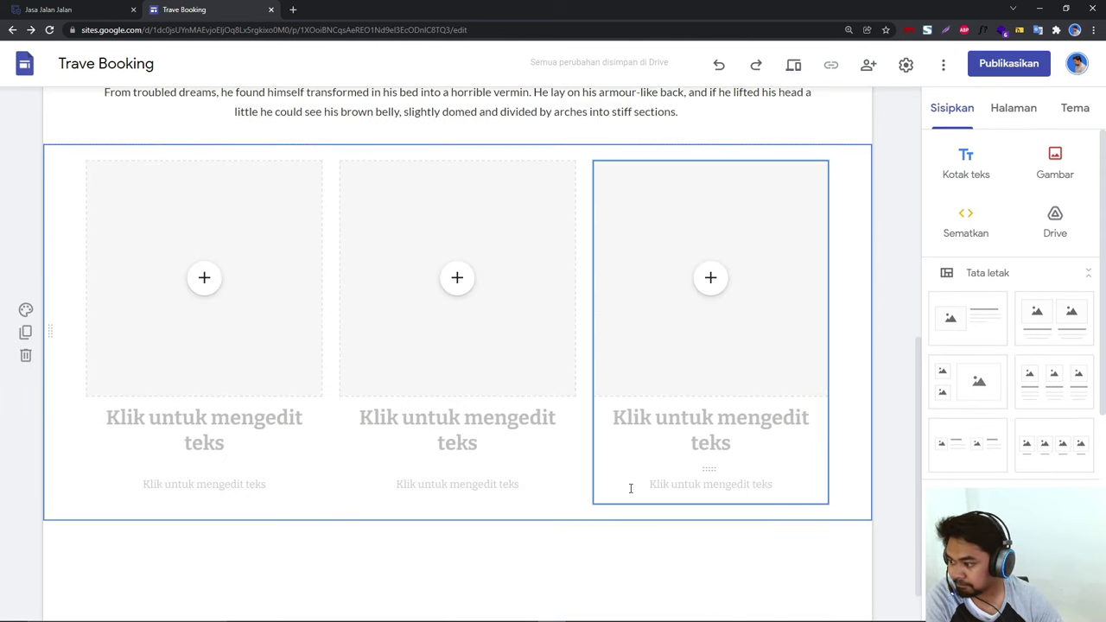
Step: Try uploading the icon3 image into the first column's placeholder, and undo the image changes
left_click(205, 280)
left_click(249, 325)
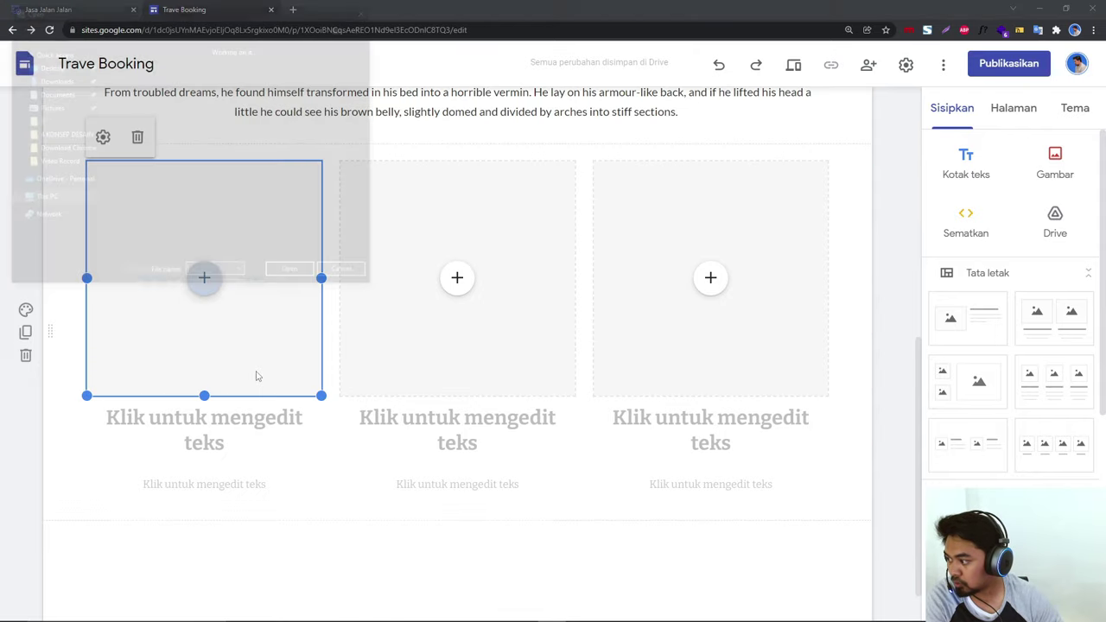
scroll(750, 112, "down", 20)
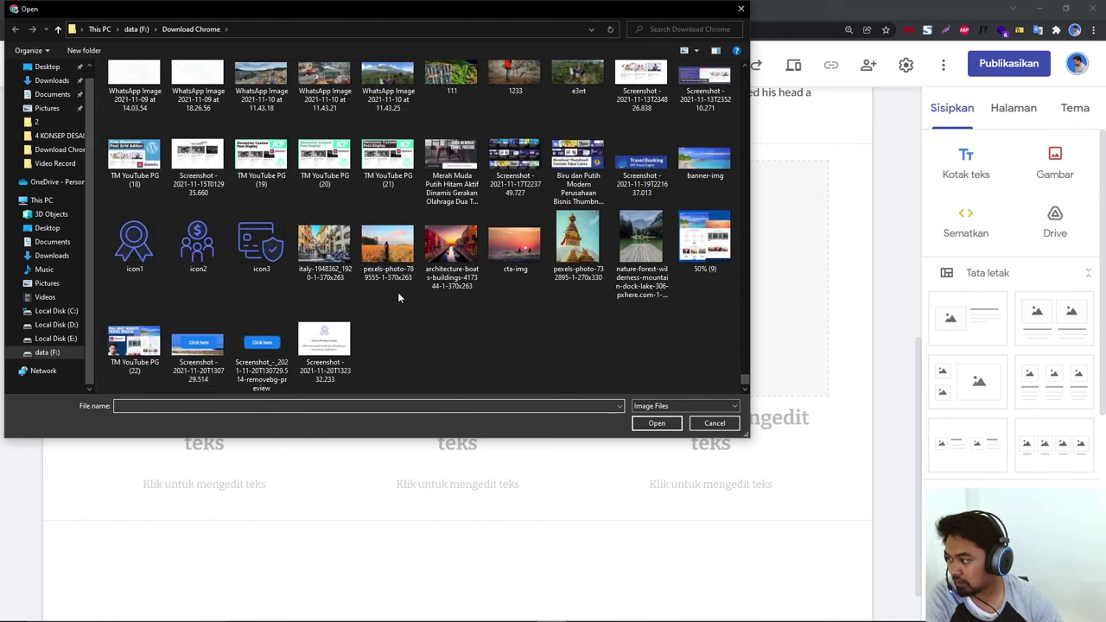
left_click(261, 244)
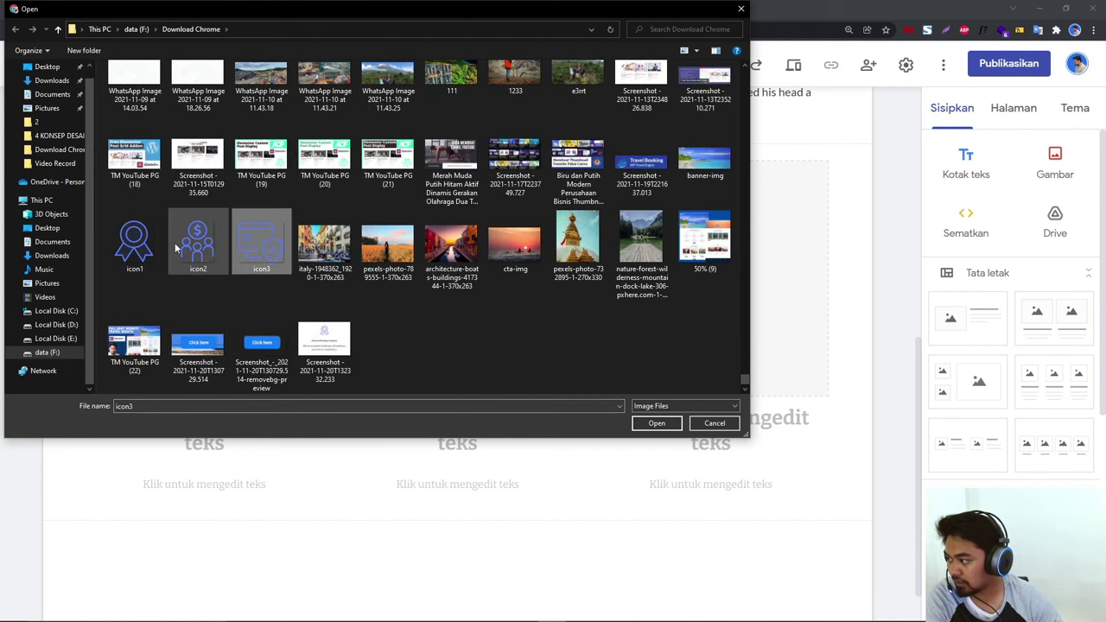
left_click(643, 423)
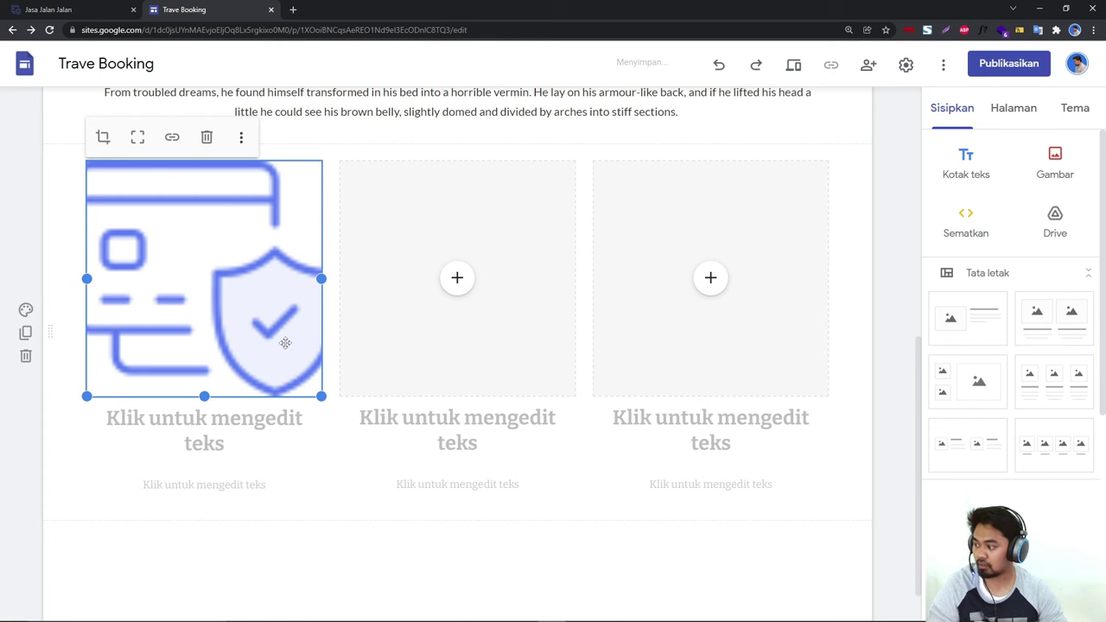
left_click(208, 140)
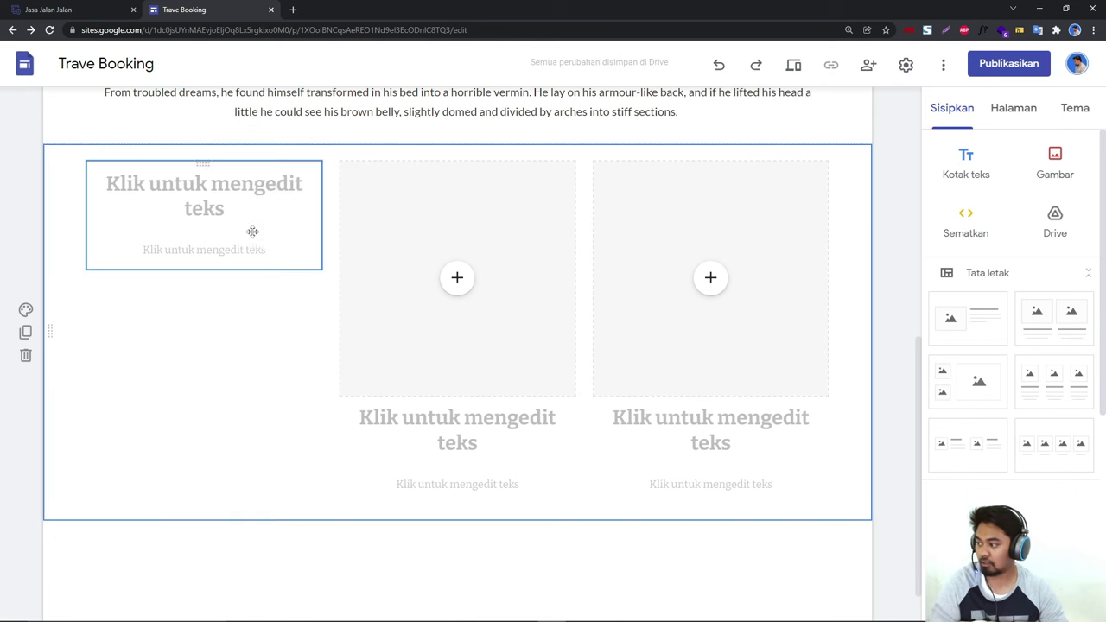
key("ctrl+z")
key("ctrl+z")
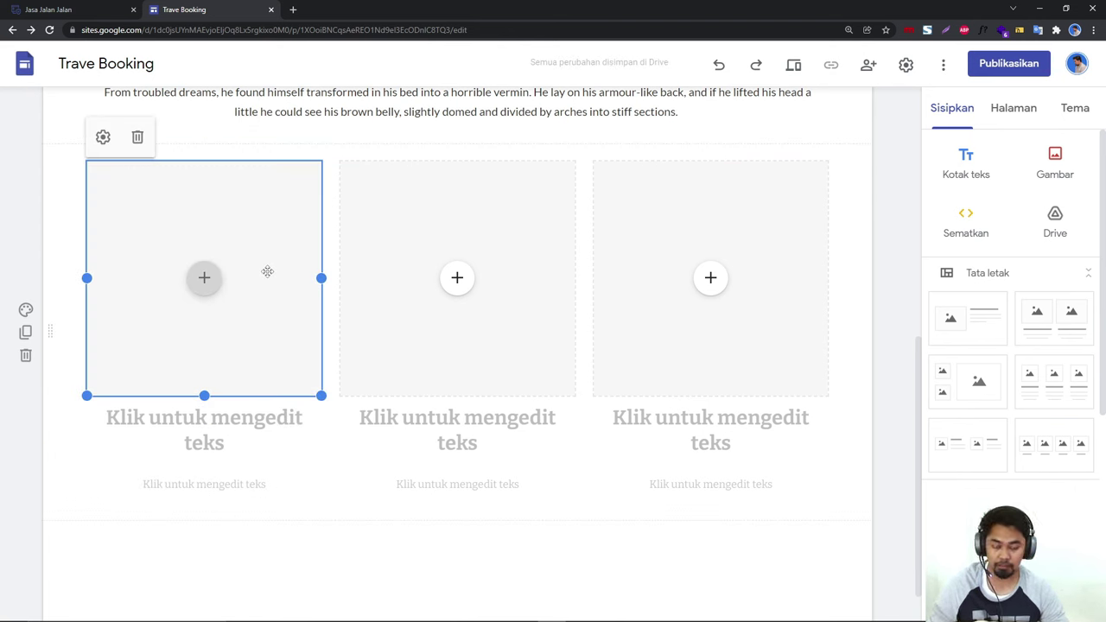
Step: On the reference page, inspect the first "Award winning company" description and set its font size to 15px in the element styles
left_click(82, 8)
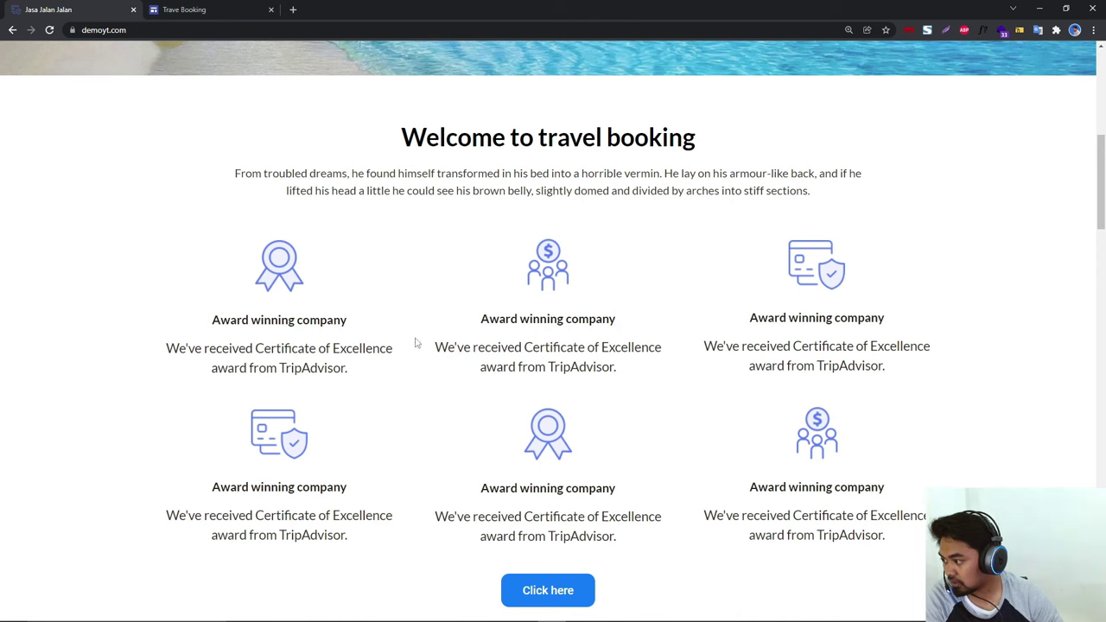
right_click(329, 368)
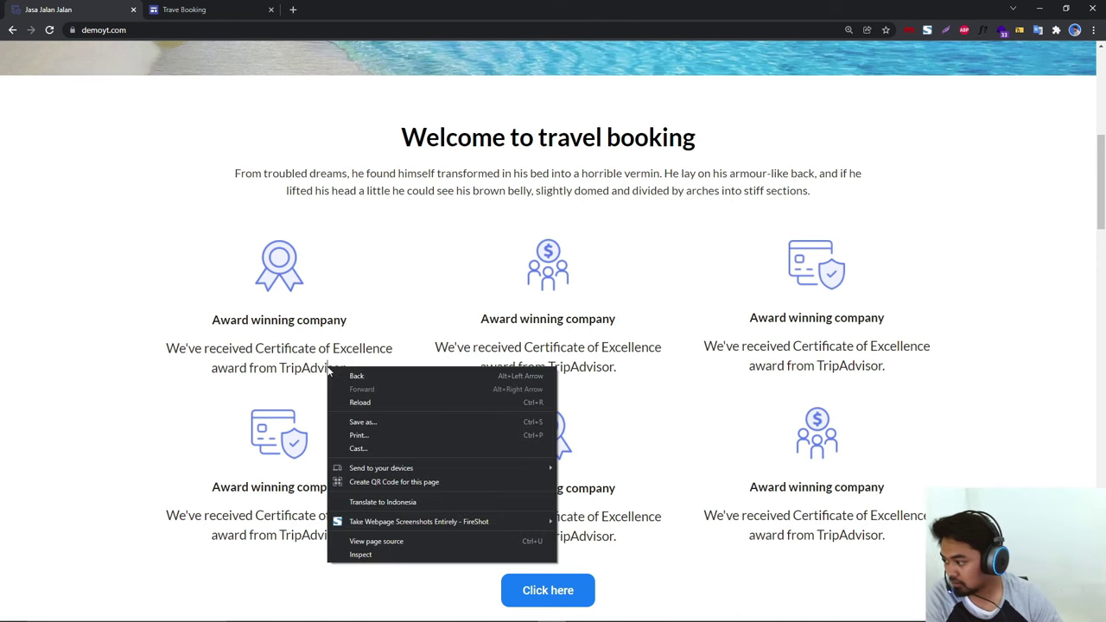
left_click(209, 401)
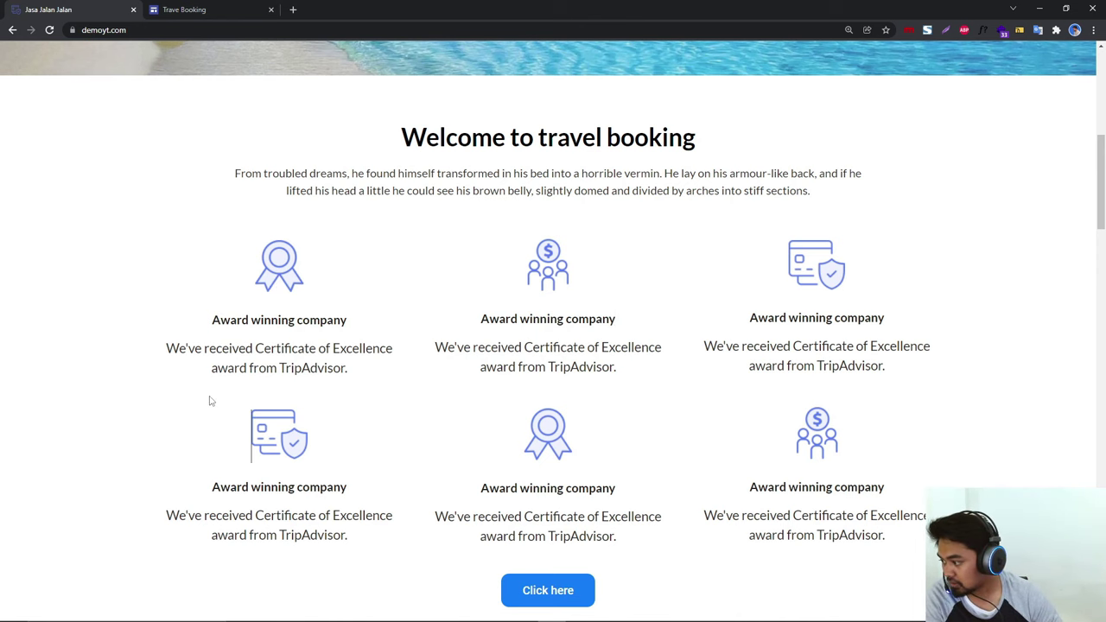
right_click(205, 349)
left_click(285, 540)
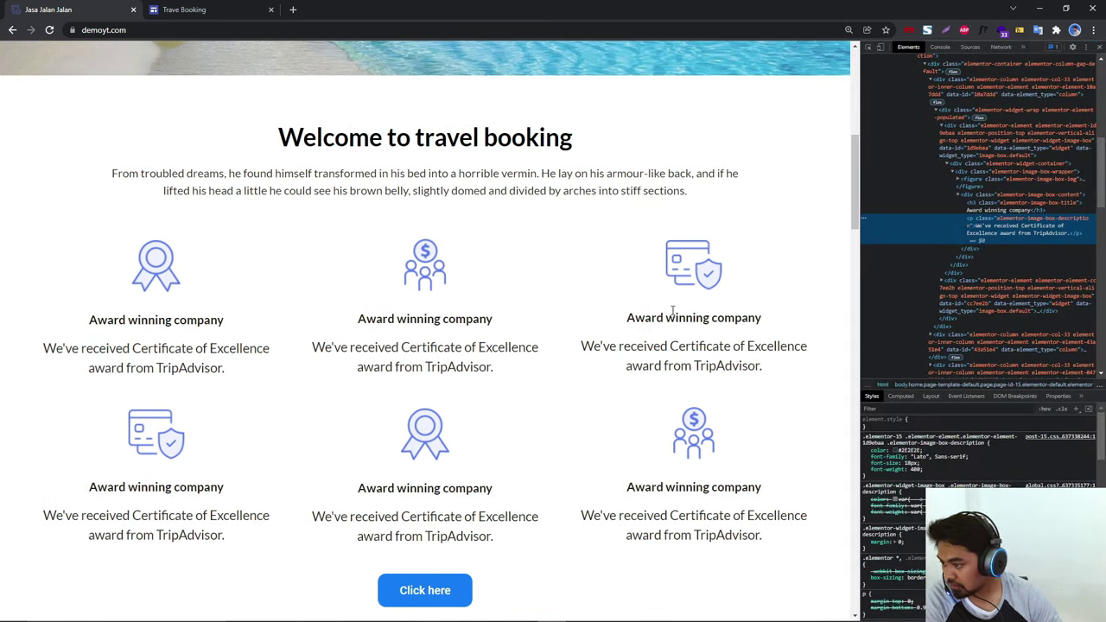
left_click(912, 464)
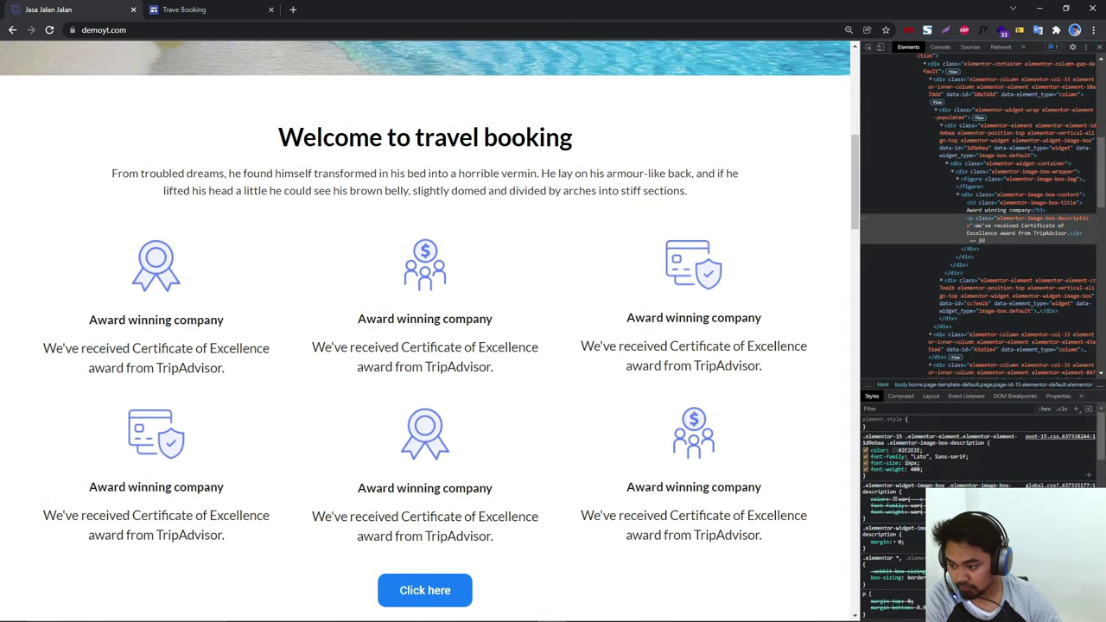
key("Down")
key("Down")
key("Down")
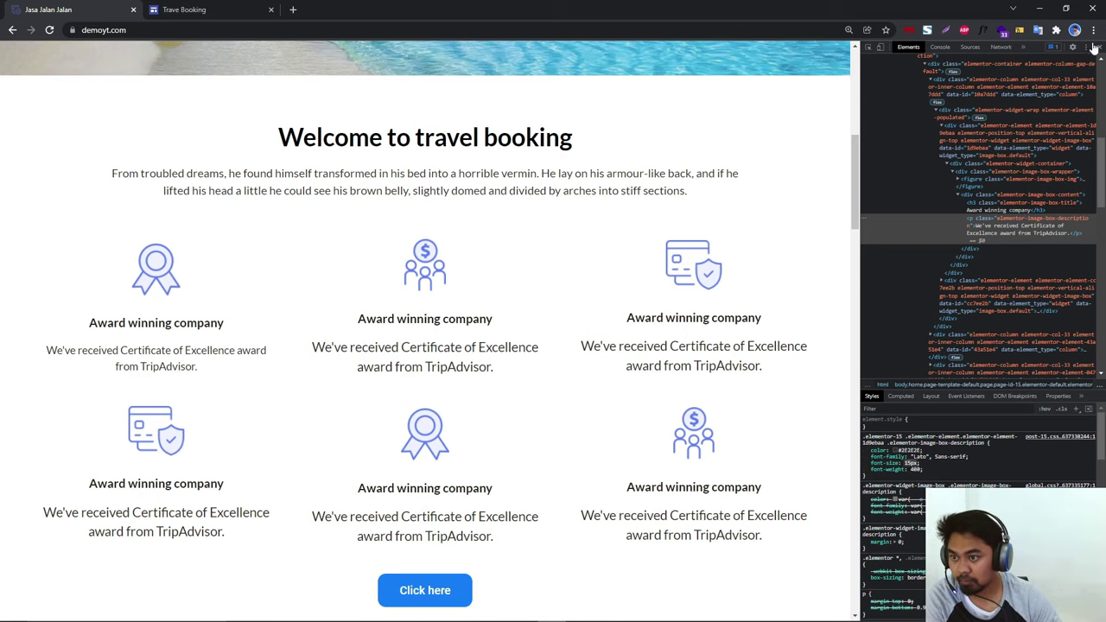
left_click(1098, 46)
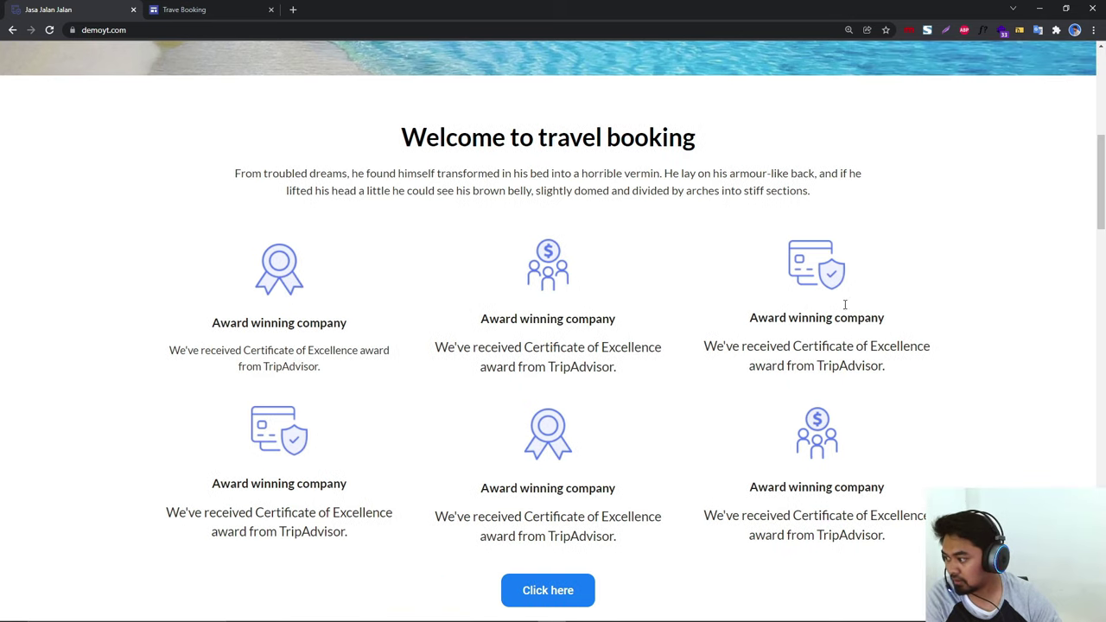
Step: Capture the first "Award winning company" block, with icon and description, and save it as a PNG in the Download Chrome folder
key("Print")
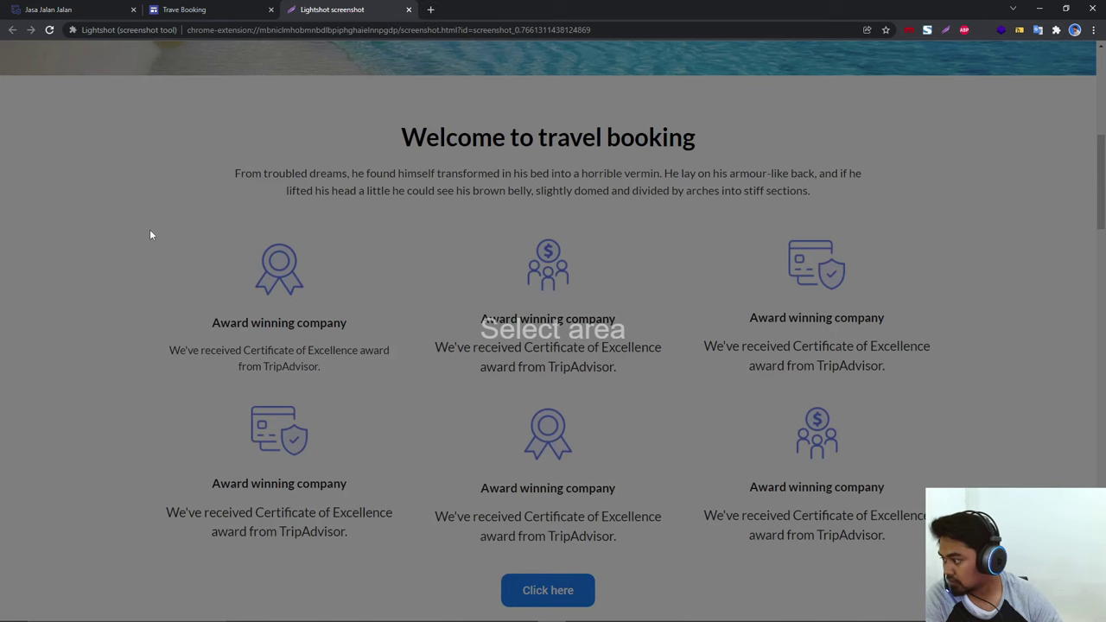
left_click_drag(145, 216, 418, 402)
left_click(395, 413)
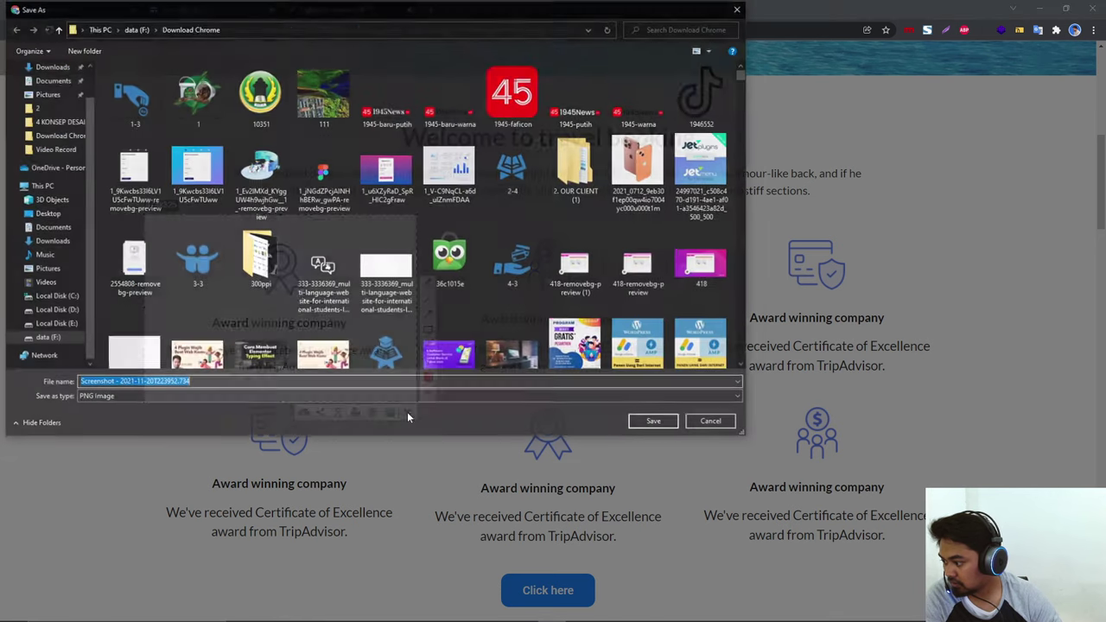
left_click(670, 427)
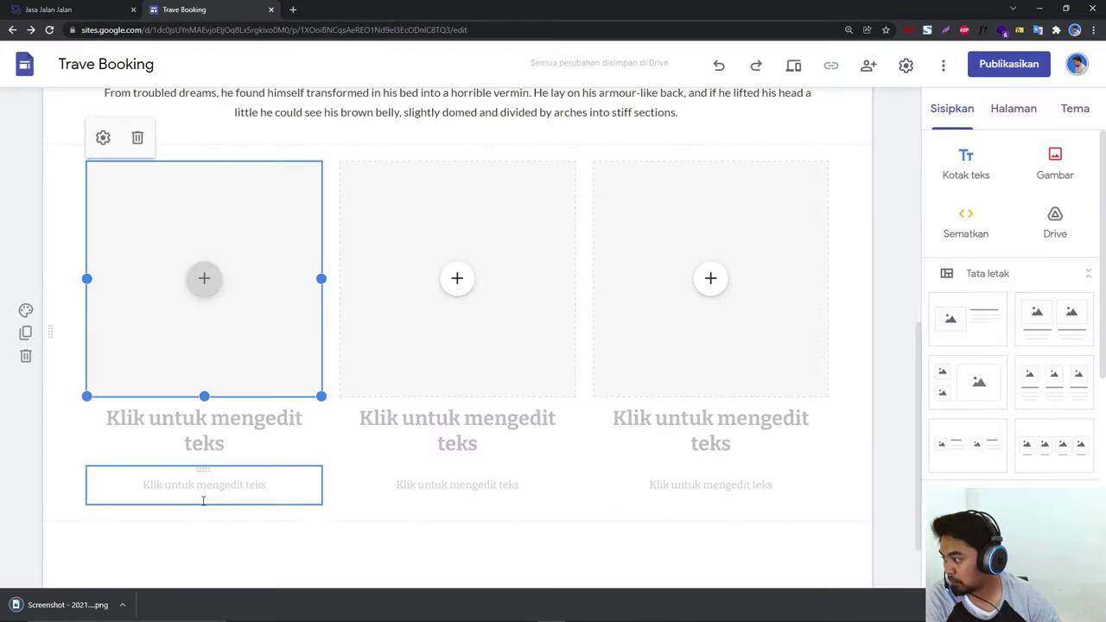
Step: Upload the newly saved screenshot of the feature block into the first column's image placeholder
left_click(212, 278)
left_click(248, 325)
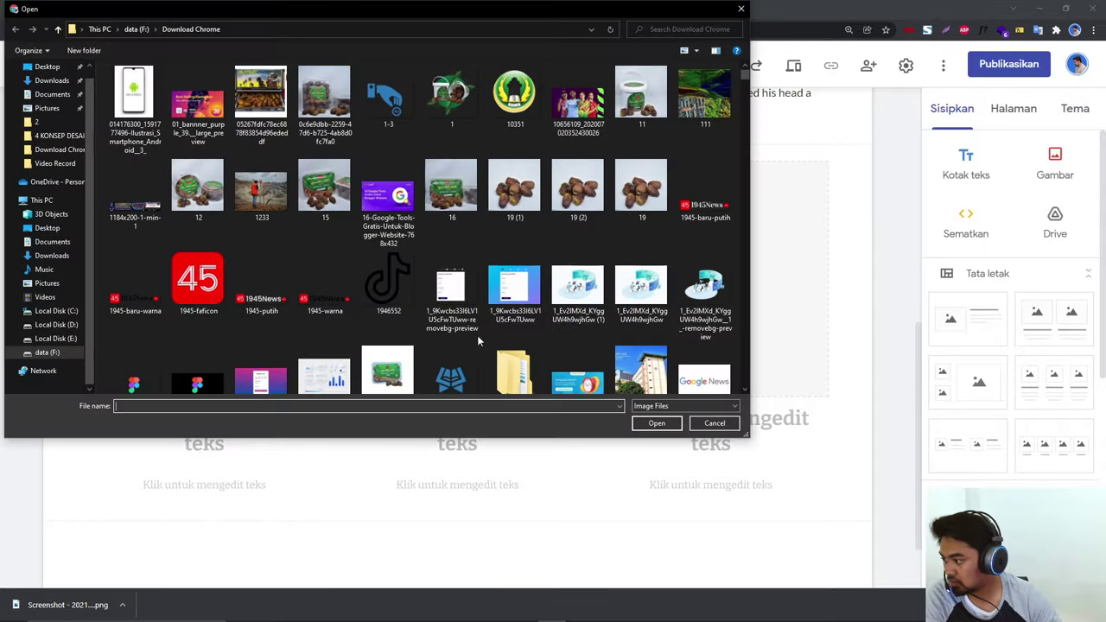
left_click_drag(745, 79, 743, 385)
left_click(388, 345)
left_click(657, 427)
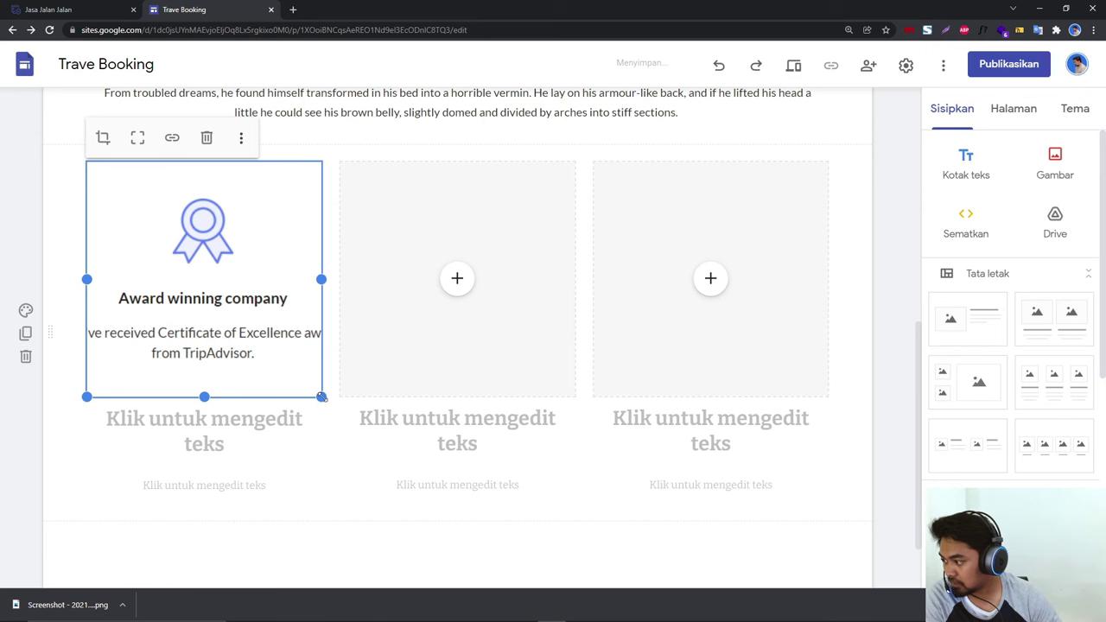
Step: Reduce the first column image's height to fit the whole feature block, and remove the heading placeholder beneath it
left_click_drag(321, 396, 323, 291)
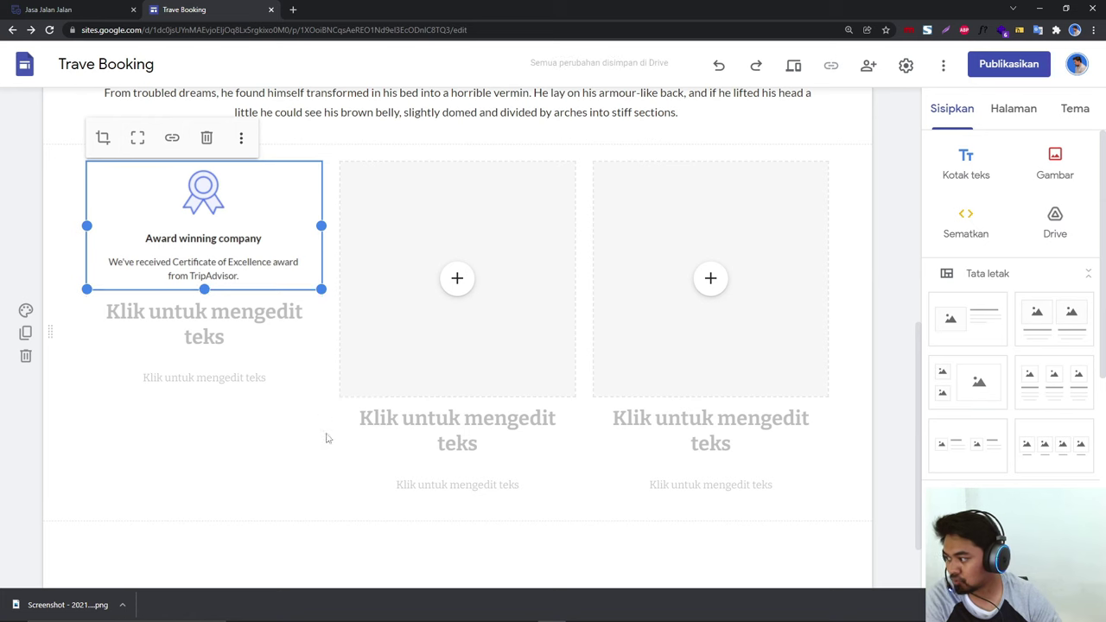
left_click(272, 329)
left_click(518, 270)
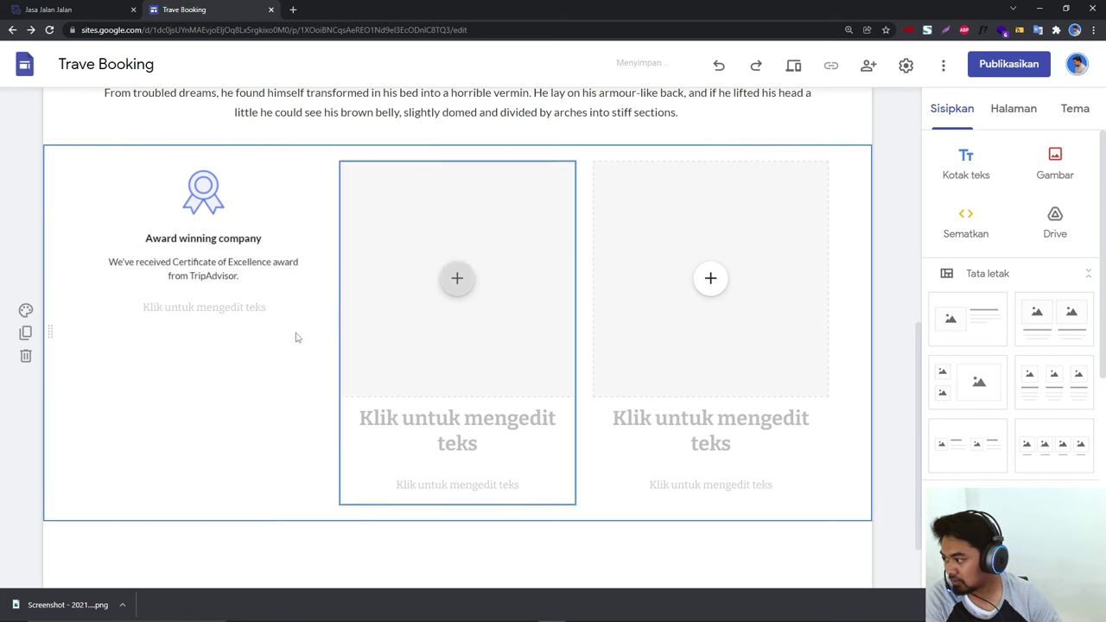
Step: Remove the leftover text placeholder under the first column's image and upload Screenshot - 2021-11-20T223952.734 into the second column's image placeholder
left_click(580, 265)
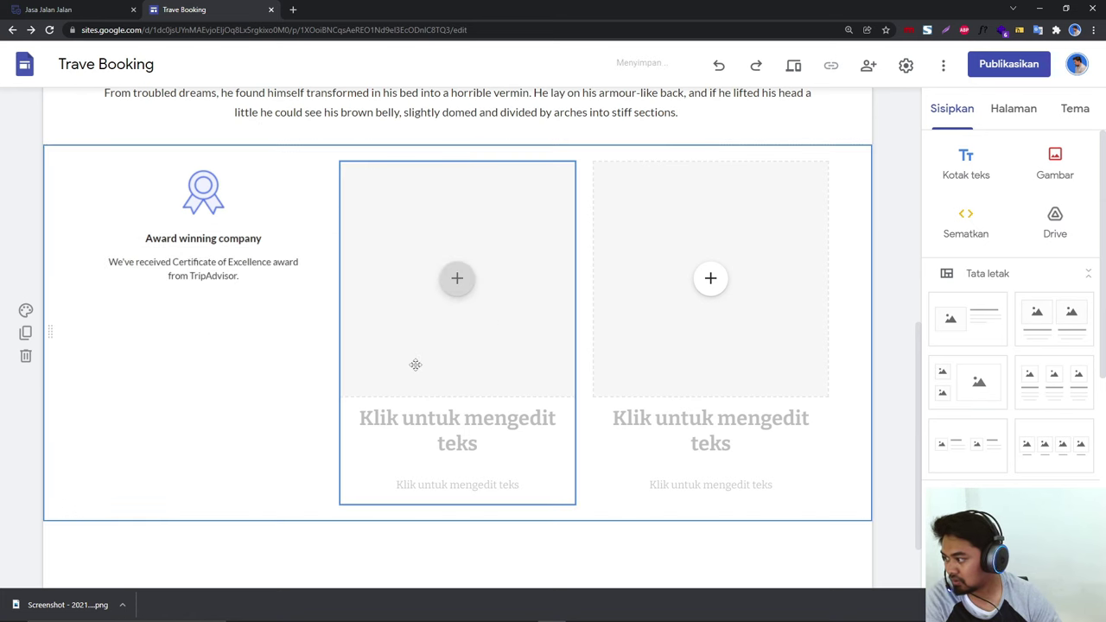
left_click(457, 279)
left_click(499, 329)
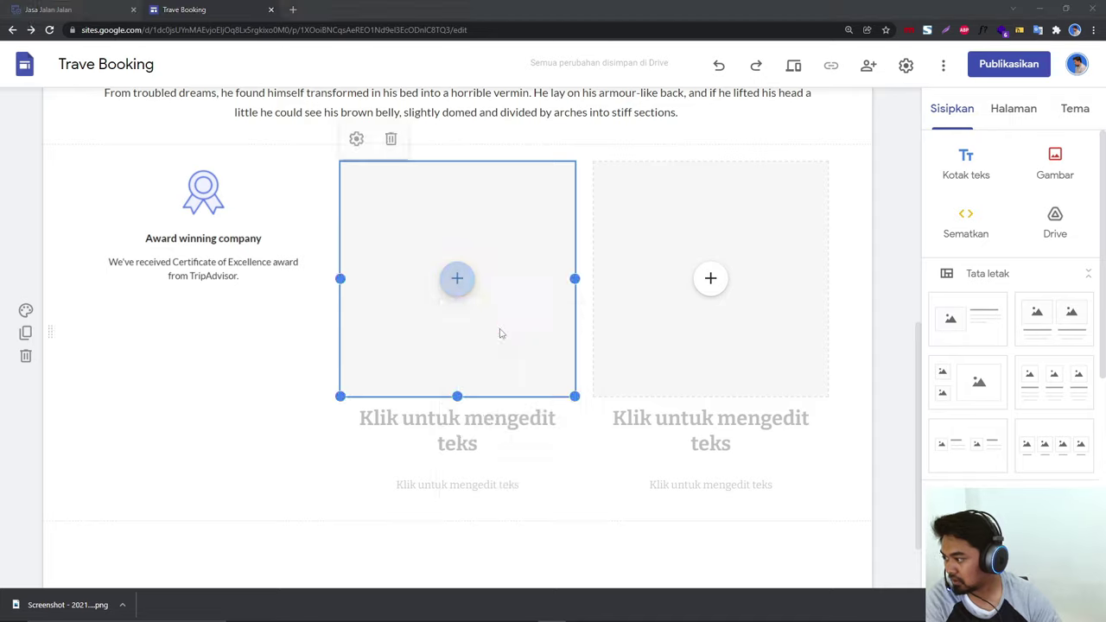
scroll(519, 260, "down", 15)
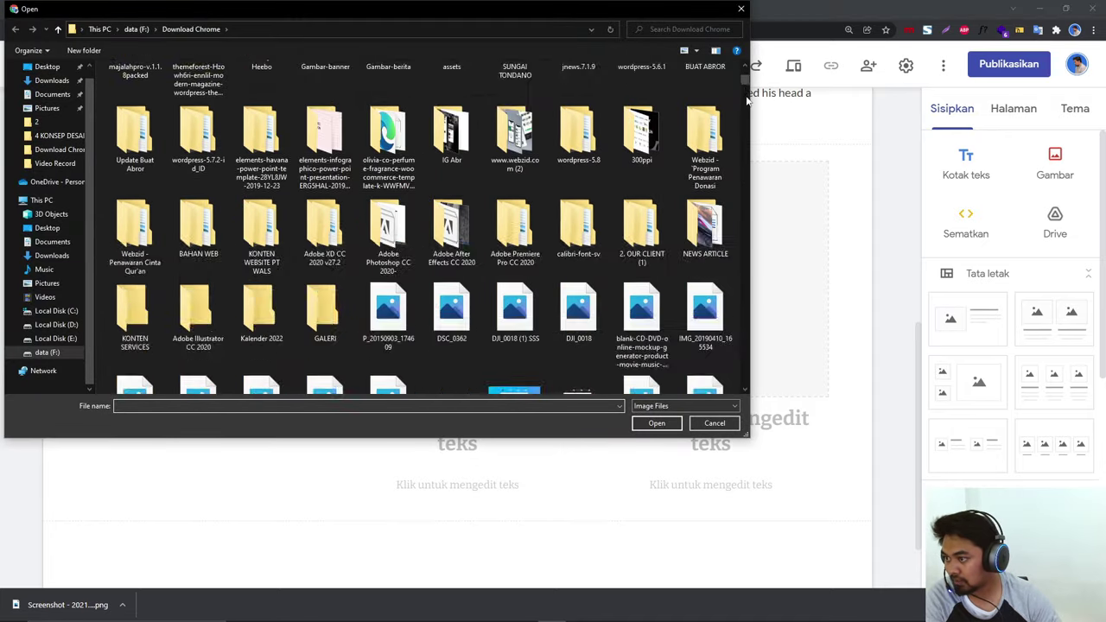
left_click_drag(743, 120, 745, 383)
left_click(388, 350)
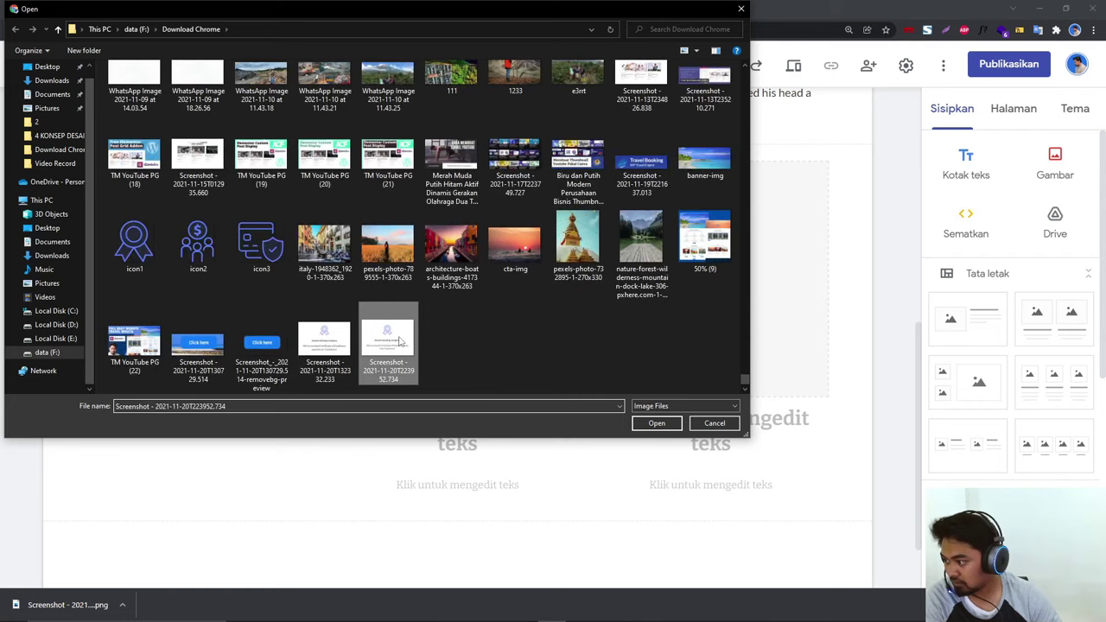
left_click(657, 423)
Step: Upload Screenshot - 2021-11-20T223952.734 into the third column's image placeholder
left_click(659, 279)
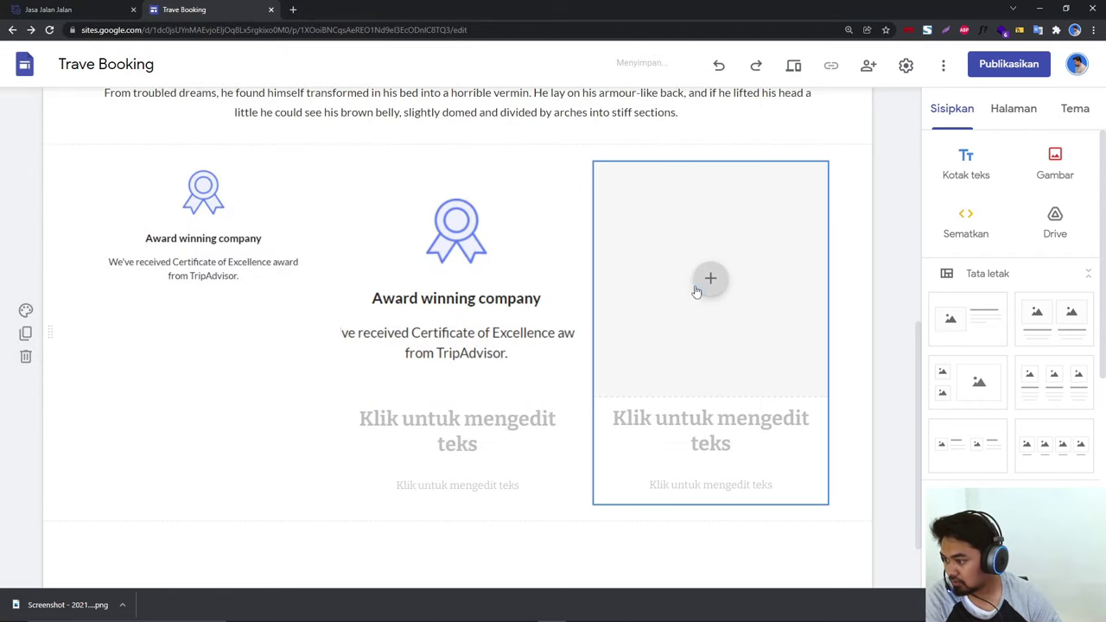
left_click(652, 297)
left_click(748, 326)
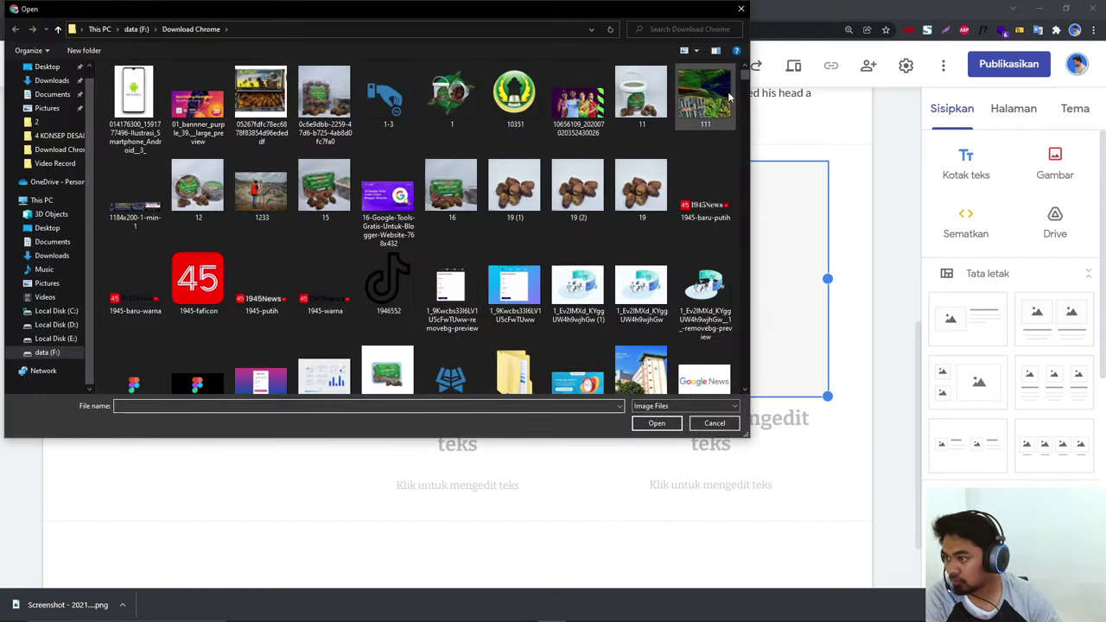
mouse_move(745, 381)
left_mouse_down()
mouse_move(751, 118)
mouse_move(745, 380)
left_mouse_up()
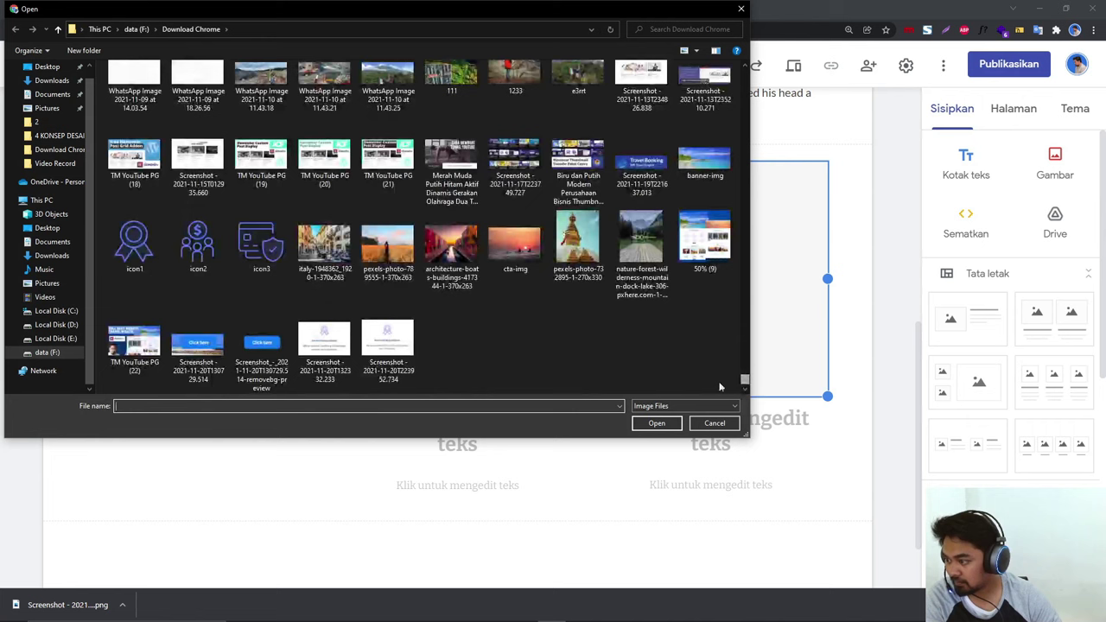
left_click(388, 350)
left_click(641, 425)
Step: Remove the heading and text placeholders beneath the second column's image and reduce its height to match the first column
left_click(489, 419)
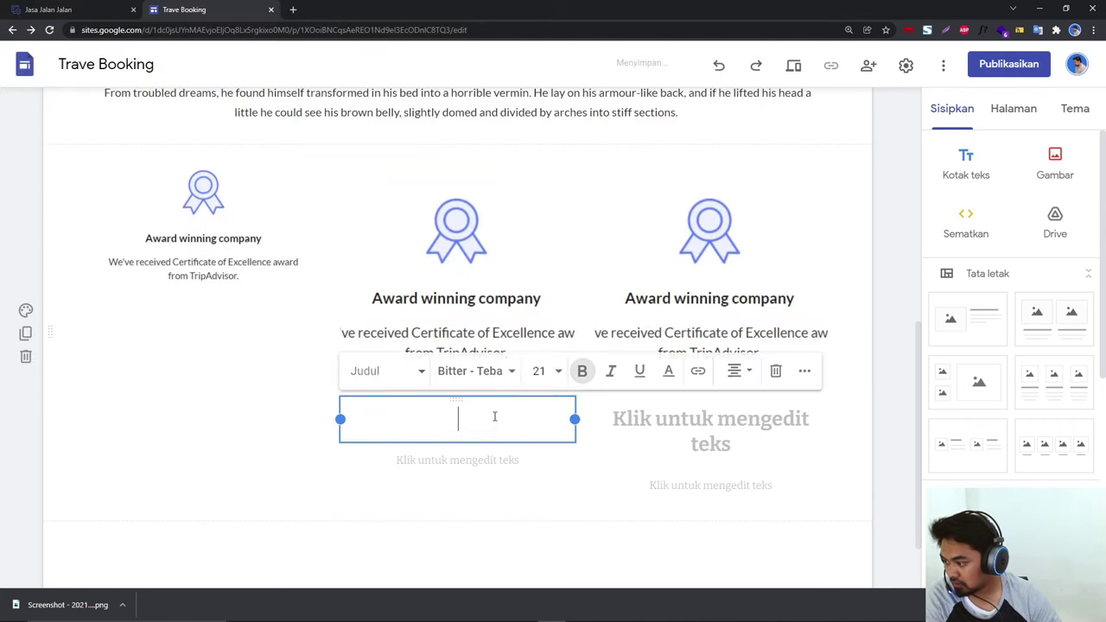
left_click(683, 449)
left_click(457, 413)
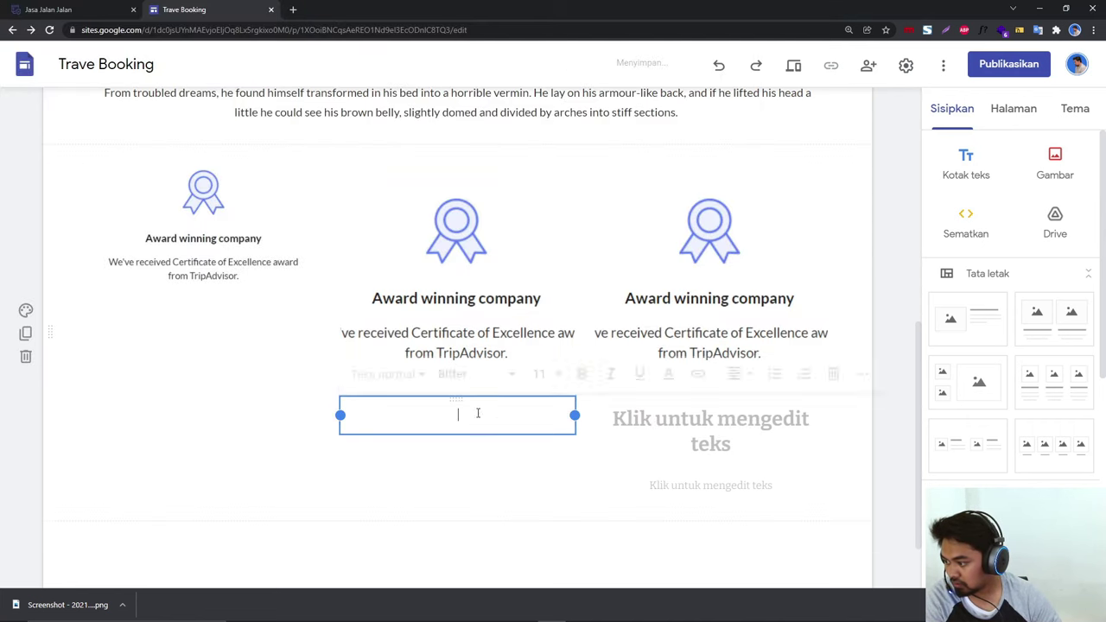
left_click(577, 369)
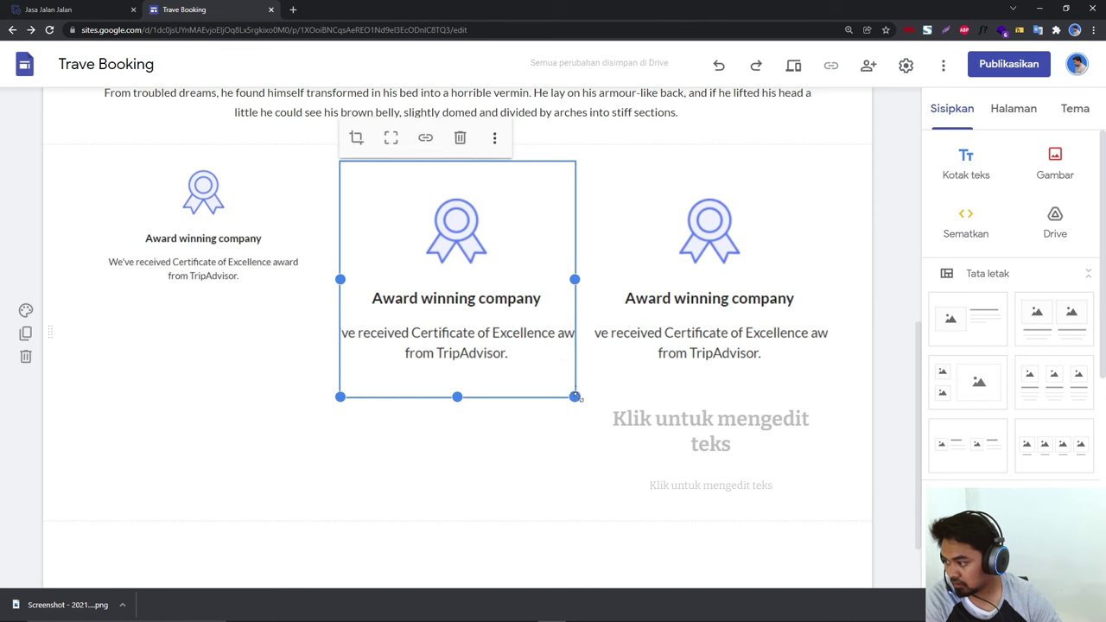
left_click_drag(575, 397, 577, 289)
Step: Remove the third column's heading and text placeholders and shrink its image to match the other two columns
left_click(733, 309)
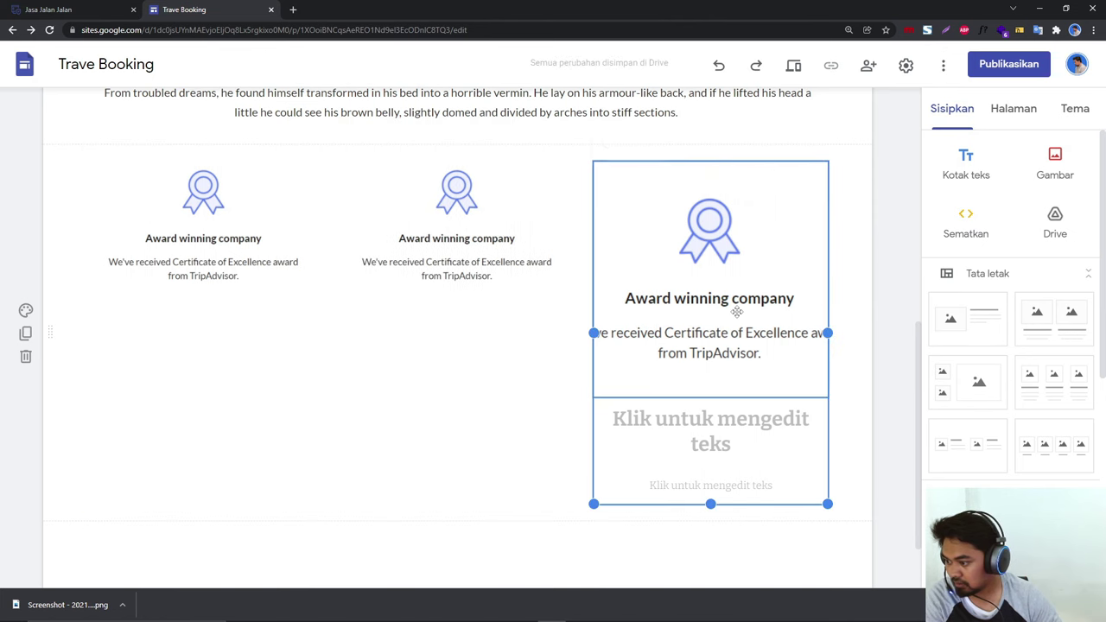
left_click(781, 422)
left_click(797, 370)
left_click(760, 399)
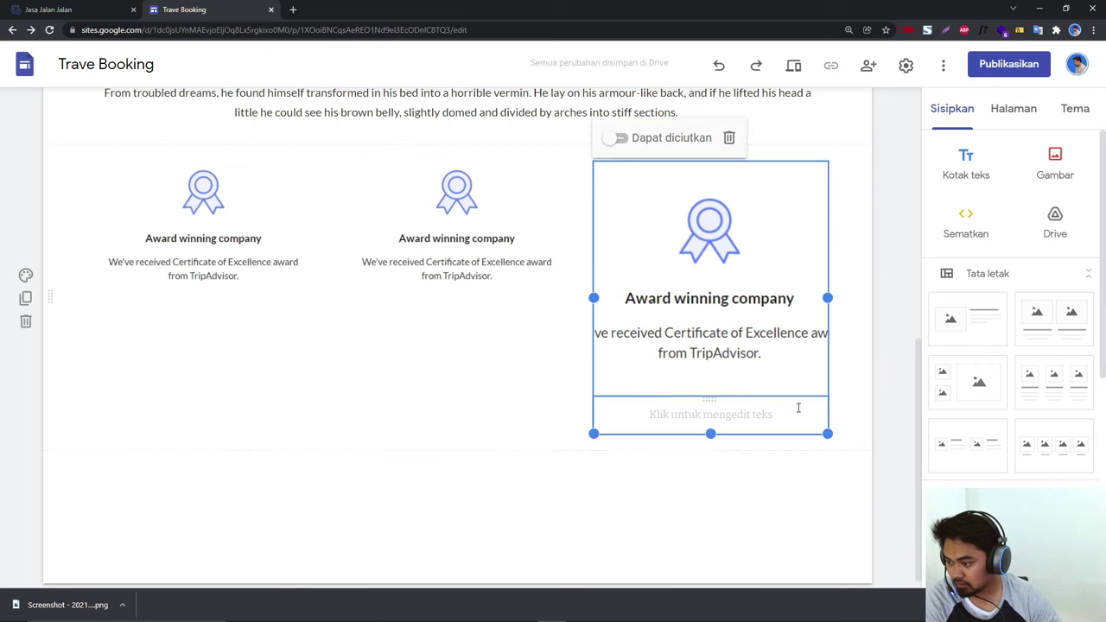
left_click(808, 405)
left_click(857, 383)
left_click(803, 368)
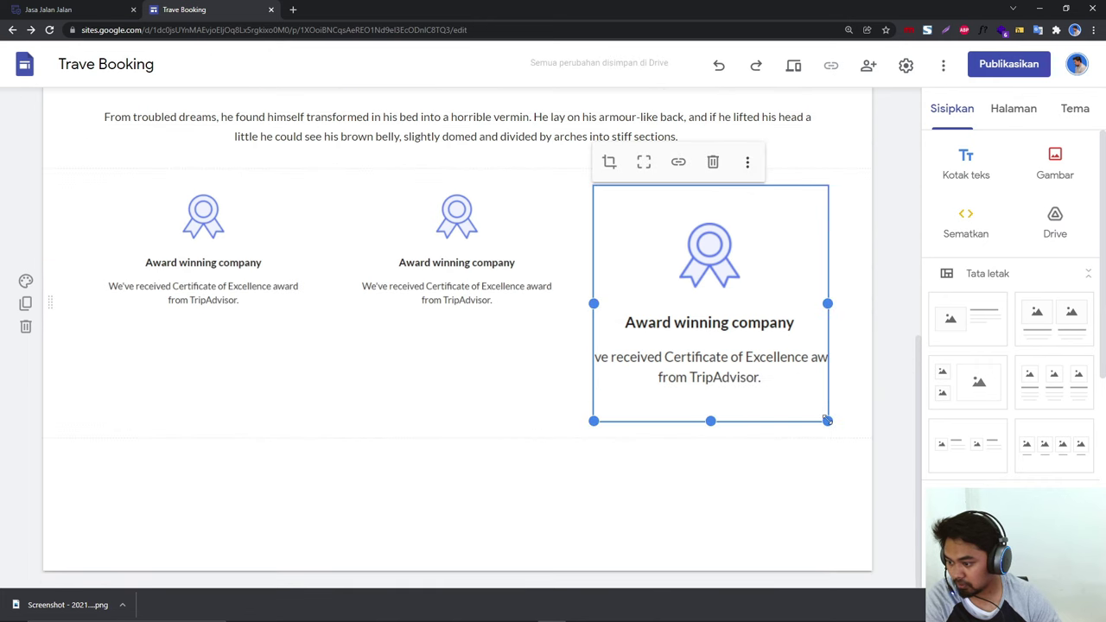
left_click_drag(828, 421, 810, 321)
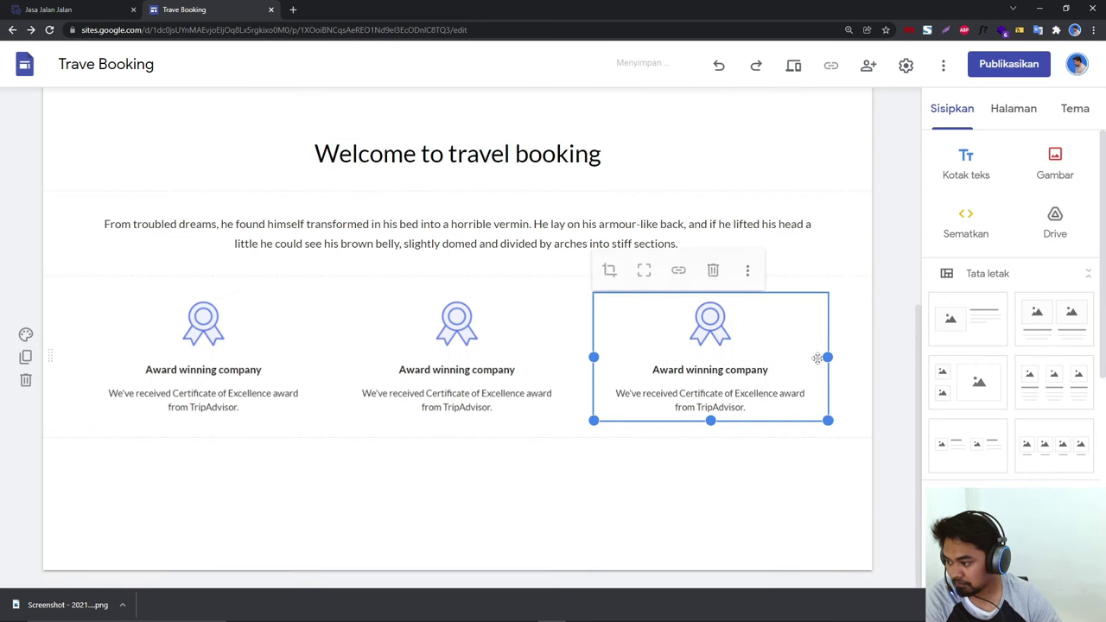
left_click(778, 467)
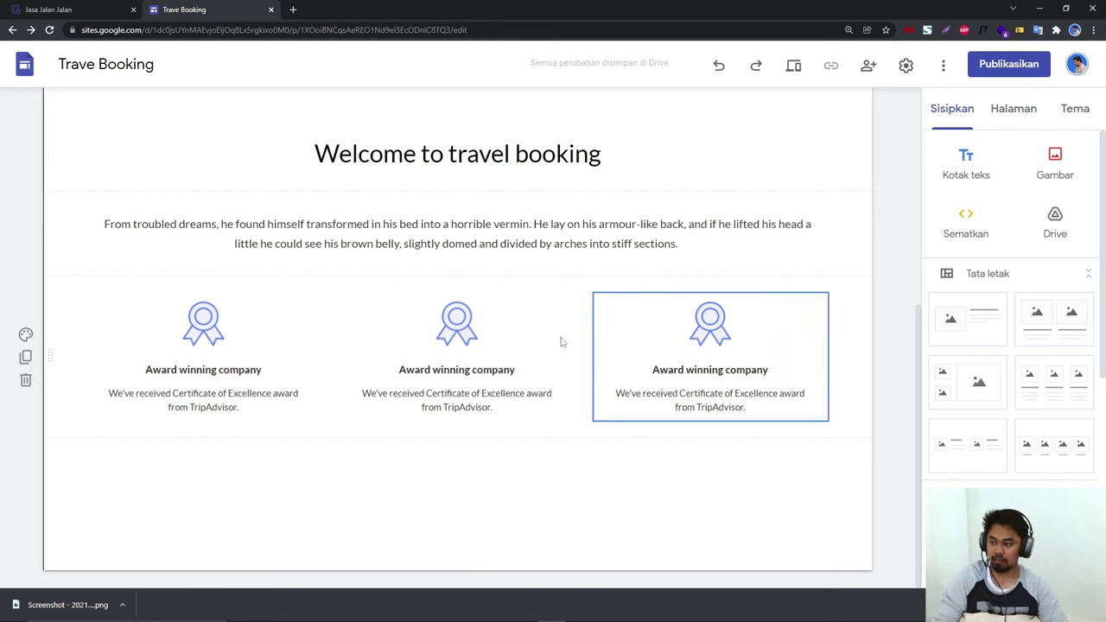
Step: Duplicate the three-column feature section and add a divider line beneath the second row
left_click(26, 358)
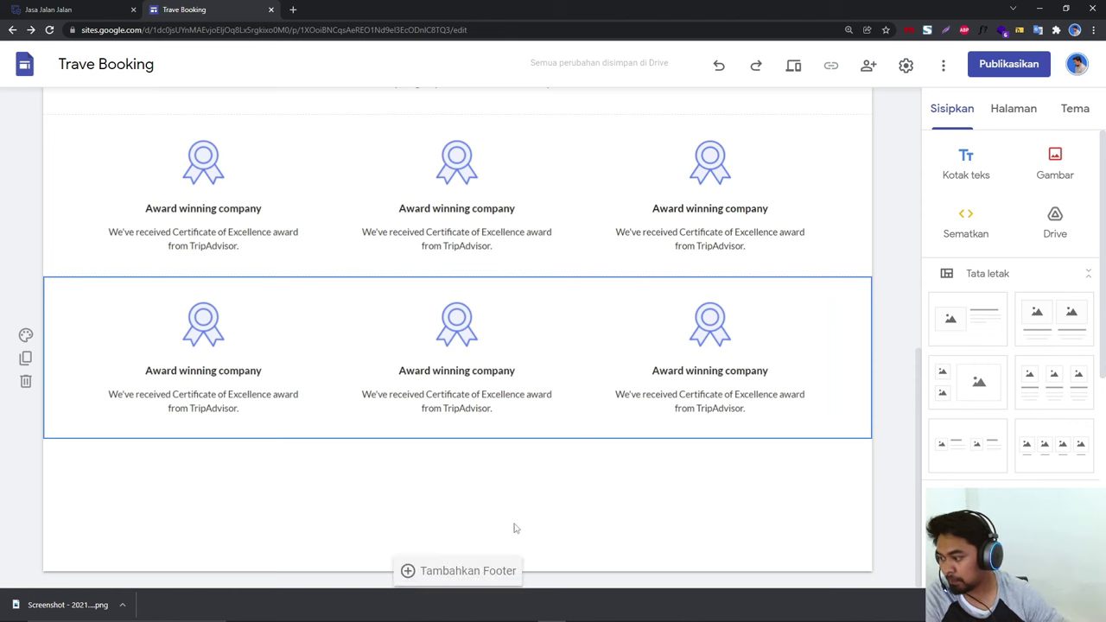
scroll(1007, 406, "down", 3)
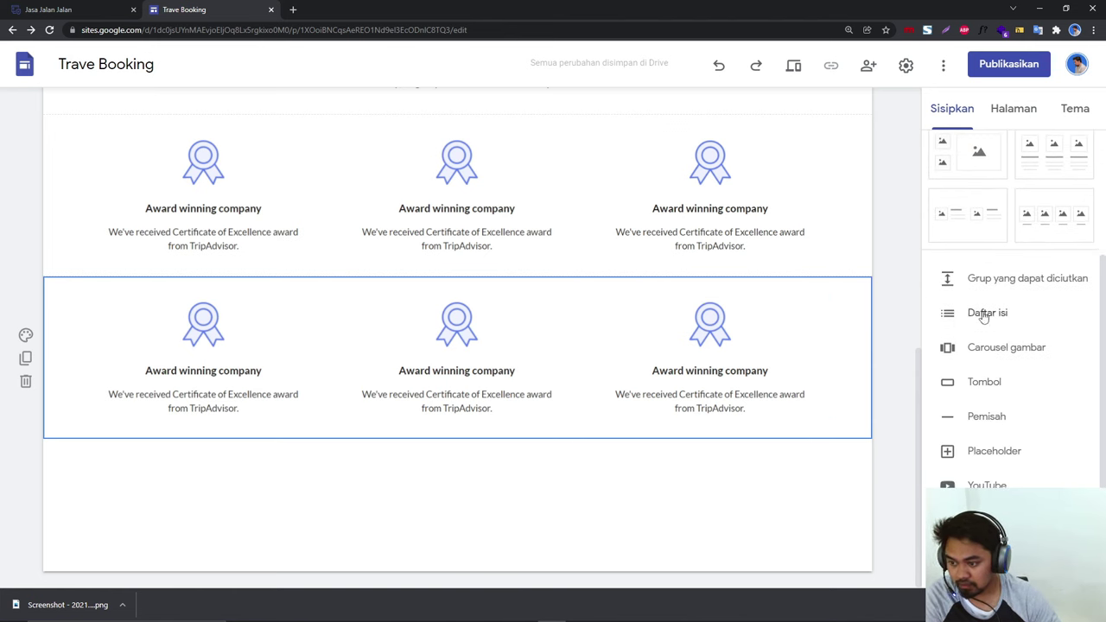
left_click(984, 416)
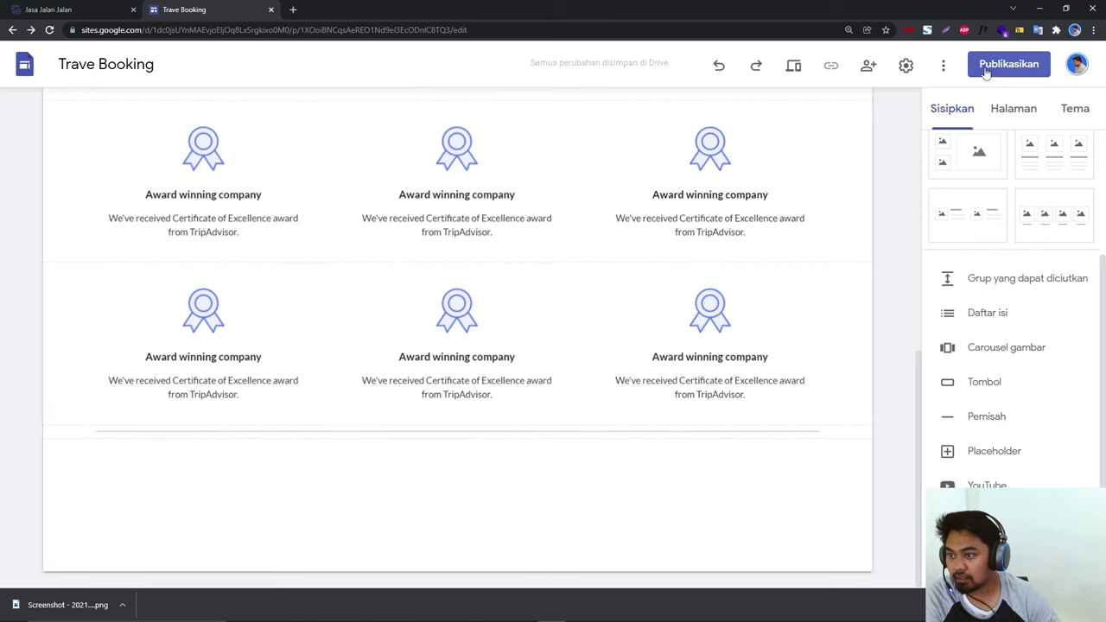
Step: Preview the page at desktop size from the banner to the two feature rows, and return to the editor
left_click(794, 65)
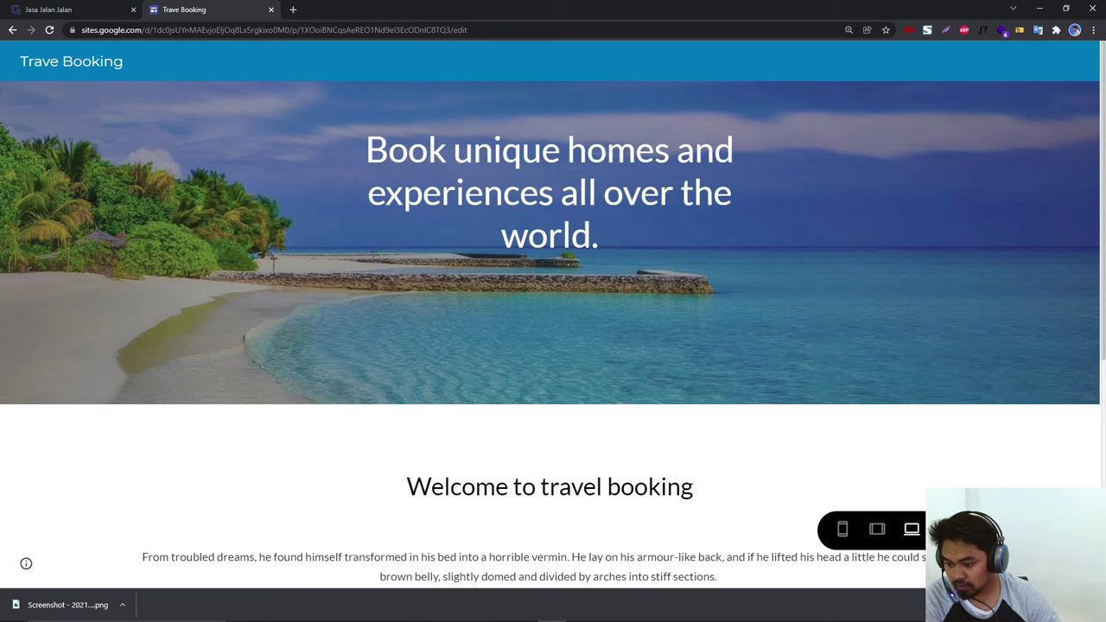
scroll(490, 388, "down", 4)
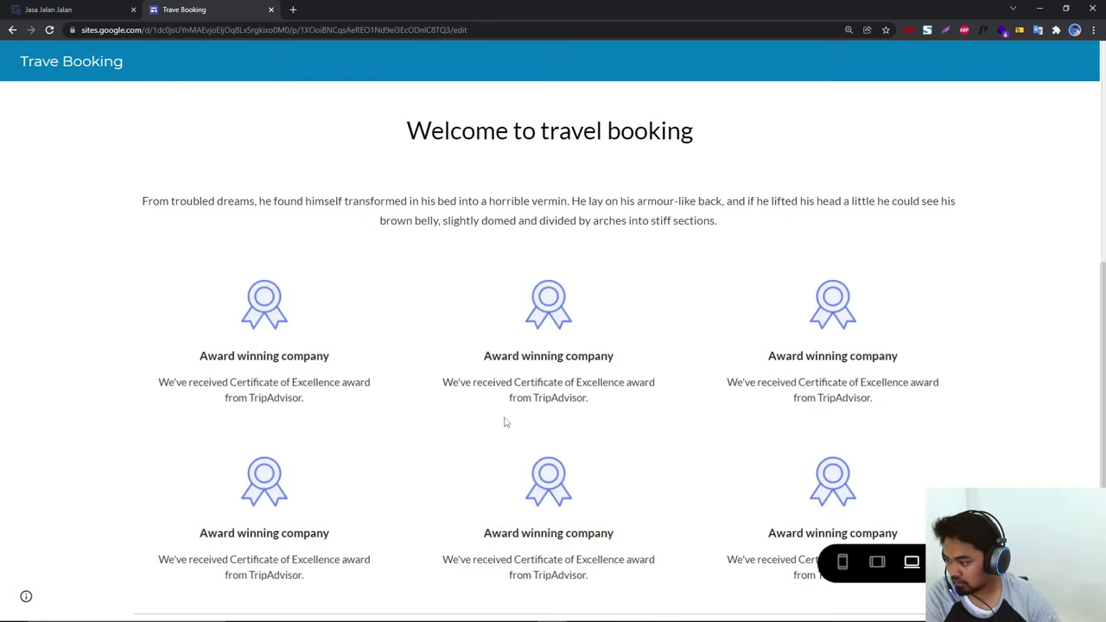
scroll(612, 507, "up", 4)
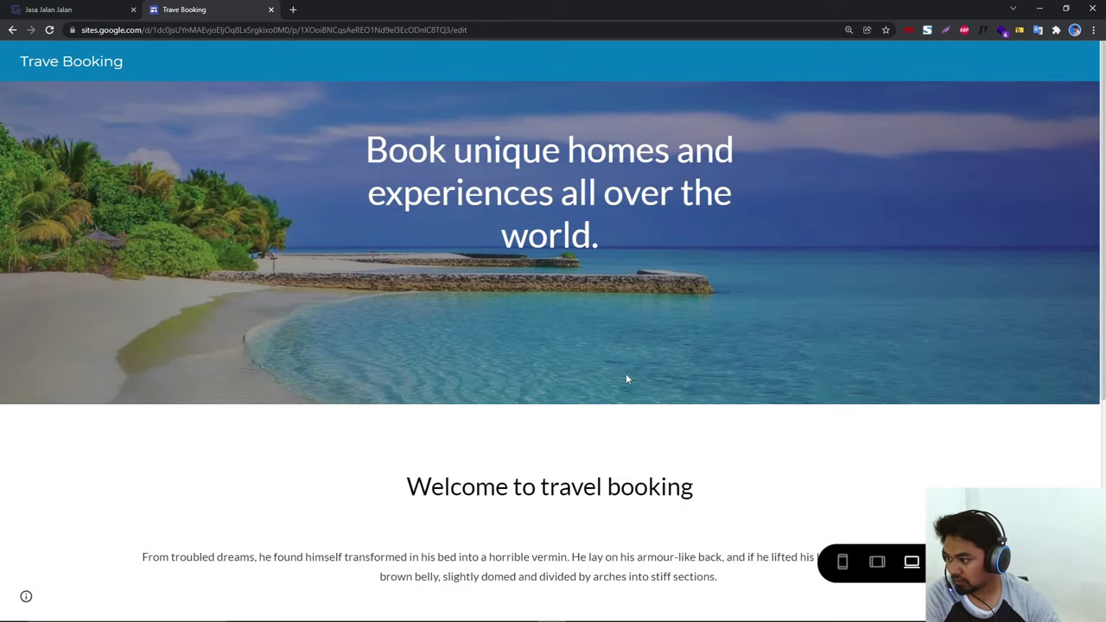
left_click(945, 563)
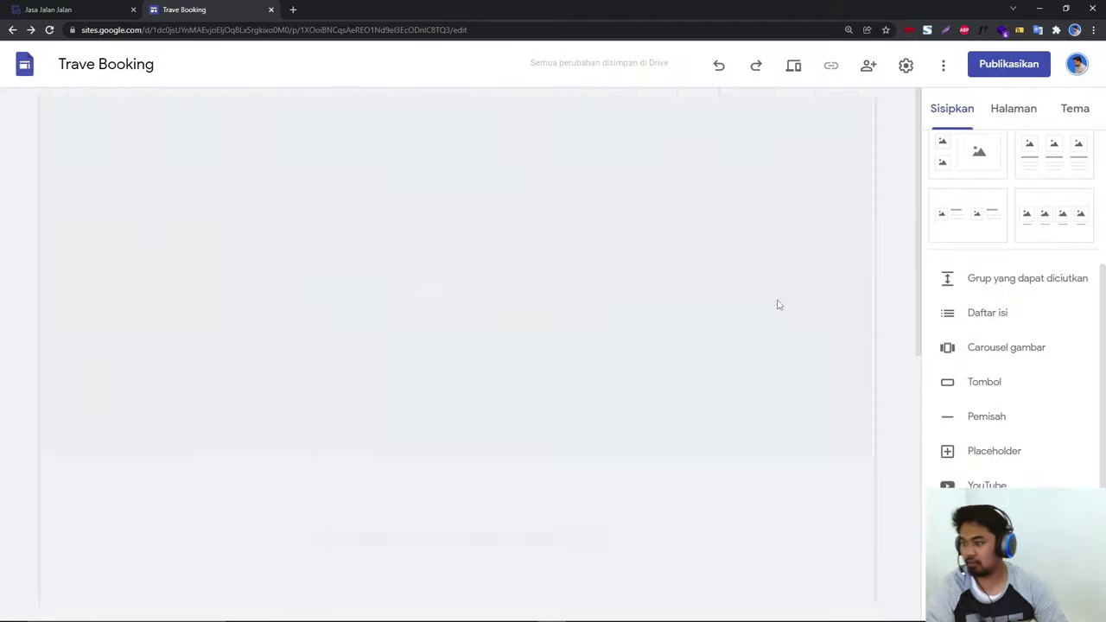
Step: Copy the "Popular Packages" heading text from the demoyt.com reference page
scroll(600, 442, "down", 6)
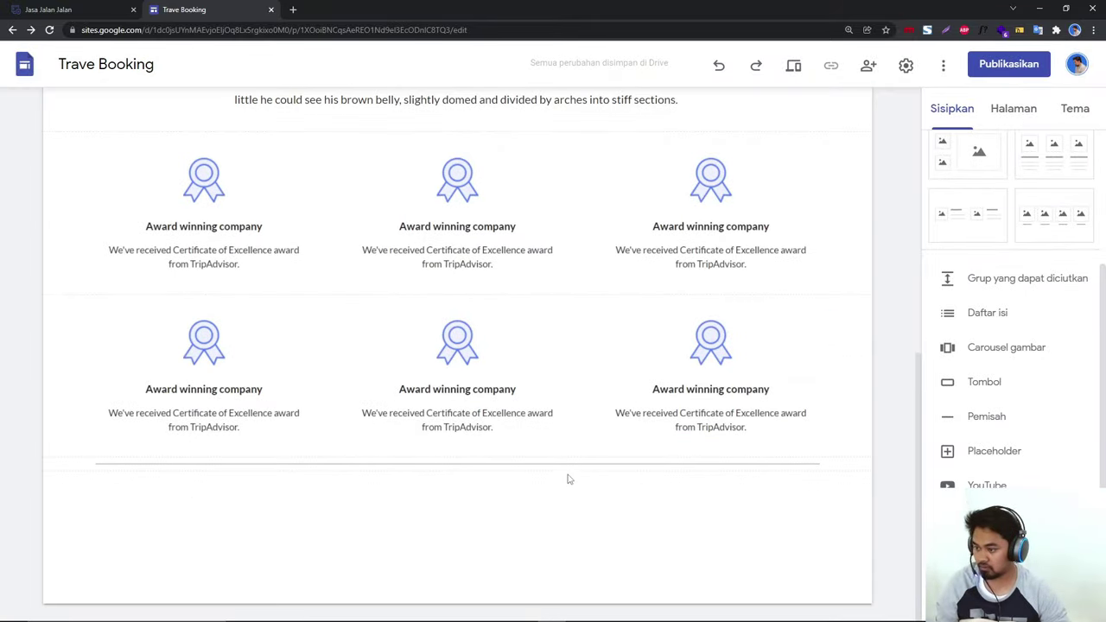
left_click(100, 6)
scroll(516, 461, "down", 6)
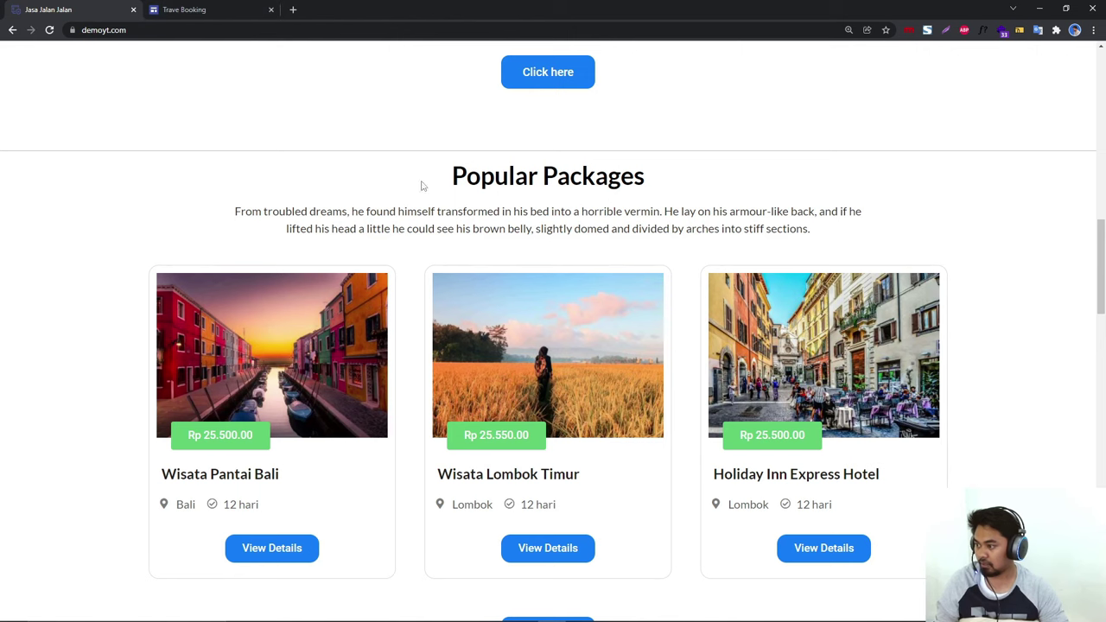
left_click_drag(551, 186, 715, 179)
key("ctrl+c")
Step: Back in the Google Sites editor, duplicate the "Welcome to travel booking" heading and intro paragraph sections and move the copies below the divider
left_click(215, 9)
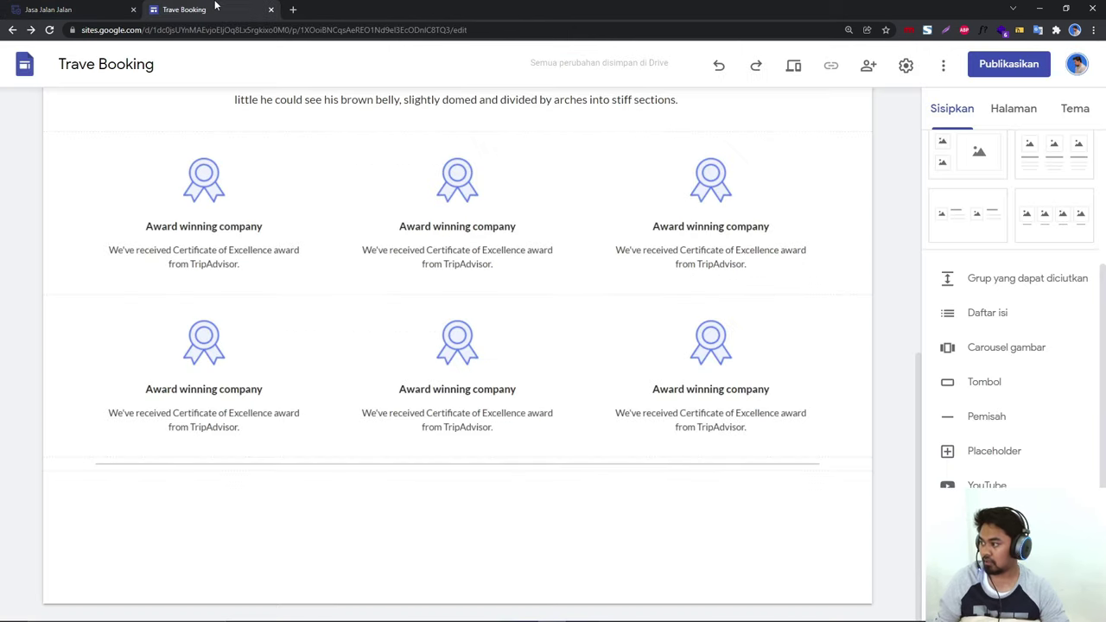
scroll(449, 289, "up", 4)
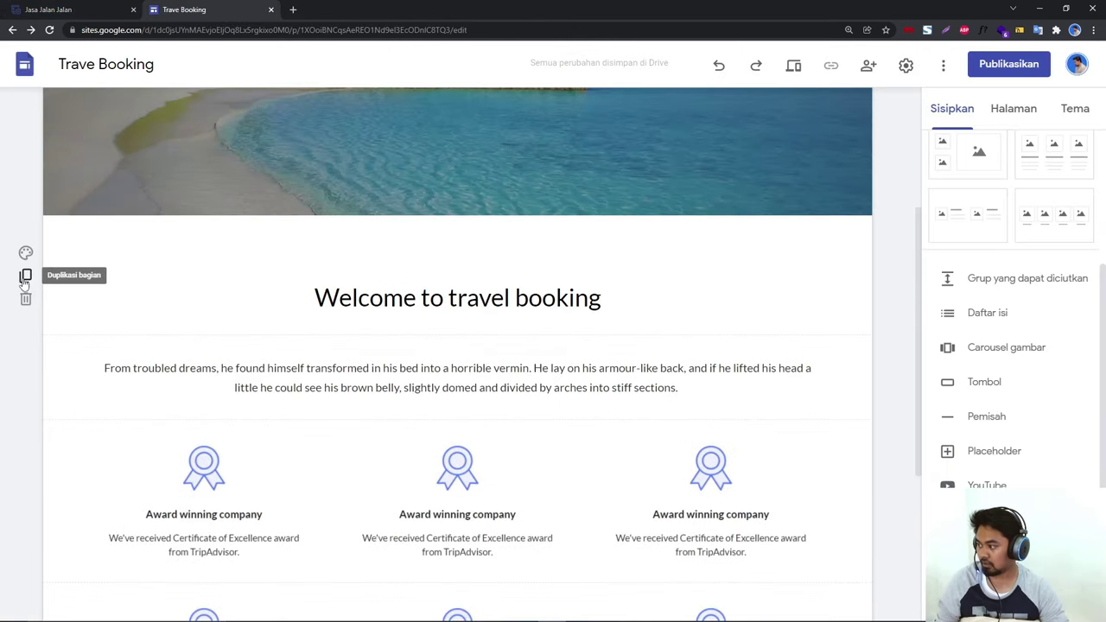
left_click(25, 275)
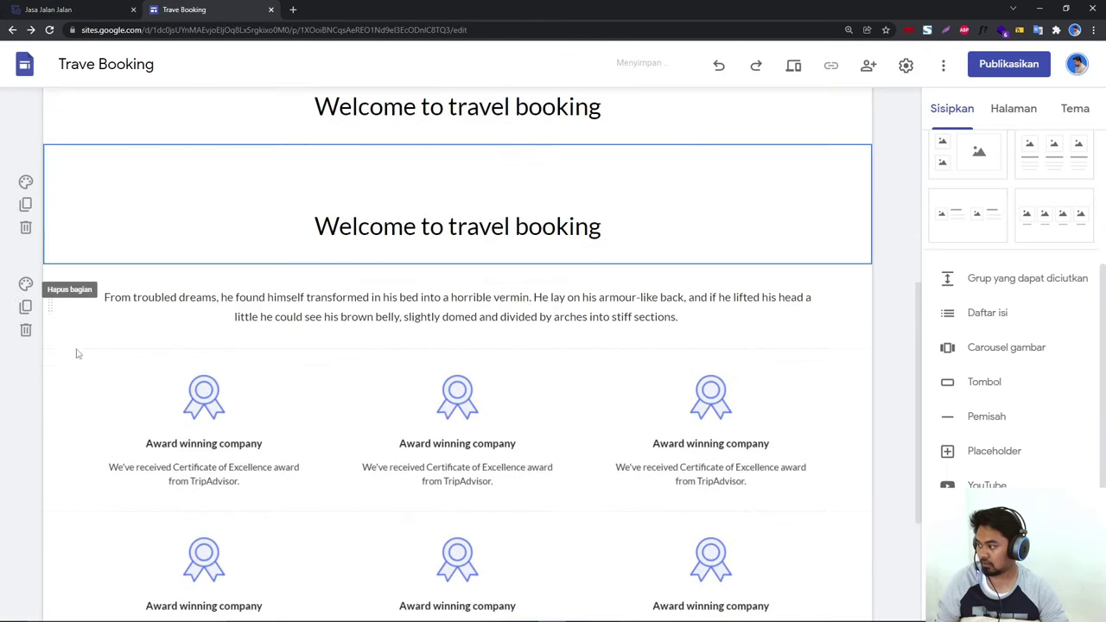
left_click(26, 307)
left_click_drag(46, 183, 85, 512)
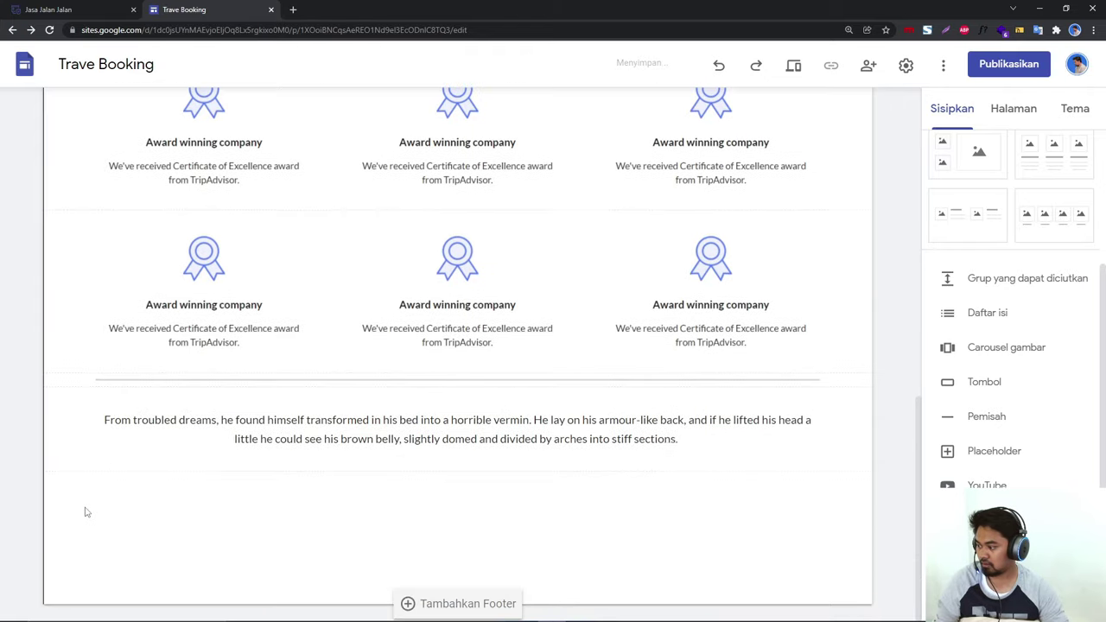
scroll(85, 512, "up", 8)
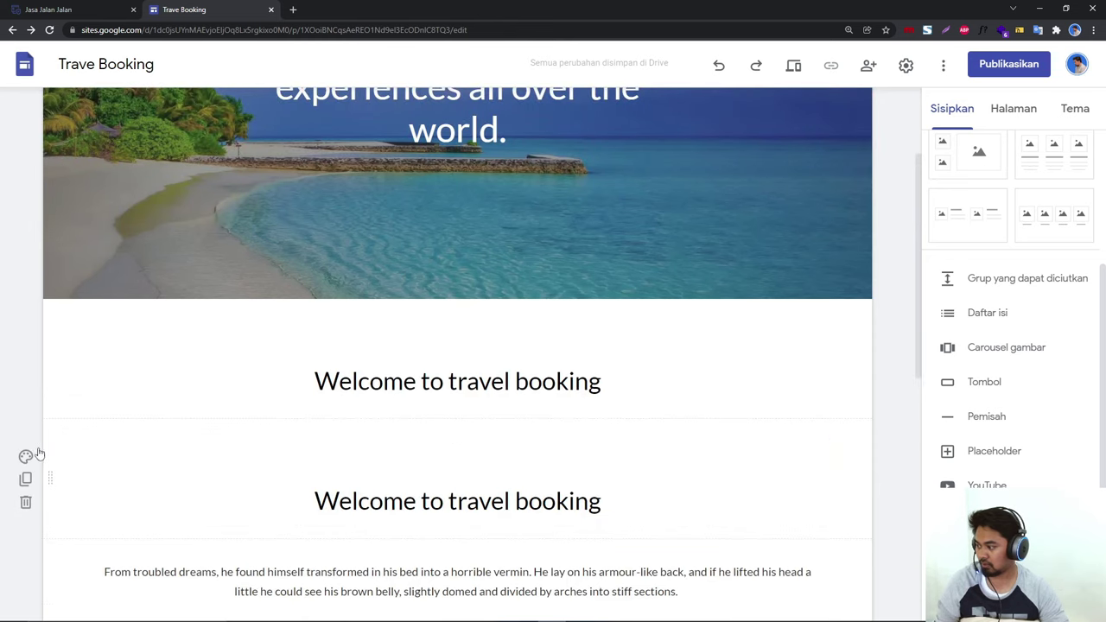
left_click_drag(50, 478, 135, 480)
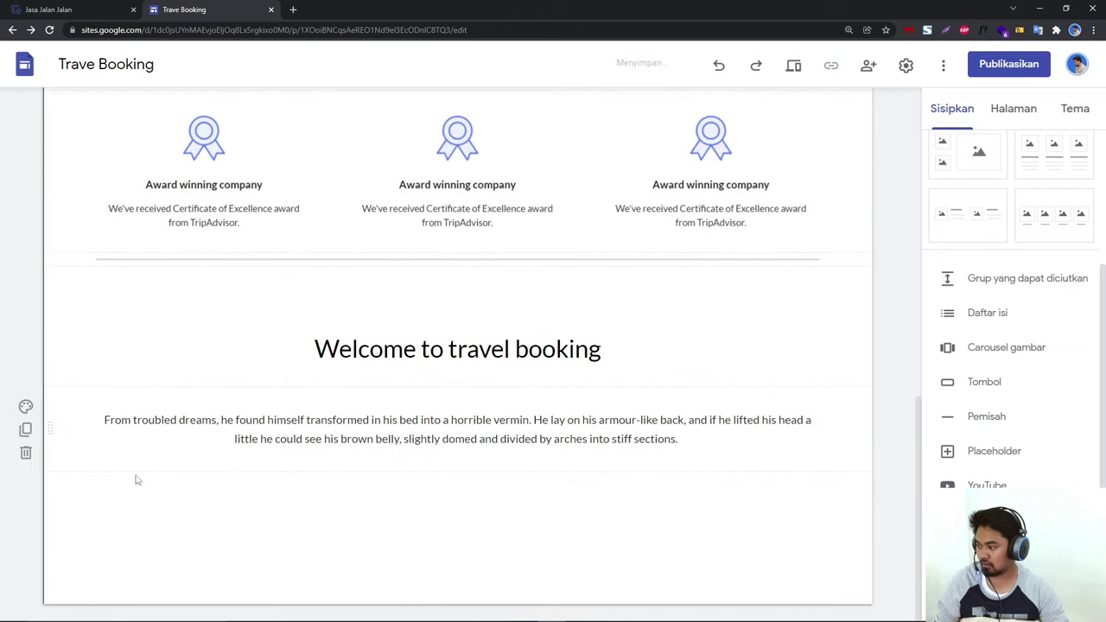
Step: Replace the heading below the divider with the copied "Popular Packages" text, keeping a blank line above it and no empty line after it
double_click(355, 349)
triple_click(353, 351)
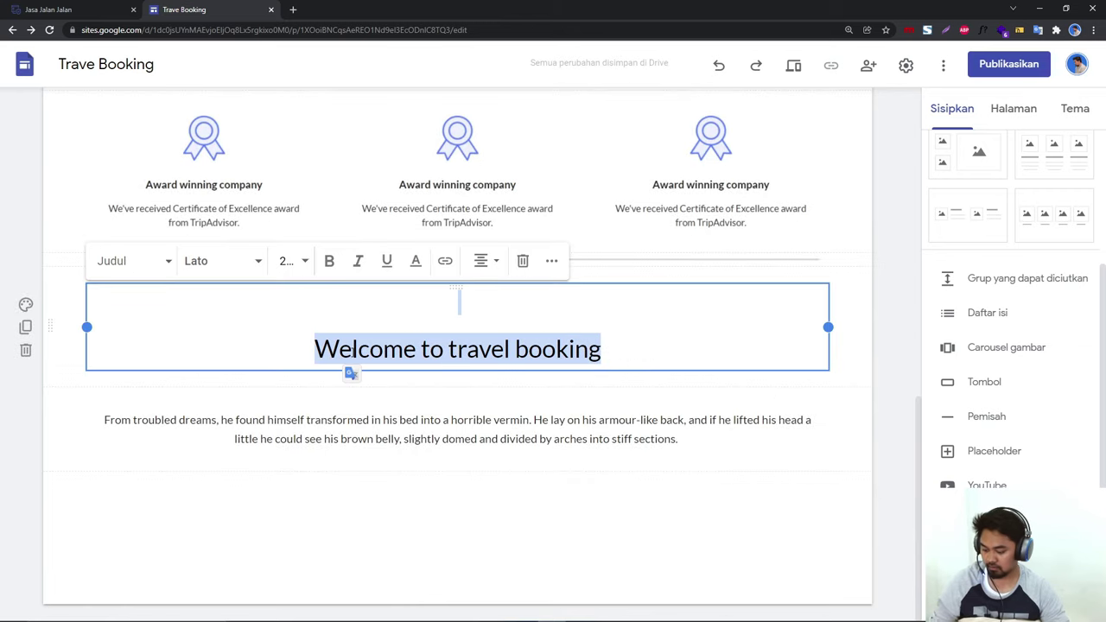
key("ctrl+v")
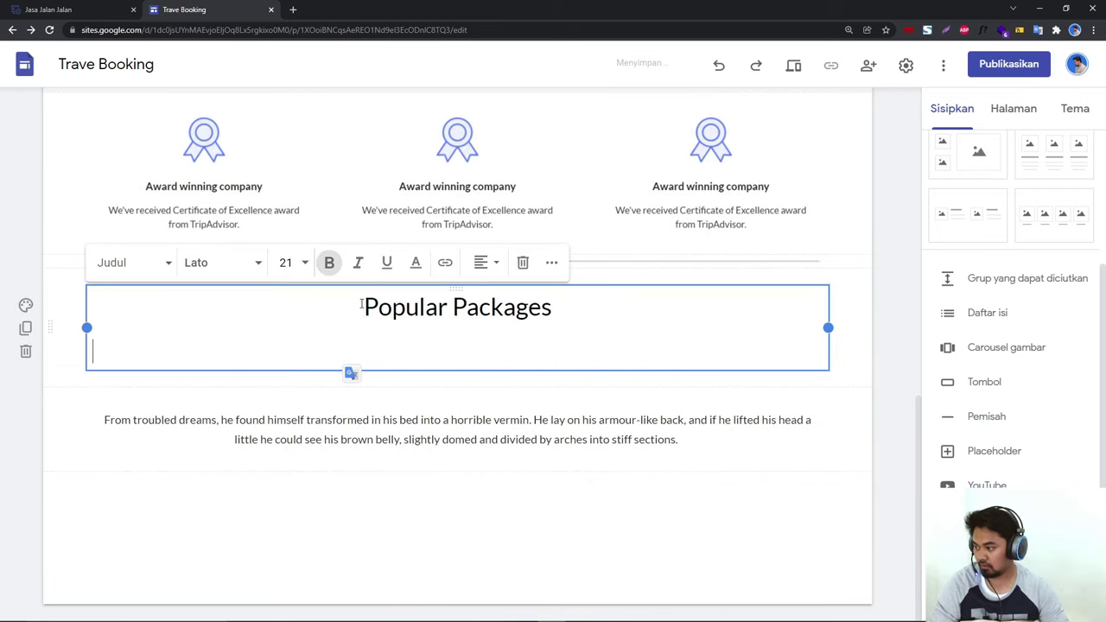
key("Return")
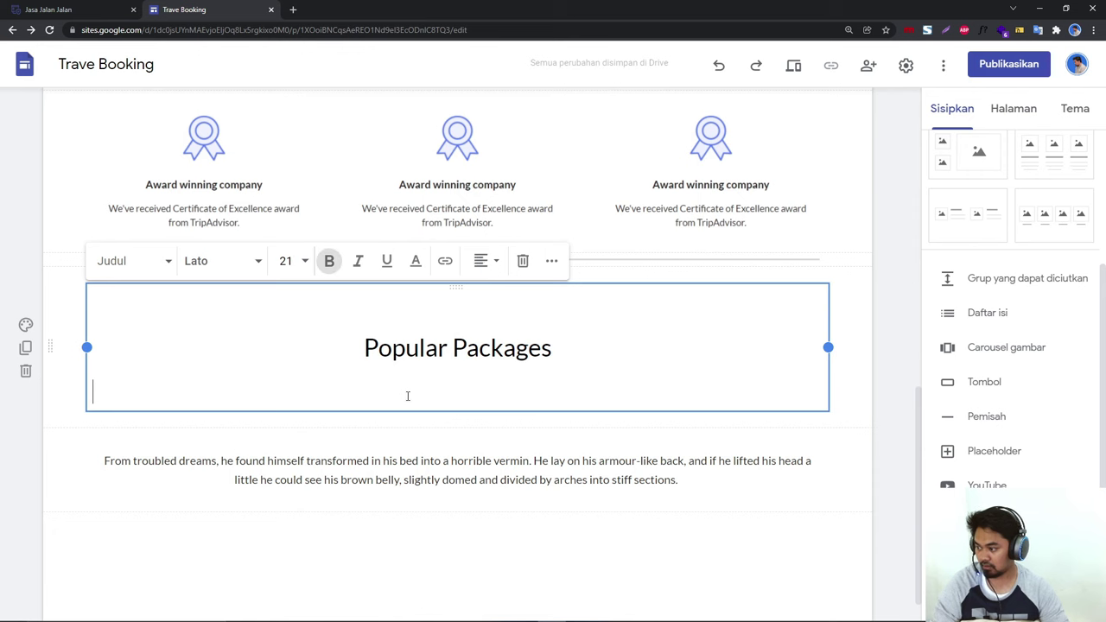
left_click(393, 397)
key("BackSpace")
Step: Replace the paragraph below the "Popular Packages" heading with the intro text copied from that section of the demoyt.com reference page
left_click(399, 439)
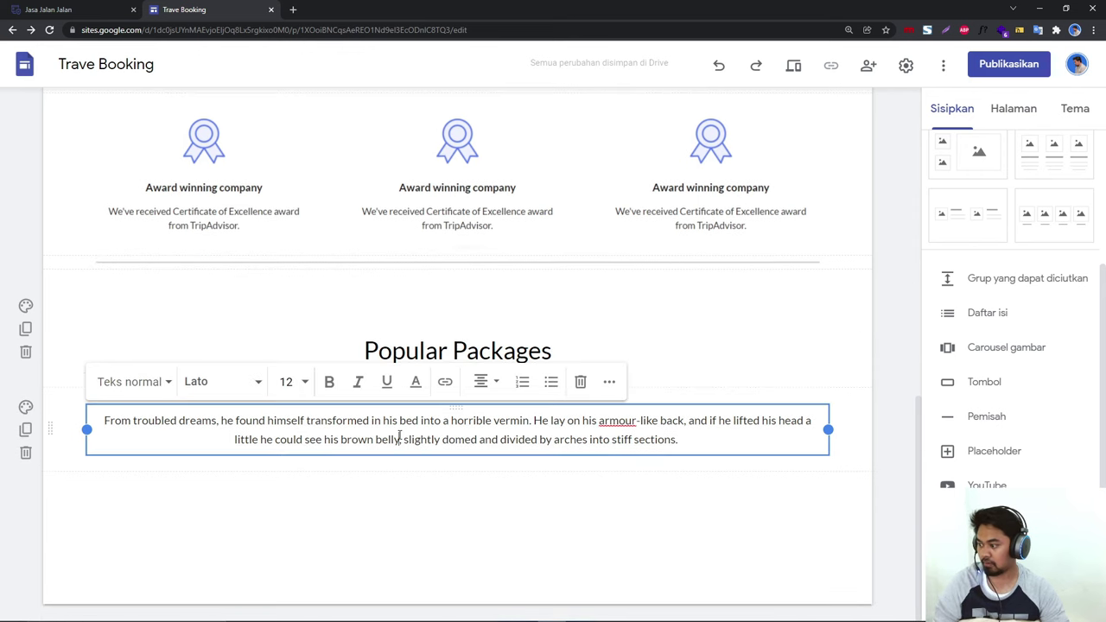
left_click(78, 9)
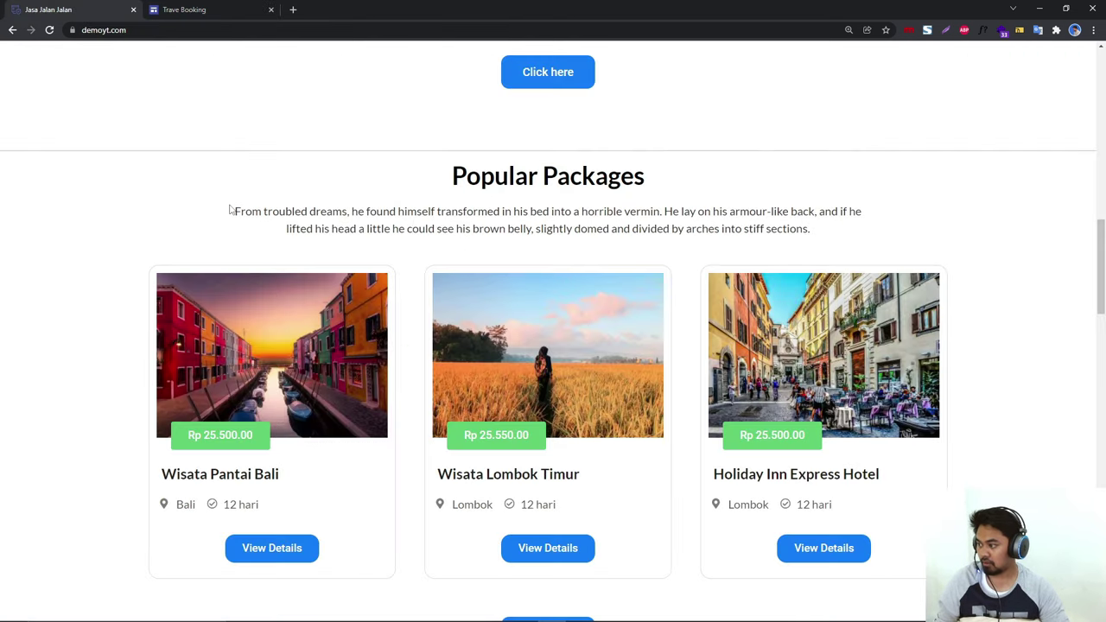
left_click_drag(230, 210, 795, 227)
left_click(250, 9)
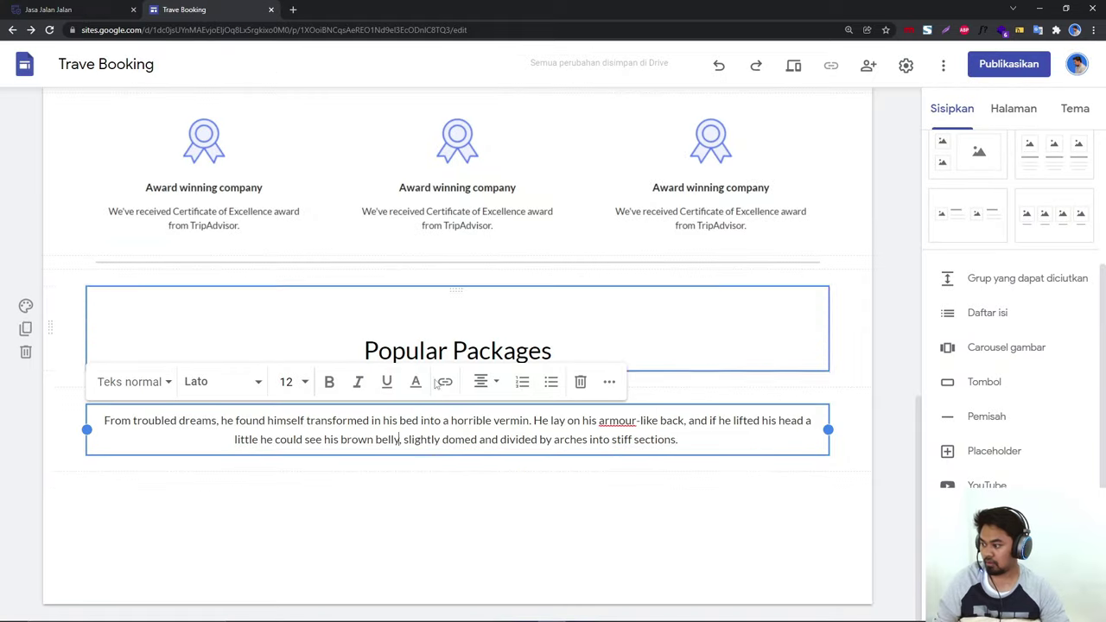
left_click(424, 453)
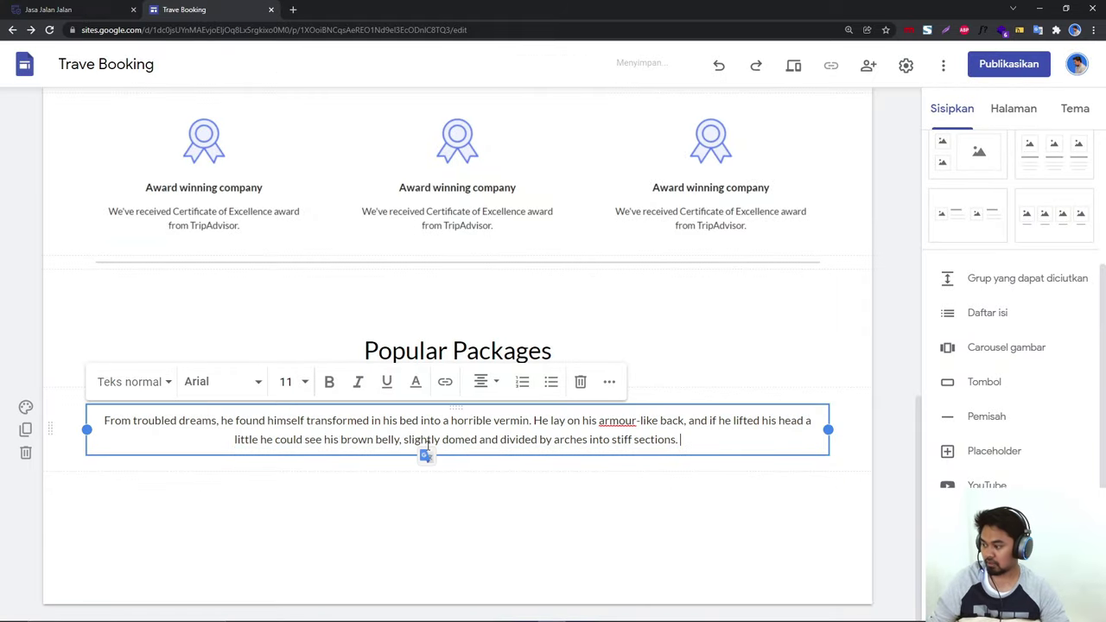
left_click(536, 528)
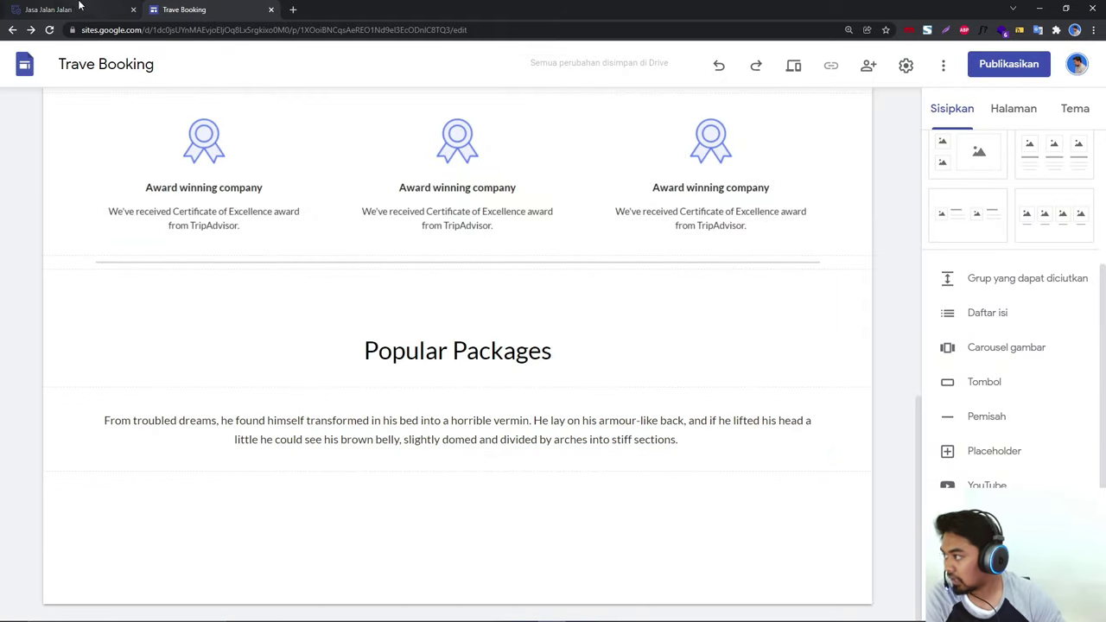
Step: Examine the package cards under "Popular Packages" on the demoyt.com reference page, and return to the Google Sites editor
left_click(52, 10)
scroll(642, 438, "down", 1)
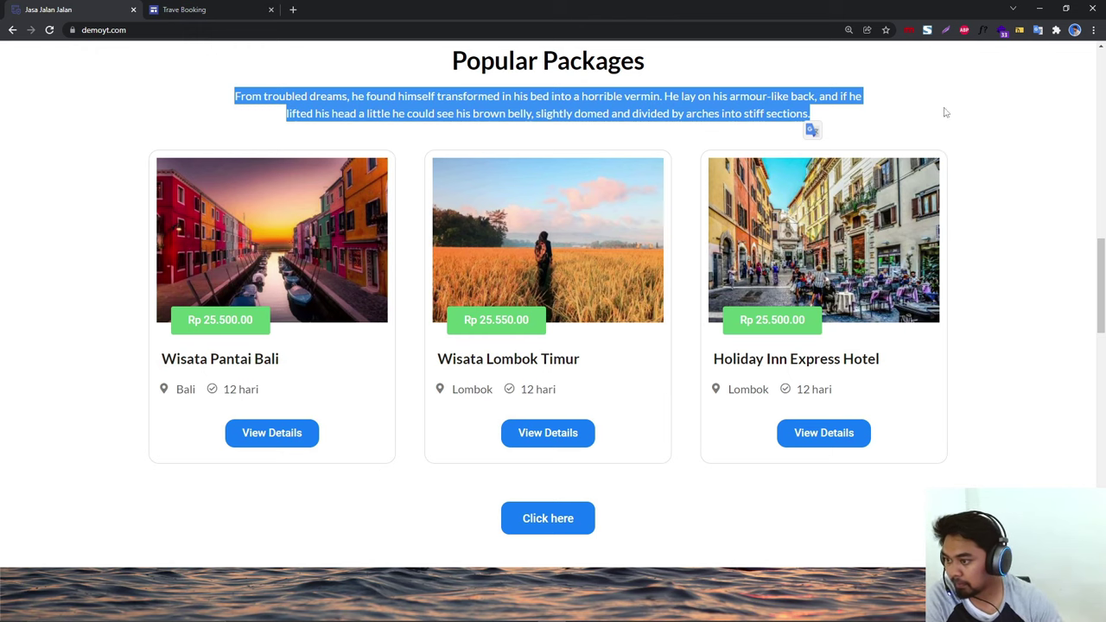
left_click(851, 122)
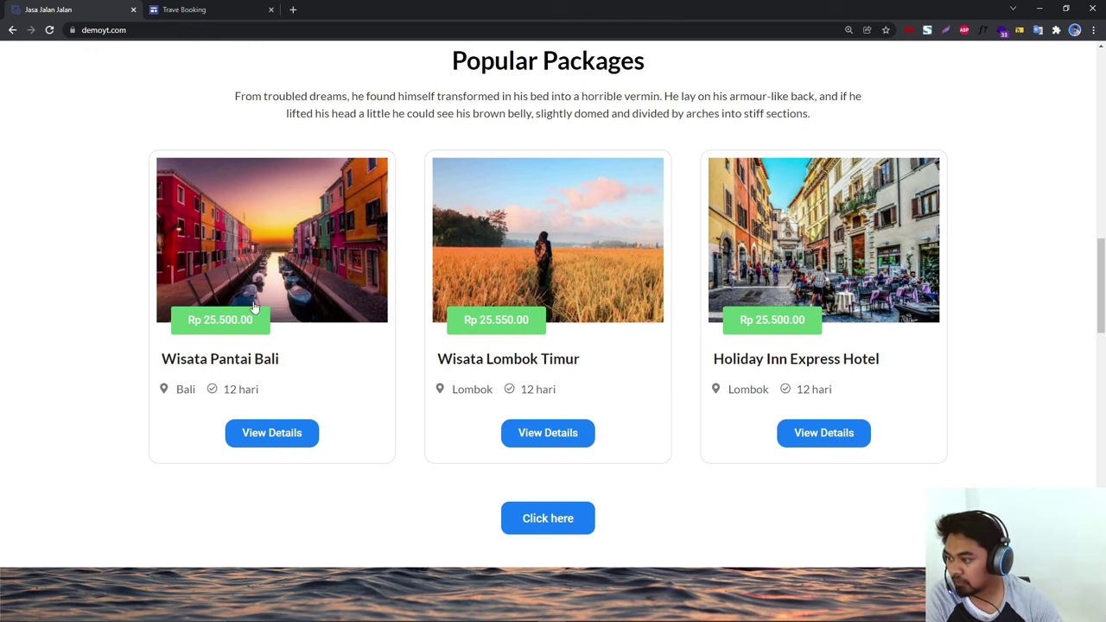
left_click(190, 10)
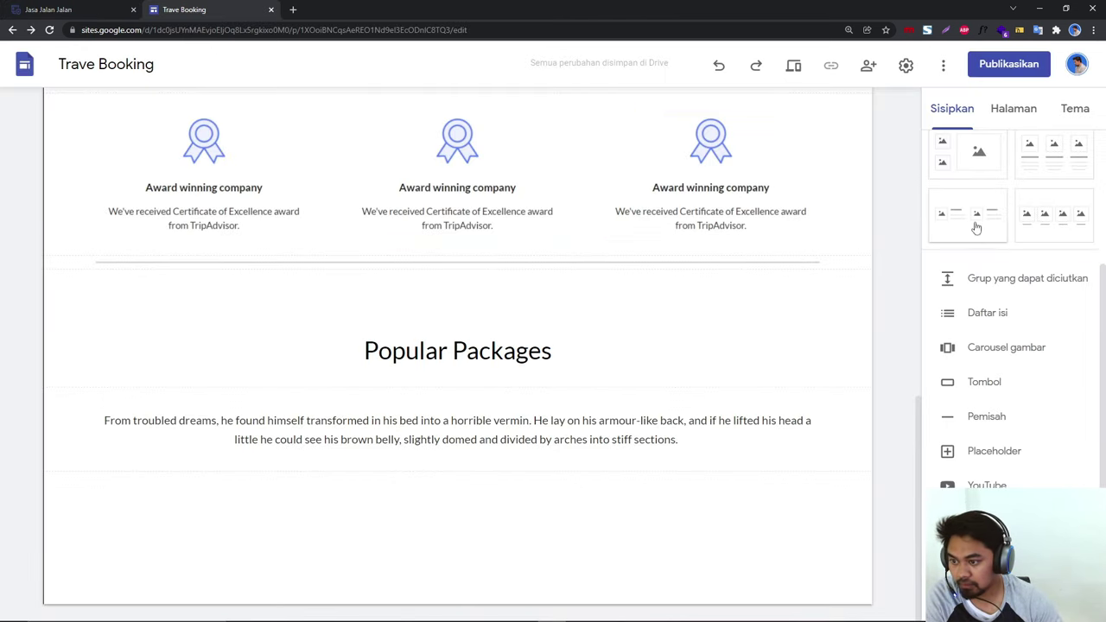
scroll(1038, 228, "up", 1)
left_click(1051, 269)
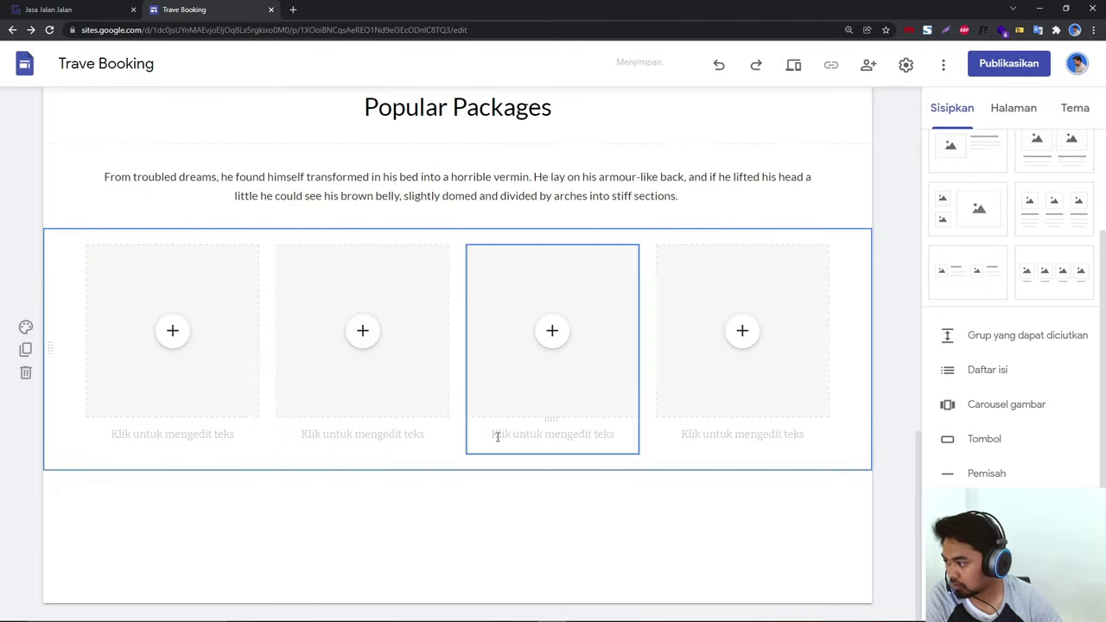
left_click(25, 373)
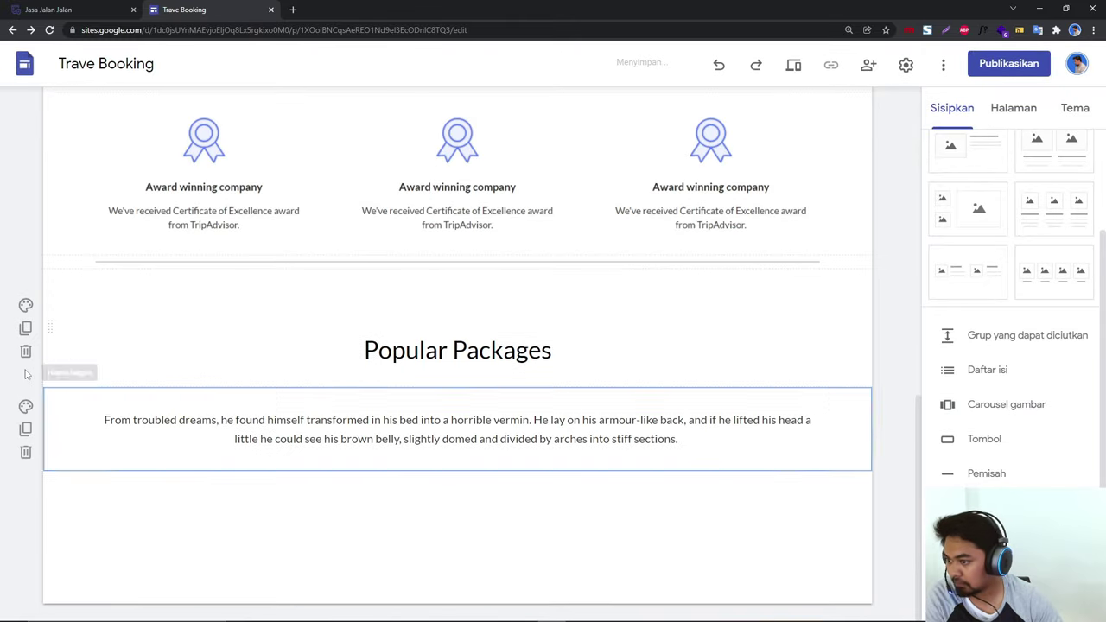
Step: Insert a four-image layout with captions below the Popular Packages paragraph and upload italy-1948362_1920-1-370x263 into its first placeholder
left_click(1060, 287)
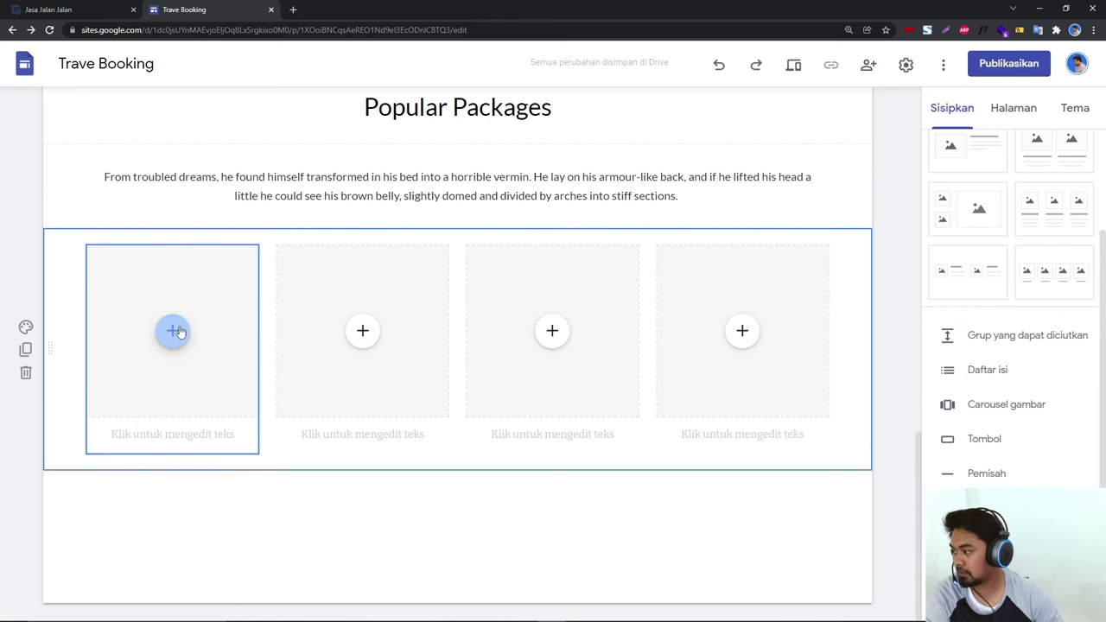
left_click(176, 332)
left_click(211, 377)
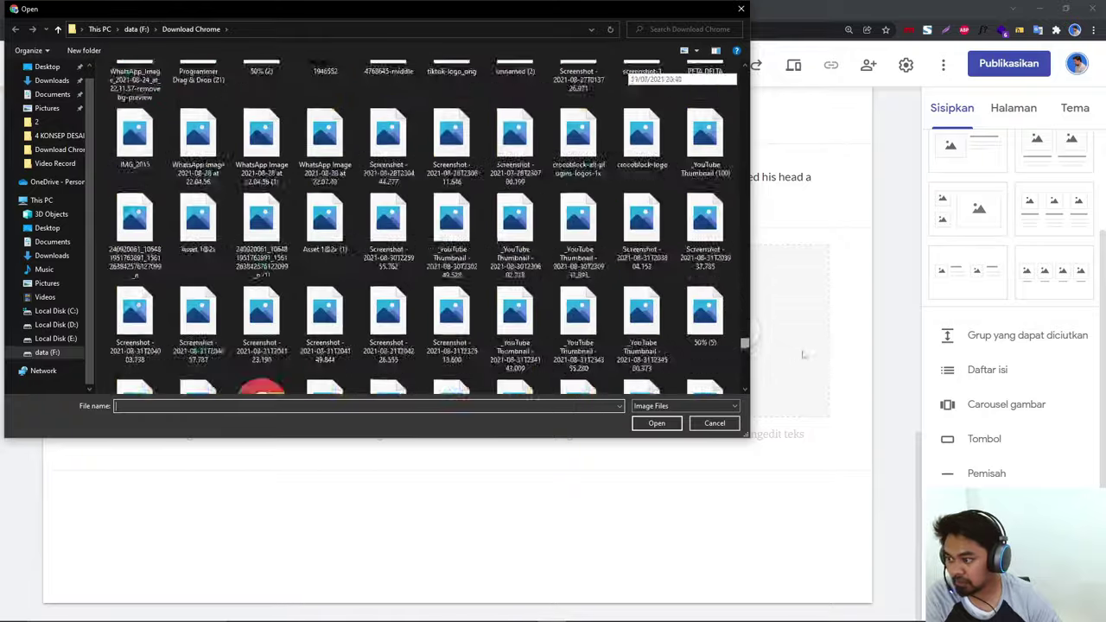
left_click_drag(745, 76, 739, 396)
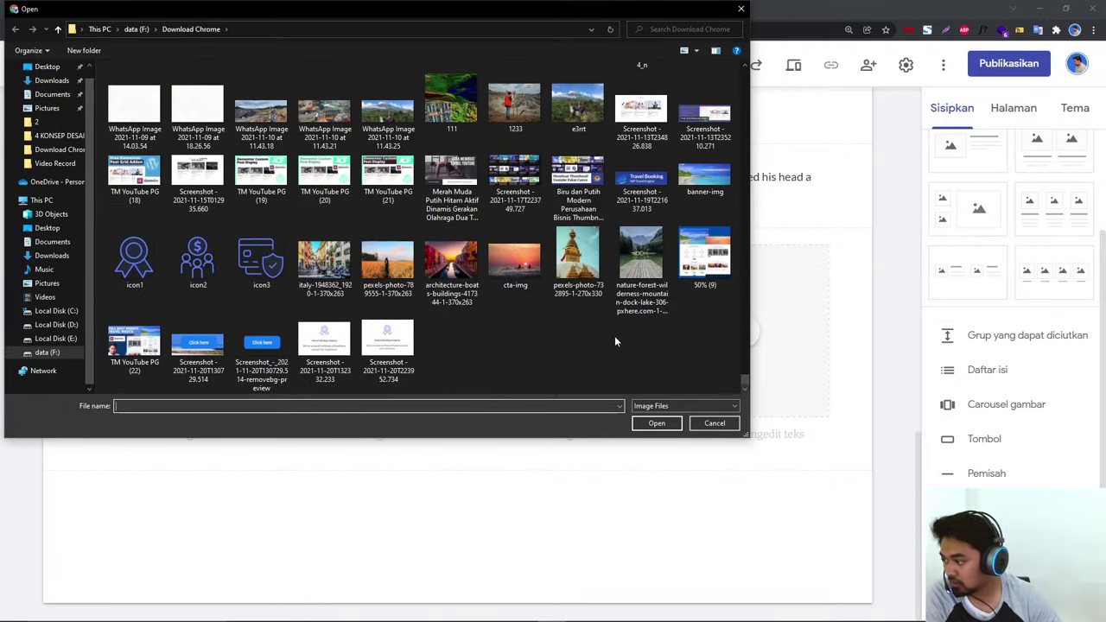
left_click(324, 259)
left_click(656, 423)
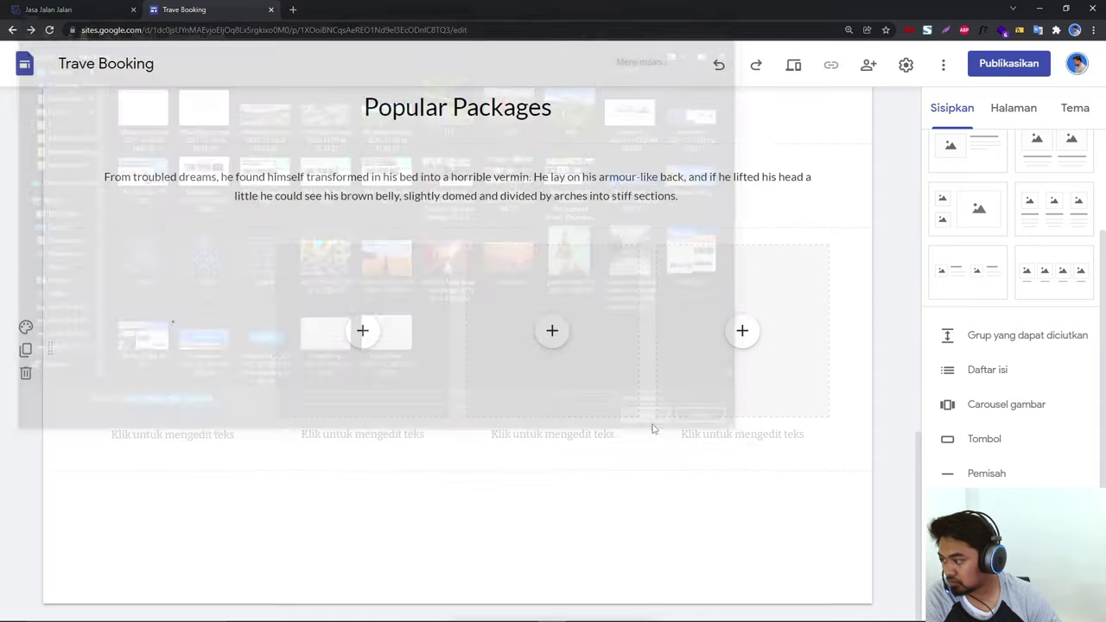
left_click(363, 330)
left_click(362, 330)
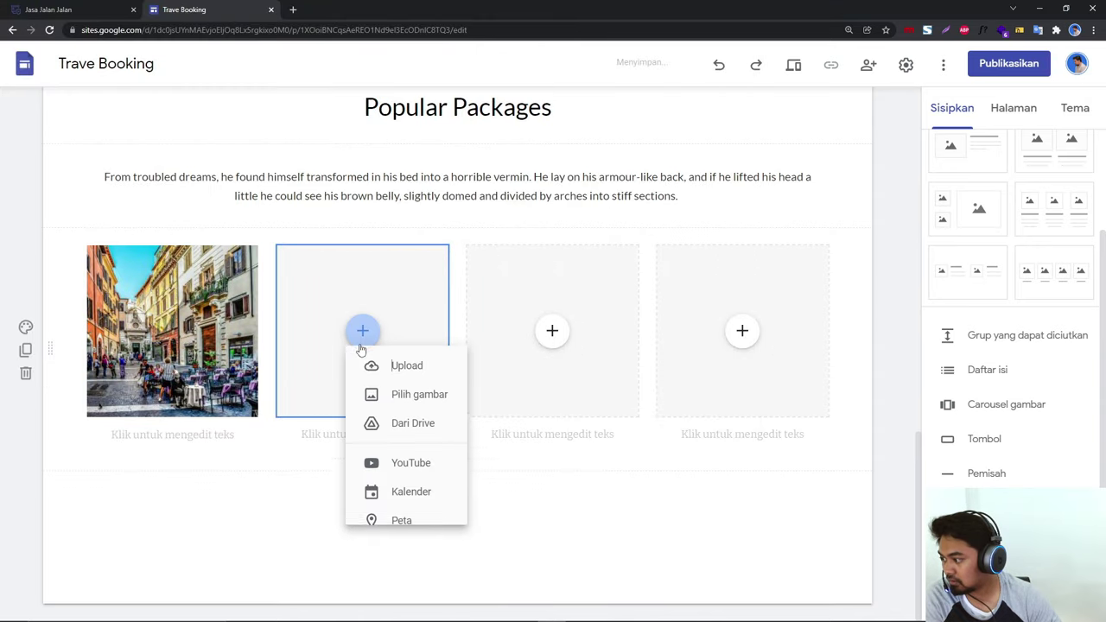
left_click(436, 376)
left_click_drag(744, 77, 742, 381)
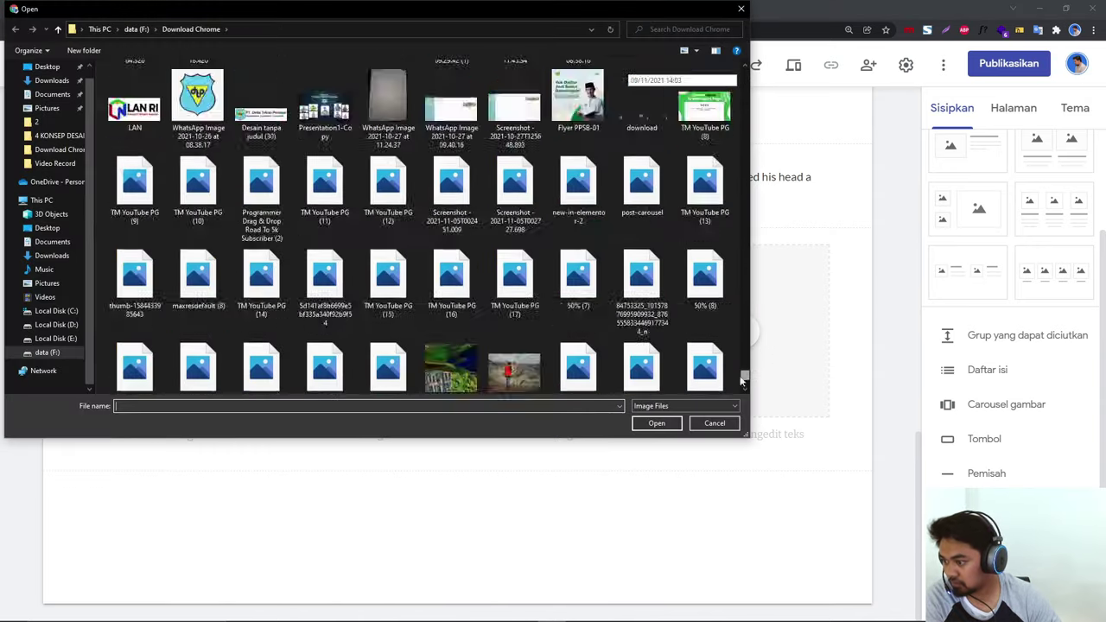
left_click(413, 264)
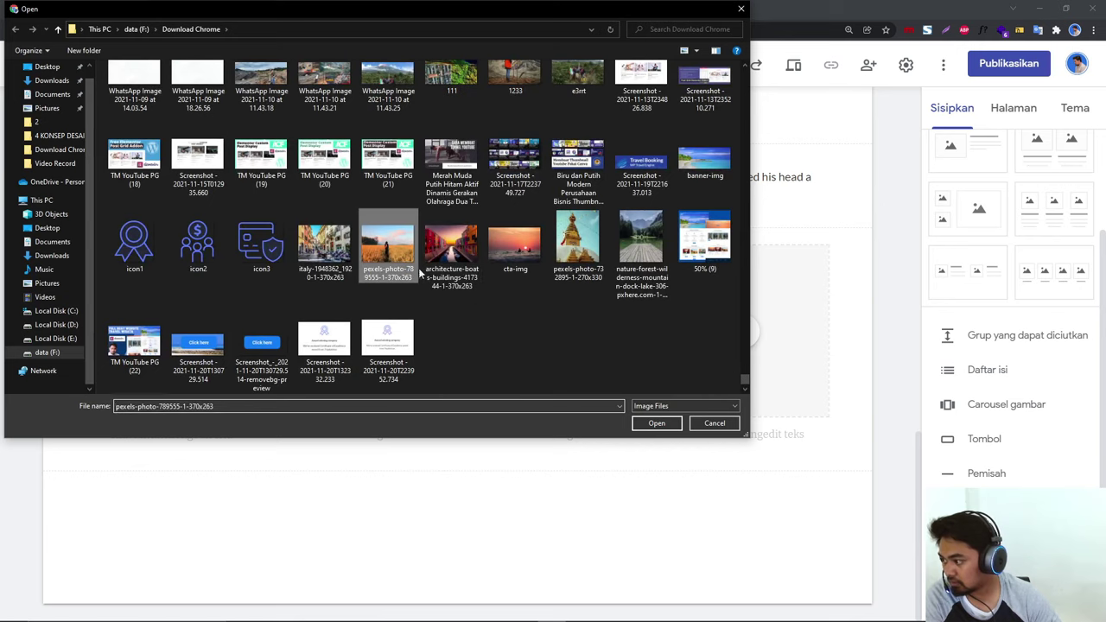
left_click(657, 423)
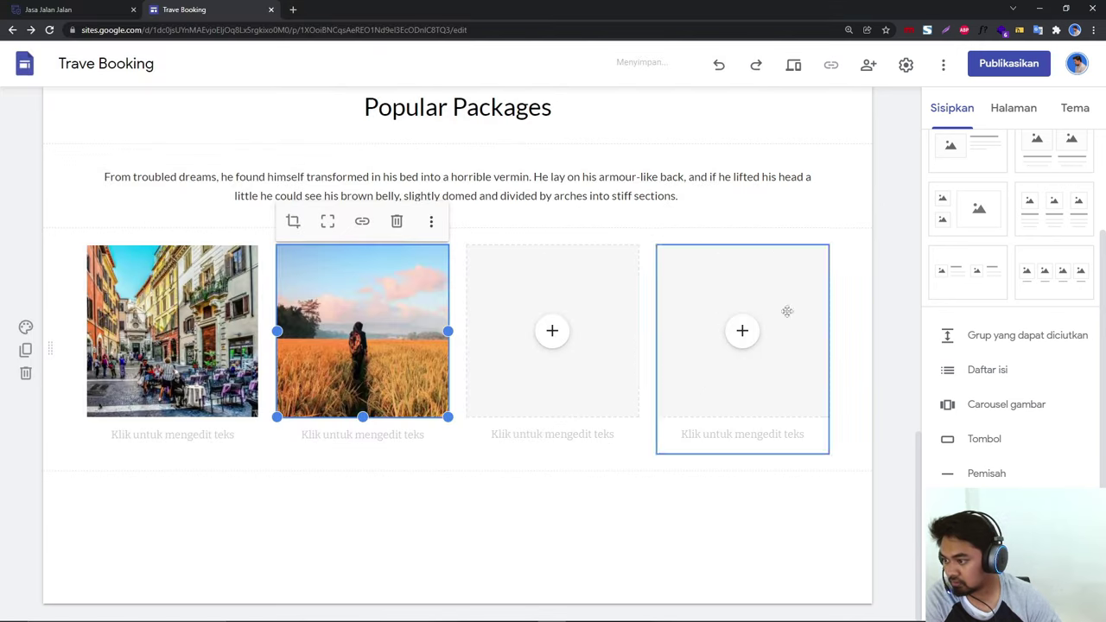
left_click(553, 332)
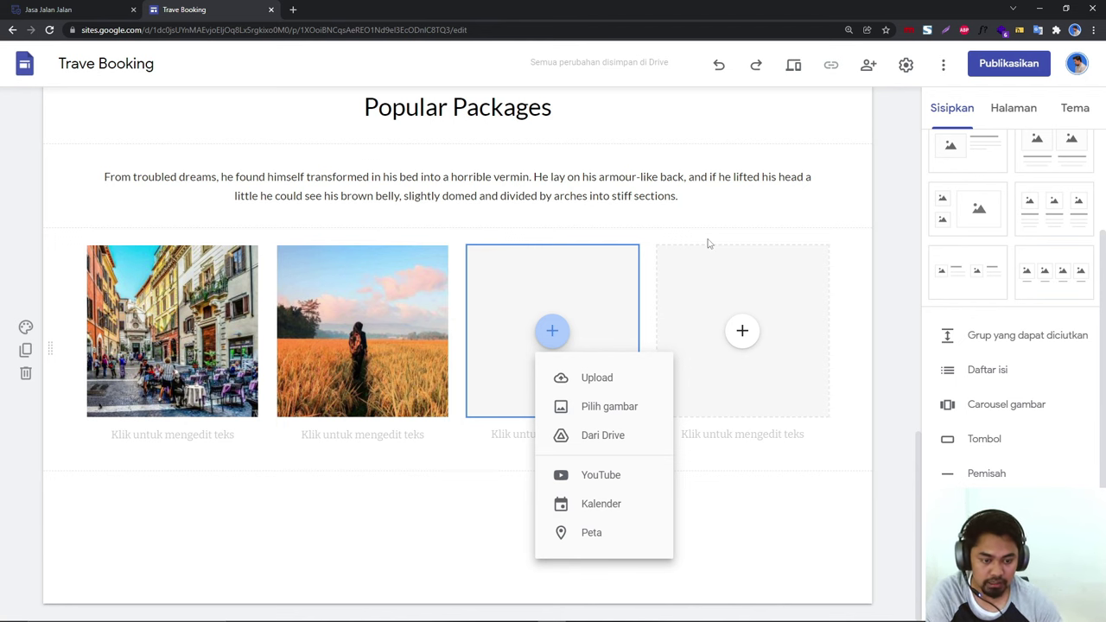
left_click(640, 381)
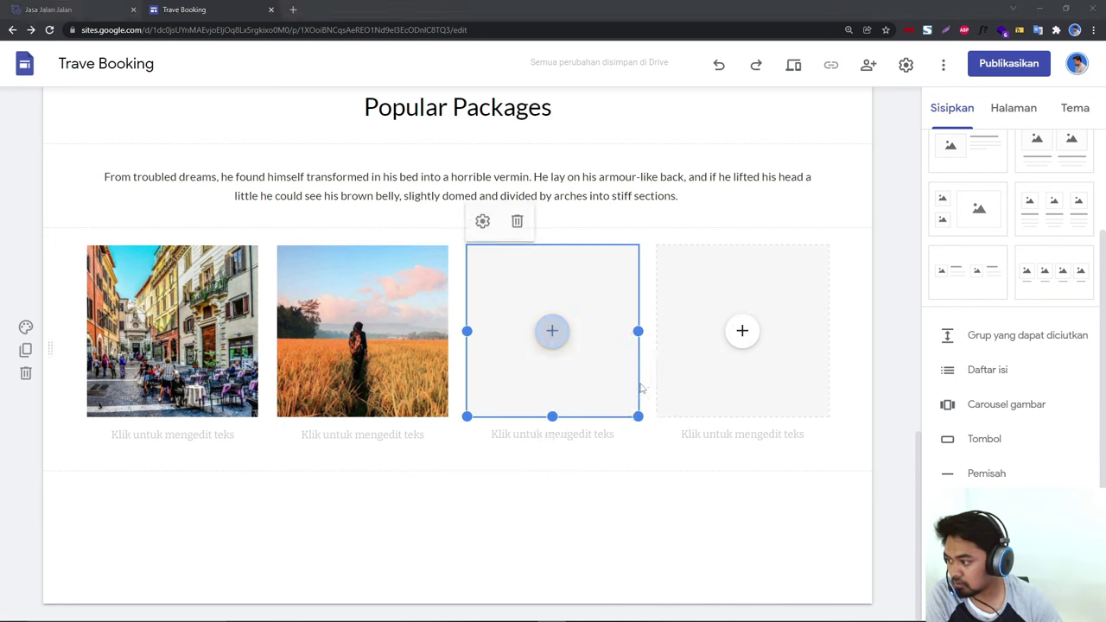
left_click_drag(745, 76, 704, 403)
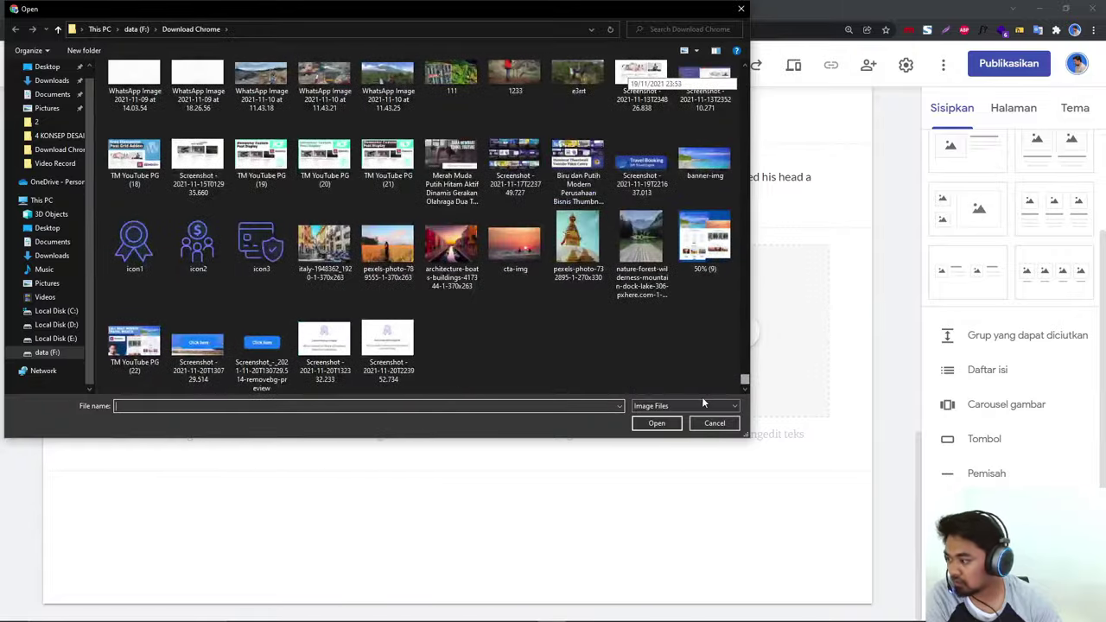
left_click(450, 251)
left_click(655, 422)
Step: Upload the image cta-img into the fourth placeholder of the Popular Packages row
left_click(742, 330)
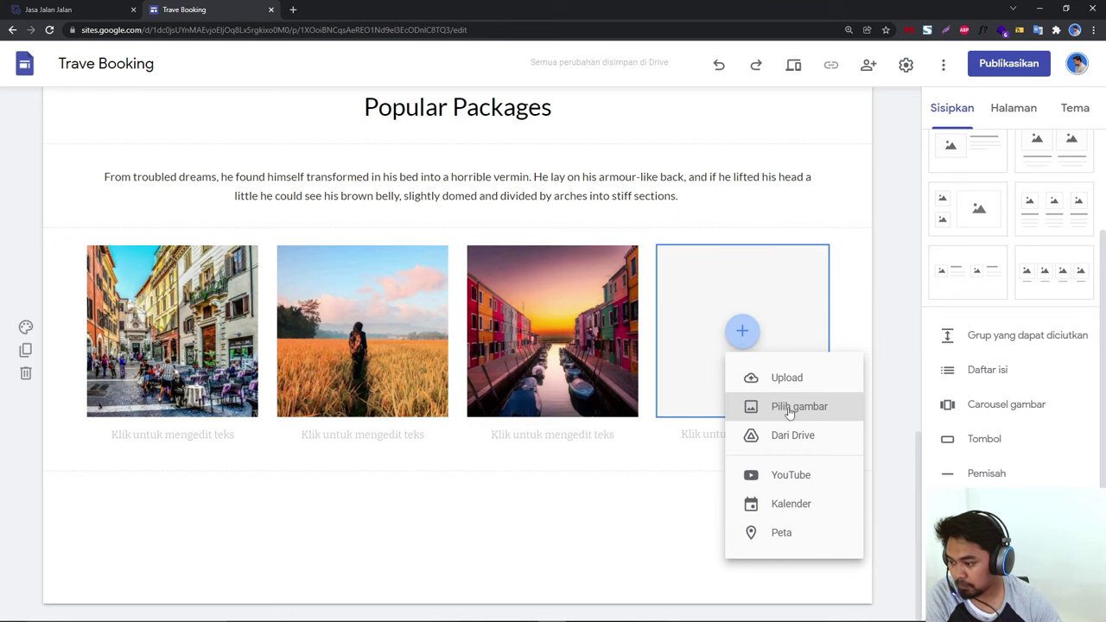
left_click(778, 378)
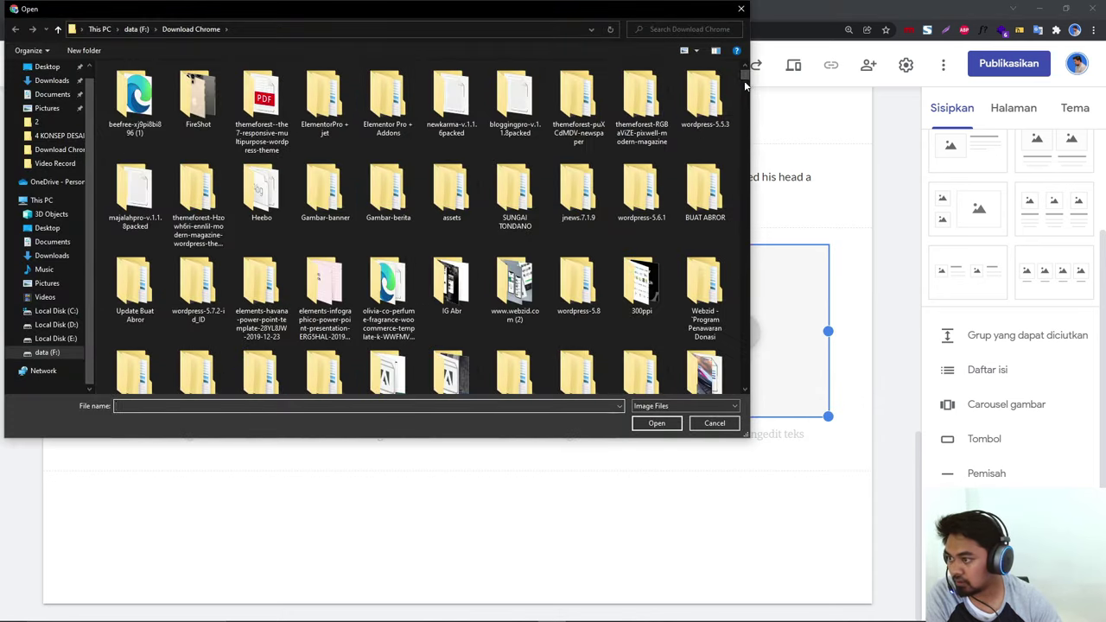
left_click_drag(746, 85, 746, 380)
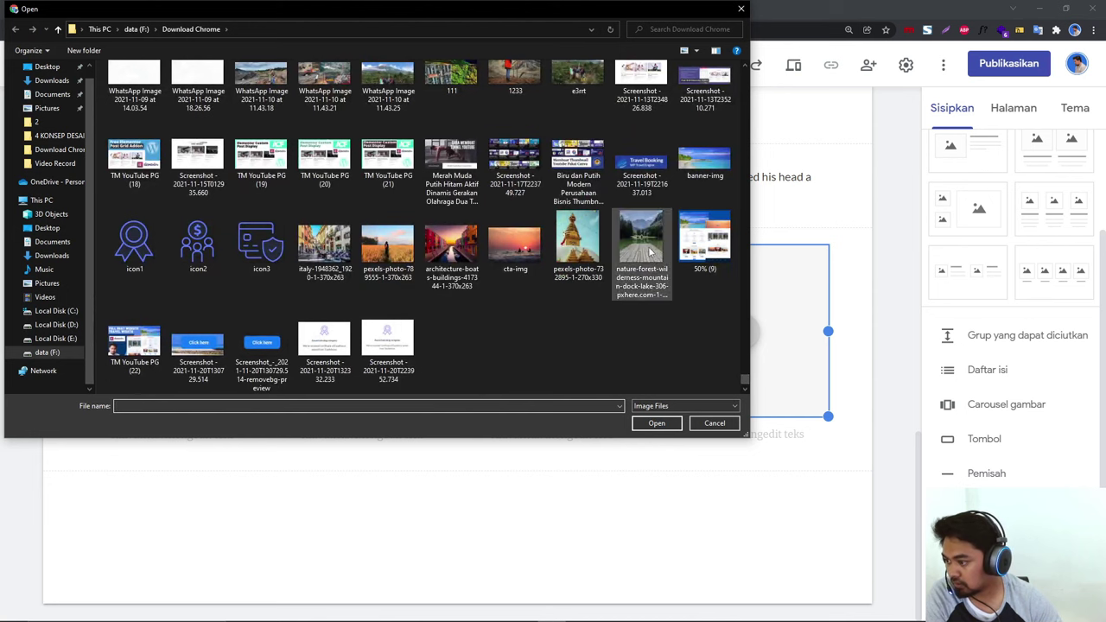
left_click(515, 244)
left_click(657, 422)
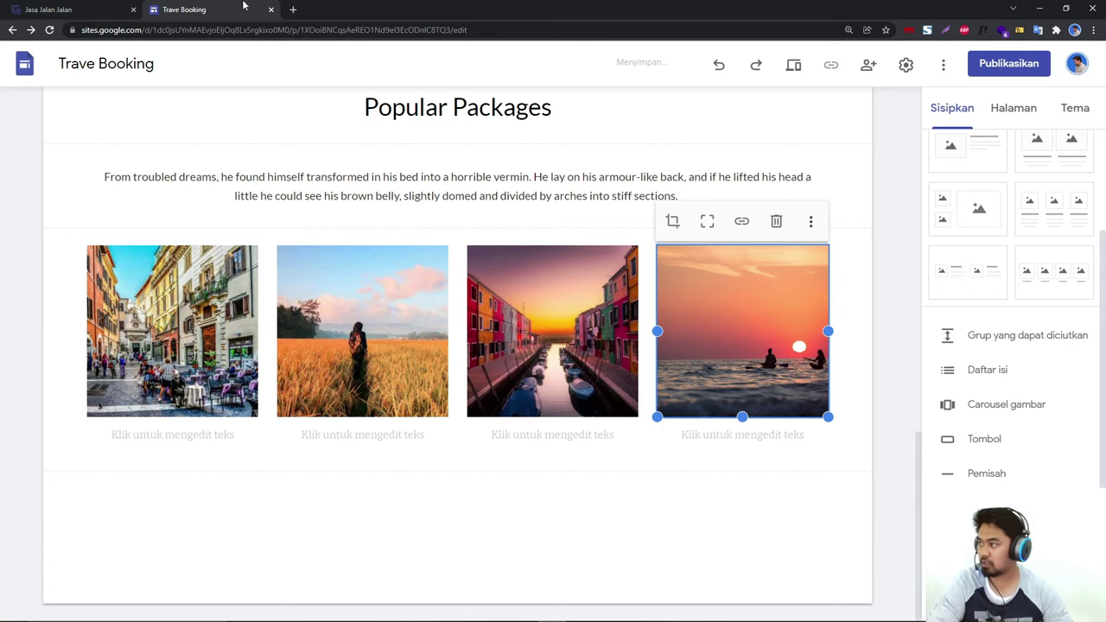
key("ctrl+shift+Tab")
scroll(624, 419, "up", 4)
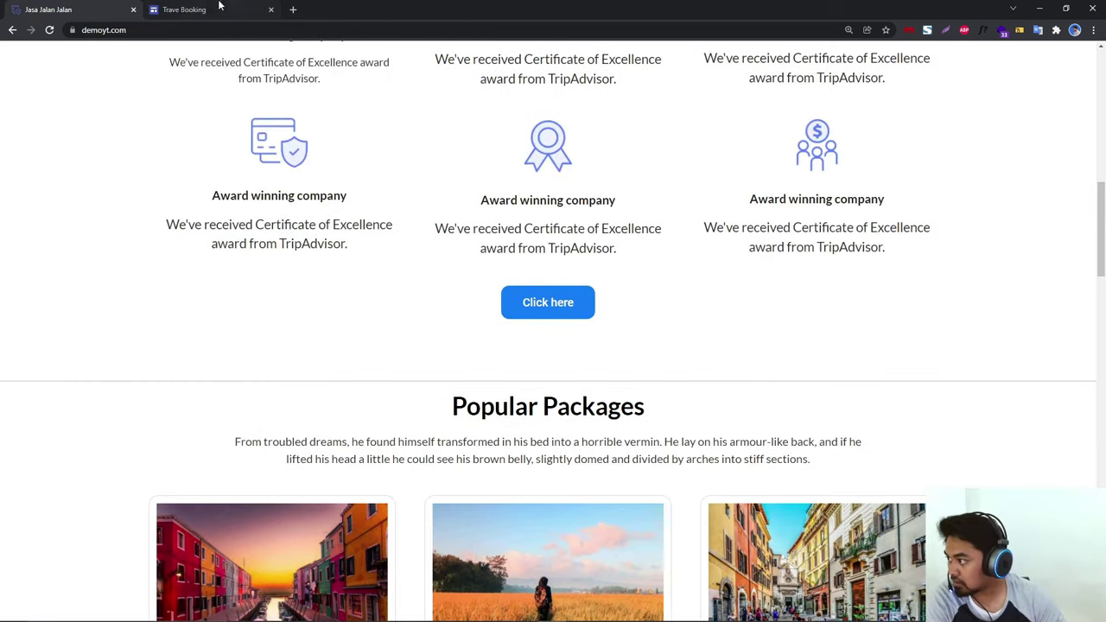
left_click(220, 9)
scroll(466, 327, "up", 4)
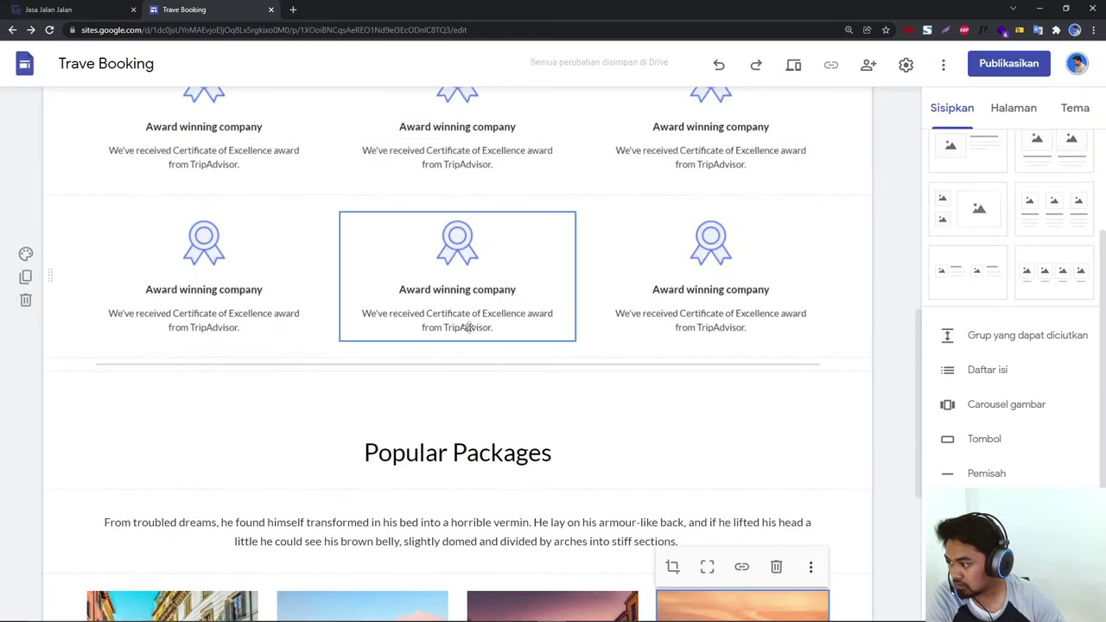
left_click(974, 439)
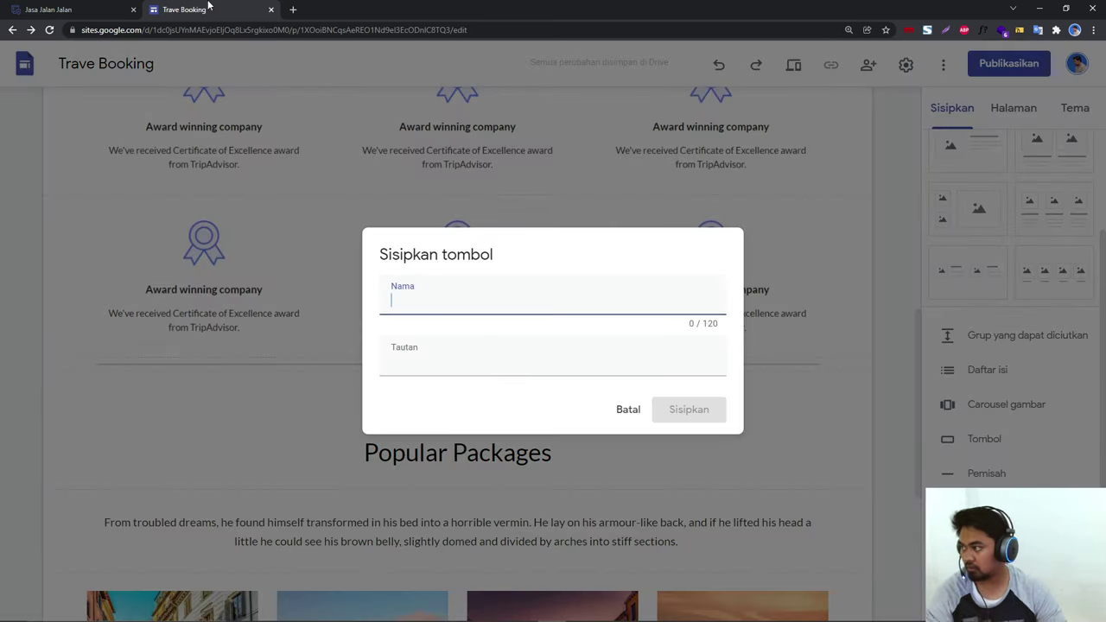
left_click(82, 9)
left_click(99, 30)
key("ctrl+c")
left_click(184, 8)
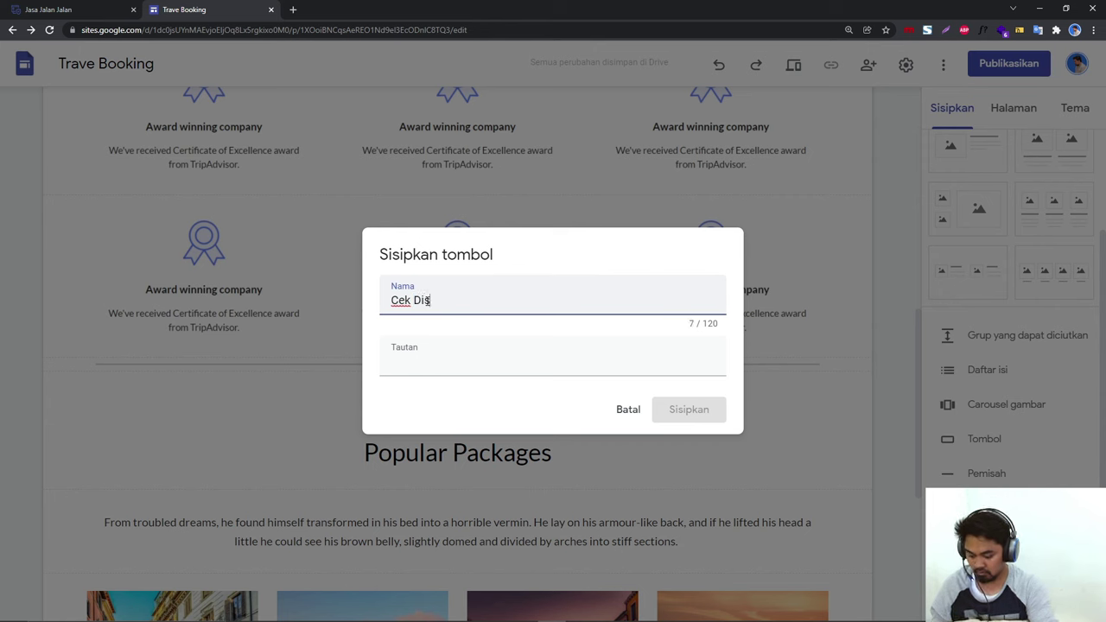
left_click(422, 346)
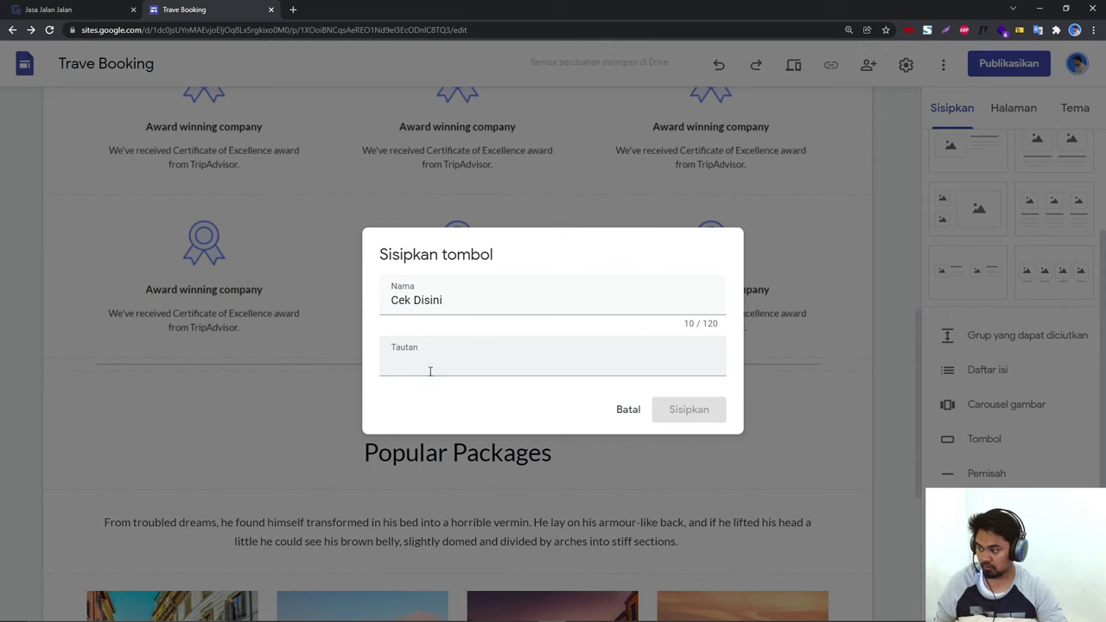
key("ctrl+v")
left_click(689, 409)
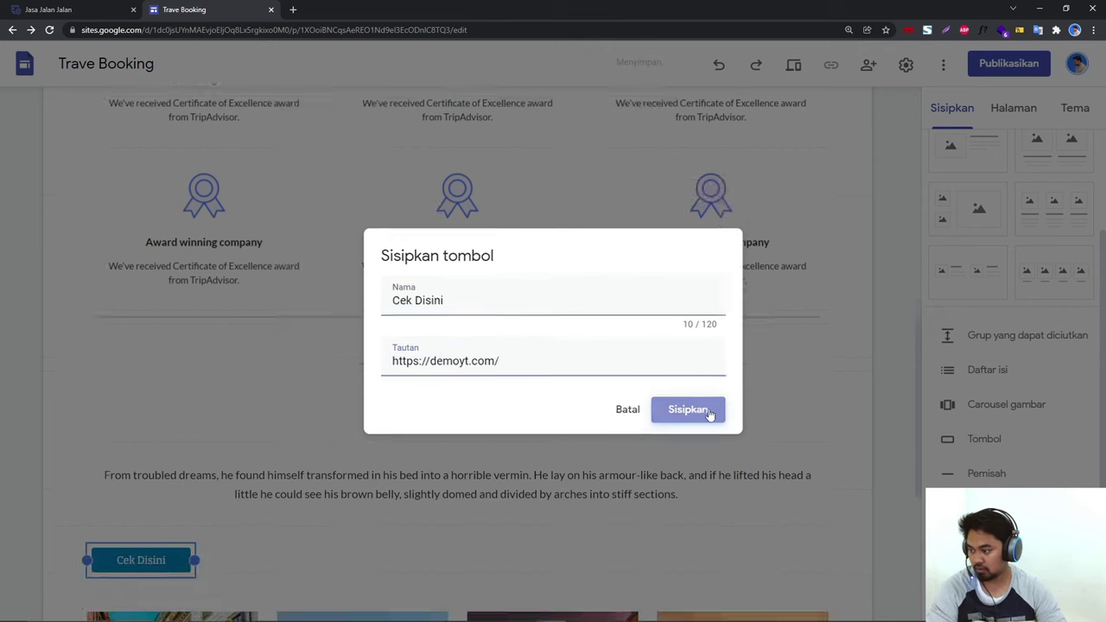
Step: Move the "Cek Disini" button section between the second feature row and the divider, and centre the button horizontally
scroll(267, 284, "up", 3)
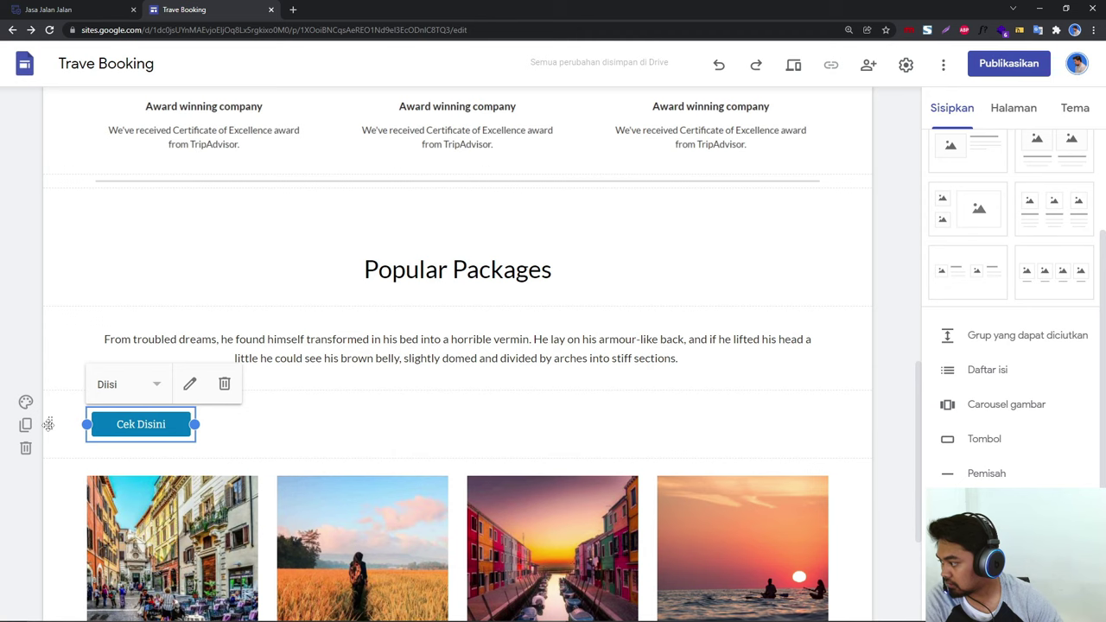
left_click_drag(48, 425, 45, 173)
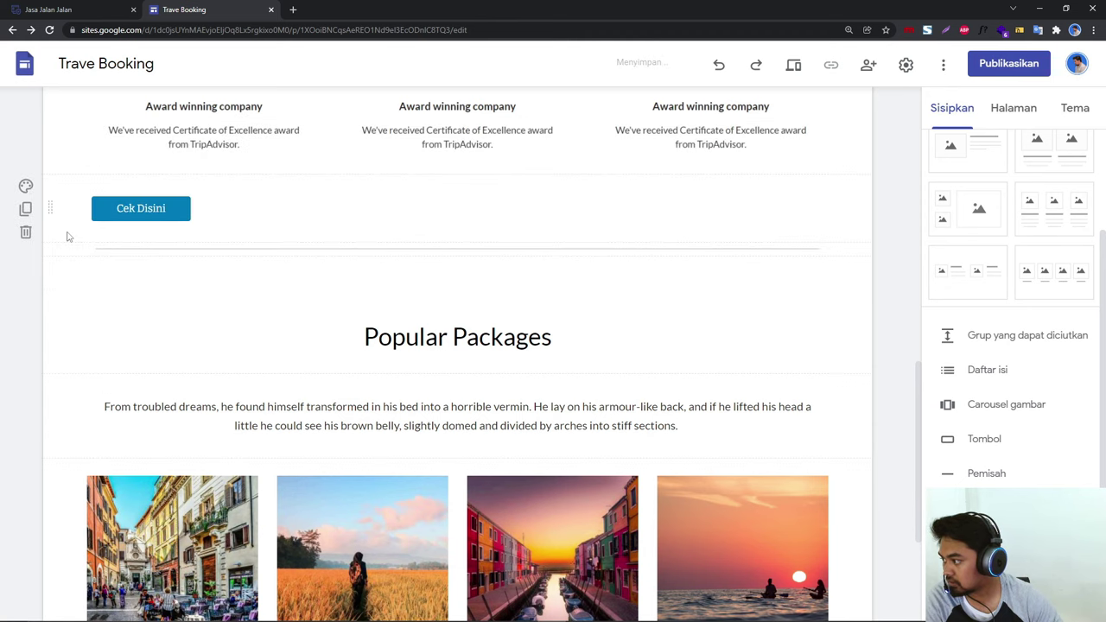
left_click_drag(159, 212, 471, 223)
left_click(506, 272)
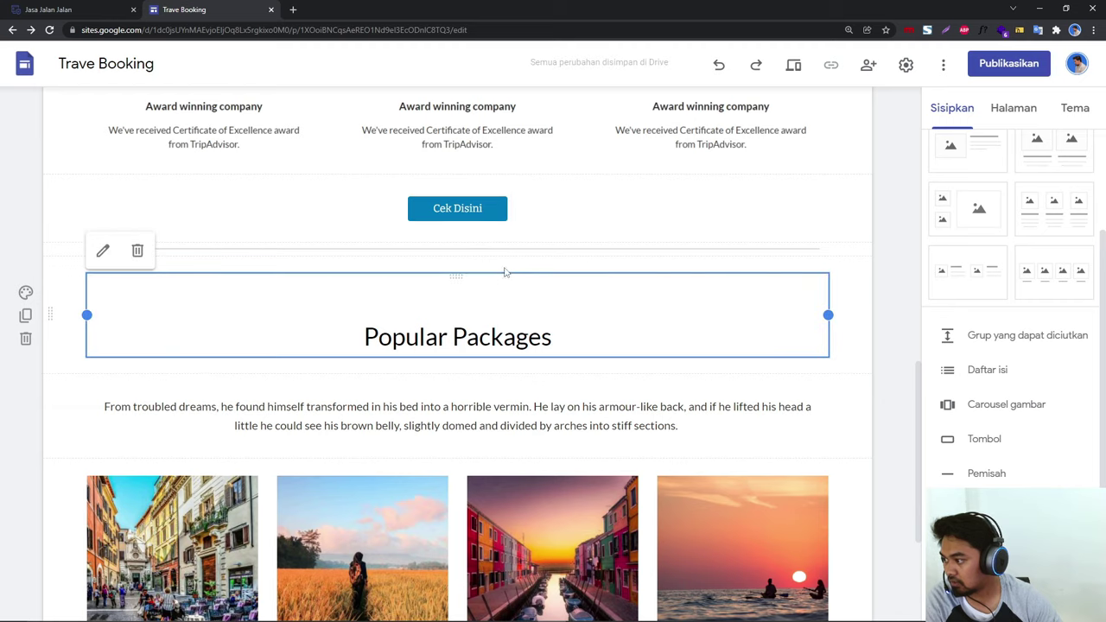
scroll(510, 259, "up", 3)
left_click(502, 333)
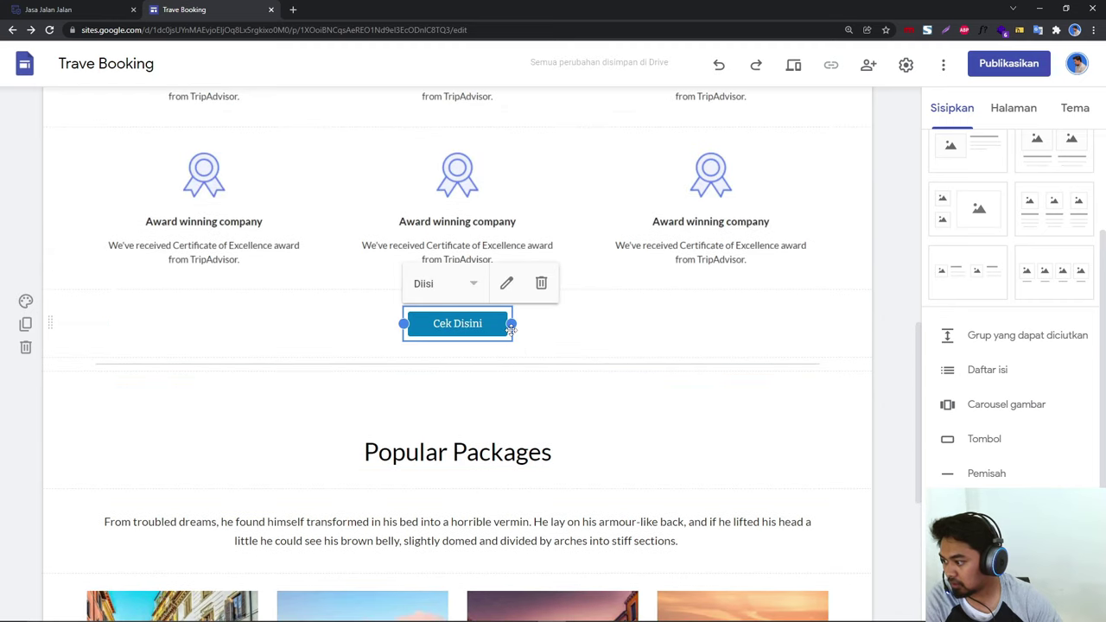
Step: Try section styles Gaya 2 and Gaya 3 on the "Cek Disini" button section, and set it back to Gaya 1
left_click(26, 300)
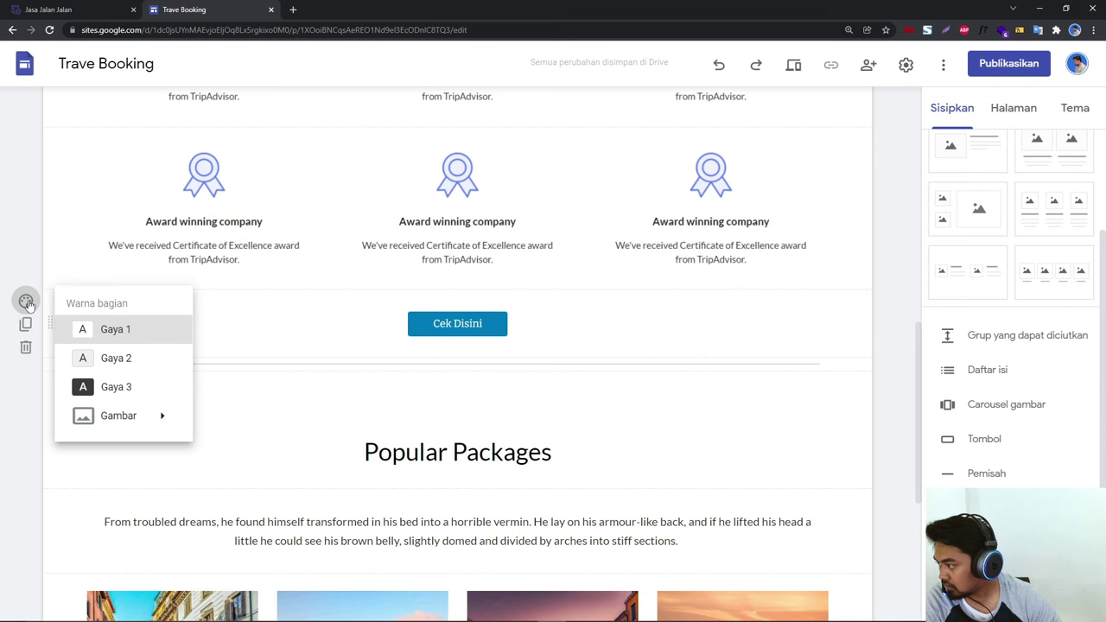
left_click(134, 357)
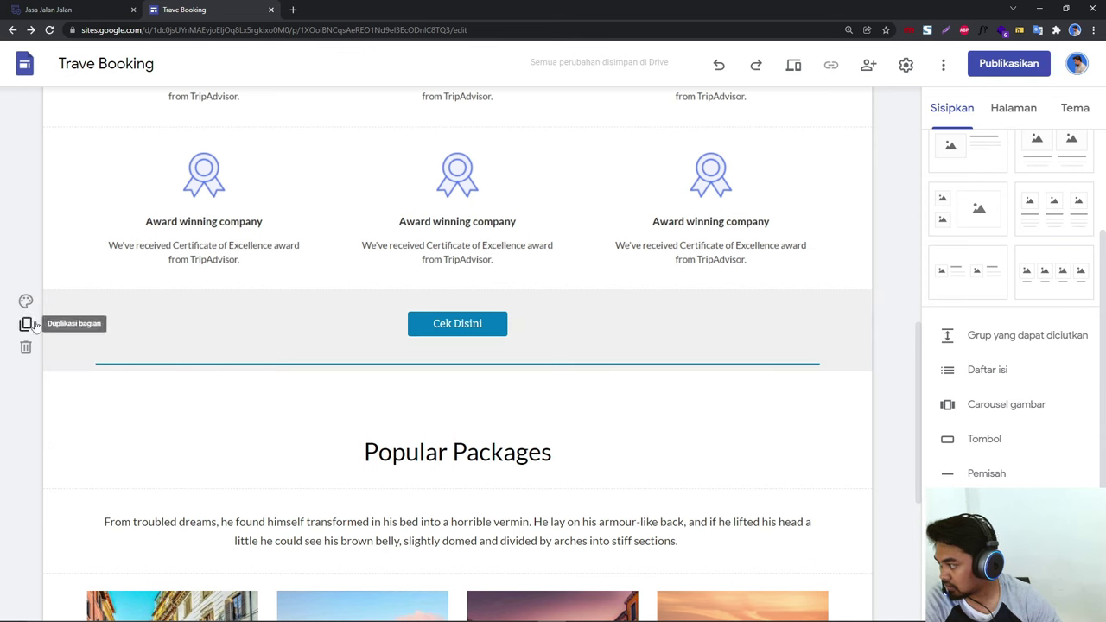
left_click(26, 301)
left_click(99, 389)
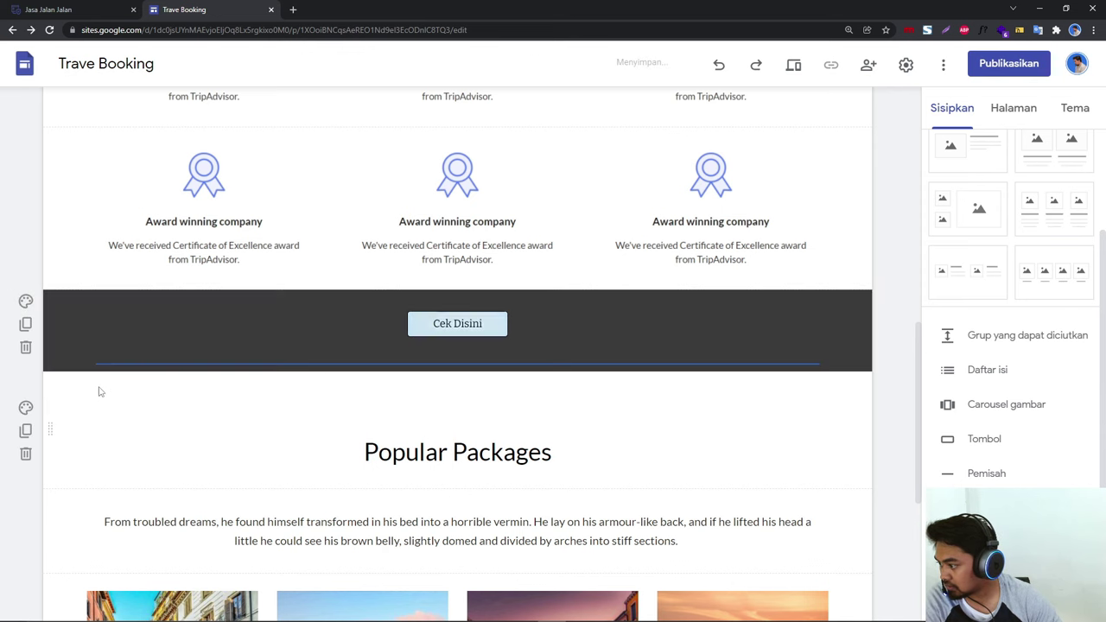
left_click(26, 301)
mouse_move(96, 418)
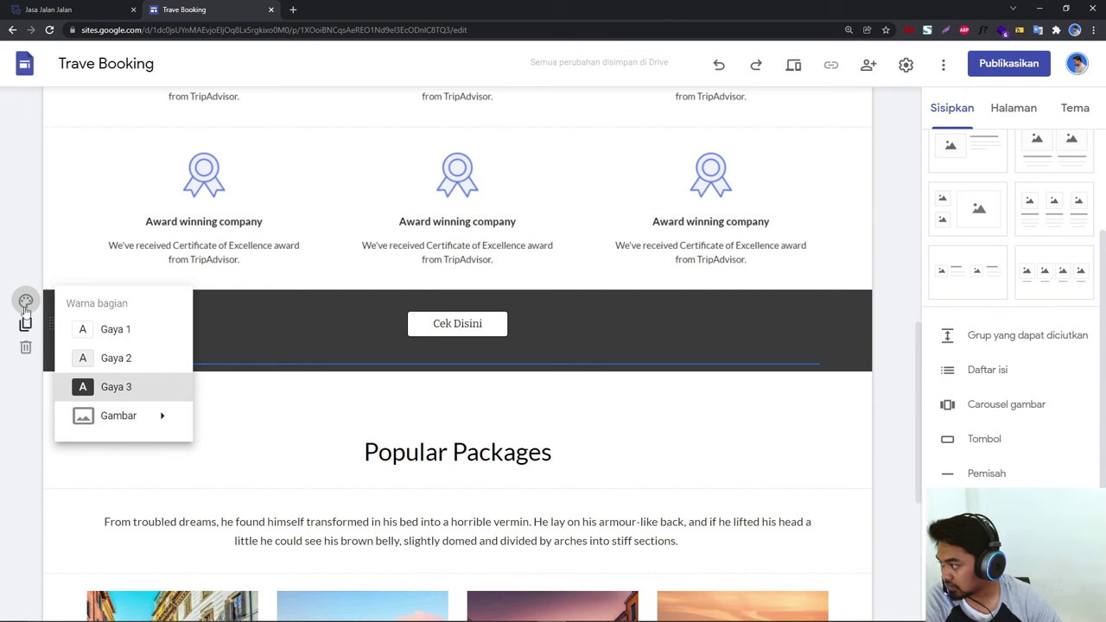
left_click(104, 330)
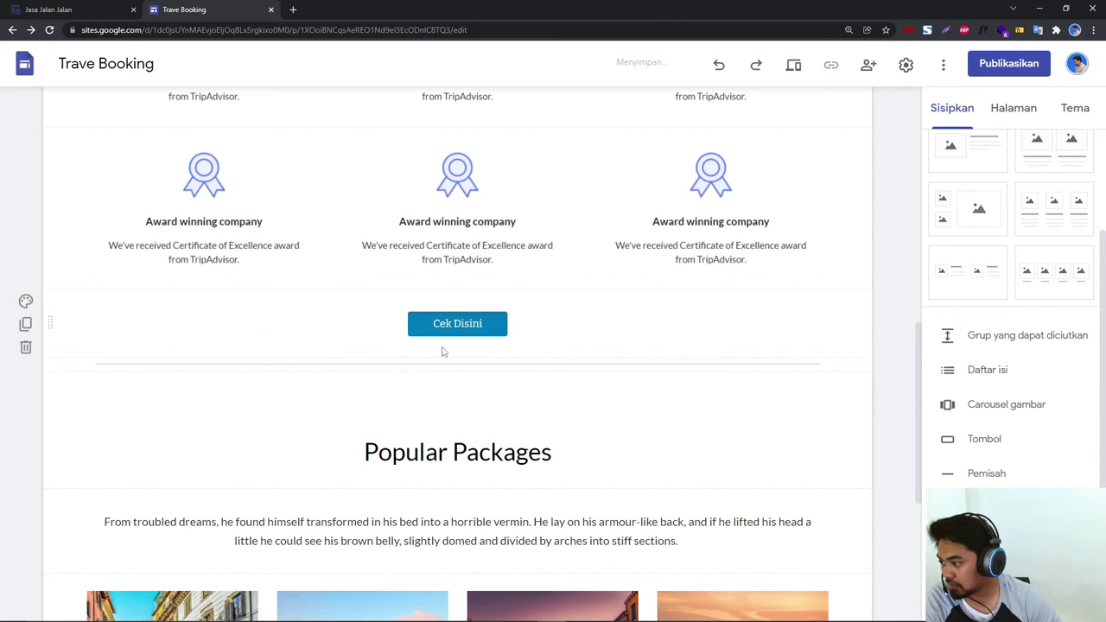
Step: Enter the caption "Paket Wisata Bali" under the first image in the Popular Packages row
scroll(683, 390, "up", 8)
scroll(683, 390, "down", 9)
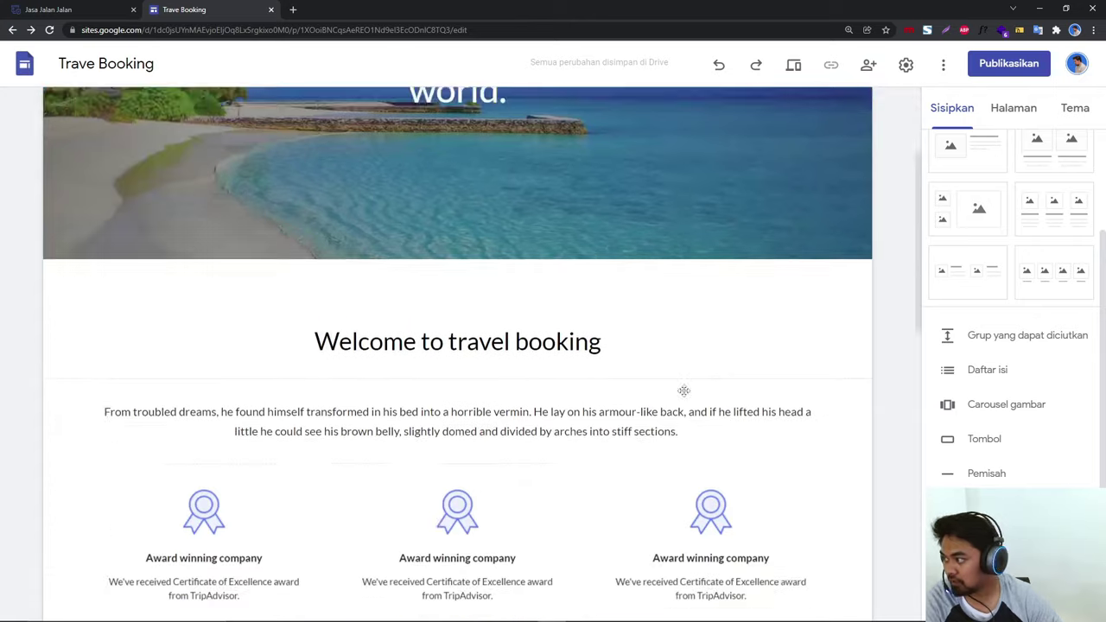
scroll(619, 441, "down", 3)
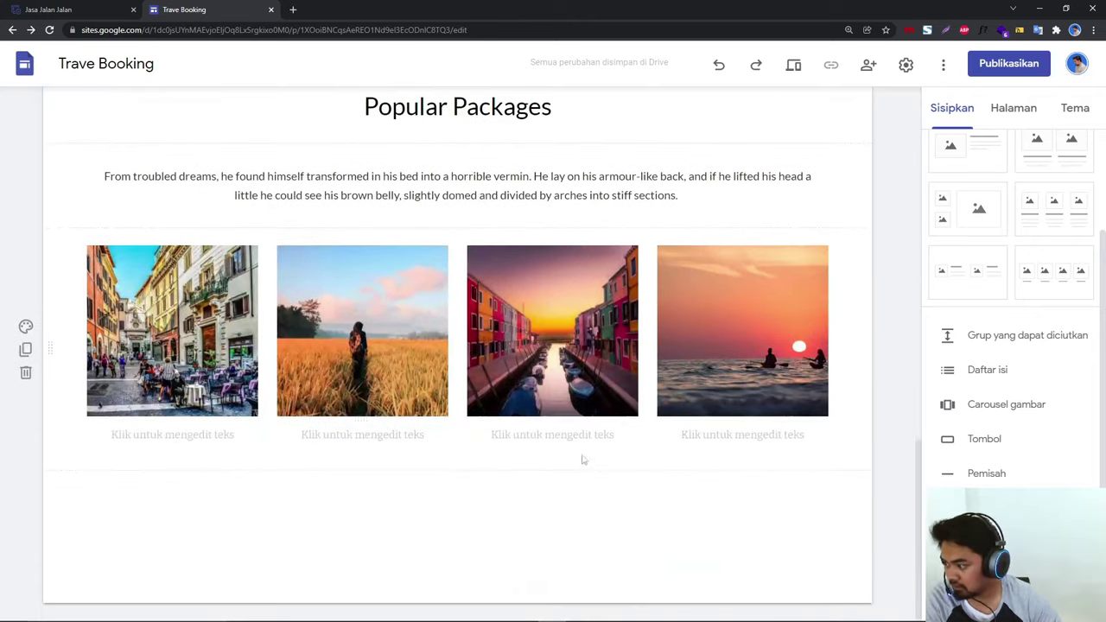
left_click(167, 439)
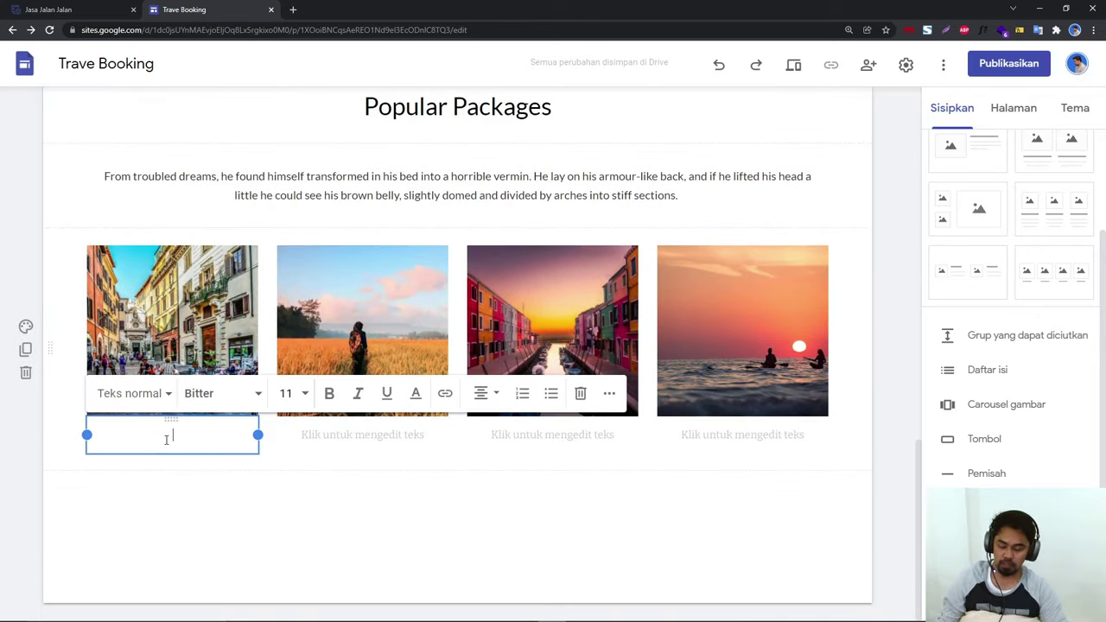
type("Pake")
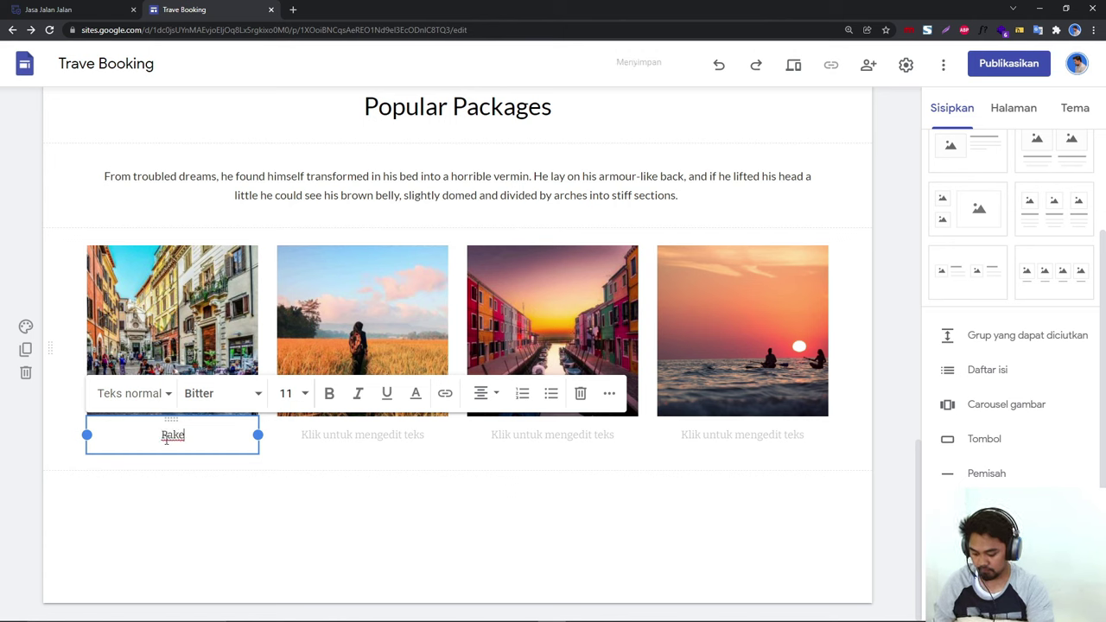
type("t Wisata")
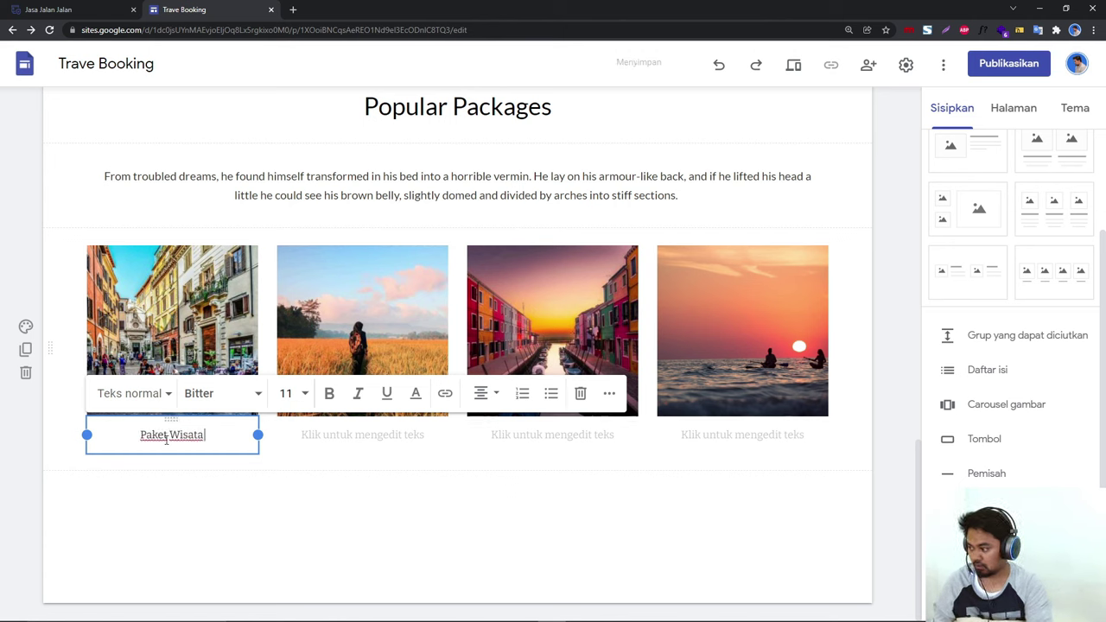
type(" Bali")
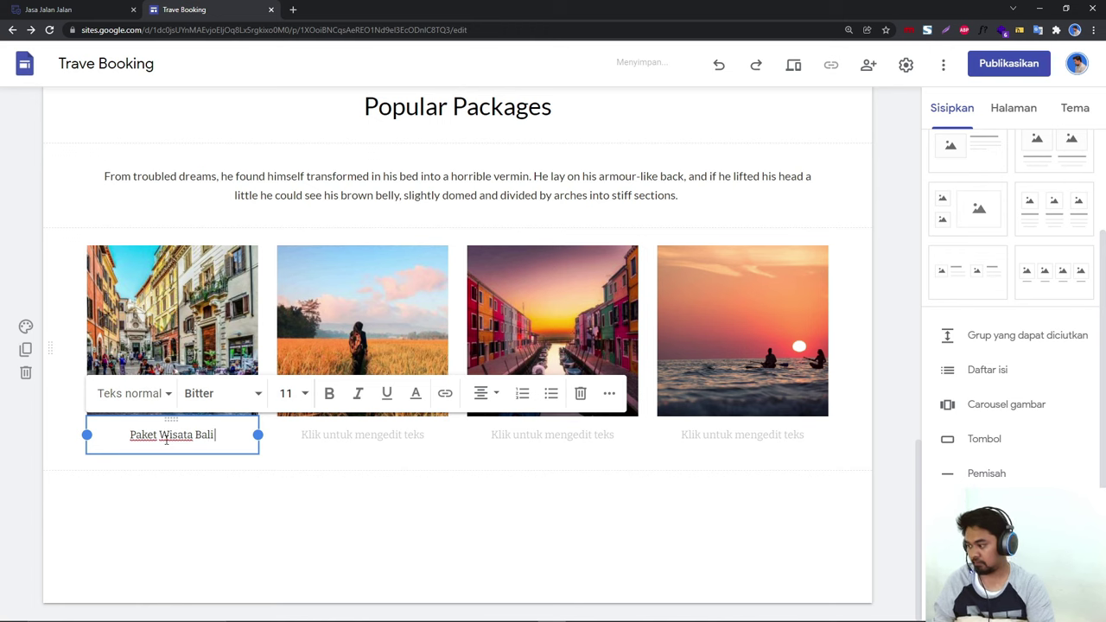
left_click(199, 489)
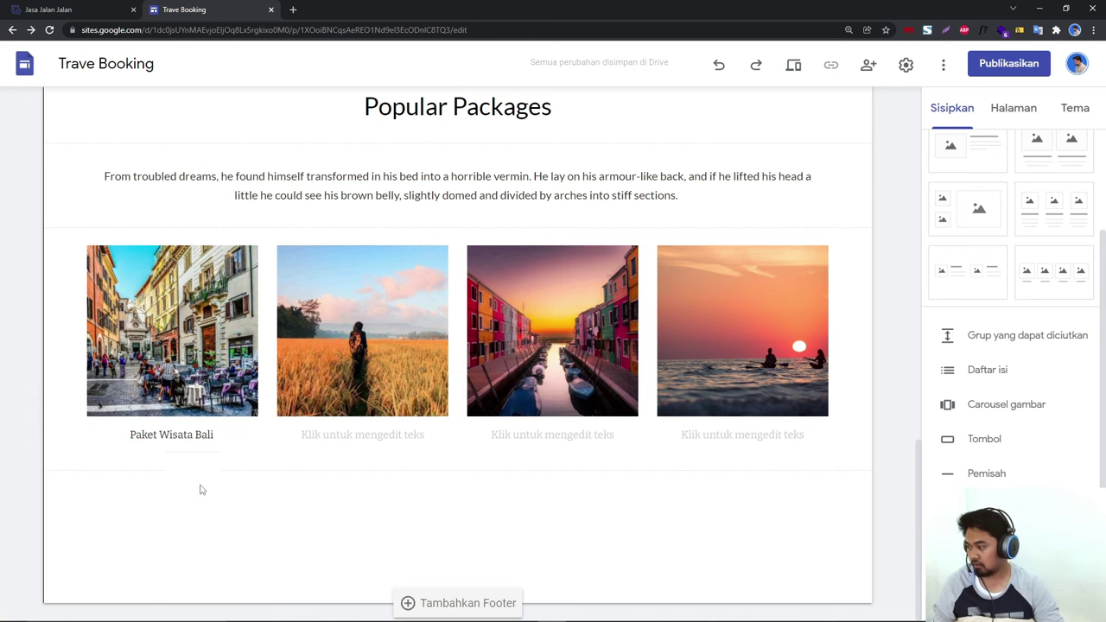
Step: Left-align the "Paket Wisata Bali" caption under the first package image
left_click(159, 435)
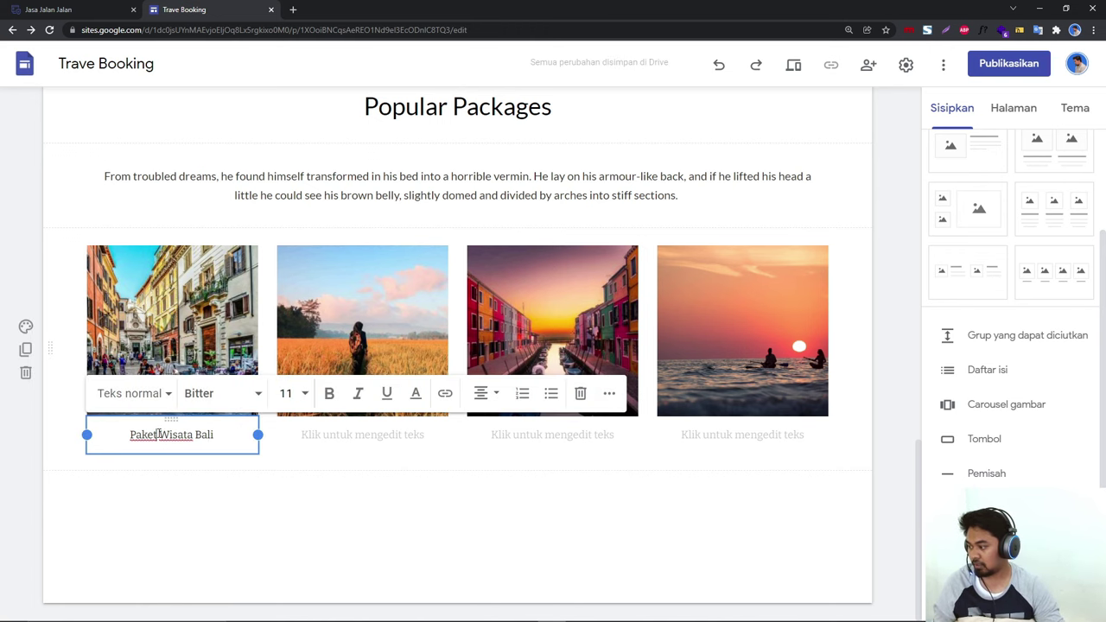
left_click(484, 393)
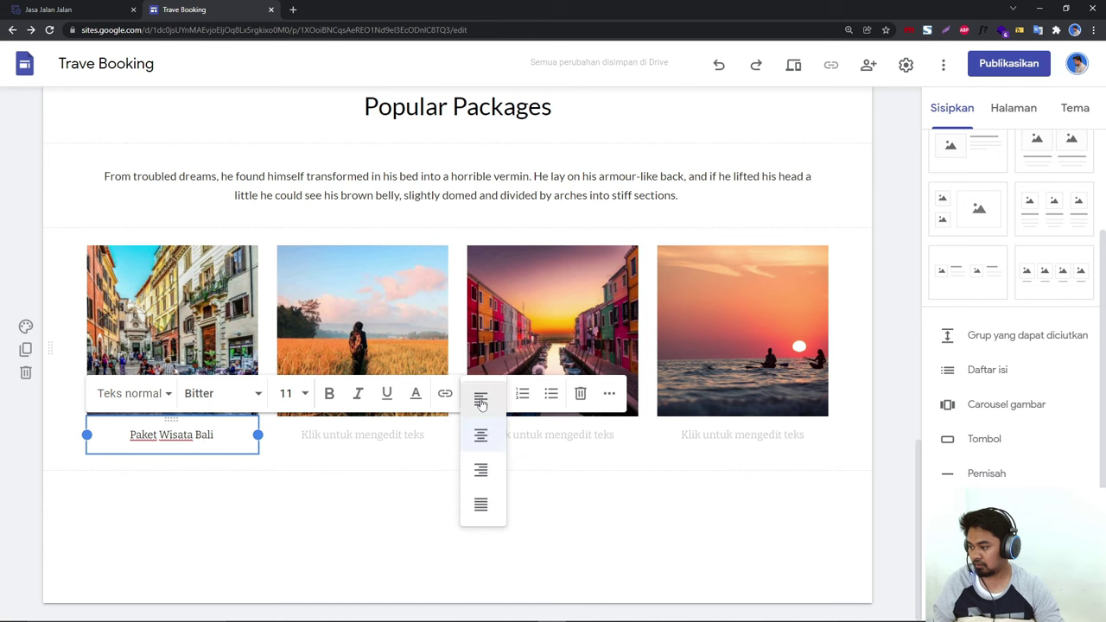
left_click(481, 398)
left_click(315, 520)
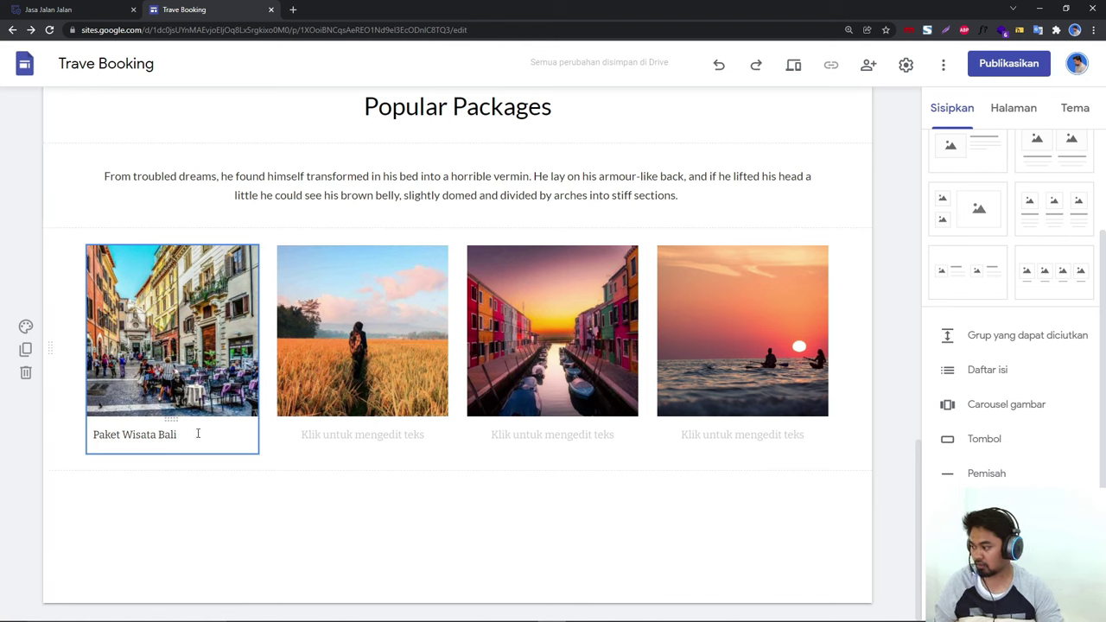
Step: Try placing the "Paket Wisata Bali" caption above its image, and move it back below the image
left_click_drag(197, 434, 147, 275)
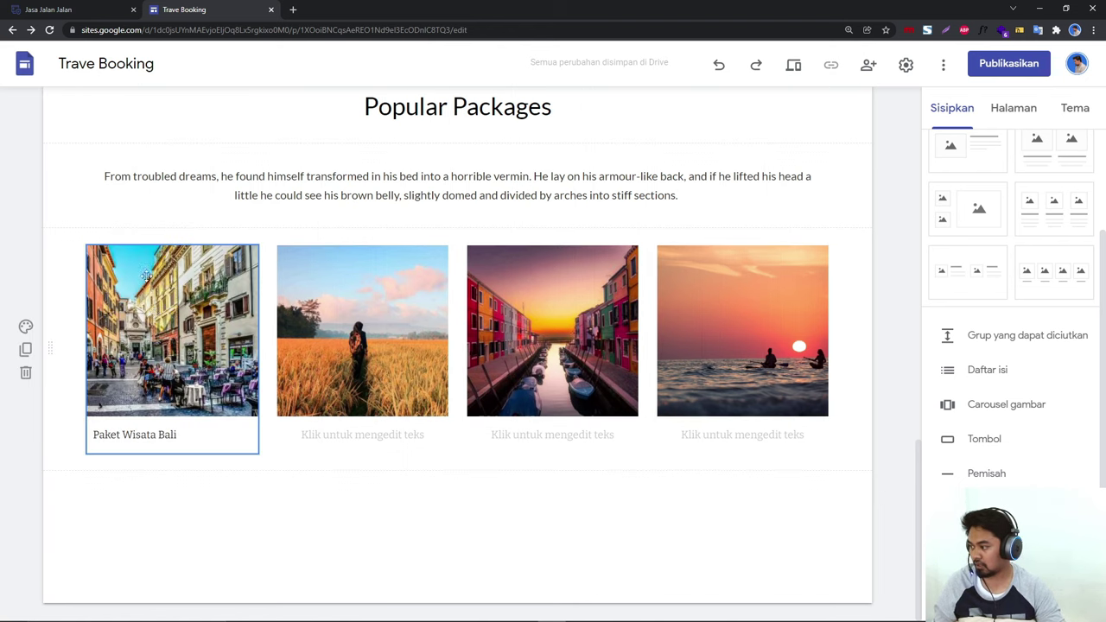
left_click(187, 436)
left_click_drag(171, 420, 161, 293)
left_click(291, 521)
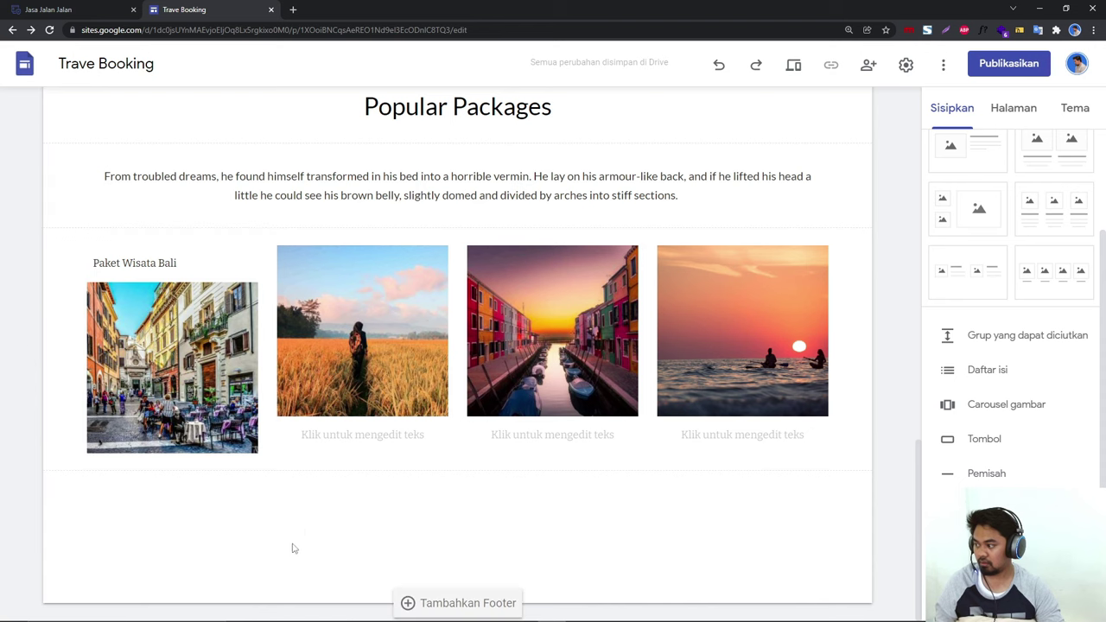
left_click(131, 270)
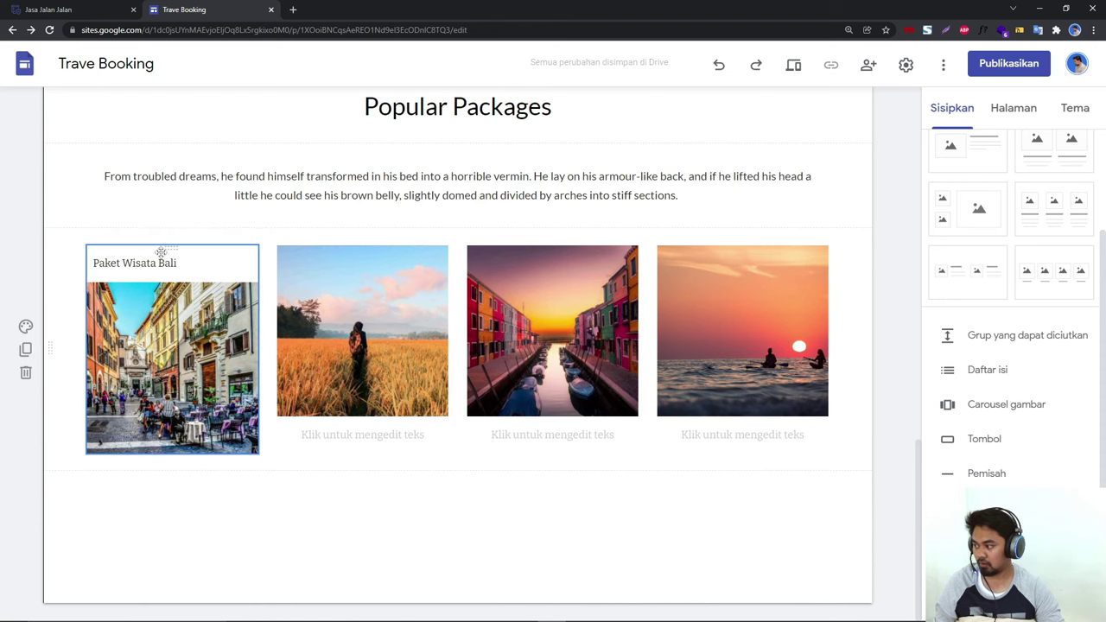
left_click_drag(161, 249, 145, 324)
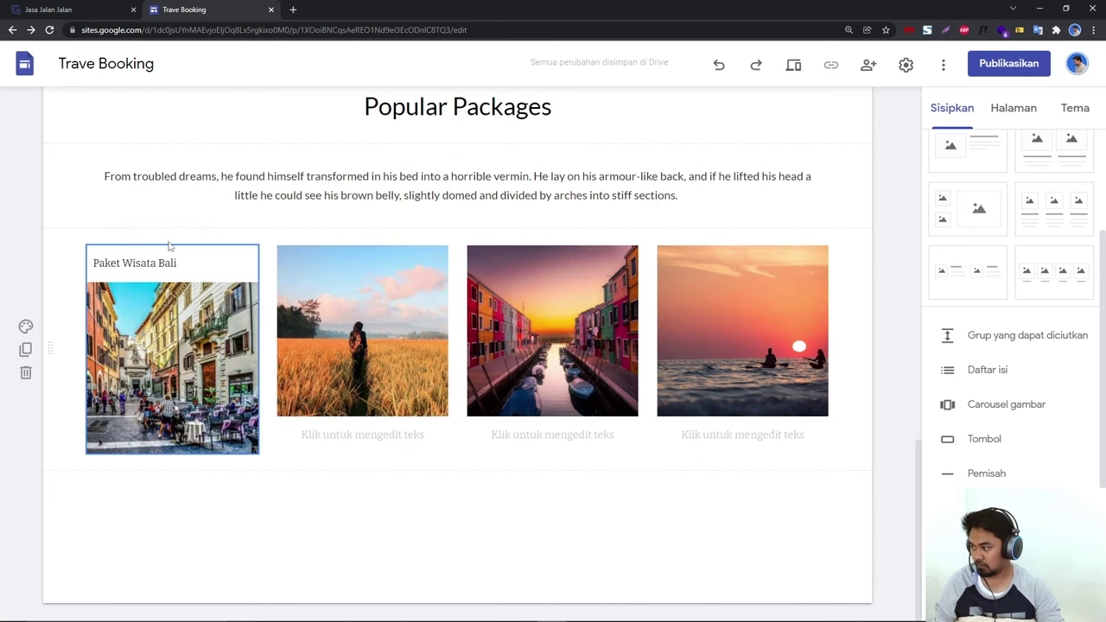
left_click_drag(170, 252, 159, 425)
left_click(143, 262)
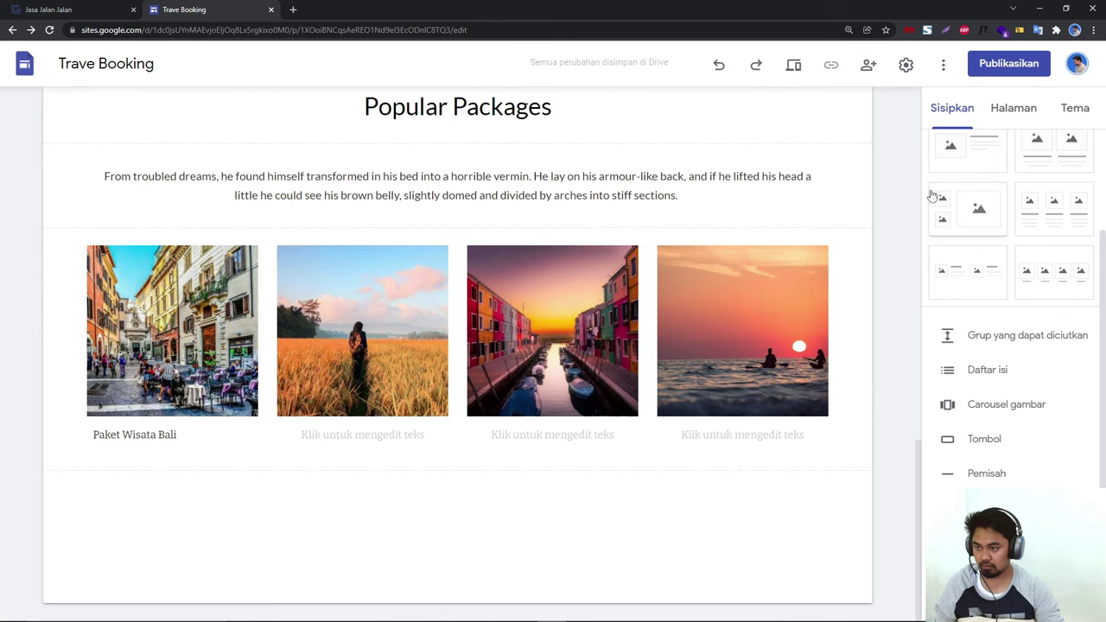
Step: Insert a text box below the Popular Packages image row with the text "Harga : Rp 520.000"
scroll(986, 216, "up", 5)
left_click(958, 173)
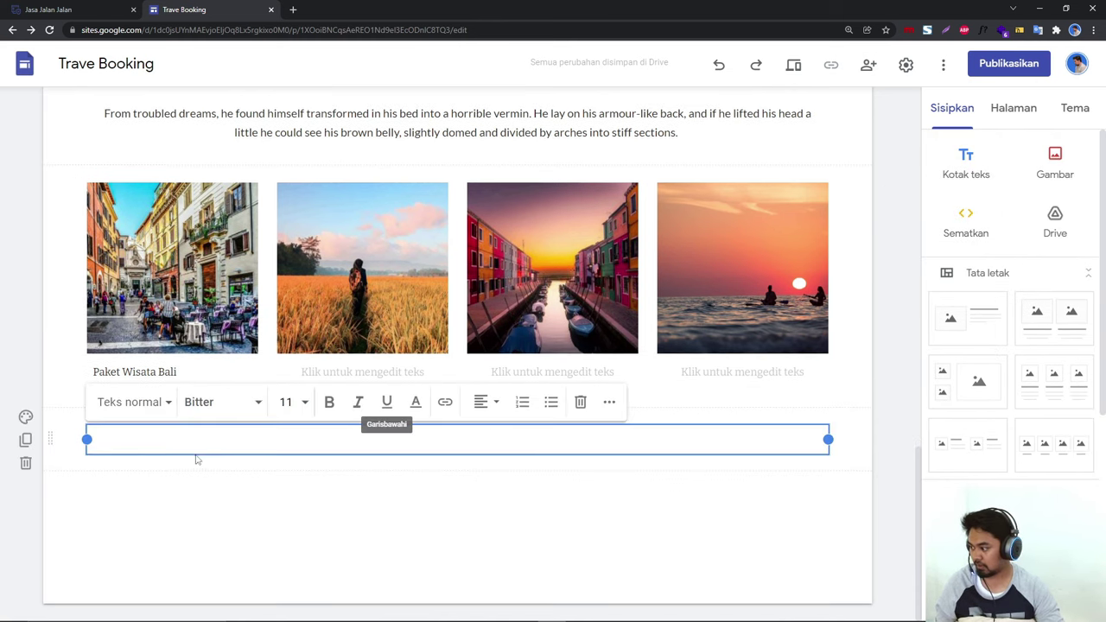
type("H")
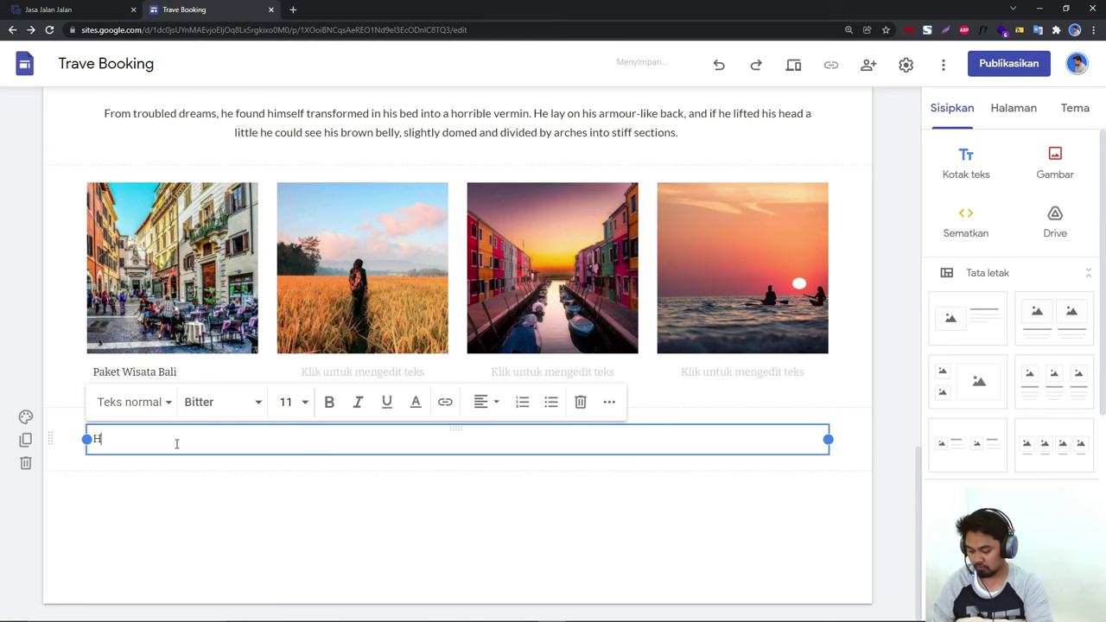
type("aa")
key("BackSpace")
key("F11")
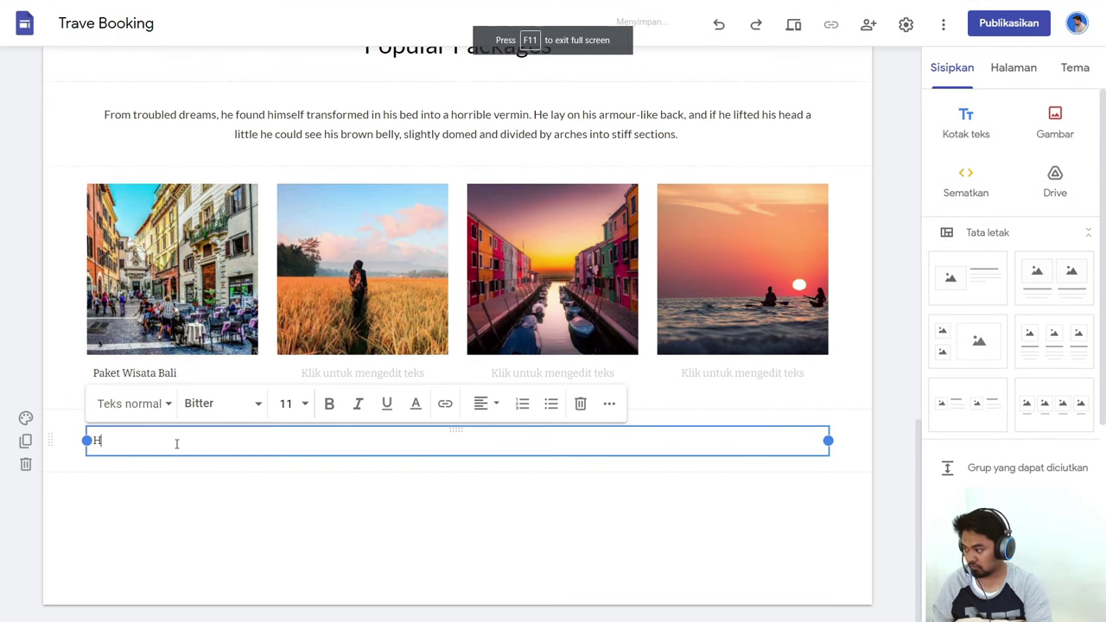
type("arga")
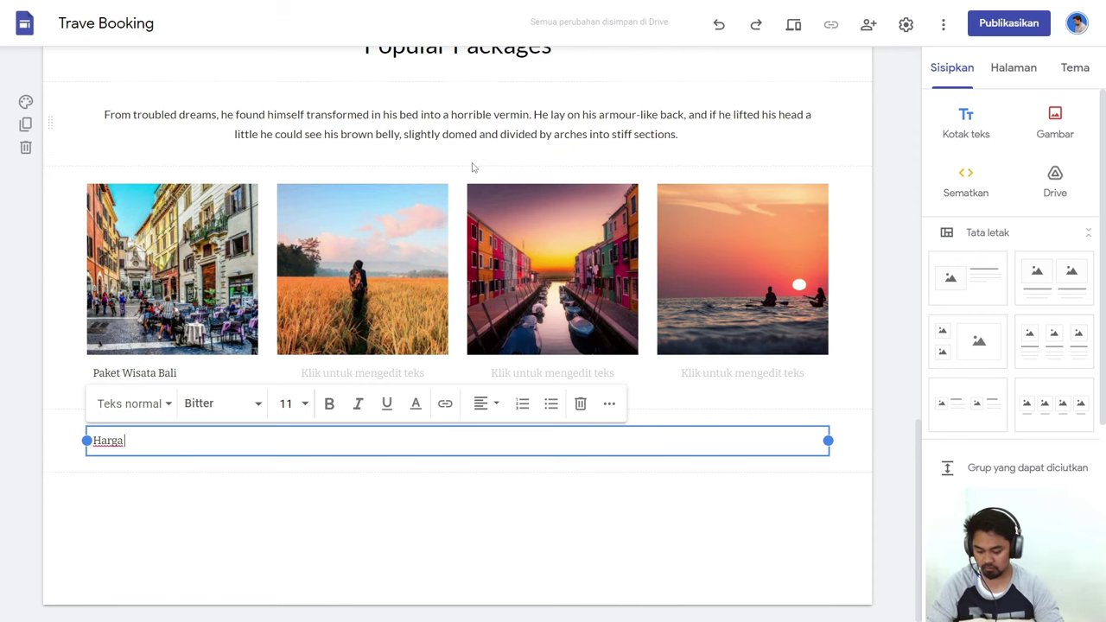
key("F11")
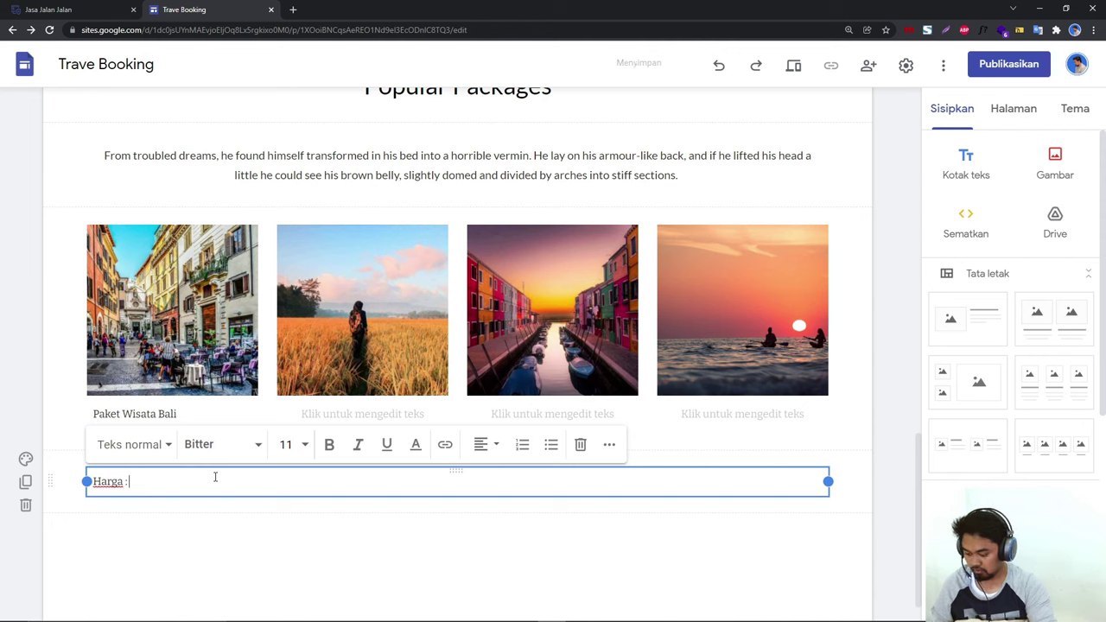
type("R")
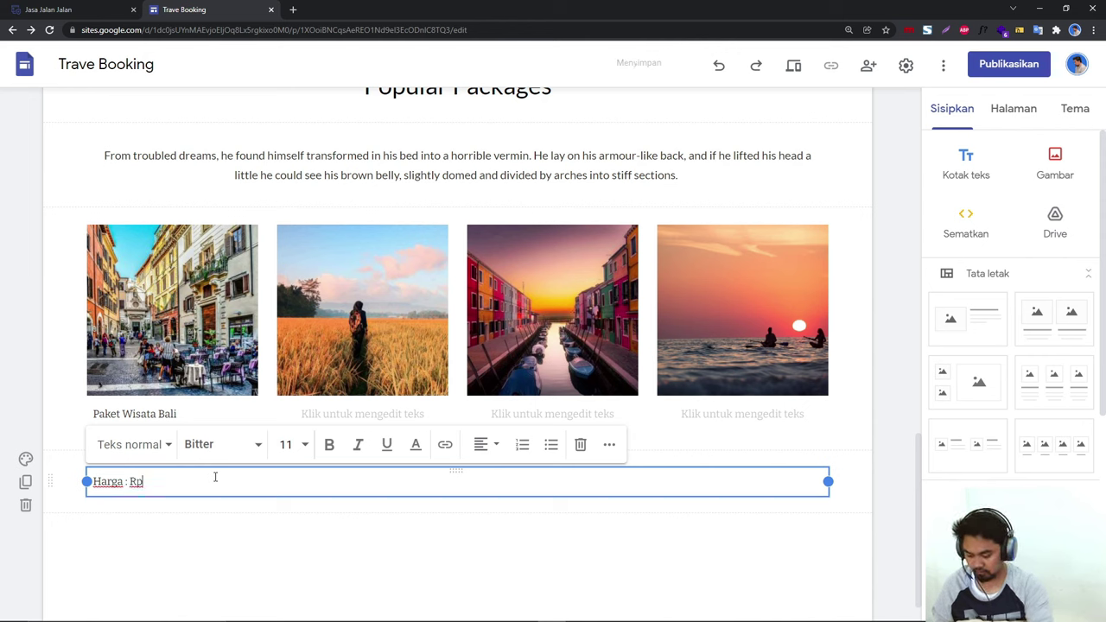
type("p @5")
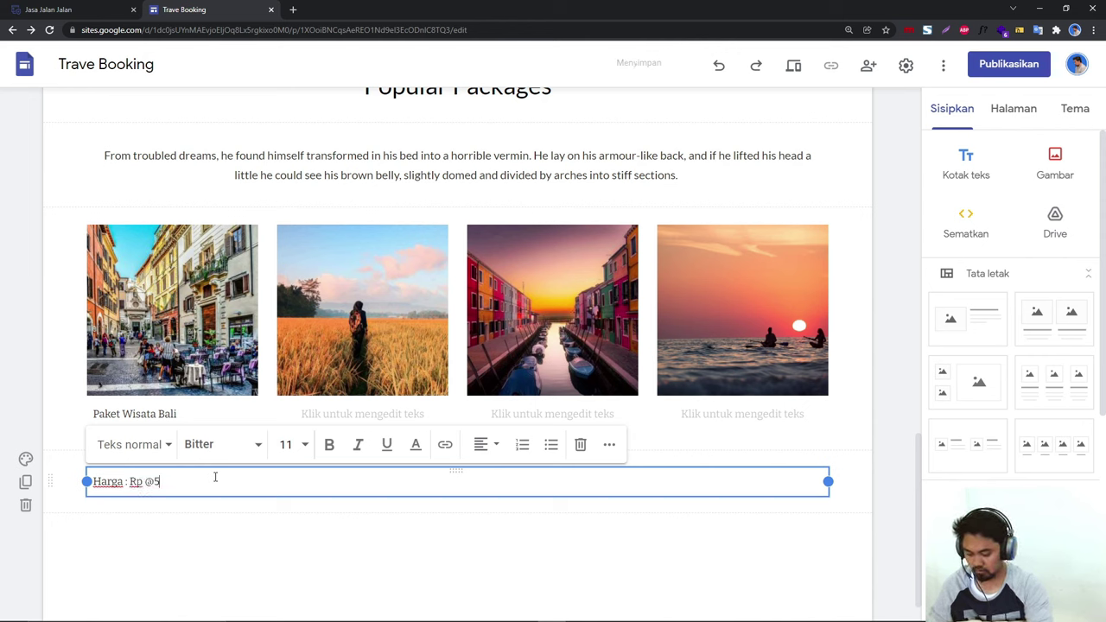
key("BackSpace")
key("BackSpace")
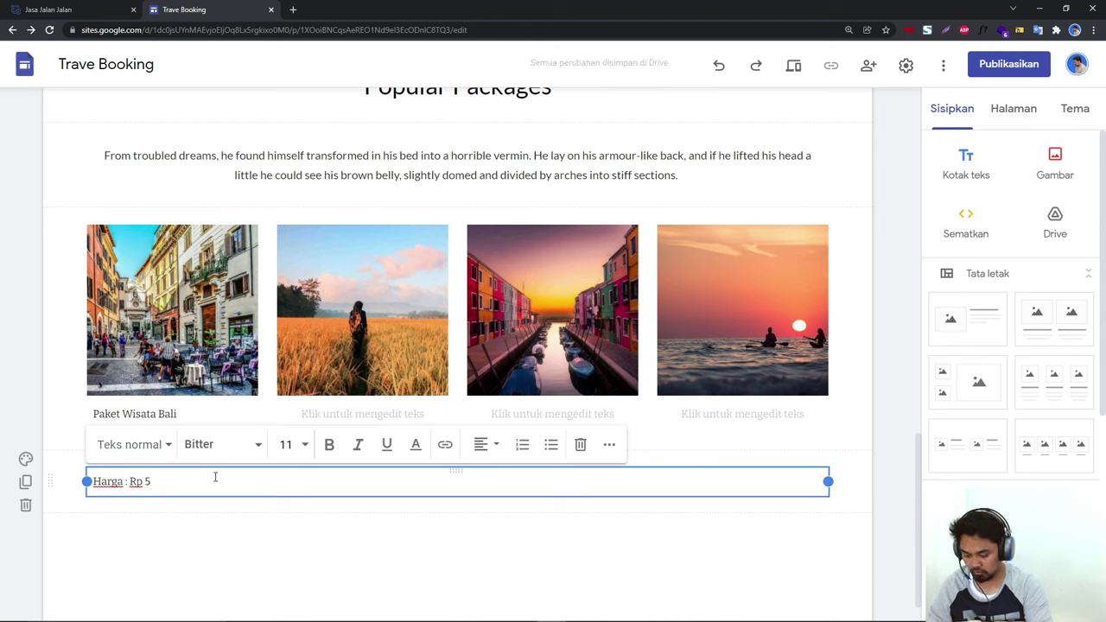
type("20")
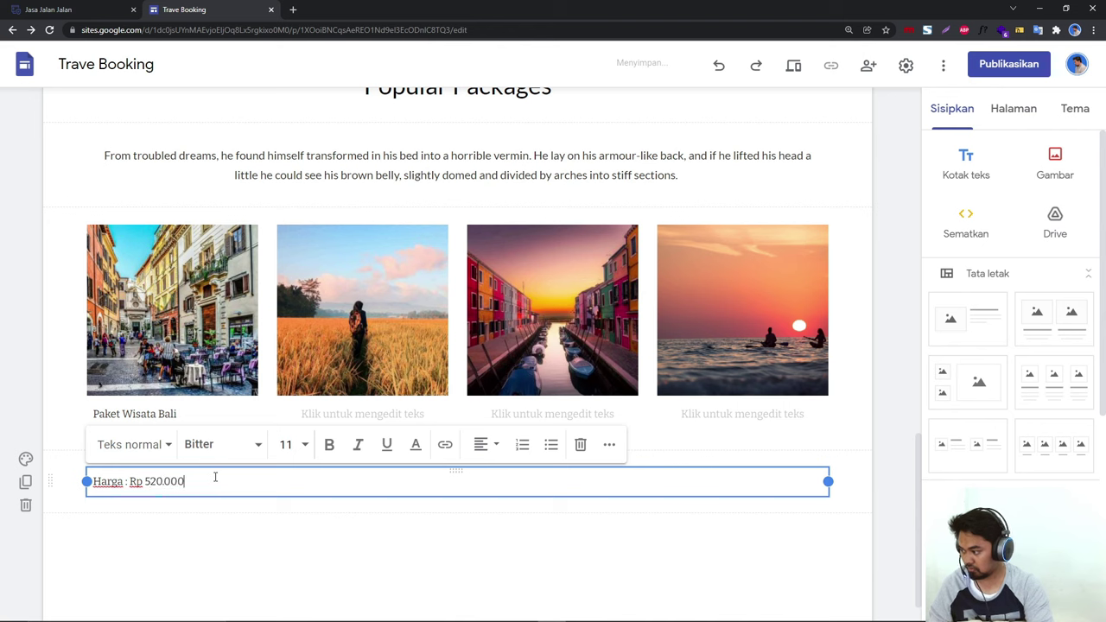
left_click(289, 558)
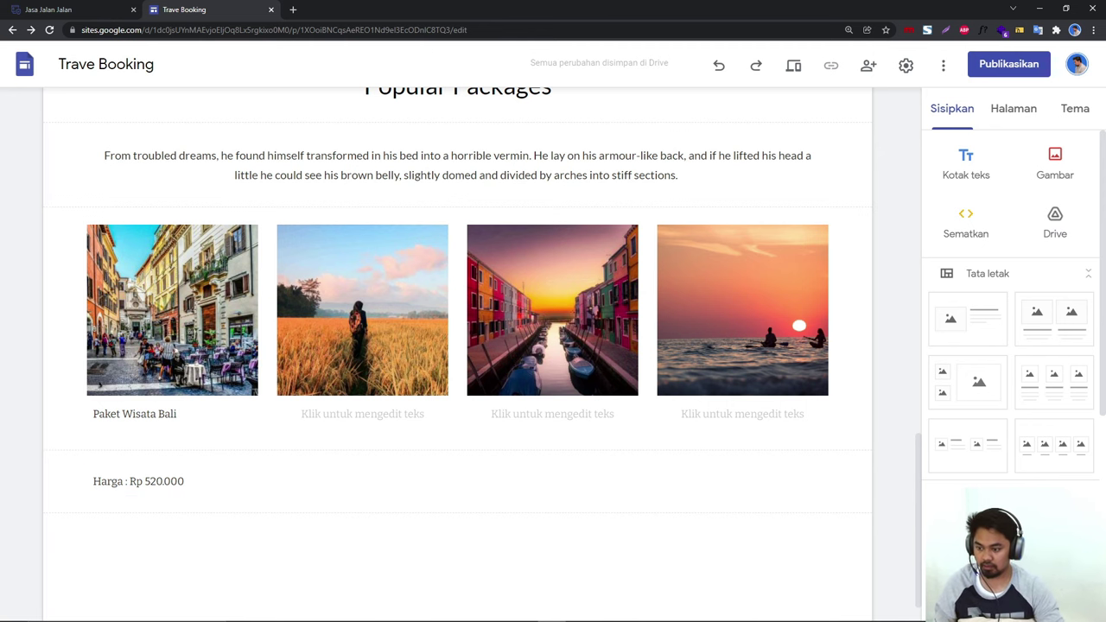
scroll(1011, 346, "down", 2)
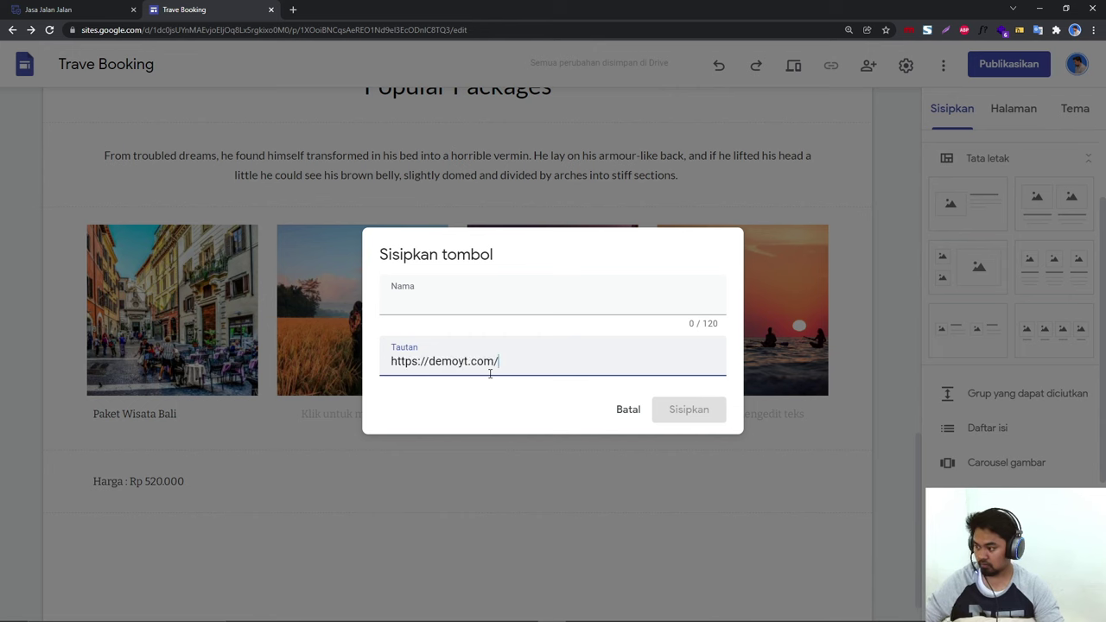
left_click(470, 298)
type("Pesan Sekarang")
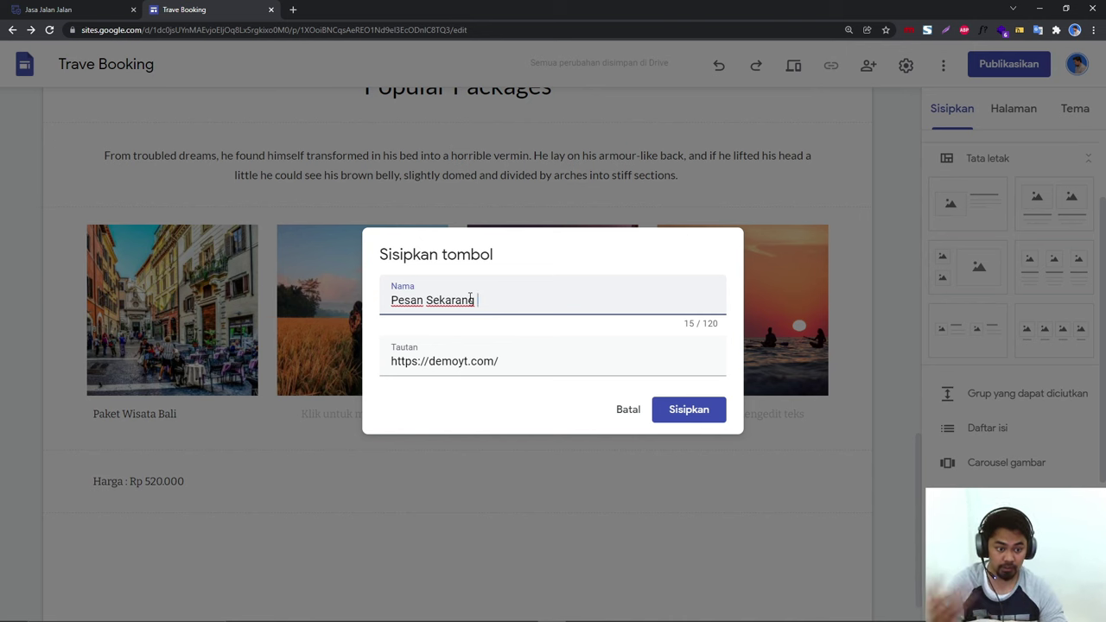
left_click(689, 410)
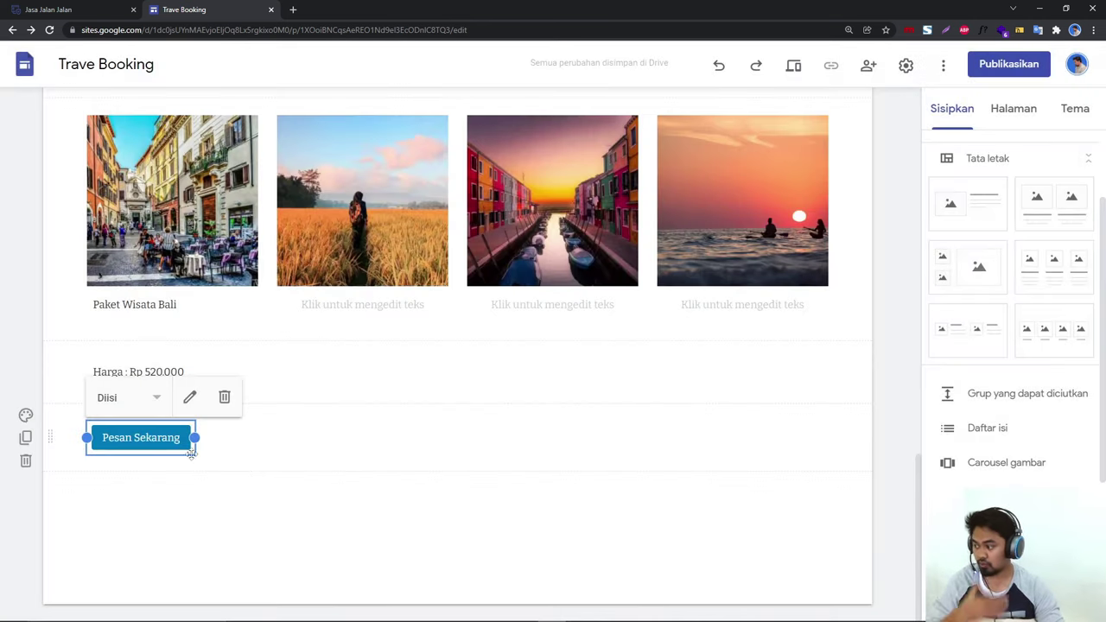
left_click(311, 437)
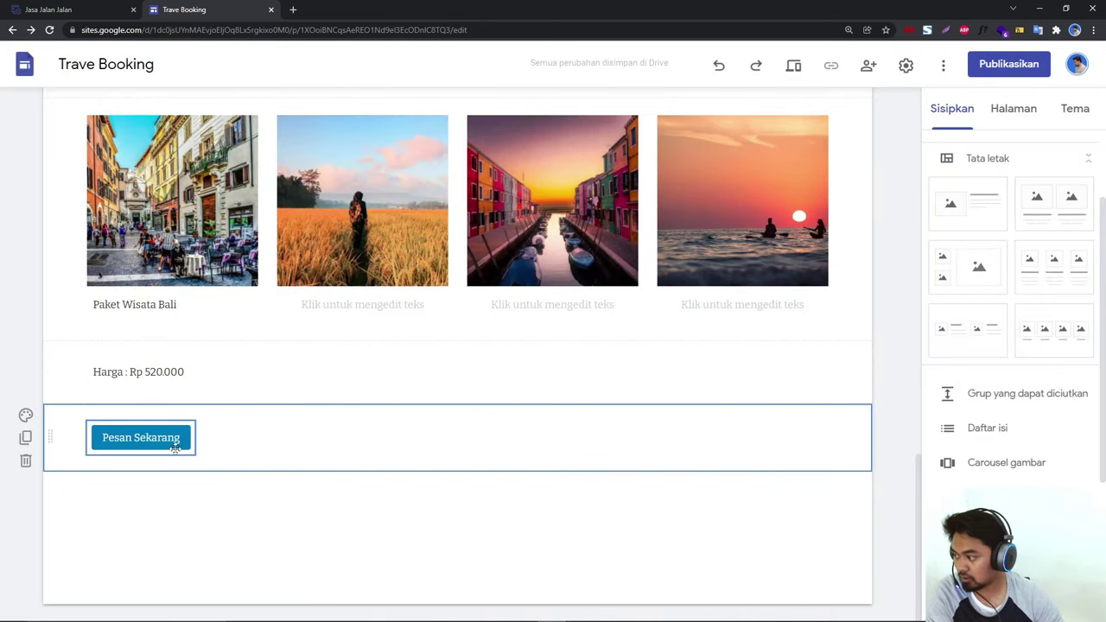
Step: Duplicate the "Harga : Rp 520.000" section twice and the "Pesan Sekarang" button section three times
left_click(27, 372)
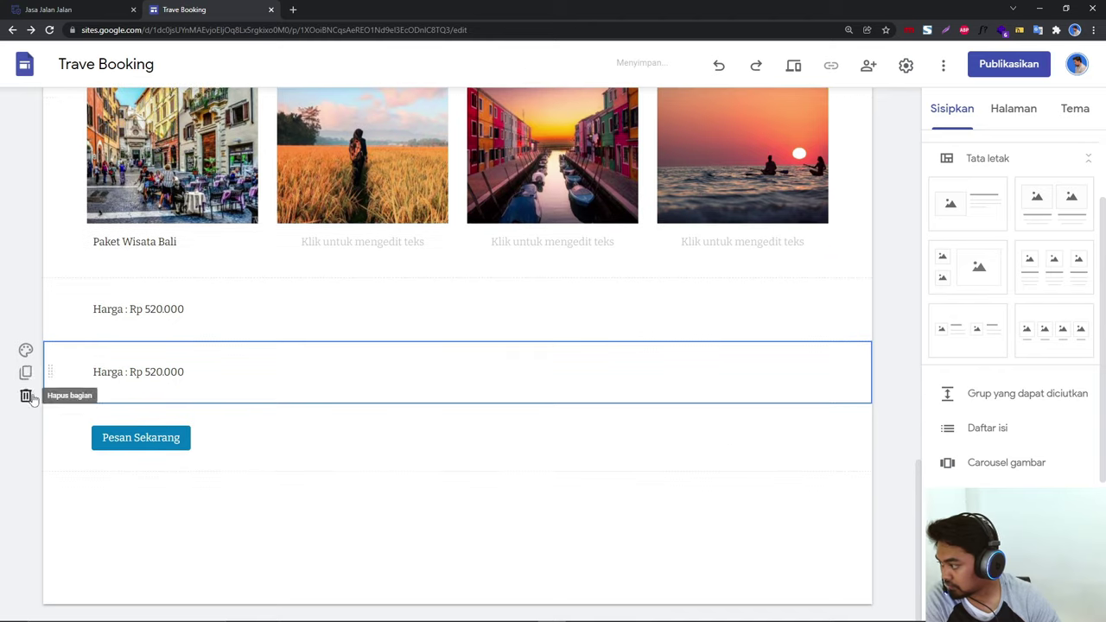
left_click(27, 373)
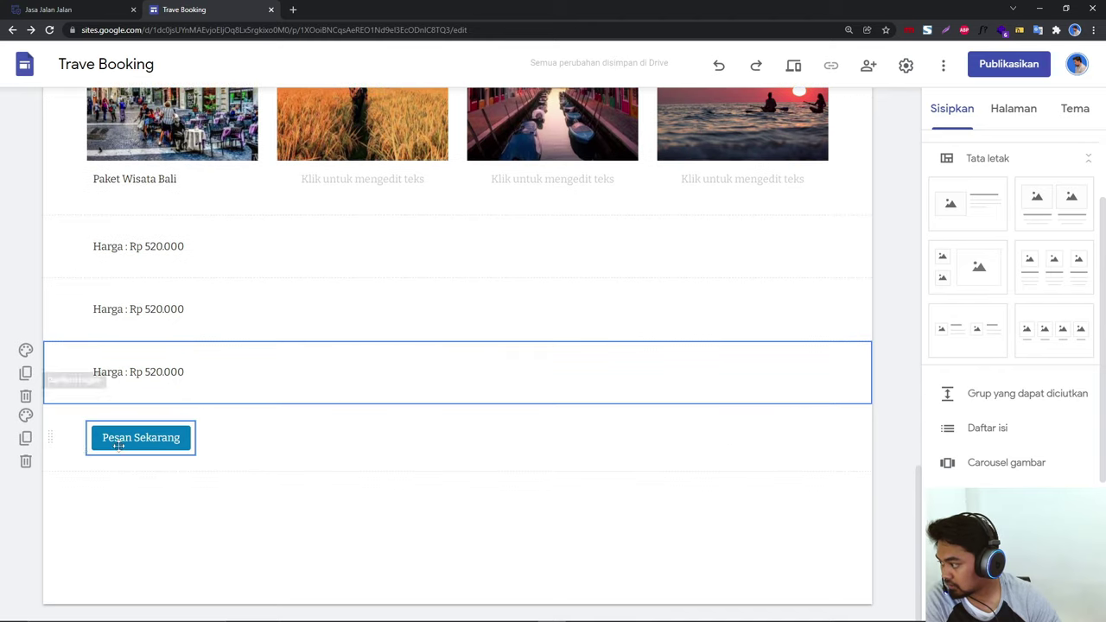
left_click(26, 437)
left_click(27, 438)
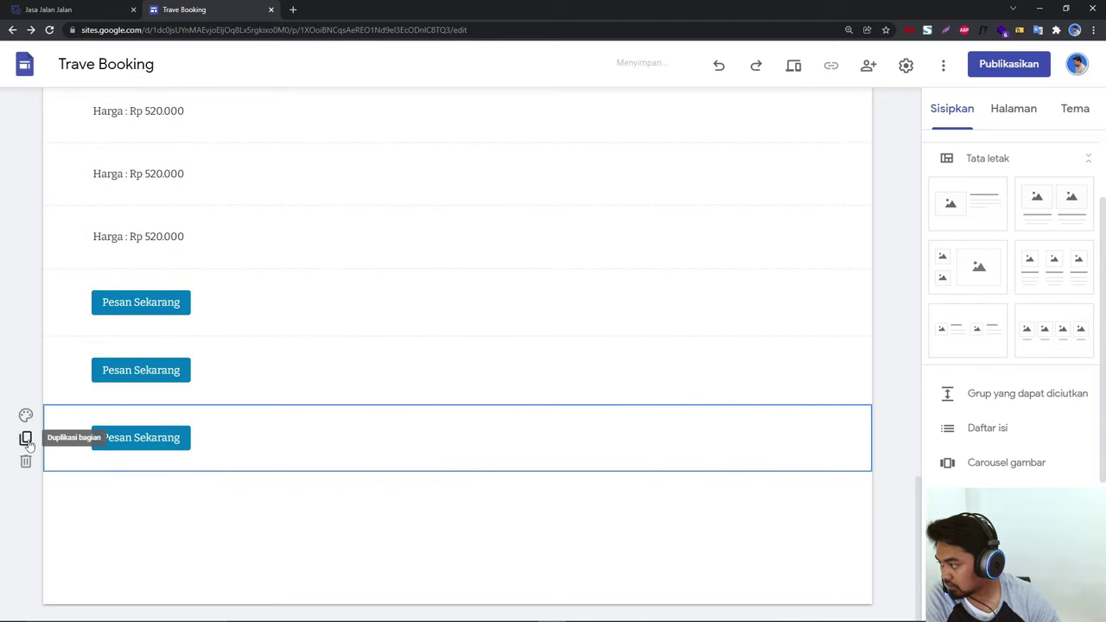
left_click(27, 439)
Step: Move the "Paket Wisata Bali" caption into its own section below the image row and duplicate that section three times
scroll(290, 482, "up", 5)
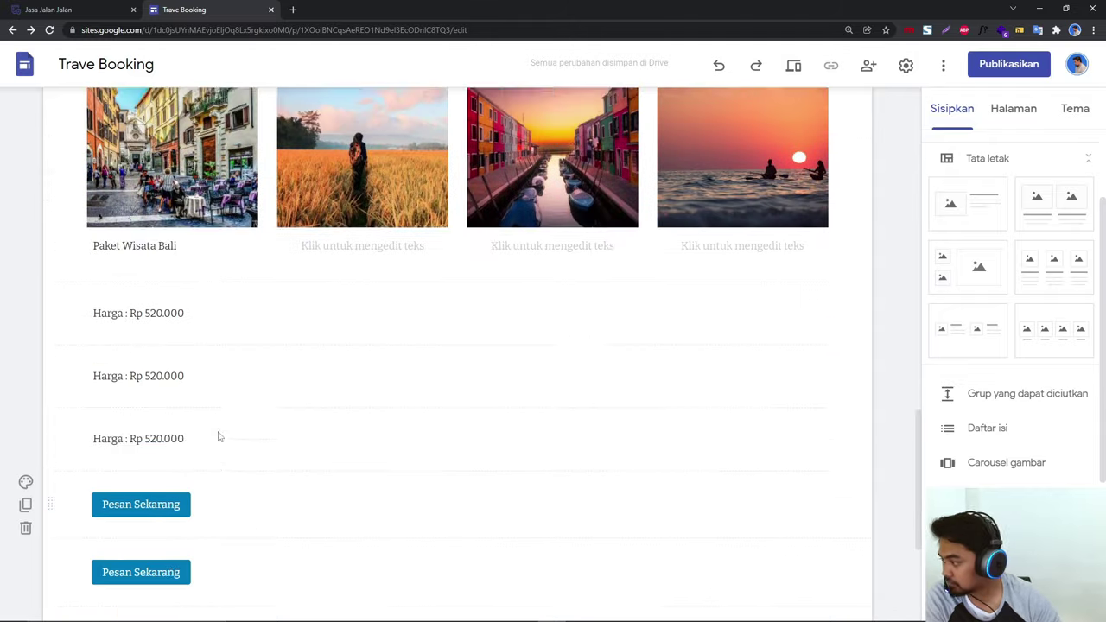
left_click(143, 380)
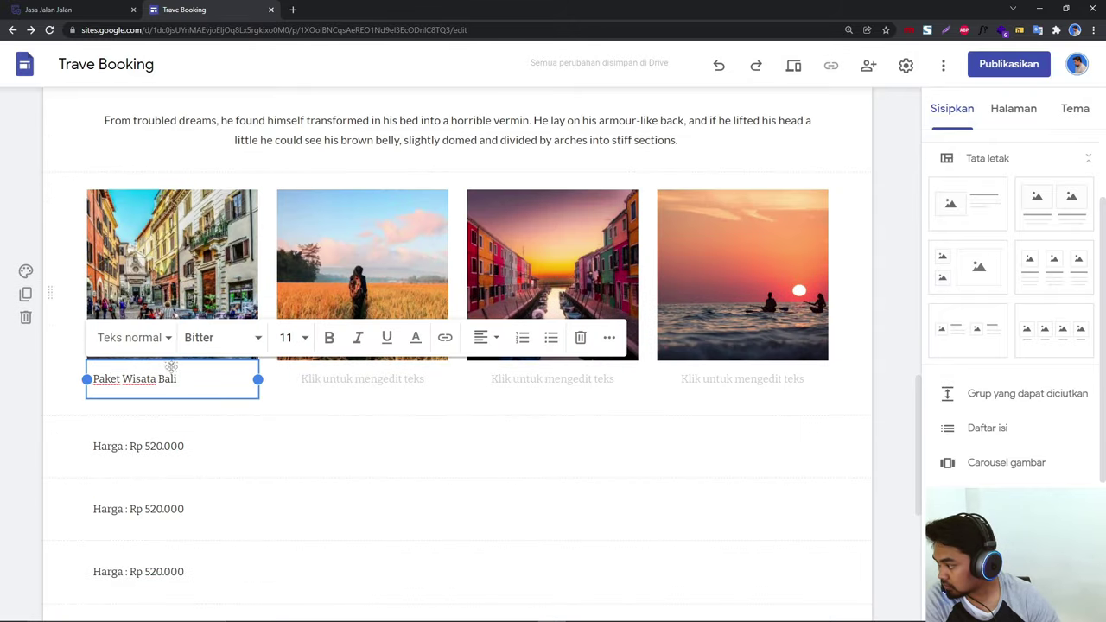
left_click_drag(171, 367, 161, 420)
scroll(148, 390, "down", 3)
scroll(167, 425, "up", 3)
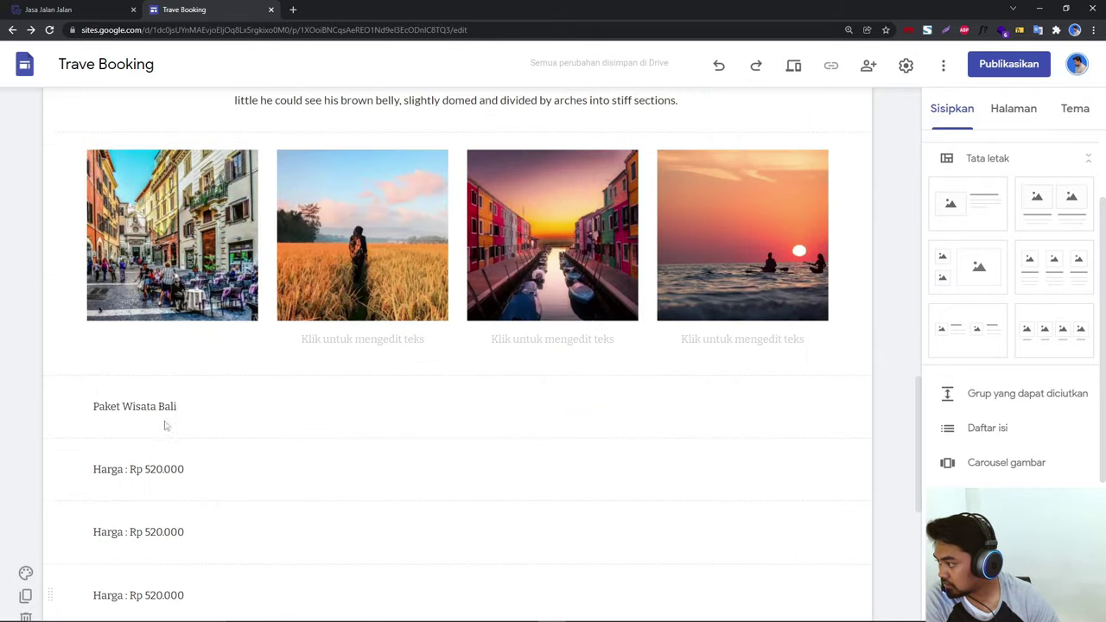
left_click(25, 407)
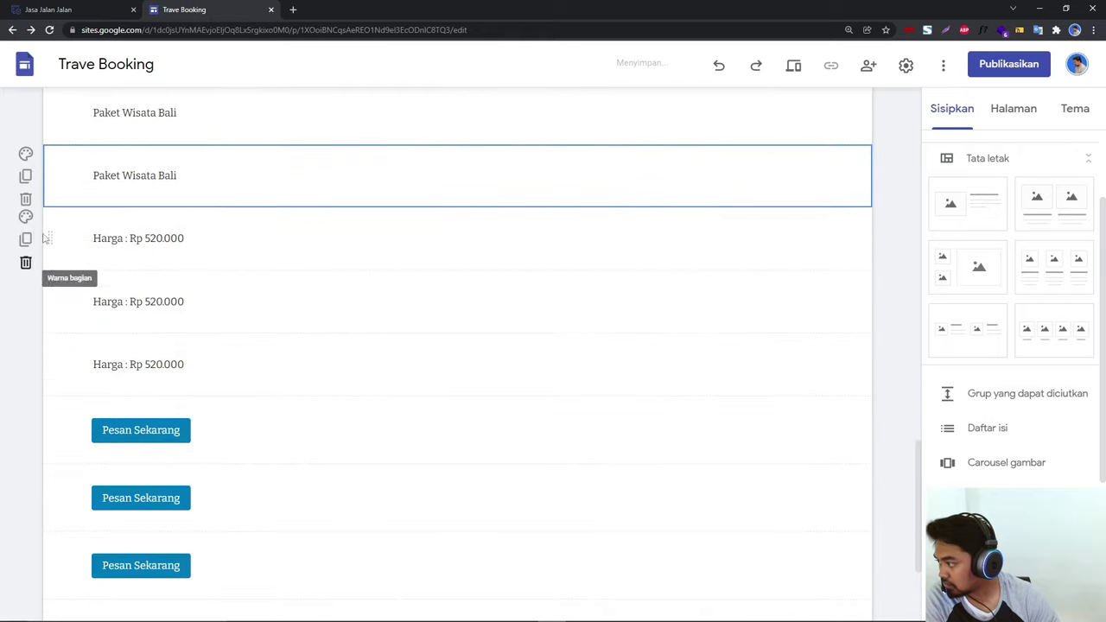
left_click(25, 175)
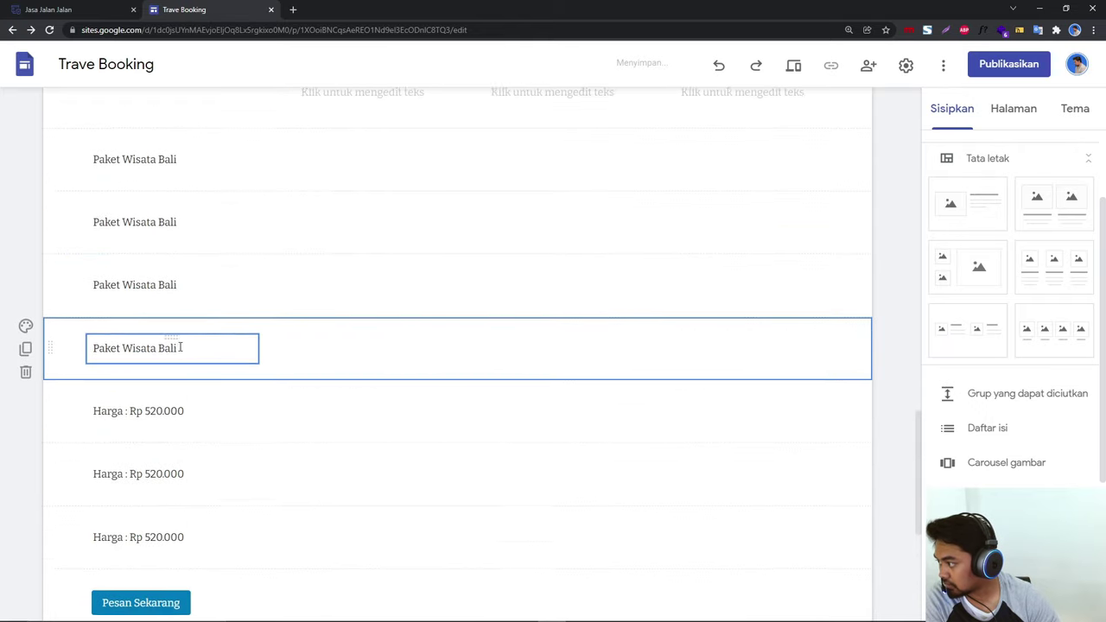
Step: Place one "Paket Wisata Bali" caption back directly under the first package image
scroll(183, 405, "up", 4)
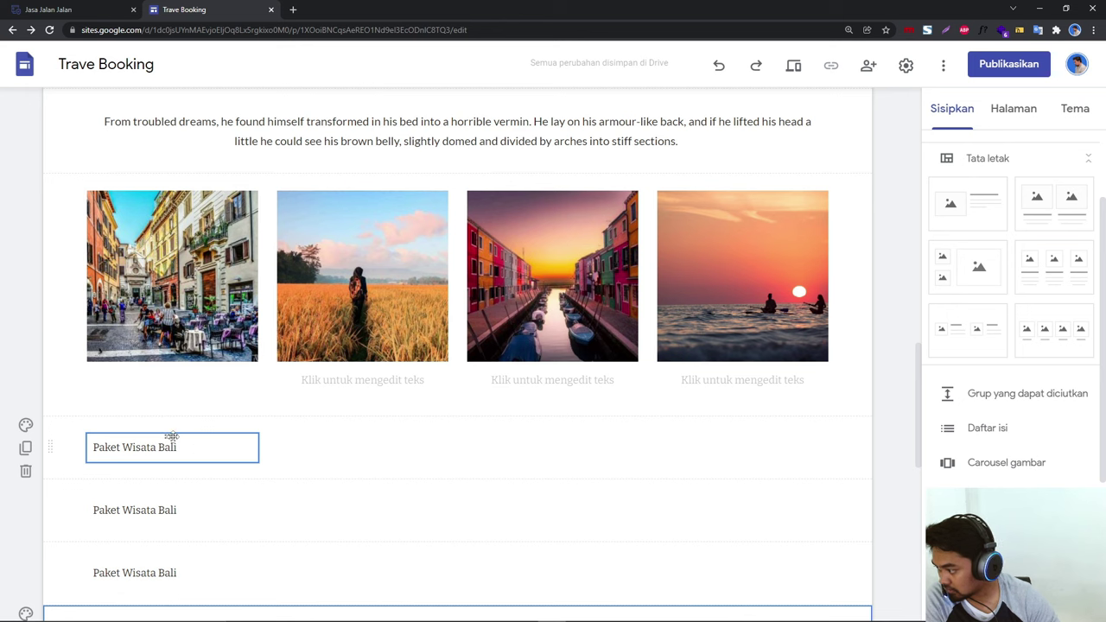
left_click_drag(172, 436, 169, 381)
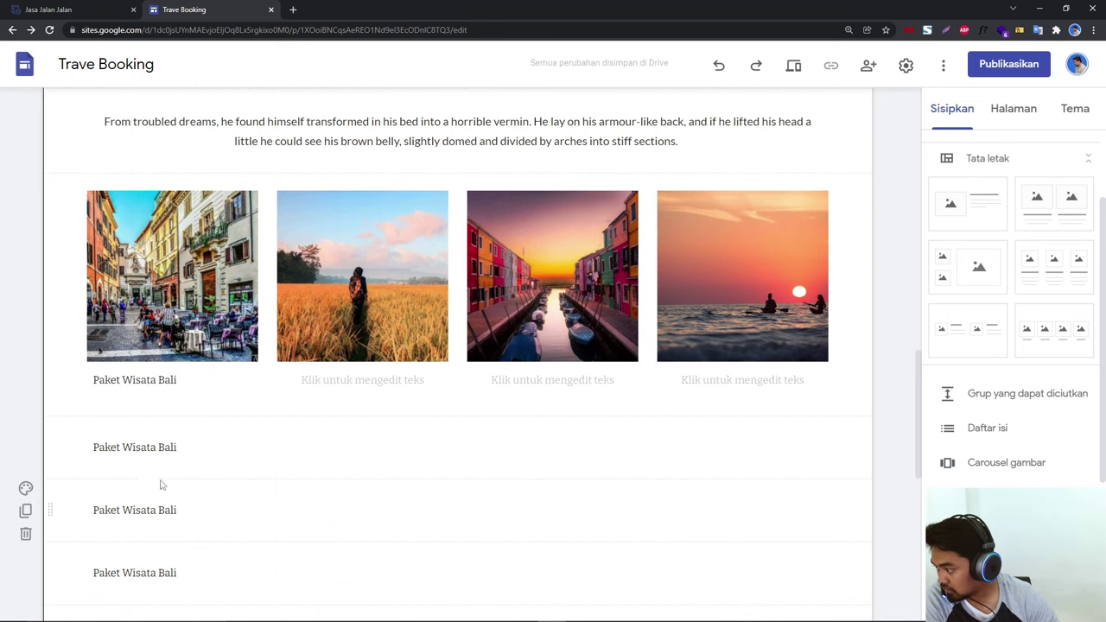
Step: Try placing another "Paket Wisata Bali" caption under the second package image, and undo the move
left_click_drag(170, 436, 312, 380)
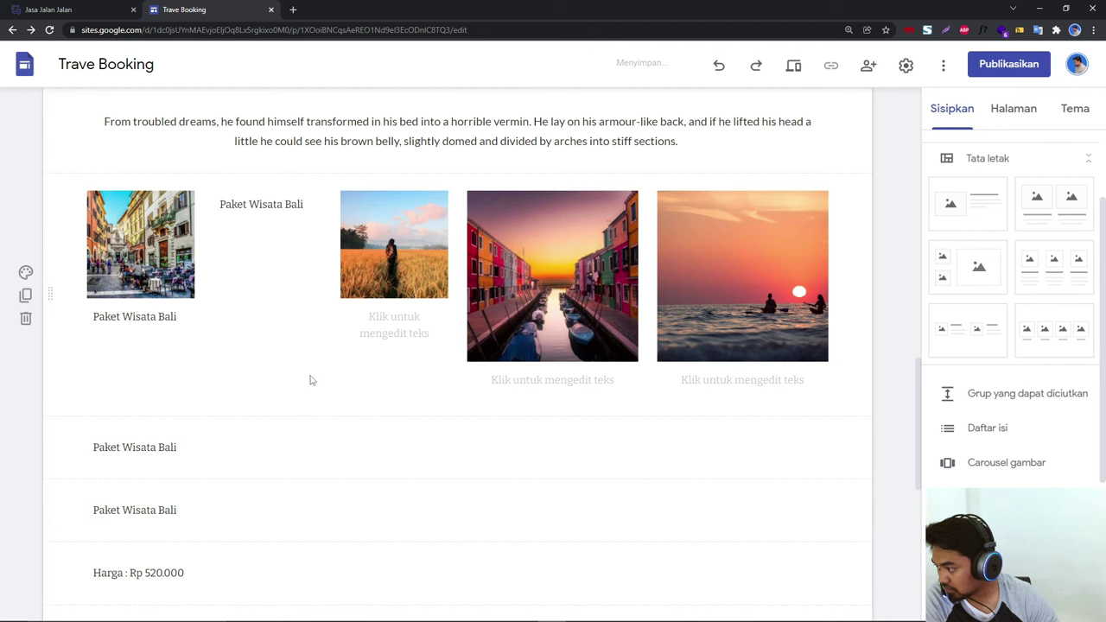
key("ctrl+z")
Step: Delete the empty text placeholders under the second, third and fourth package images
scroll(340, 195, "down", 3)
scroll(350, 241, "up", 1)
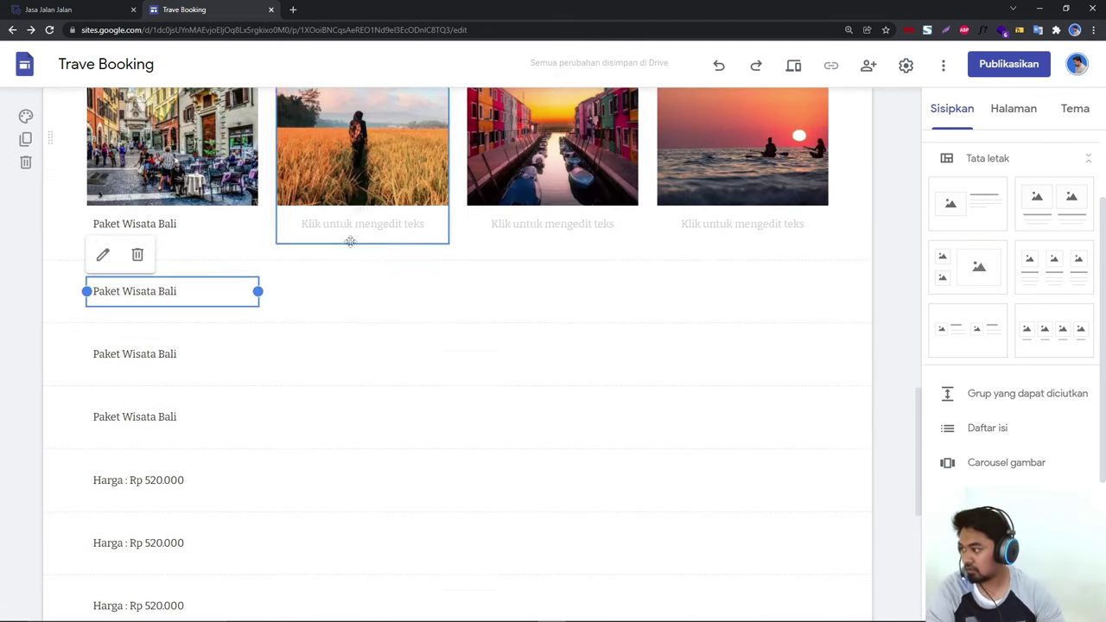
left_click(348, 227)
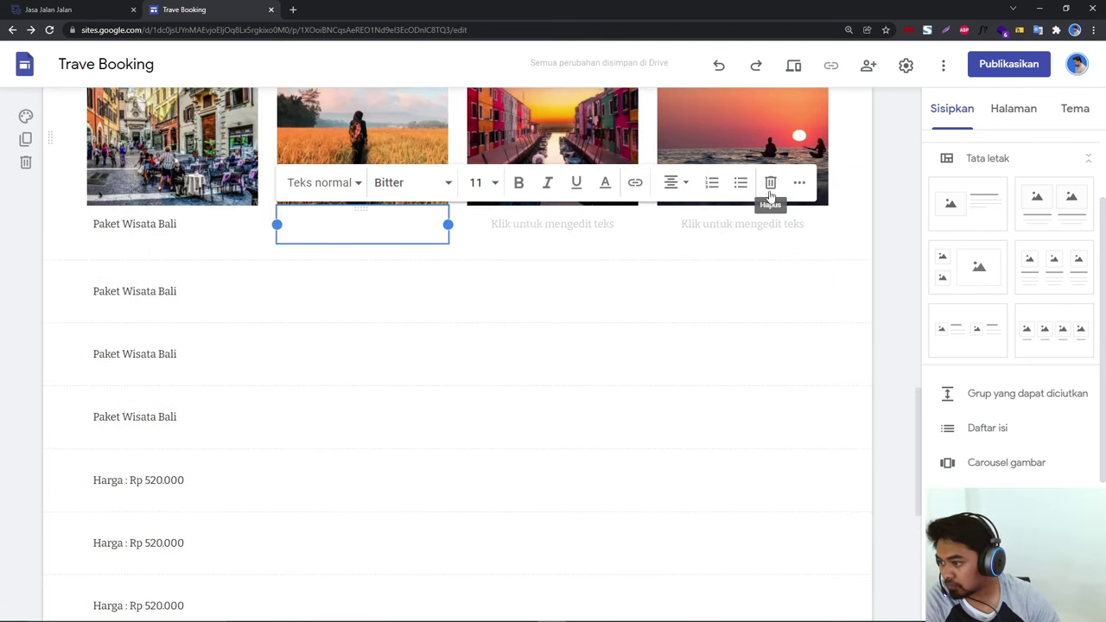
left_click(770, 196)
left_click(529, 293)
left_click(529, 294)
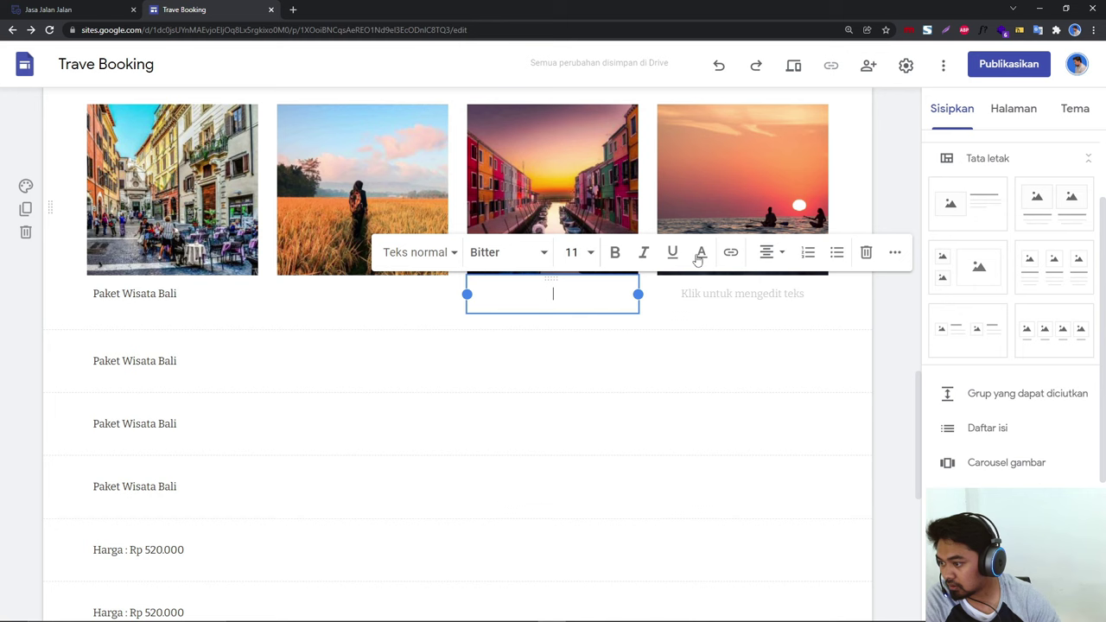
left_click(866, 251)
left_click(775, 294)
left_click(866, 252)
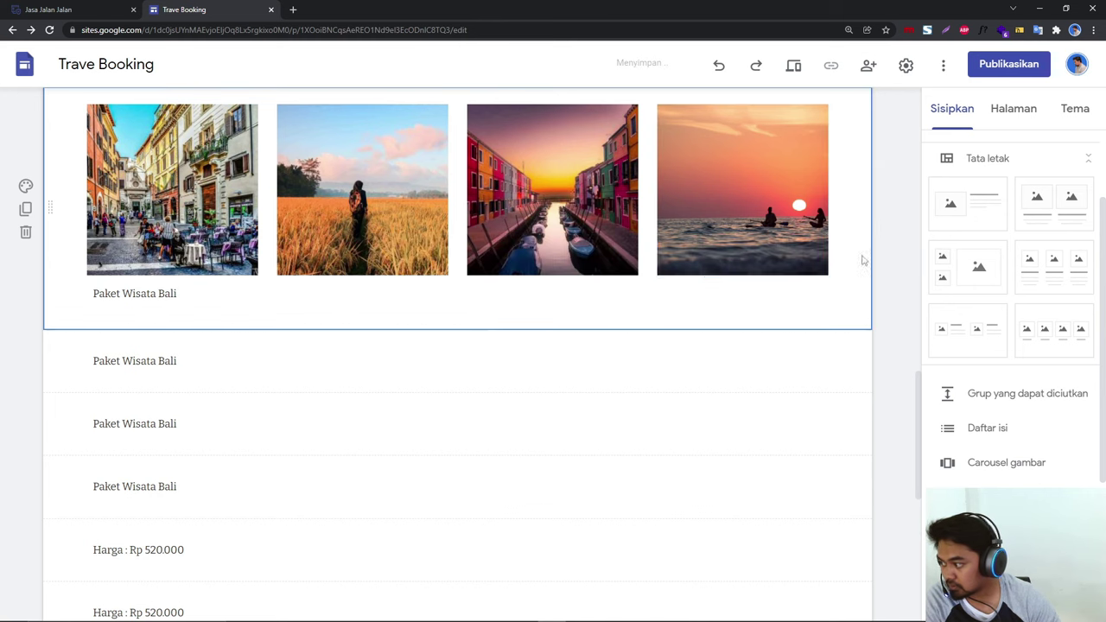
Step: Move the three remaining "Paket Wisata Bali" captions under the second, third and fourth package images
left_click_drag(171, 349, 309, 296)
left_click_drag(174, 350, 508, 293)
left_click(115, 355)
left_click_drag(171, 350, 701, 294)
Step: Move two "Harga : Rp 520.000" texts below the captions of the first and second packages
left_click(143, 356)
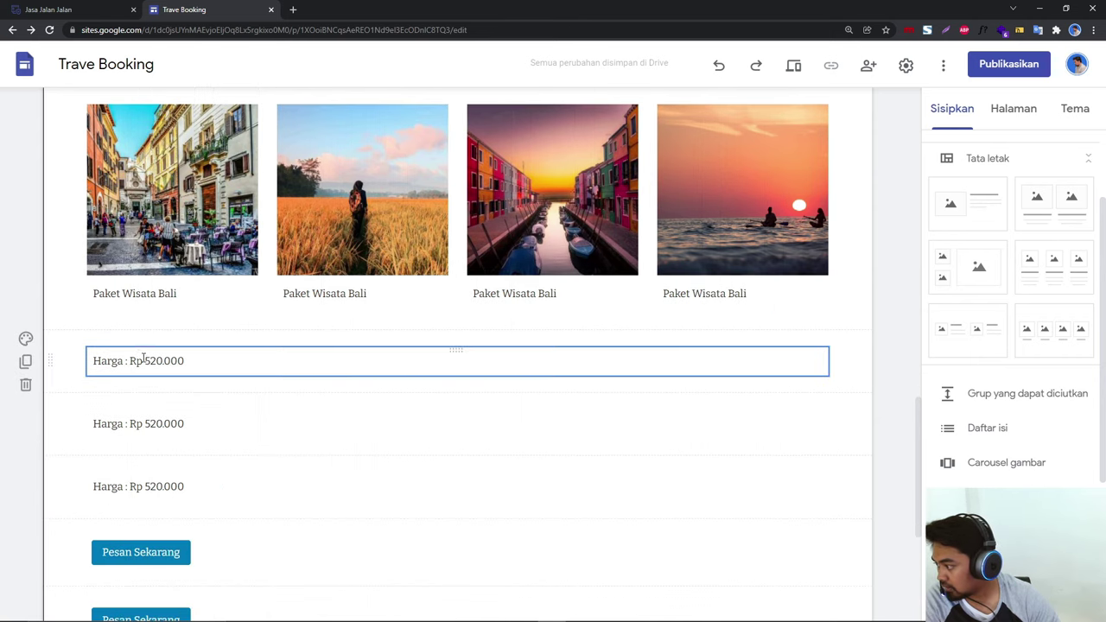
left_click(172, 363)
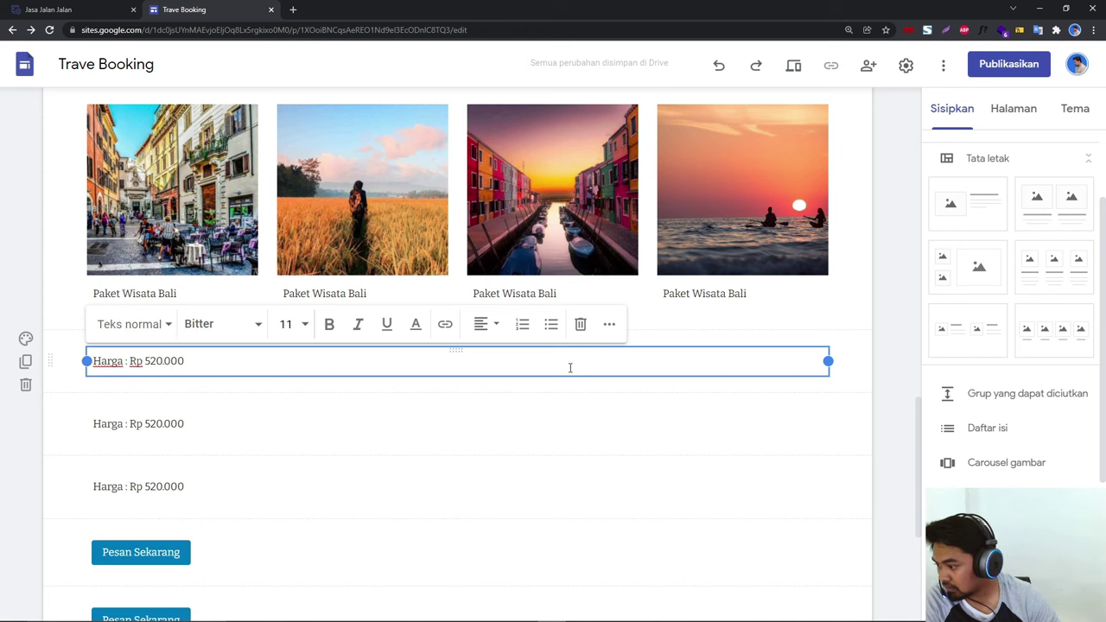
left_click_drag(455, 351, 161, 306)
left_click(438, 358)
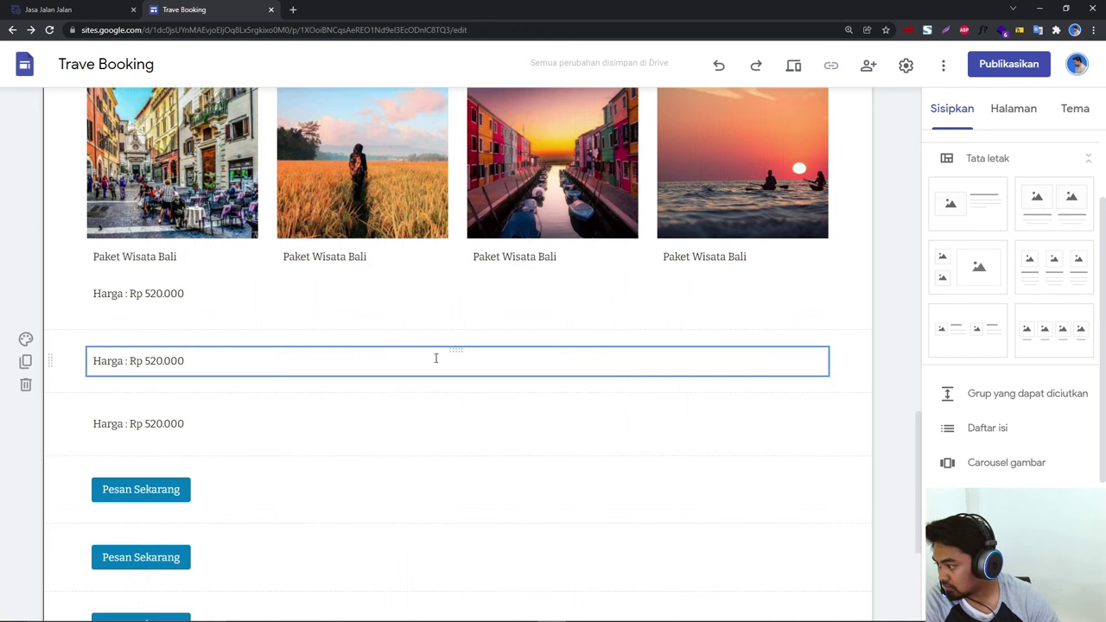
left_click(452, 353)
left_click_drag(458, 352, 373, 289)
Step: Duplicate the remaining "Harga : Rp 520.000" section and place the two price texts below the third and fourth package captions
left_click(187, 351)
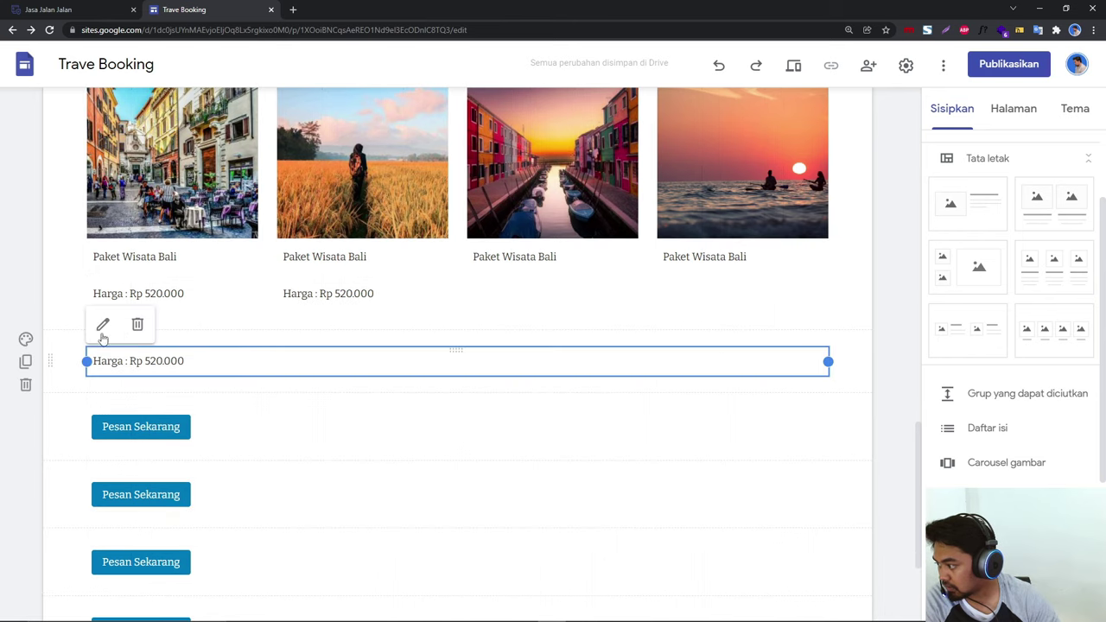
left_click(26, 362)
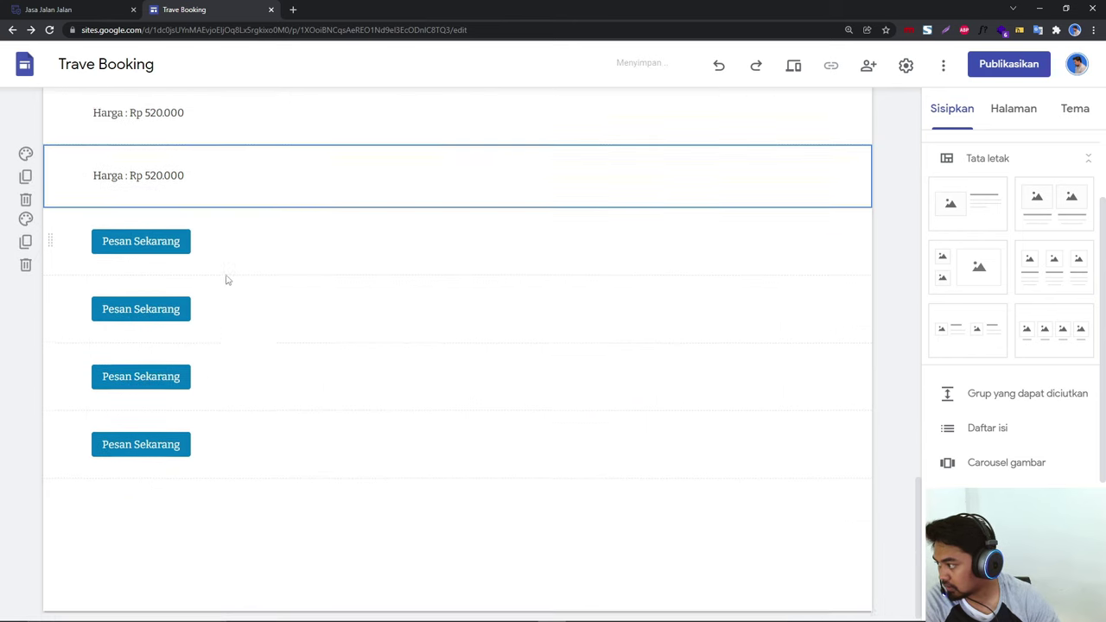
left_click_drag(457, 331, 510, 259)
left_click_drag(456, 331, 682, 241)
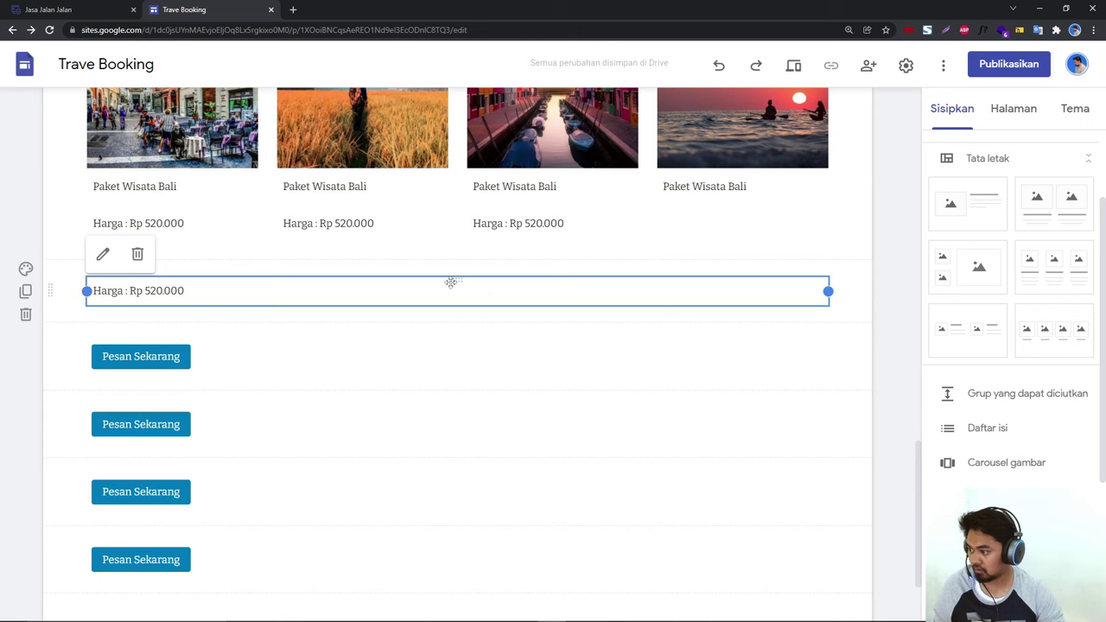
left_click_drag(451, 283, 693, 213)
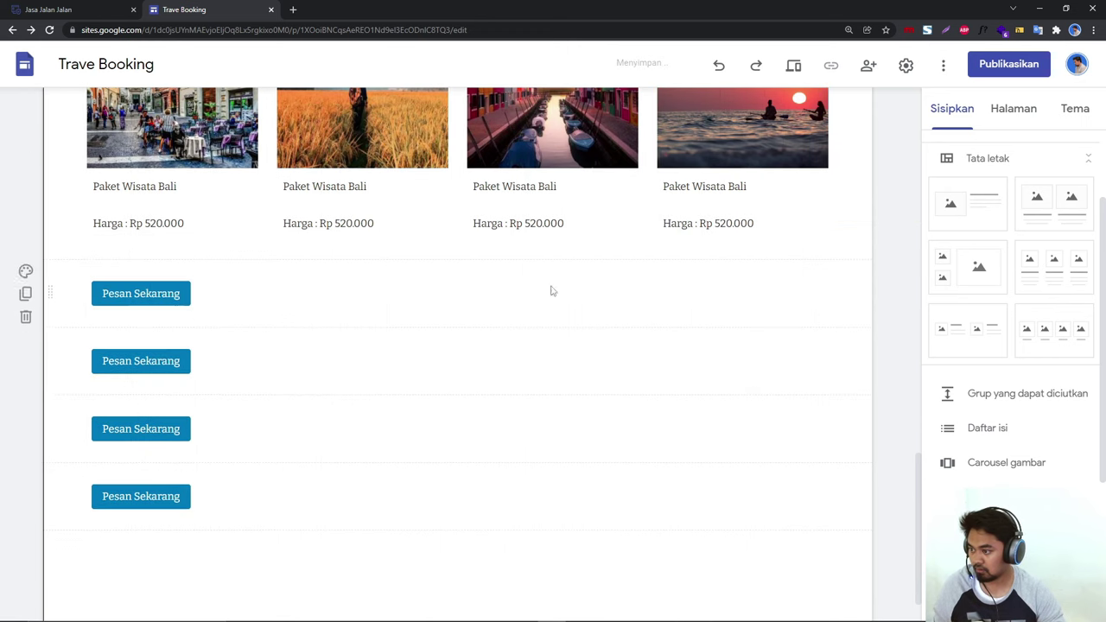
Step: Move three "Pesan Sekarang" buttons below the prices of the first, second and third packages
left_click_drag(138, 293, 141, 242)
left_click(143, 305)
left_click_drag(142, 304, 294, 223)
left_click(153, 370)
left_click_drag(153, 370, 575, 280)
left_click(166, 429)
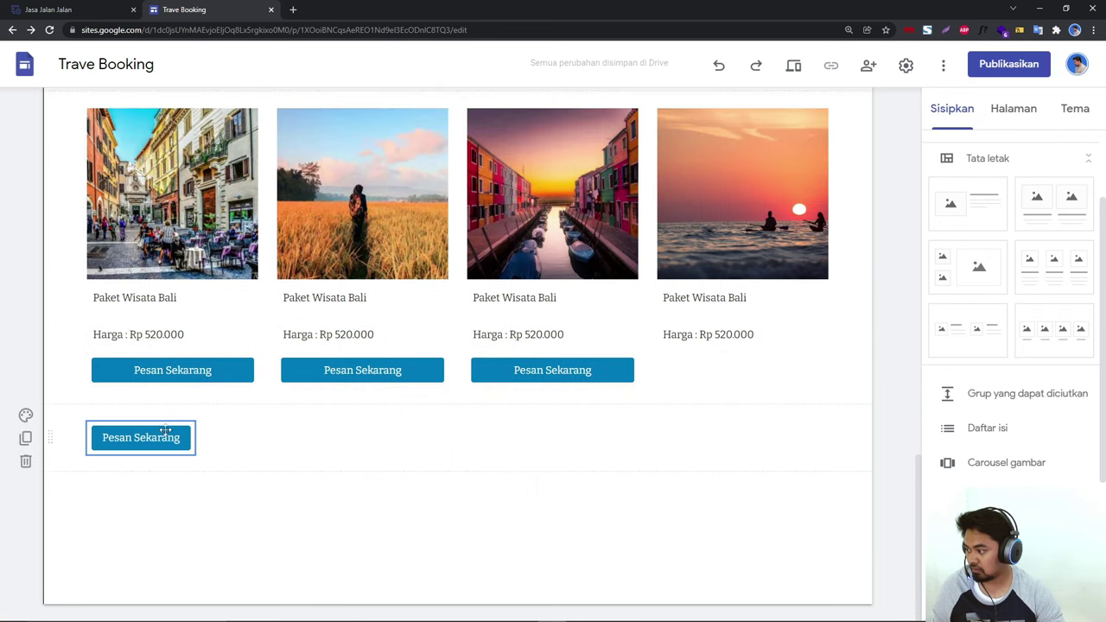
left_click(25, 417)
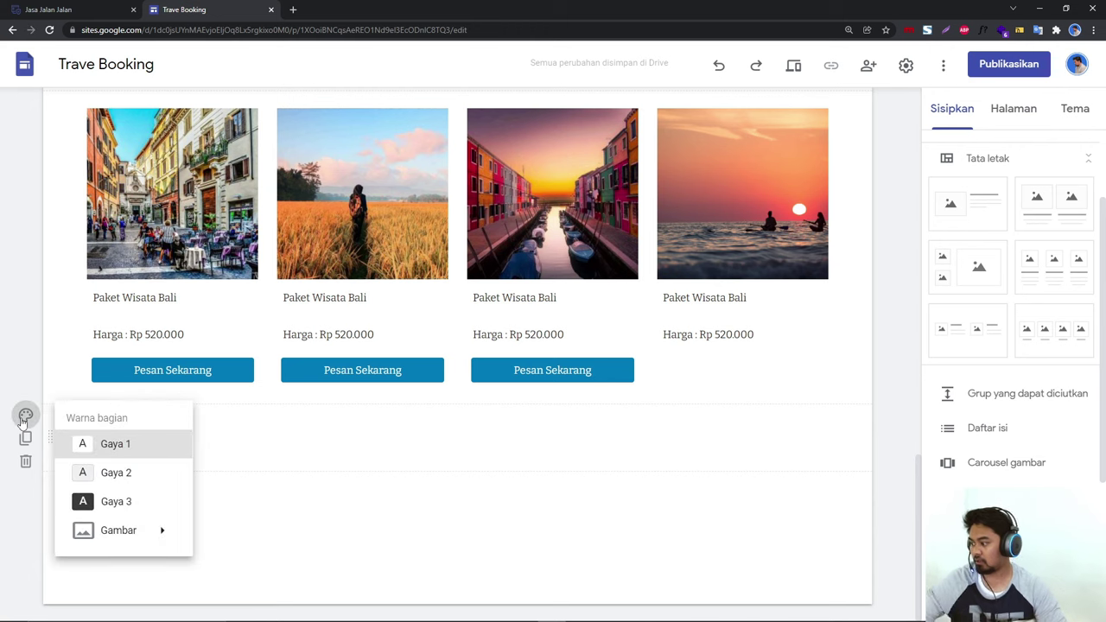
left_click(1011, 111)
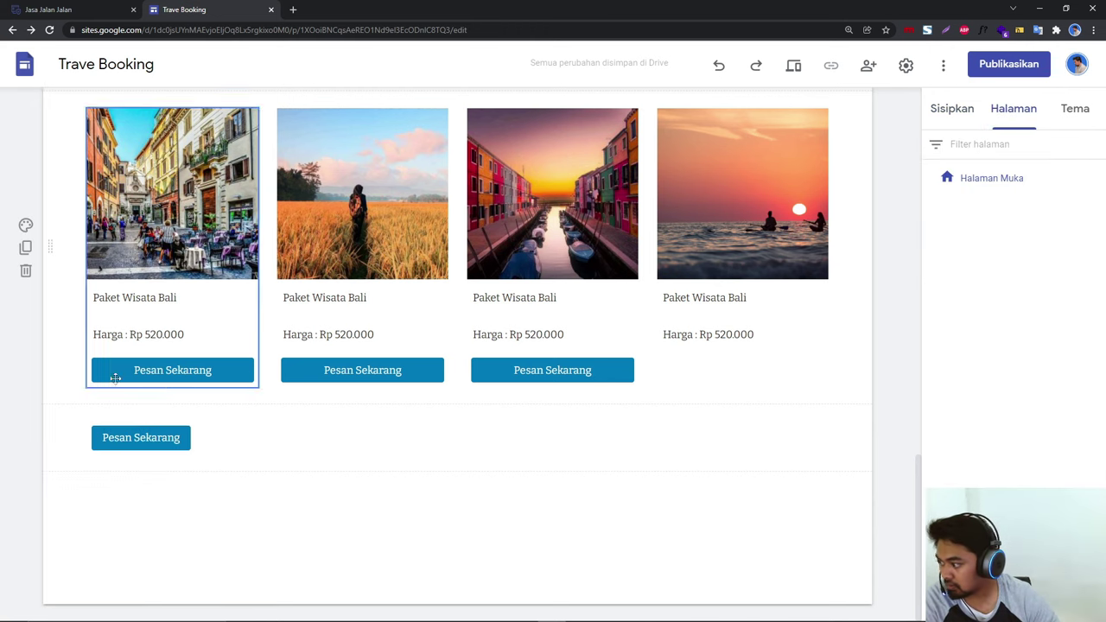
left_click(138, 437)
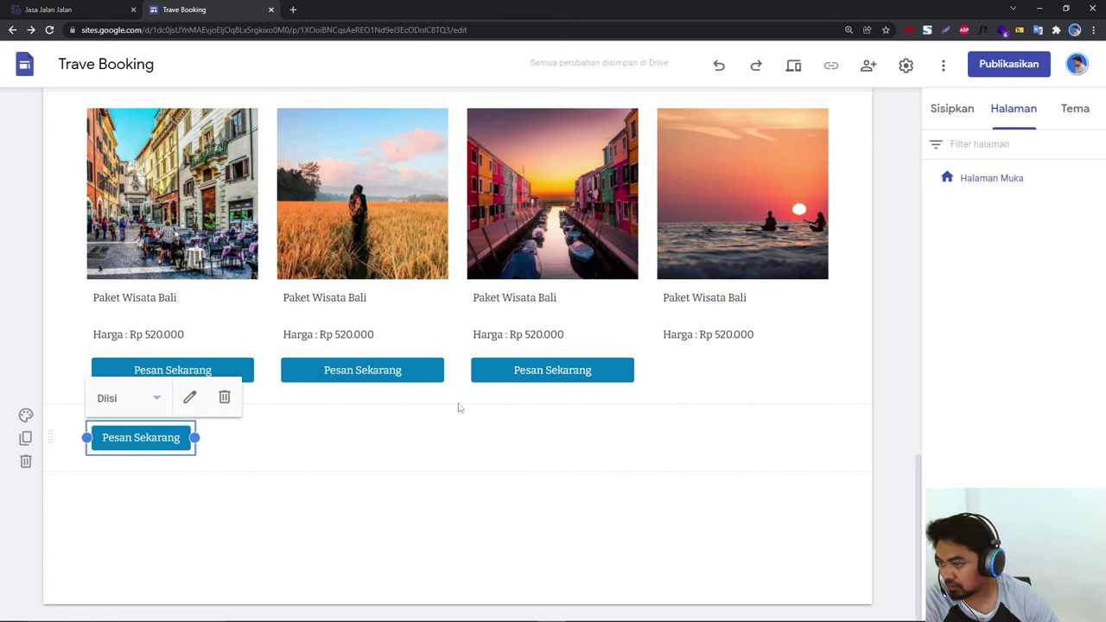
Step: Try other site themes such as Vision on the page, and switch back to the Diplomat theme
left_click(1076, 109)
scroll(1005, 439, "down", 4)
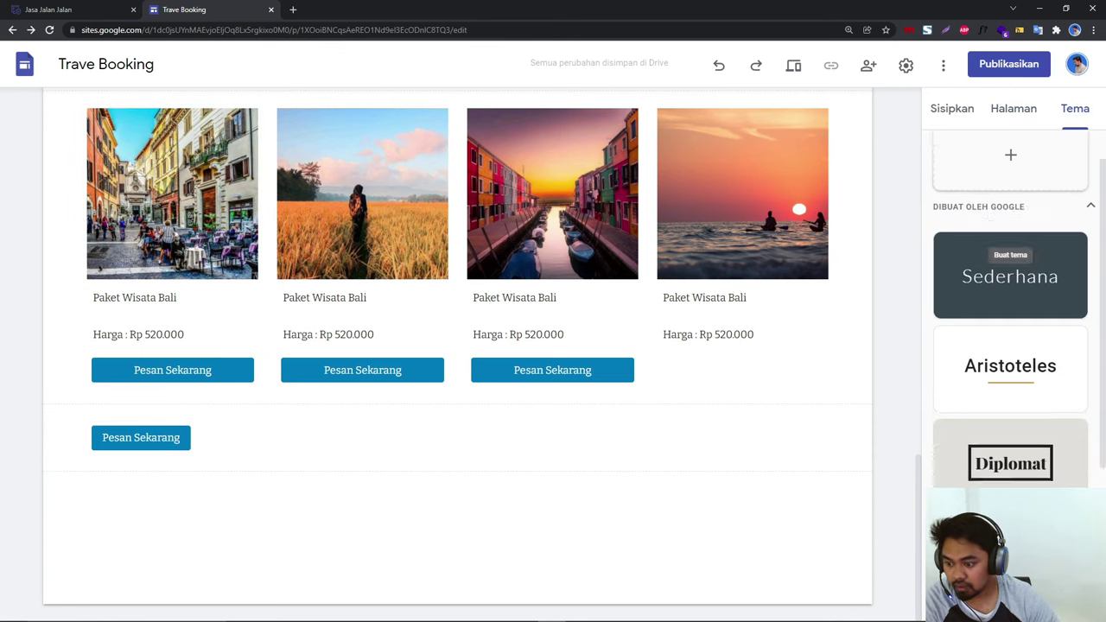
left_click(1007, 458)
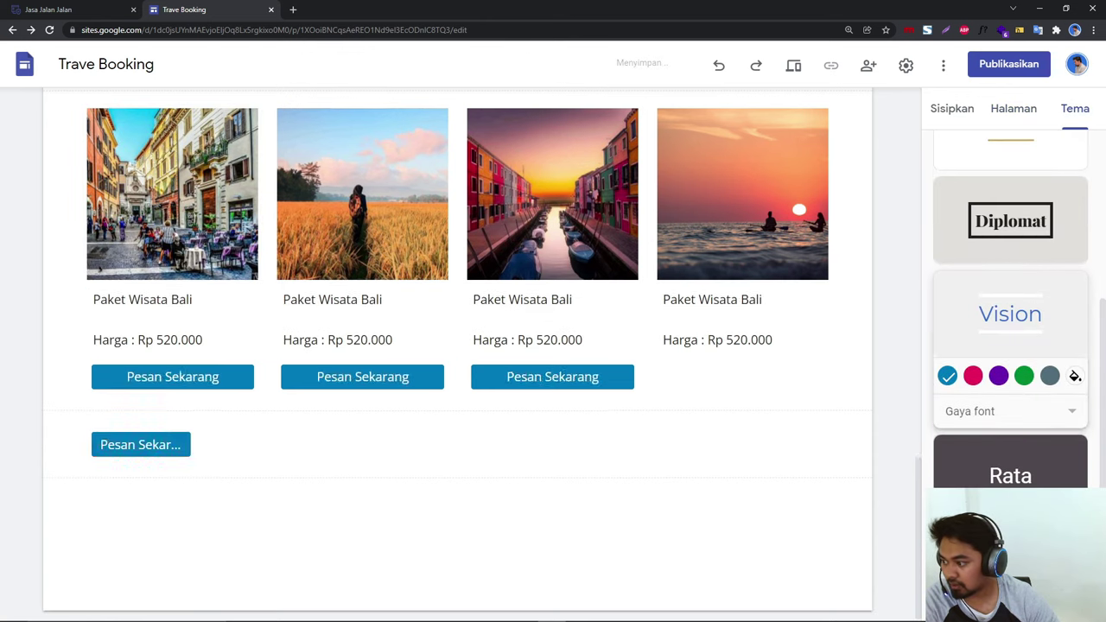
scroll(815, 444, "up", 10)
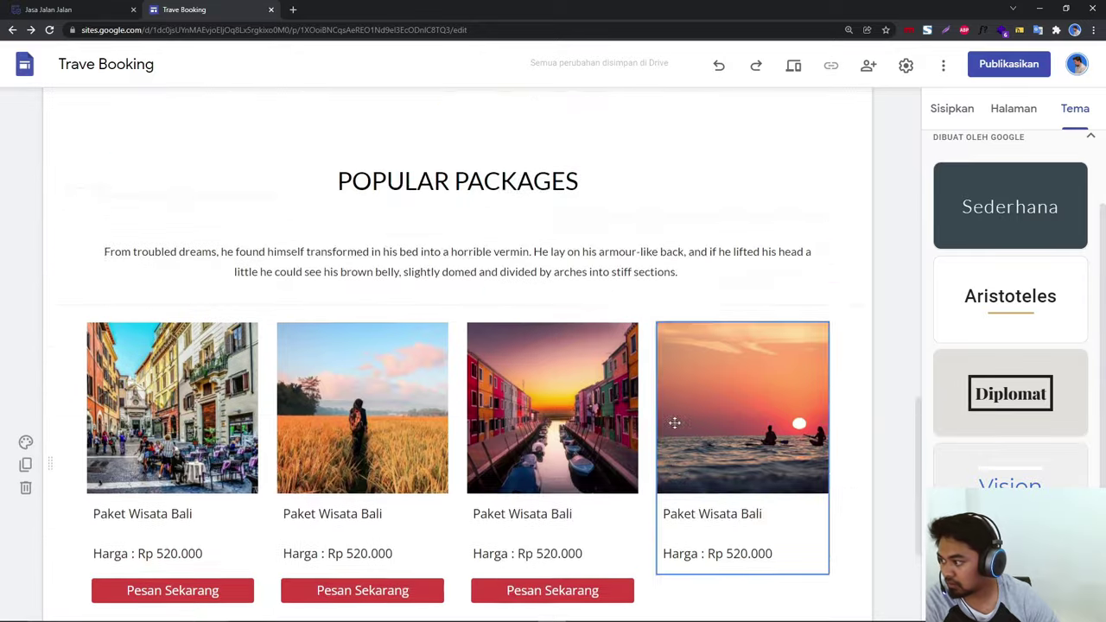
scroll(640, 382, "up", 4)
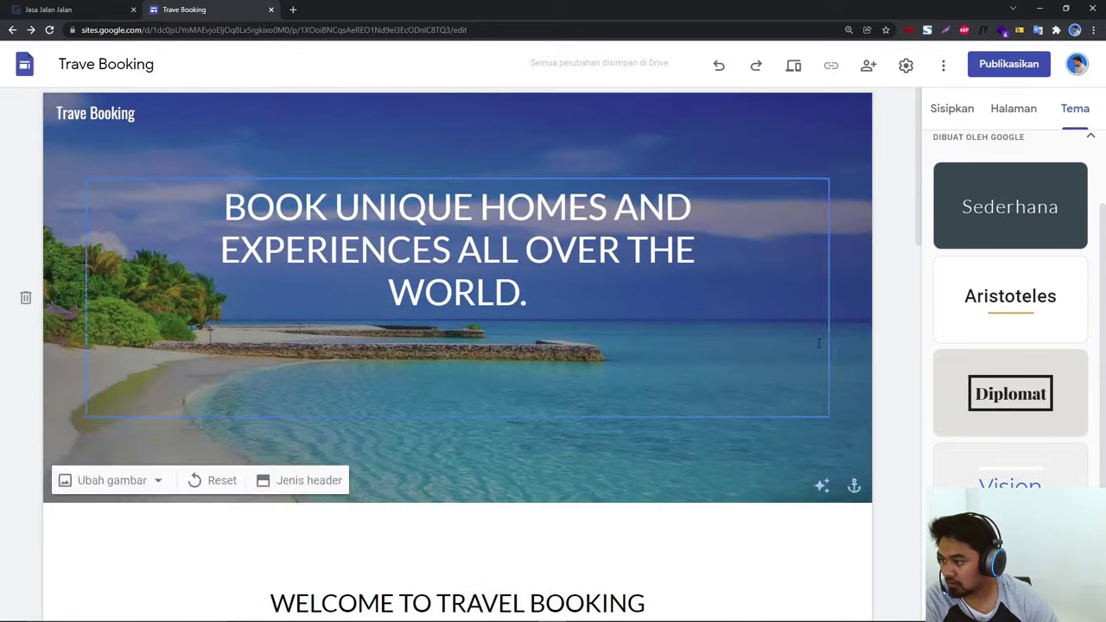
scroll(1007, 398, "down", 2)
scroll(1000, 451, "up", 4)
left_click(1000, 452)
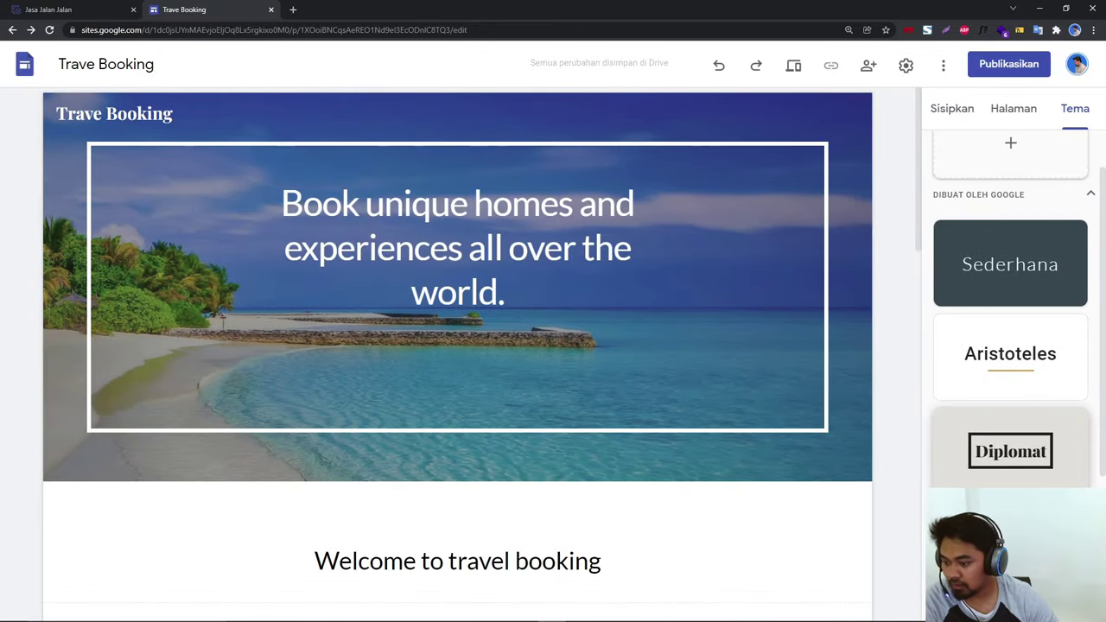
left_click(963, 295)
Step: Look over the built page down to the packages, and examine the header and navigation of the demoyt.com reference page
scroll(527, 455, "down", 8)
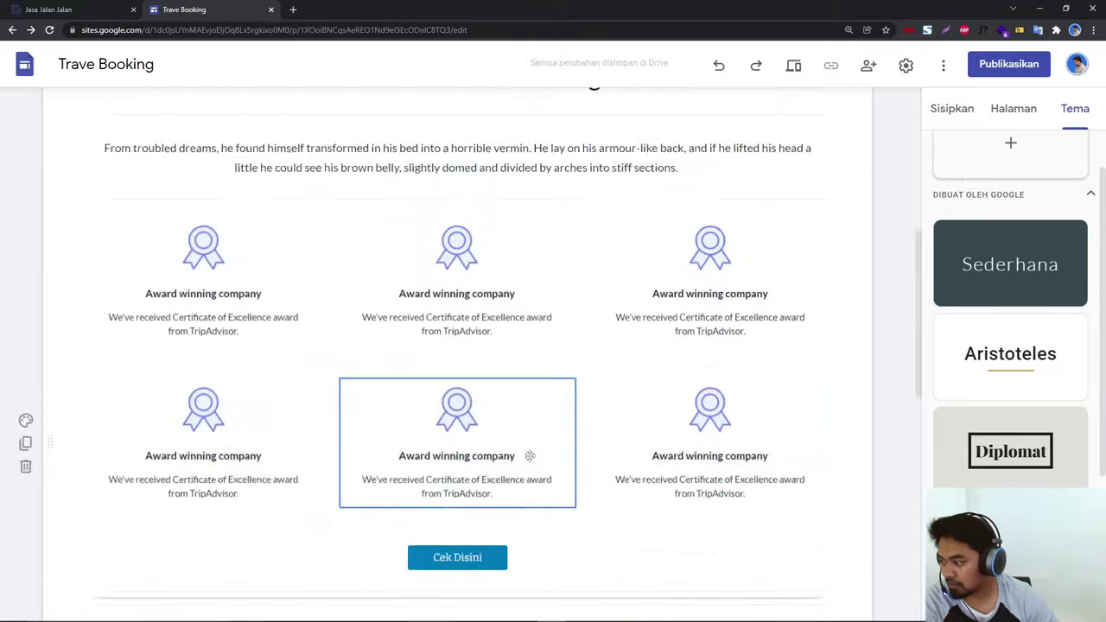
scroll(483, 353, "down", 6)
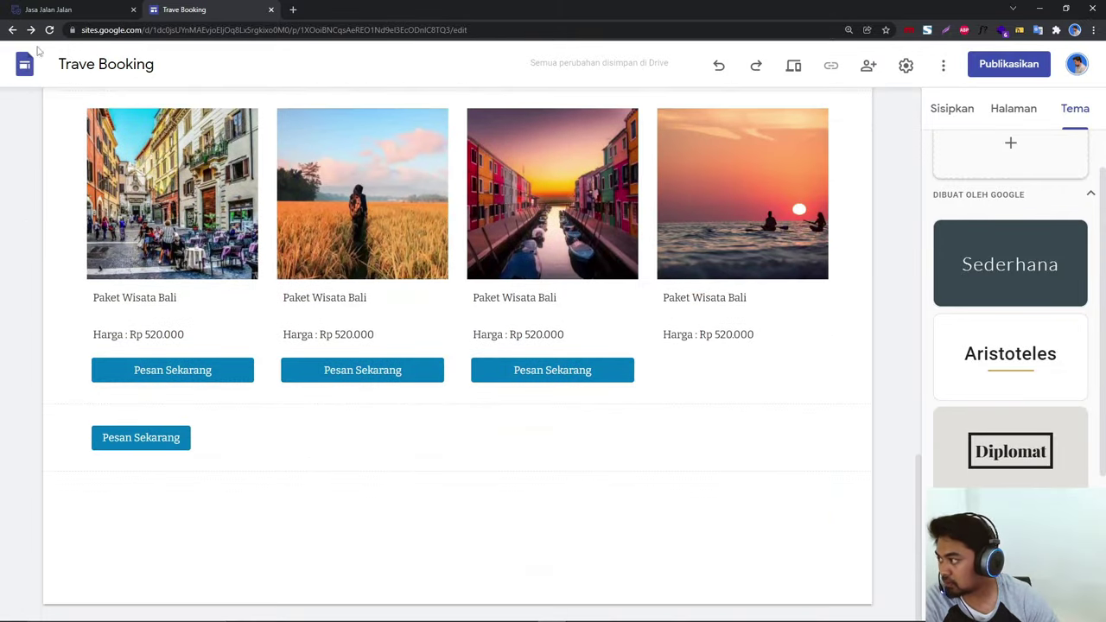
left_click(53, 8)
right_click(589, 290)
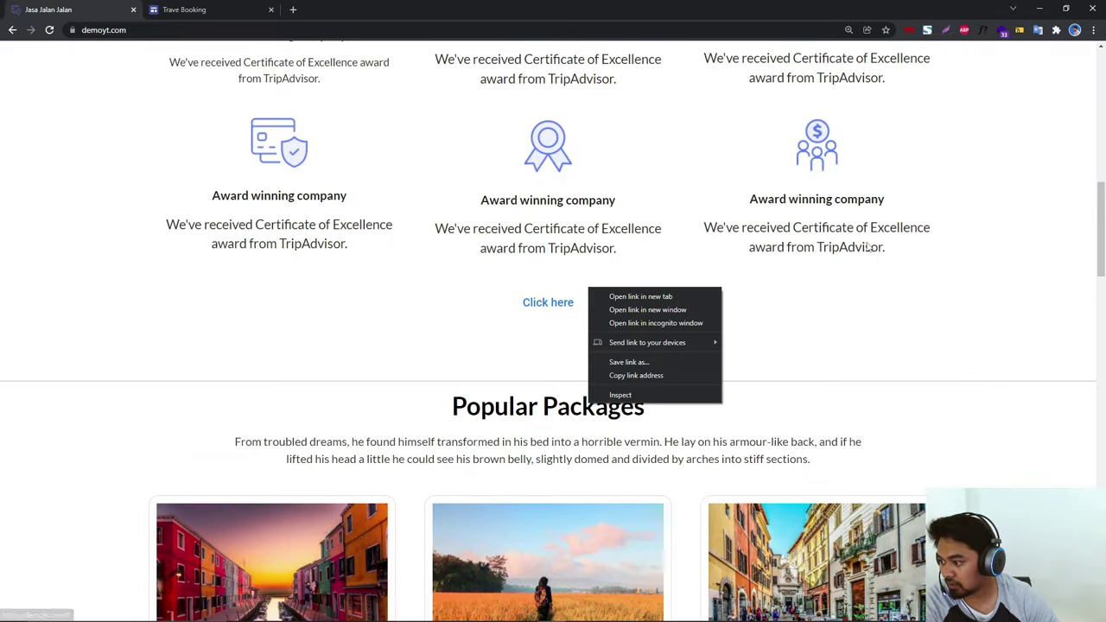
left_click(826, 314)
scroll(823, 307, "up", 5)
scroll(822, 304, "up", 3)
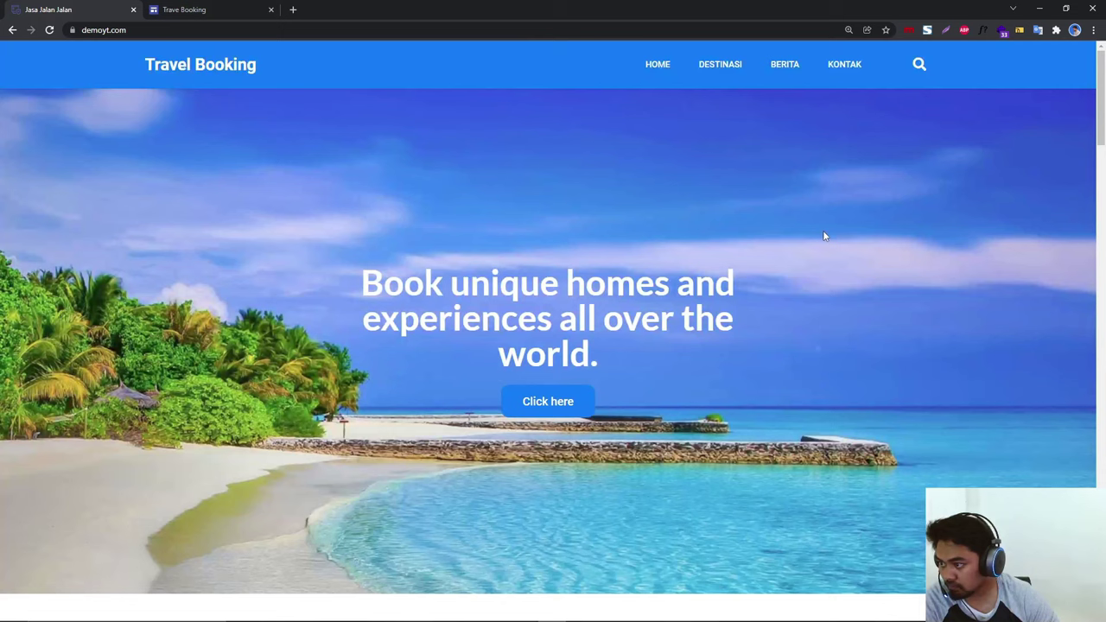
Step: Inspect the header of the demoyt.com page and open its background colour to read the hex code
right_click(970, 71)
left_click(957, 256)
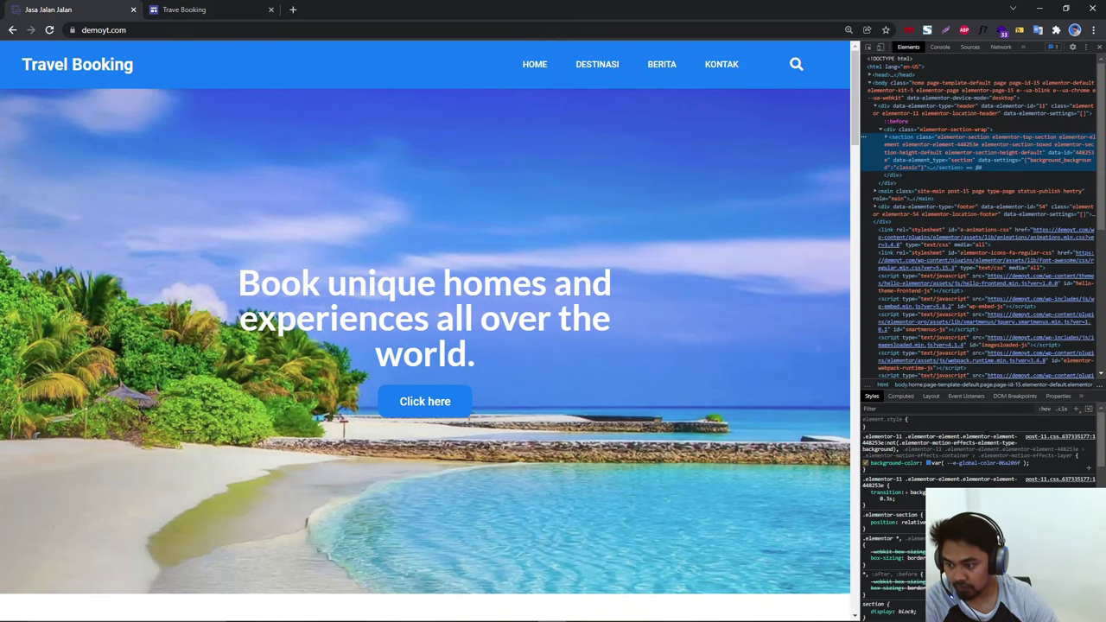
left_click(932, 465)
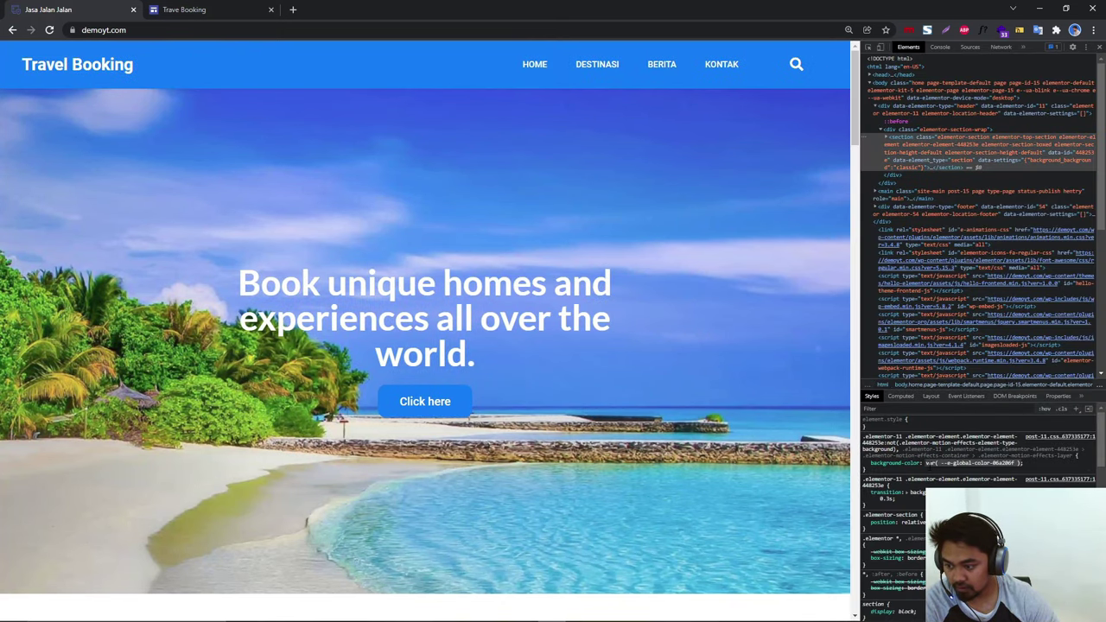
left_click(929, 464)
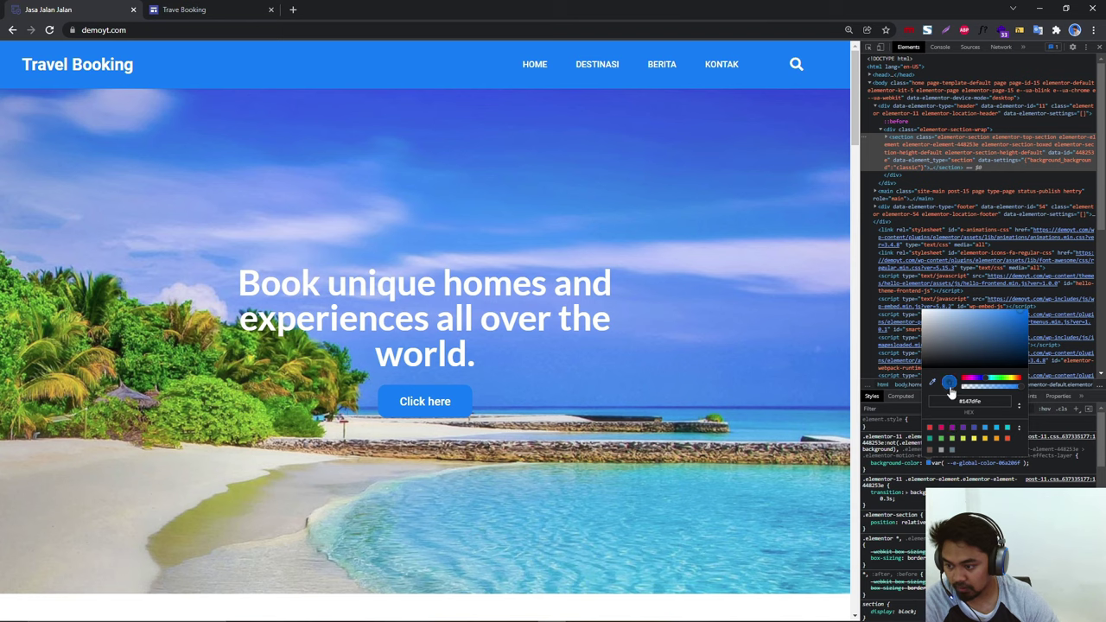
Step: Switch to the Google Sites editor and apply the Gaya 1 section colour to the leftover "Pesan Sekarang" button's section
left_click(167, 7)
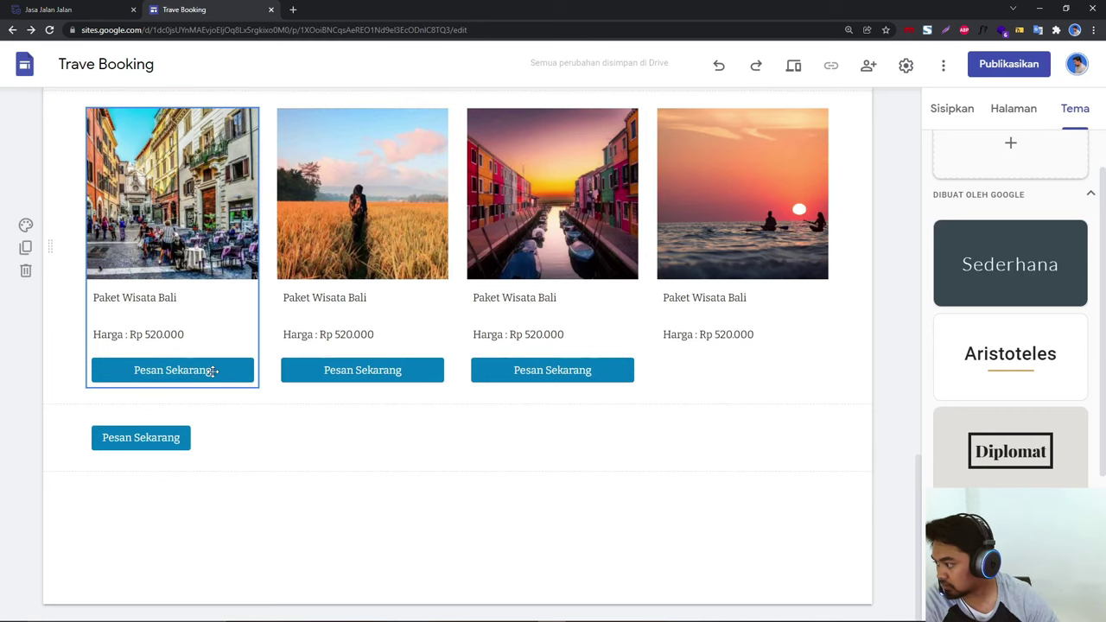
left_click(154, 438)
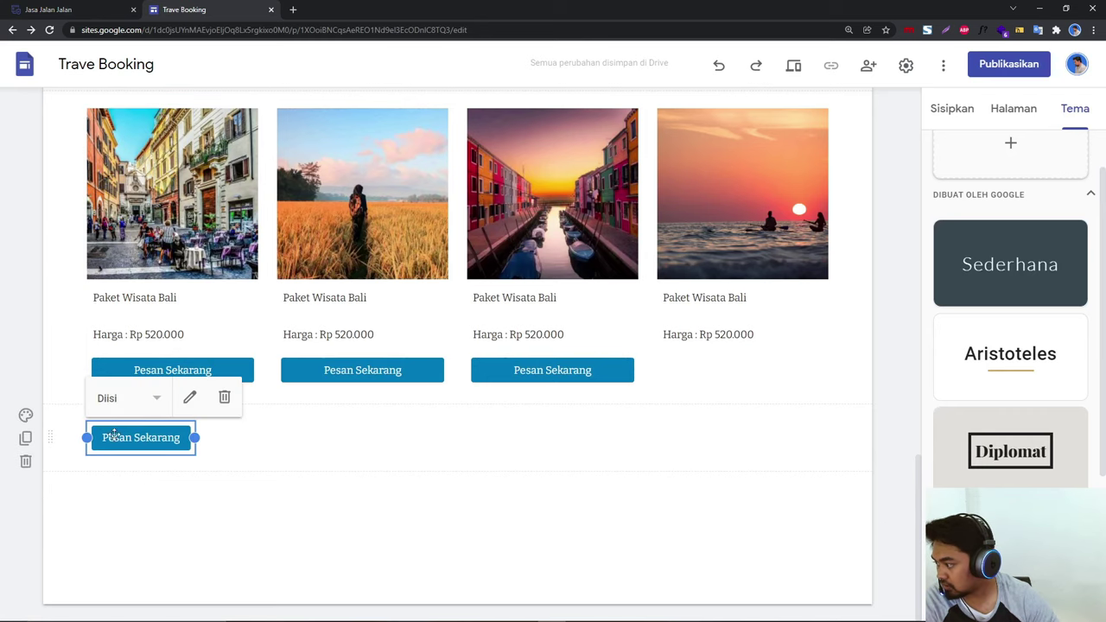
left_click(25, 414)
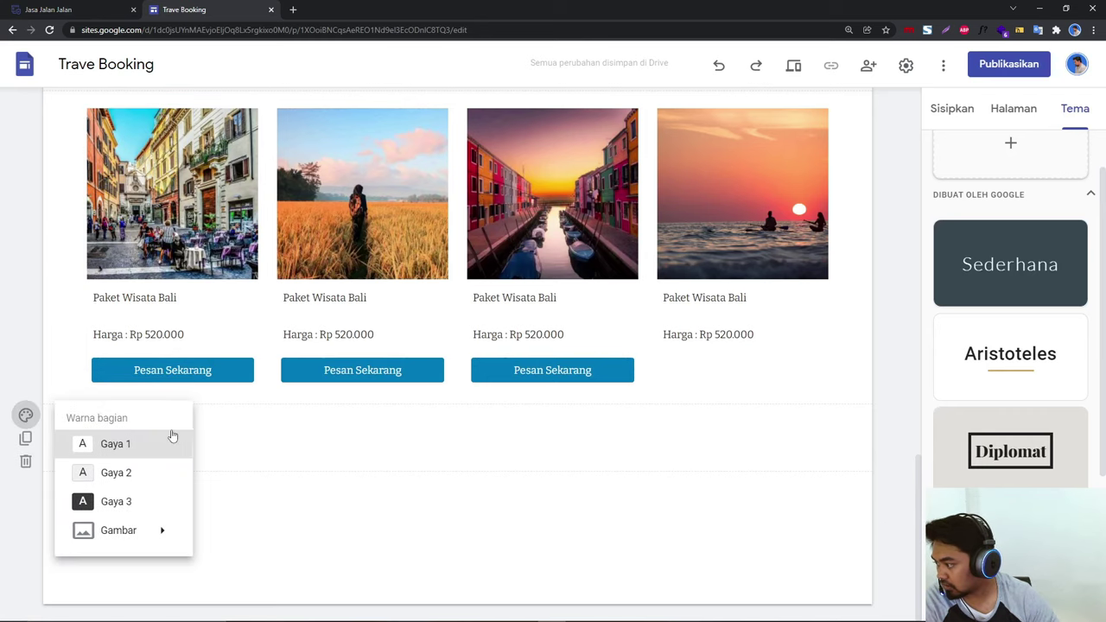
left_click(117, 446)
Step: Try a custom bright blue matching the reference header as the Vision theme colour
scroll(1038, 389, "down", 3)
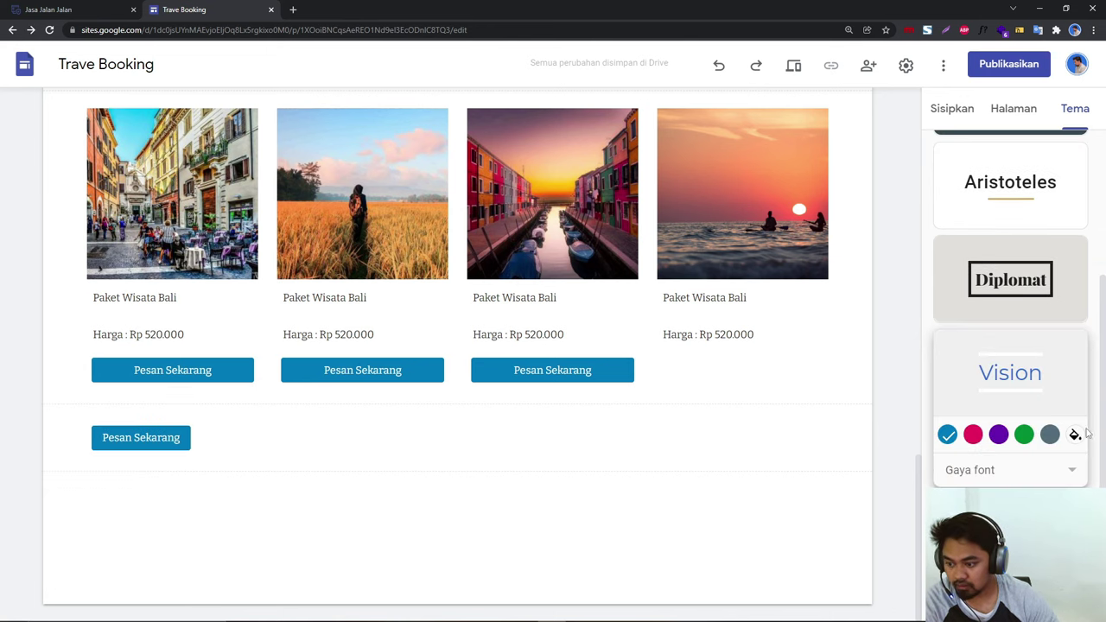
left_click(1075, 435)
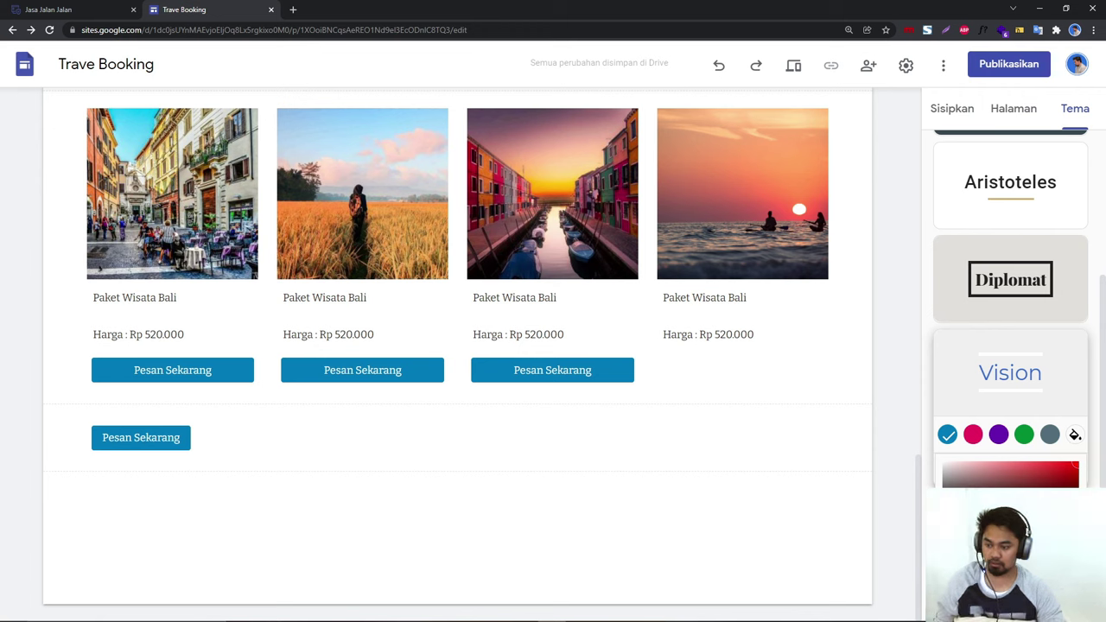
left_click_drag(1037, 519, 923, 540)
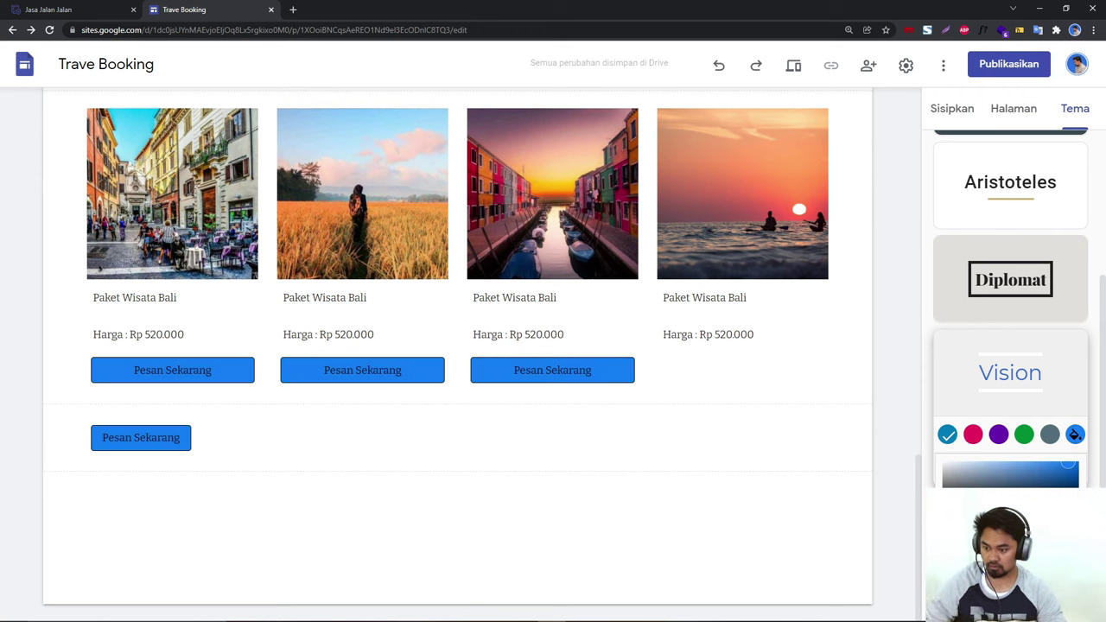
left_click(896, 417)
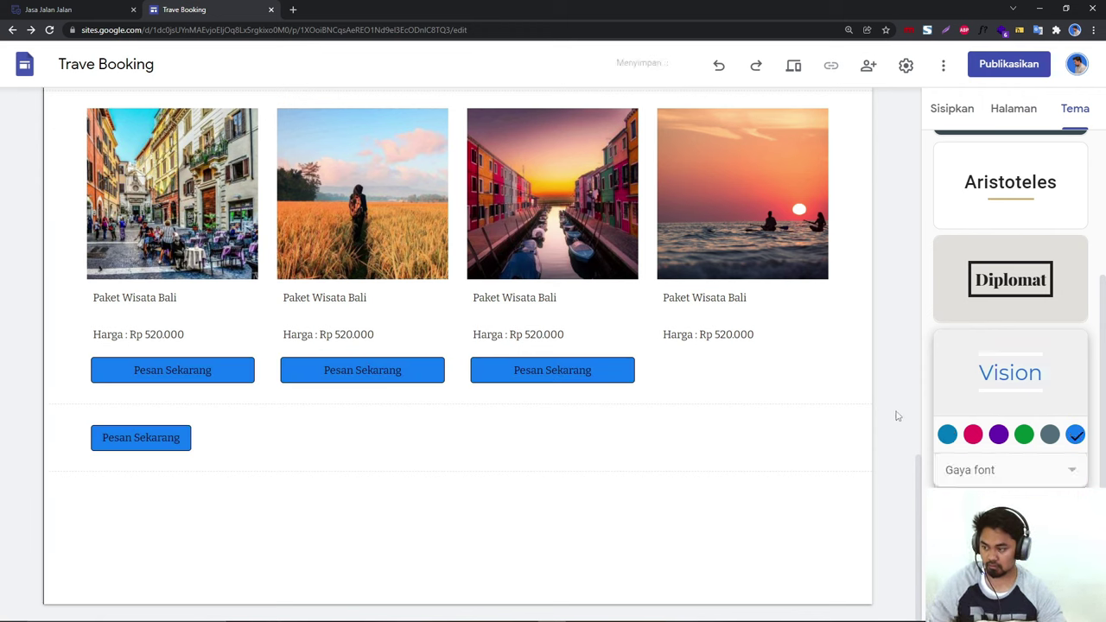
Step: Check the buttons in the custom colour and switch the Vision theme back to its first preset blue
left_click(560, 425)
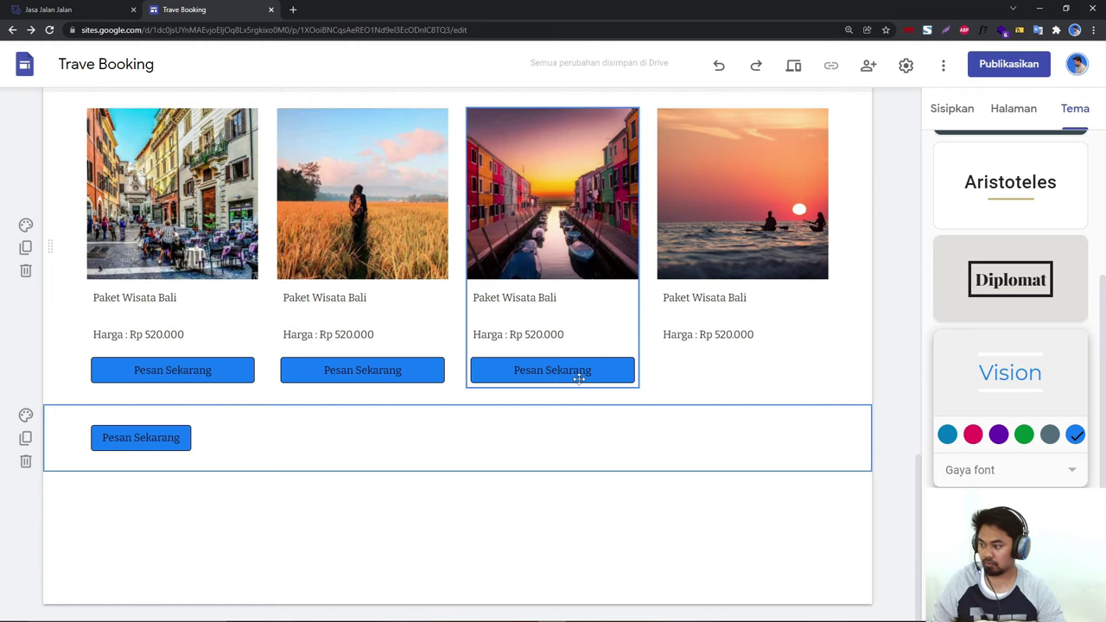
scroll(487, 372, "up", 7)
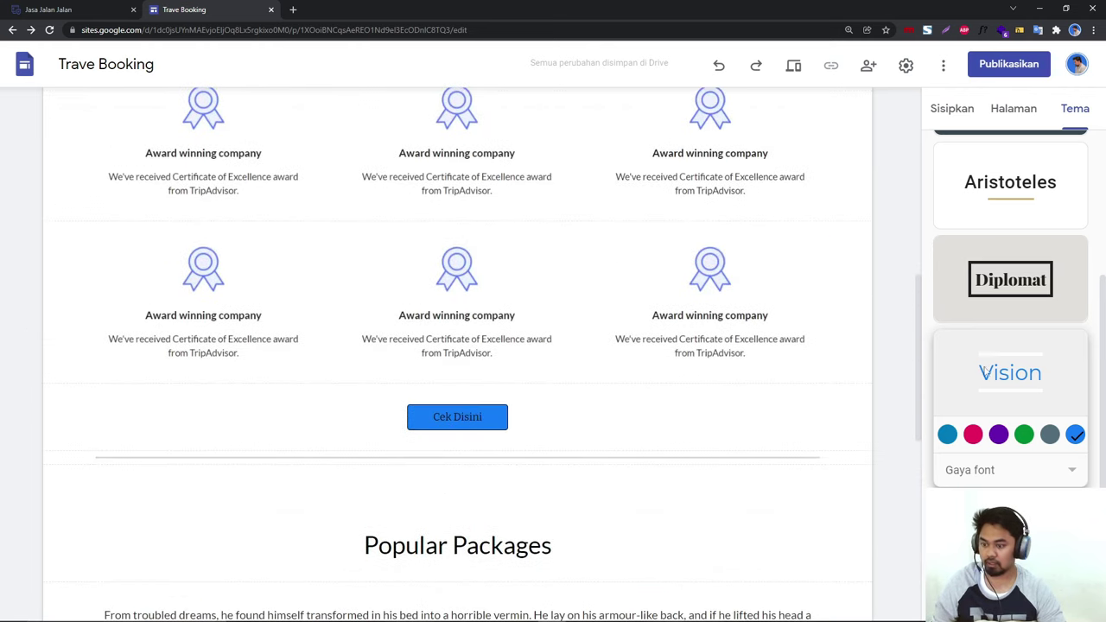
scroll(1020, 474, "down", 1)
left_click(998, 415)
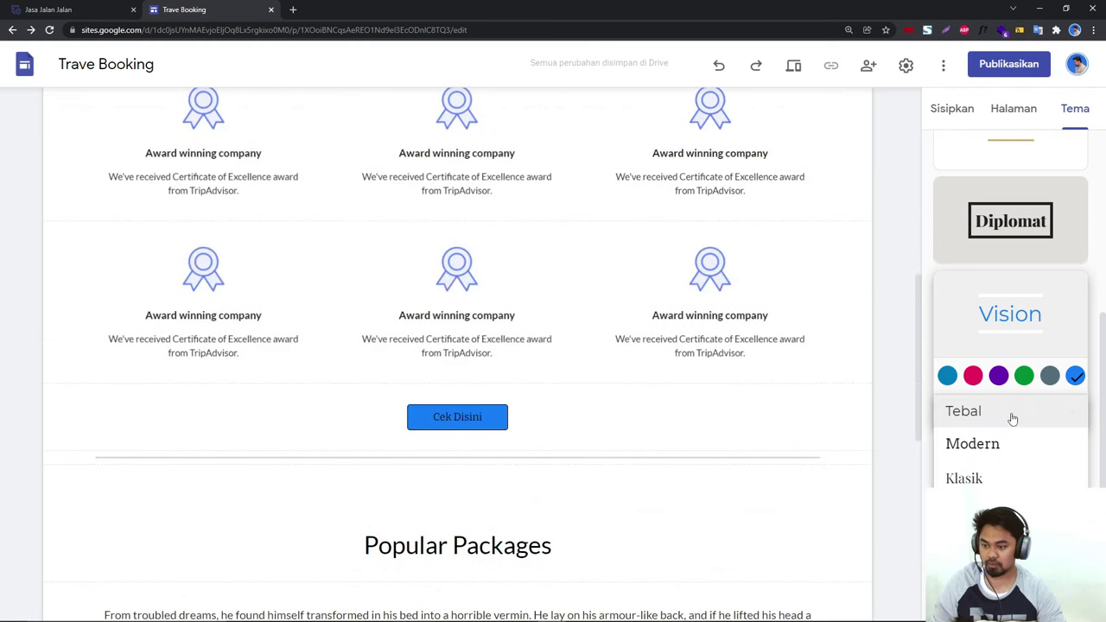
left_click(948, 376)
Step: Move the leftover "Pesan Sekarang" button below the price of the fourth package
scroll(766, 440, "down", 5)
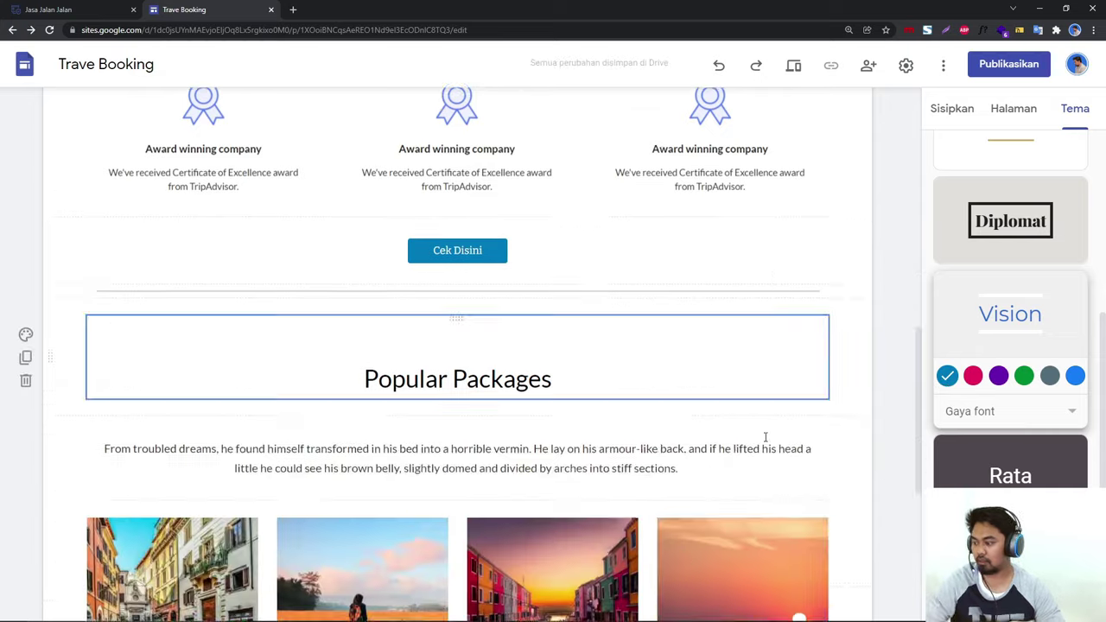
scroll(215, 456, "down", 1)
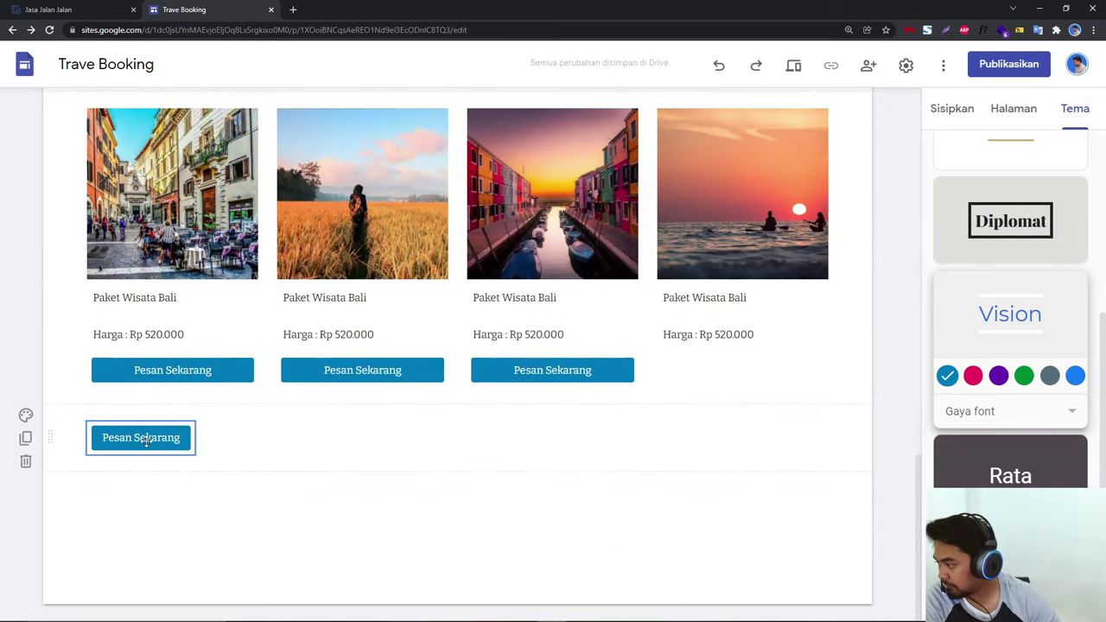
left_click_drag(146, 441, 803, 367)
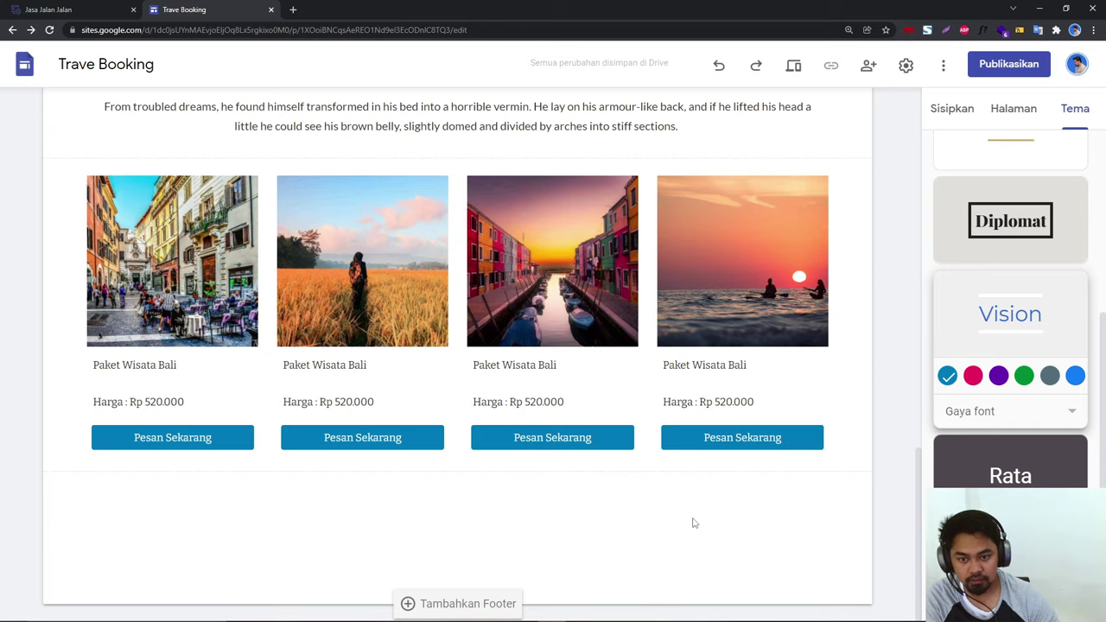
Step: Centre-align the "Paket Wisata Bali" caption and the price text of the first package
scroll(696, 484, "up", 3)
scroll(700, 423, "down", 3)
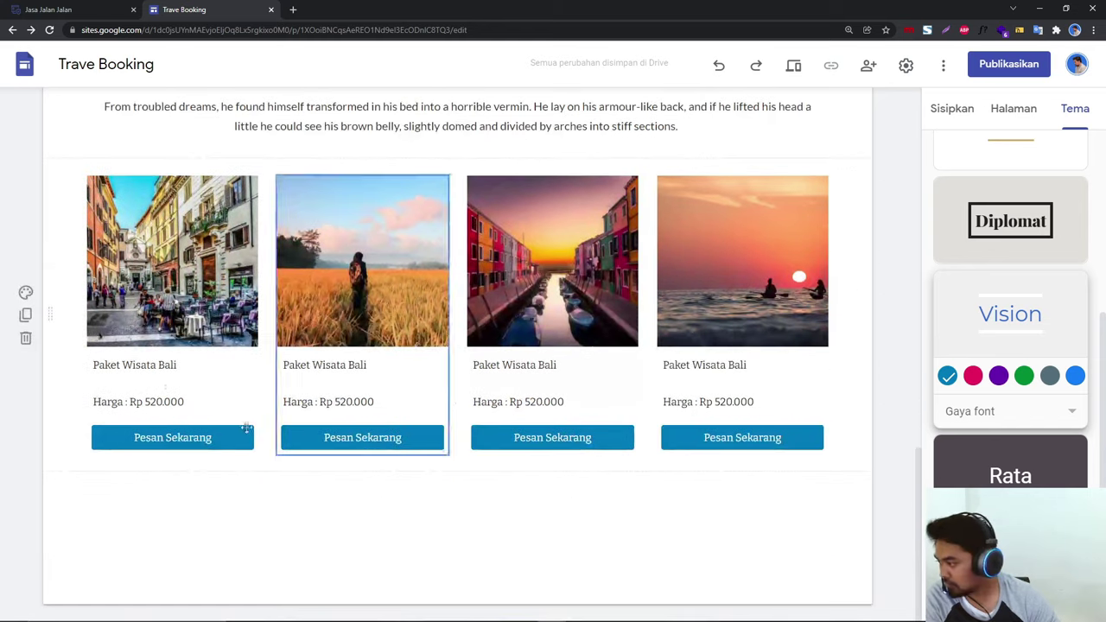
left_click(161, 364)
left_click(487, 324)
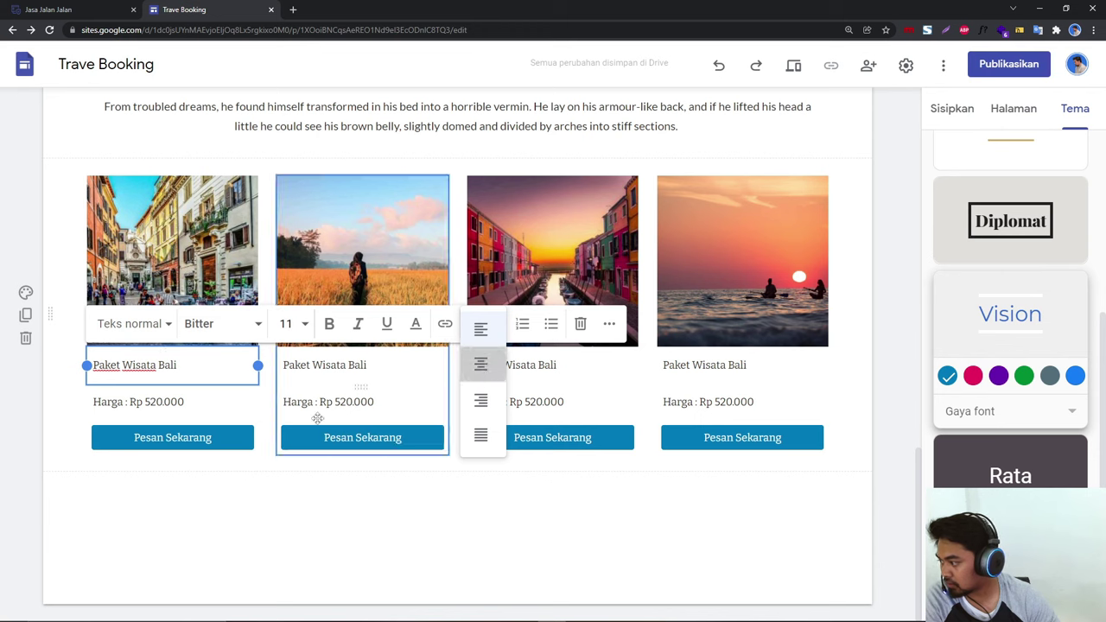
left_click(196, 398)
left_click(486, 370)
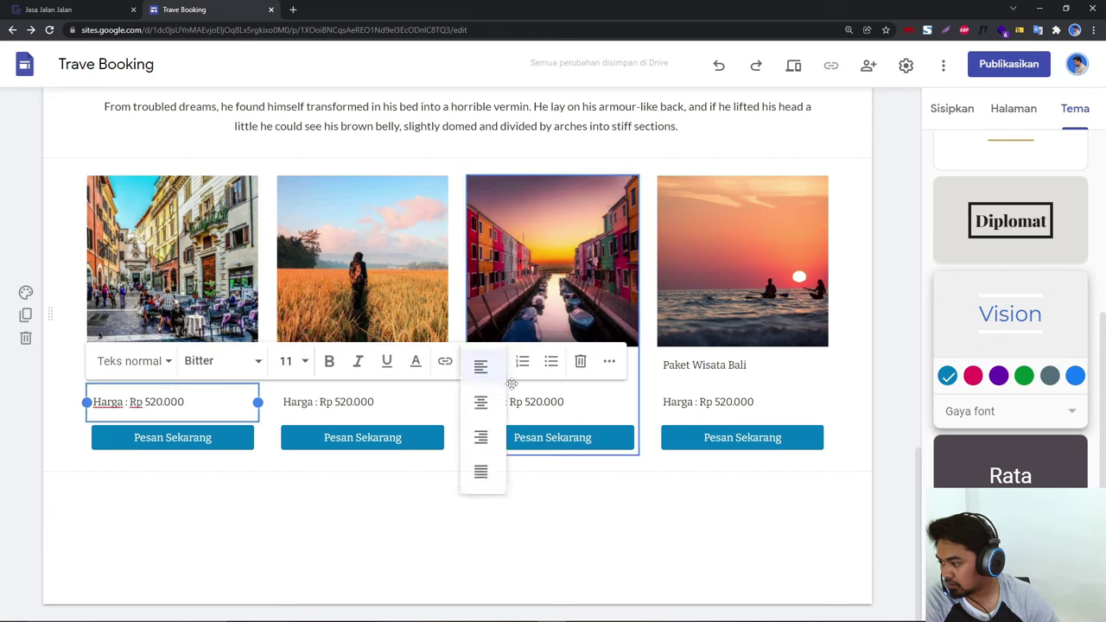
left_click(486, 405)
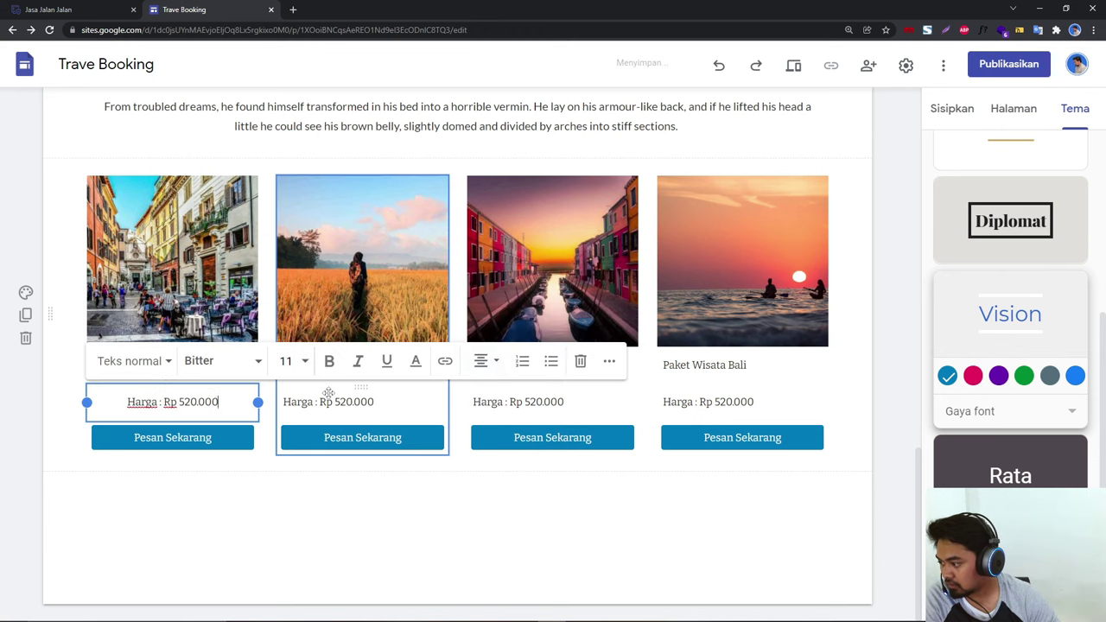
Step: Centre-align the "Harga : Rp 520.000" price texts of the second, third and fourth packages
left_click(348, 406)
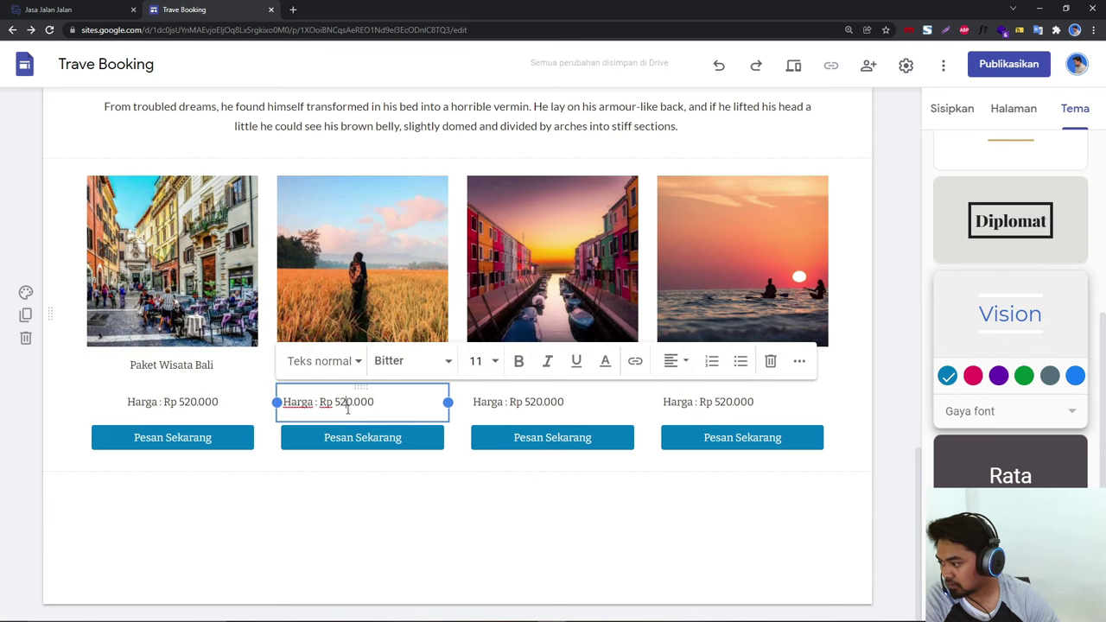
left_click(675, 365)
left_click(673, 411)
left_click(526, 404)
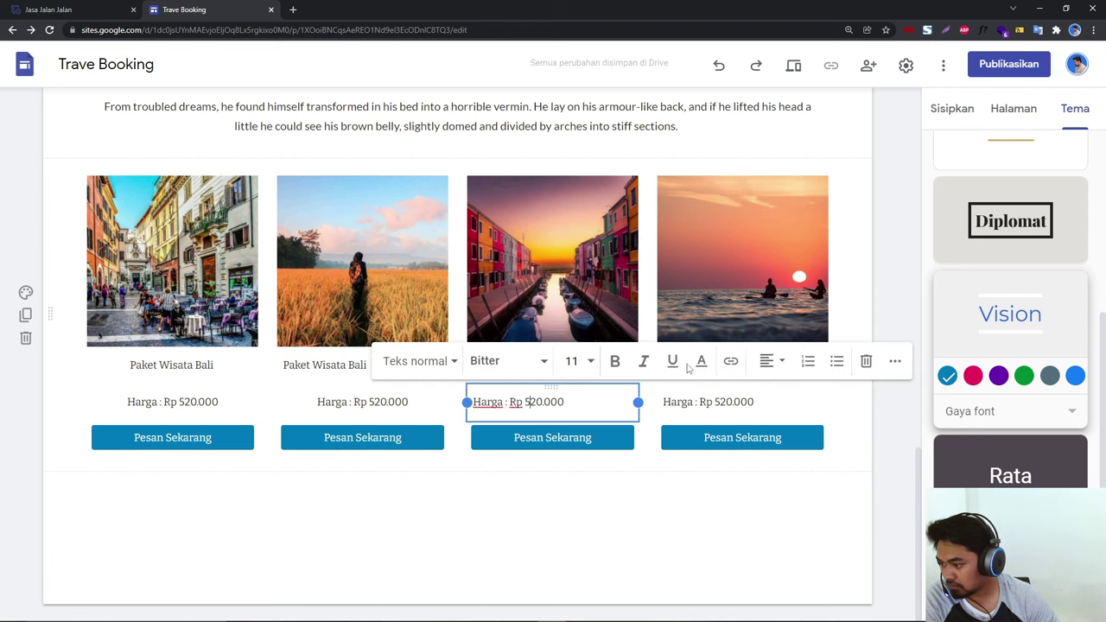
left_click(766, 361)
left_click(766, 401)
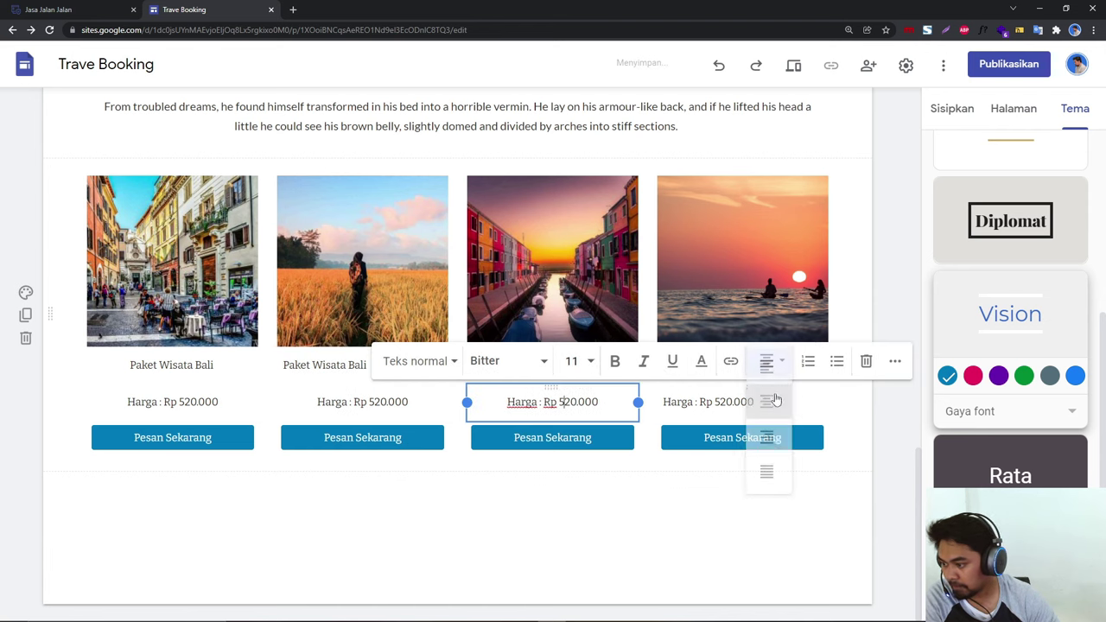
left_click(725, 401)
left_click(767, 362)
left_click(766, 402)
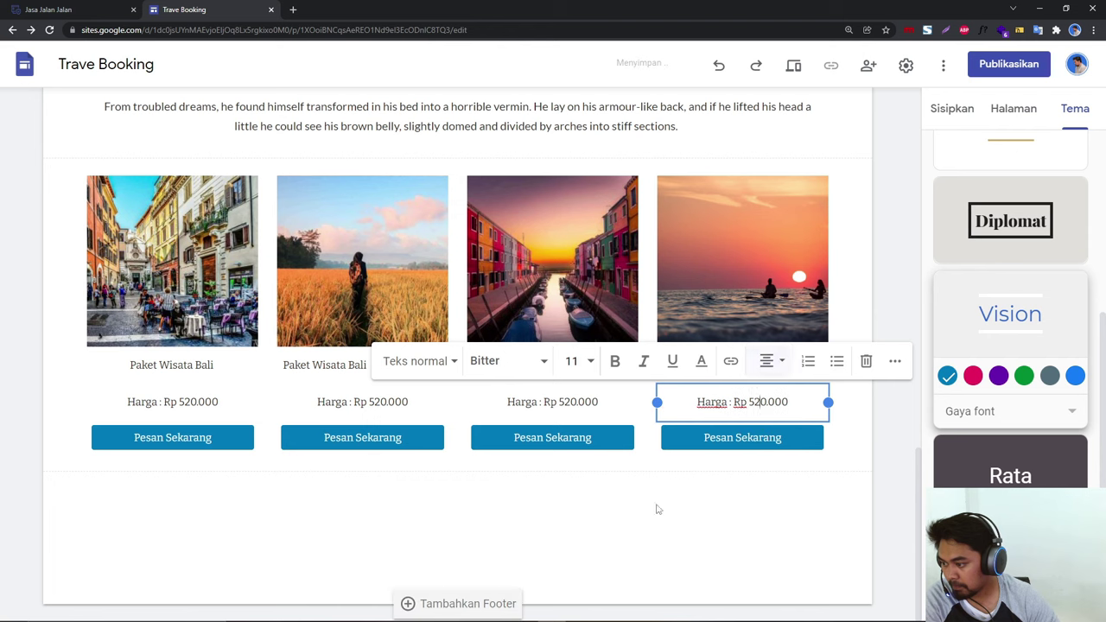
Step: Centre-align the "Paket Wisata Bali" captions of the fourth, third and second packages
left_click(666, 501)
left_click(761, 369)
left_click(767, 325)
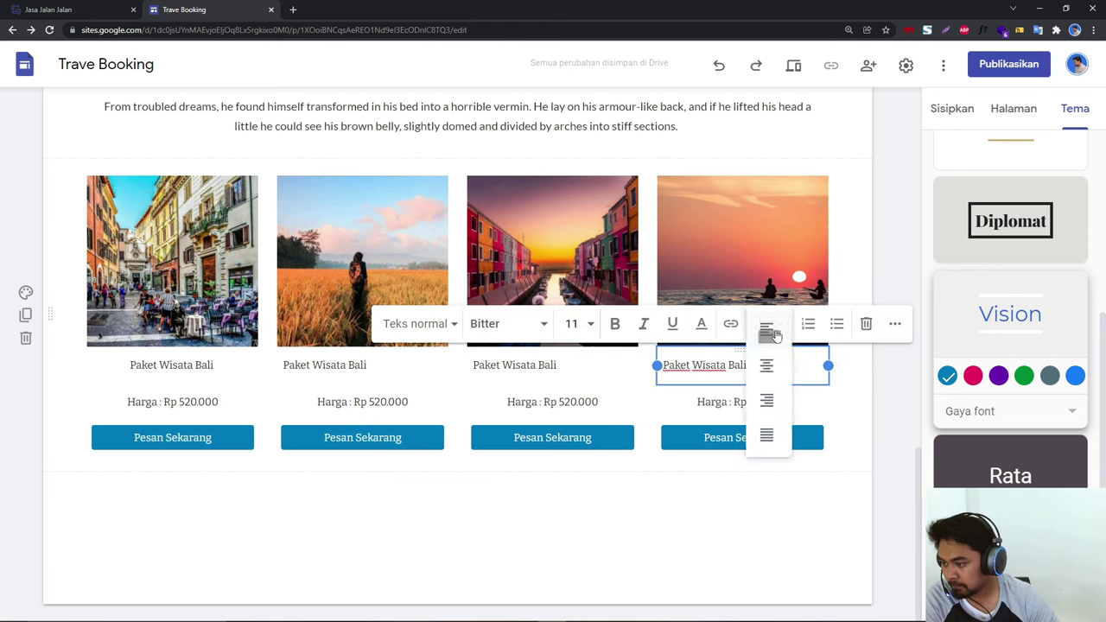
left_click(766, 364)
left_click(560, 367)
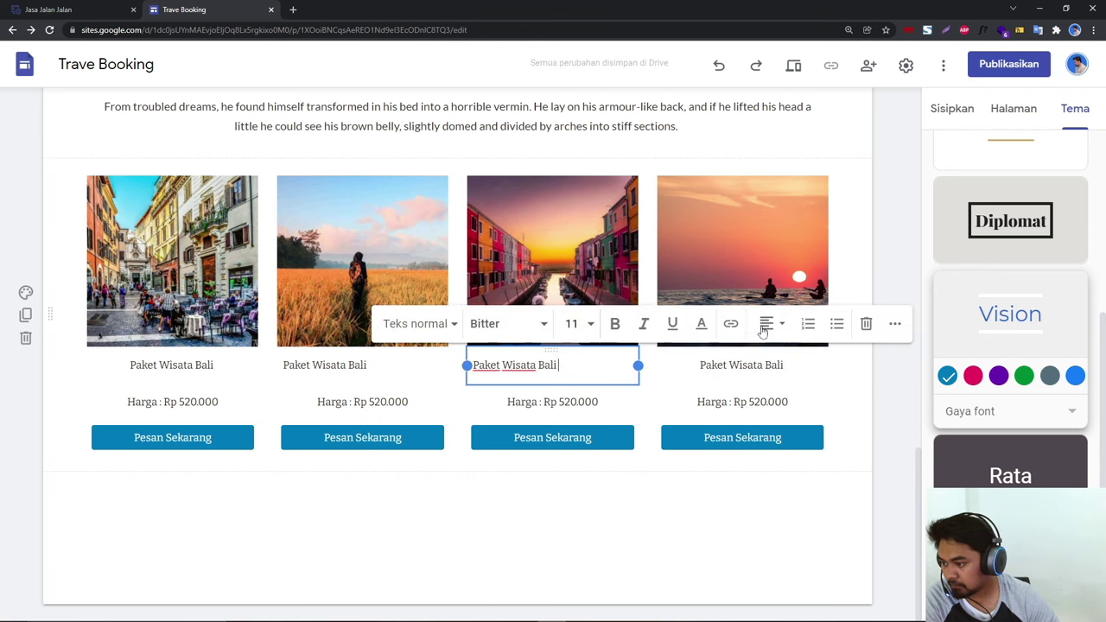
left_click(766, 325)
left_click(768, 363)
left_click(327, 365)
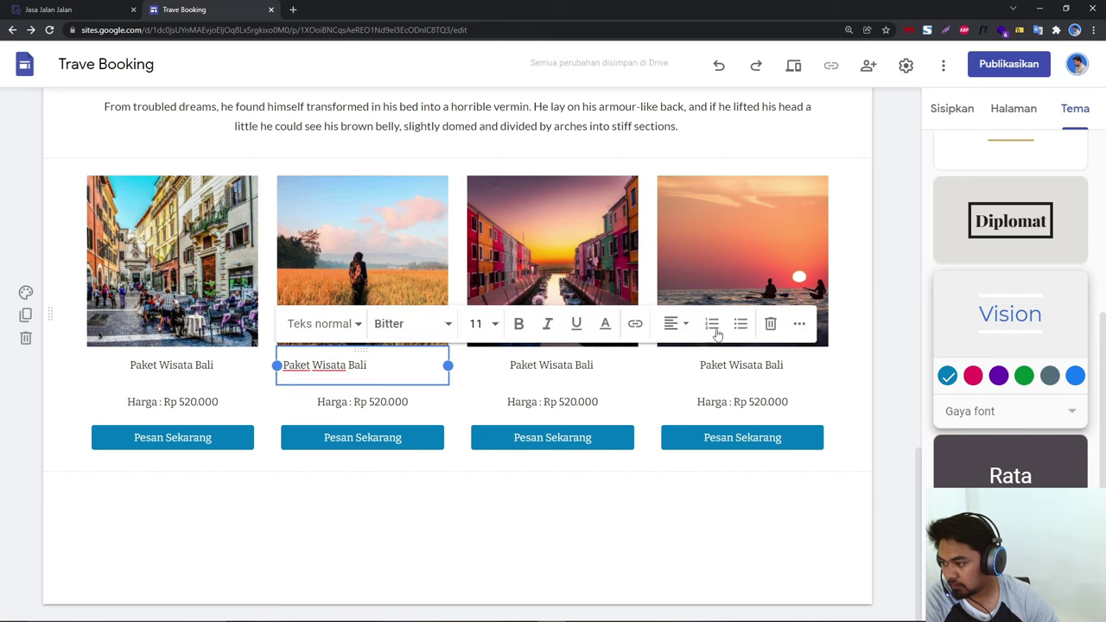
left_click(672, 324)
left_click(670, 363)
left_click(610, 506)
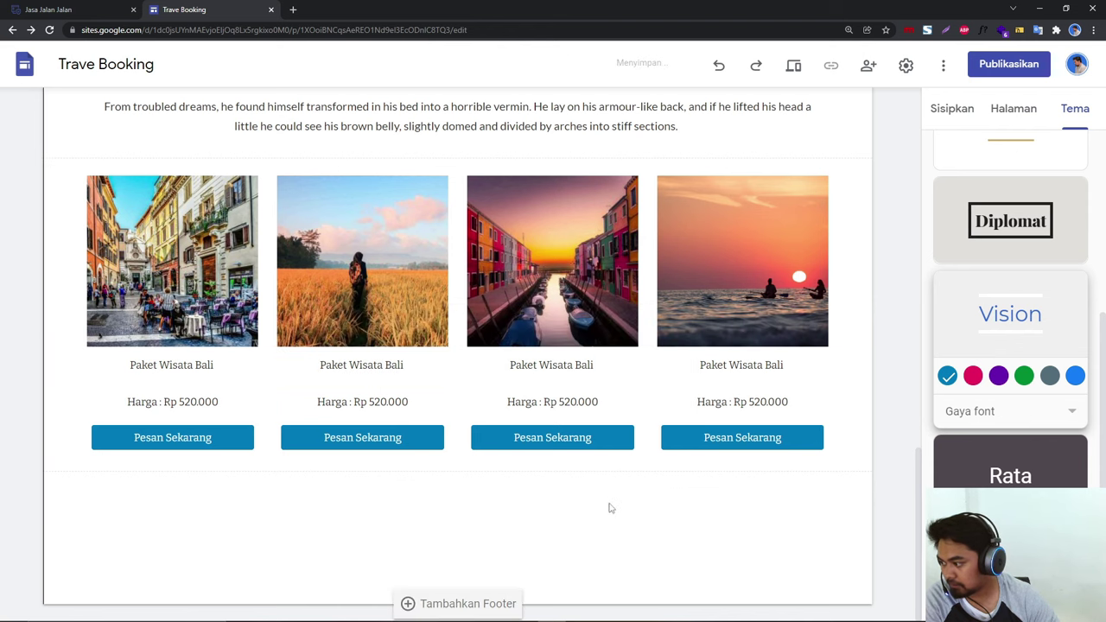
Step: Preview the site and review the whole page from the header image down to the Popular Packages
scroll(610, 507, "up", 5)
scroll(605, 434, "down", 2)
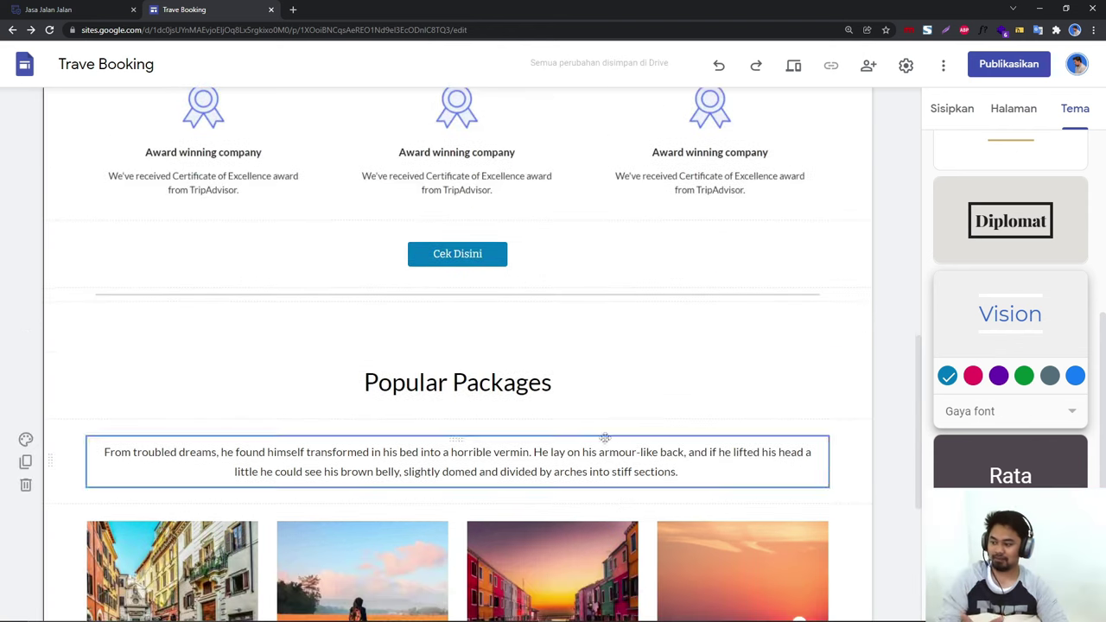
scroll(585, 280, "up", 5)
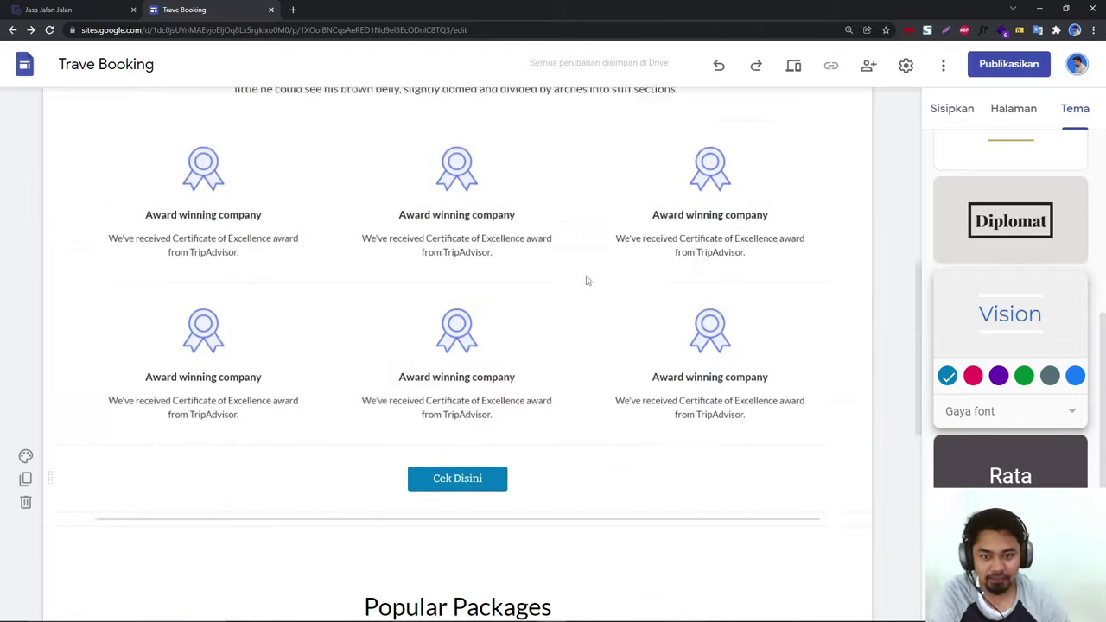
scroll(784, 464, "down", 2)
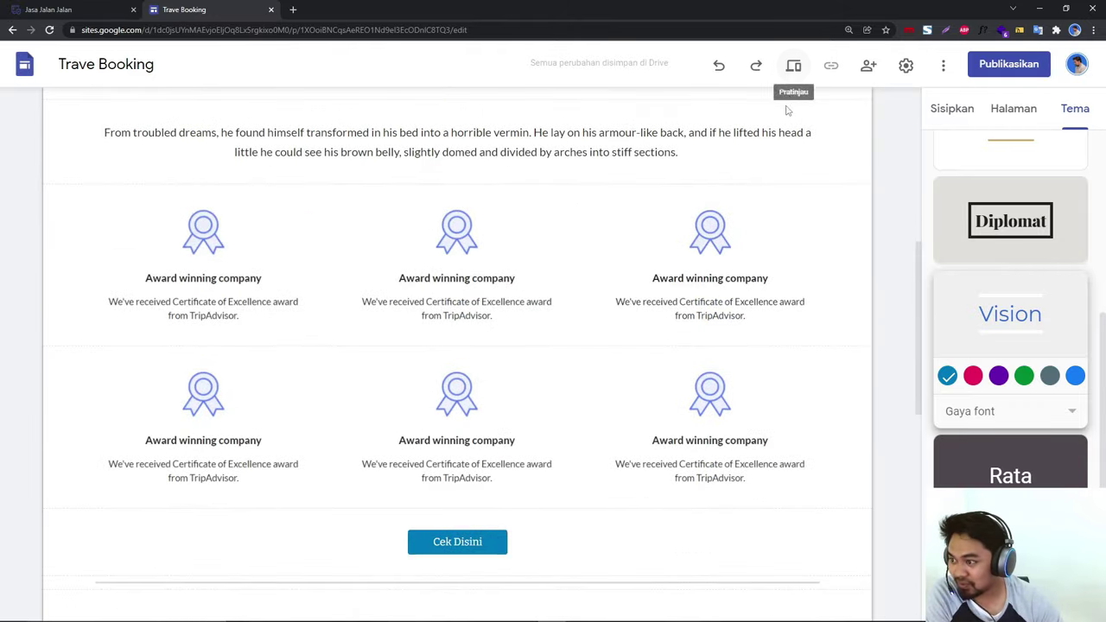
left_click(793, 66)
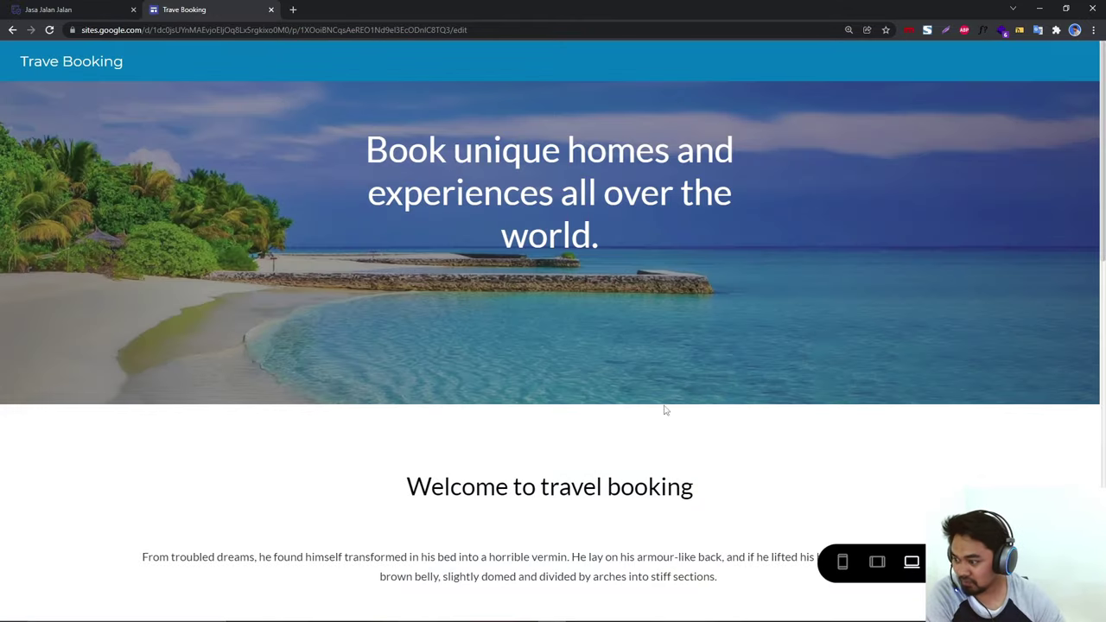
scroll(667, 415, "down", 7)
scroll(667, 440, "down", 4)
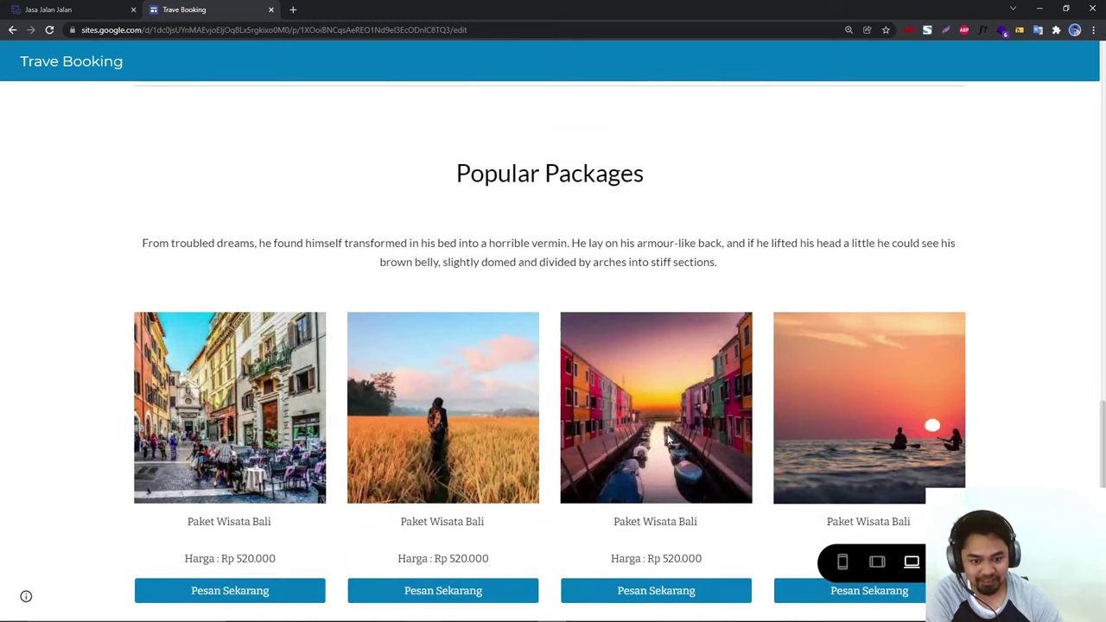
scroll(667, 440, "up", 10)
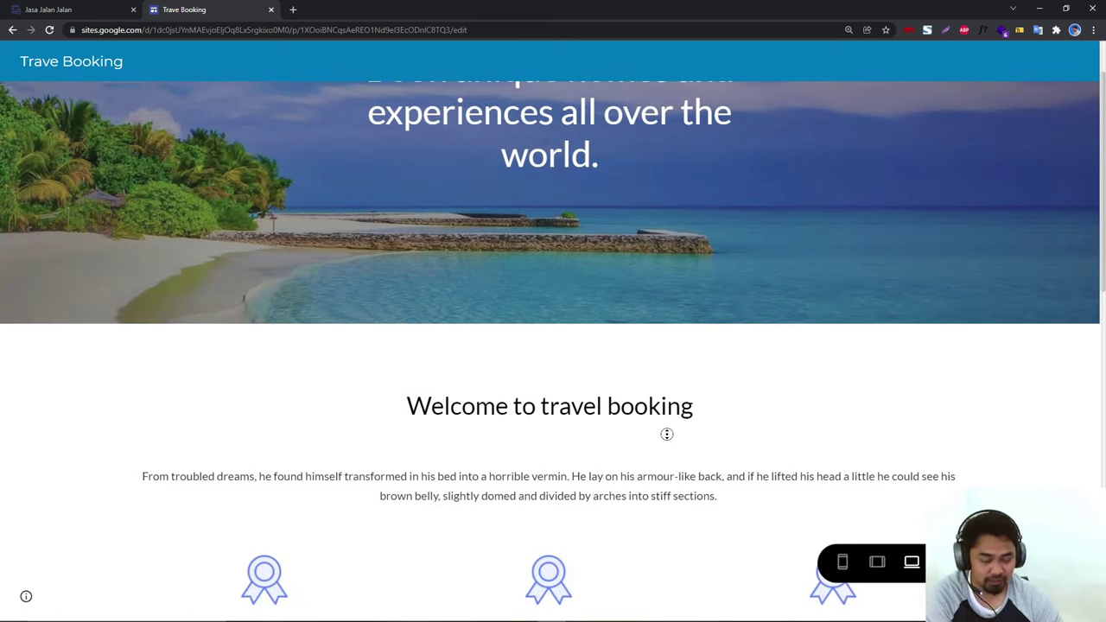
scroll(666, 434, "up", 1)
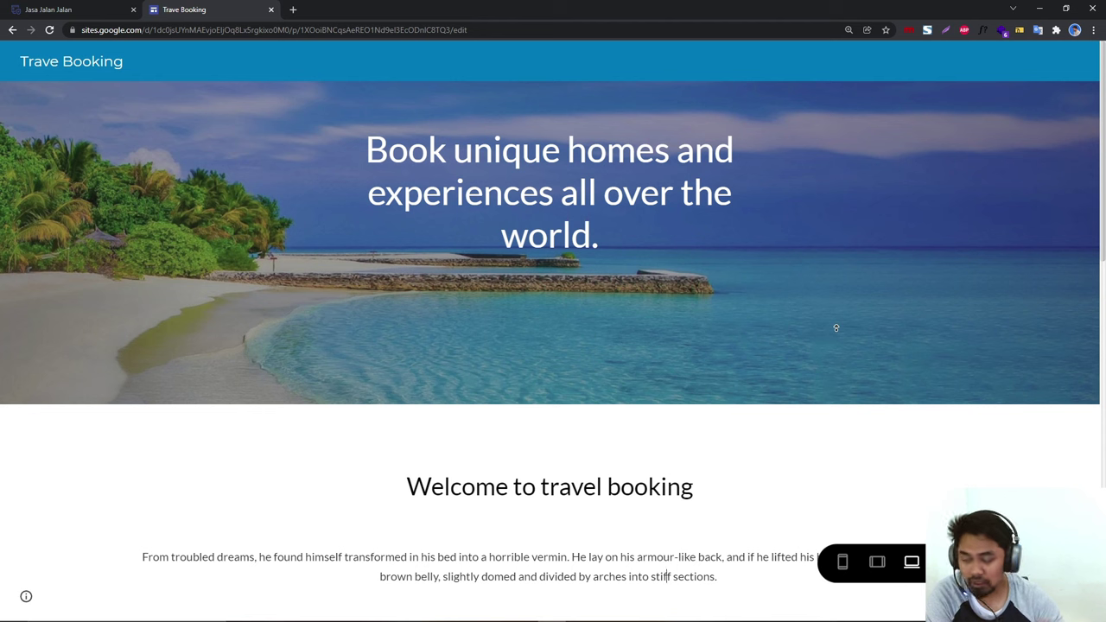
Step: Check the Popular Packages in the preview, then return to editing with the insertable elements shown for the end of the page
scroll(830, 421, "down", 9)
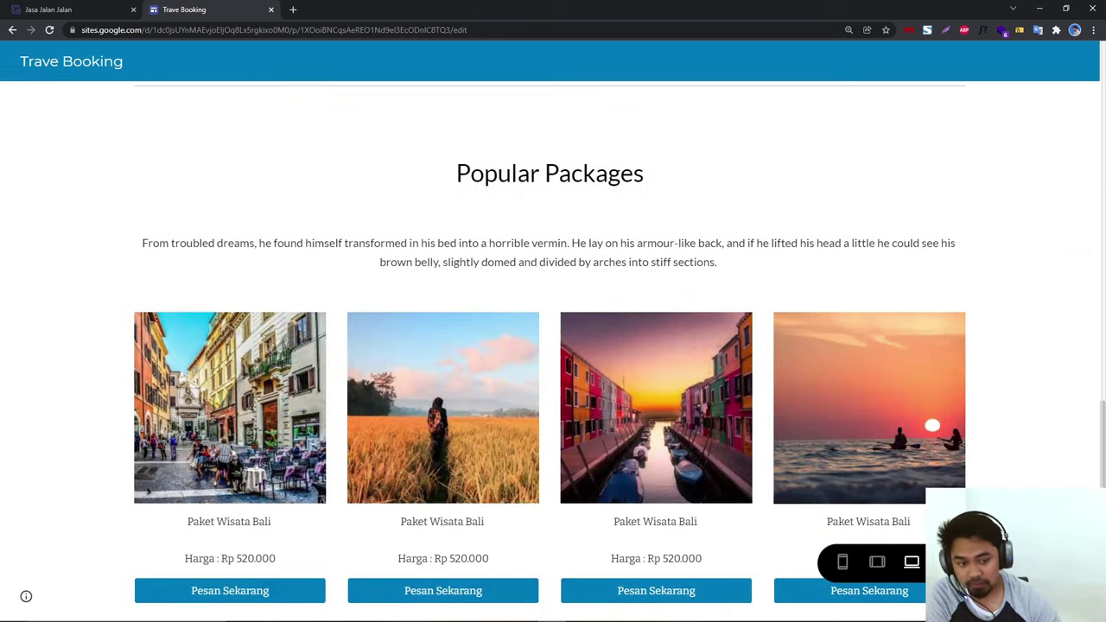
key("alt+Left")
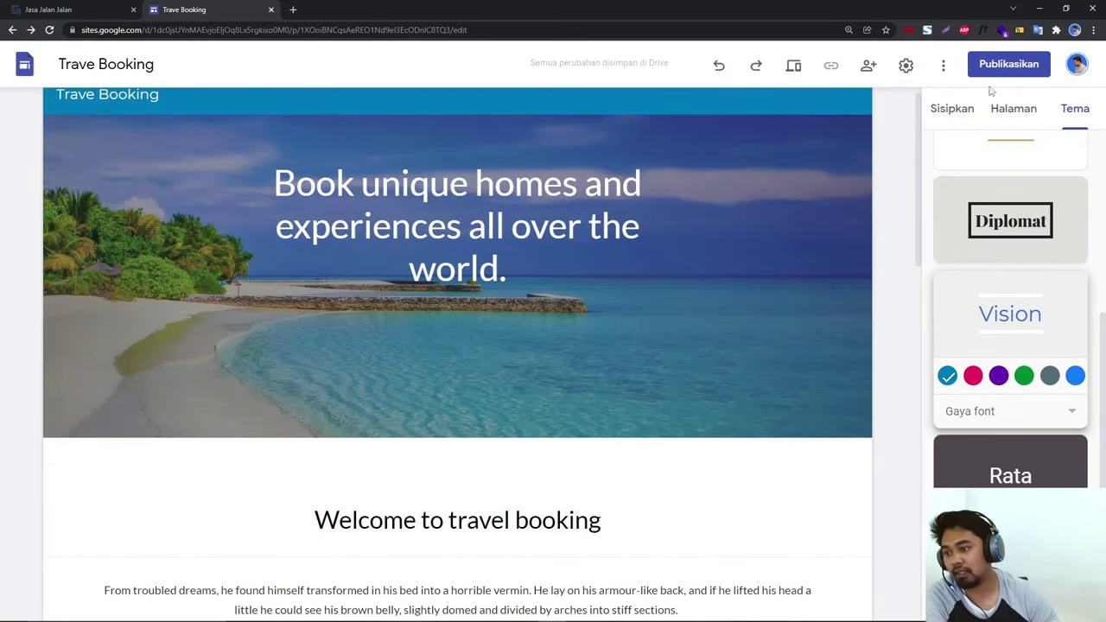
left_click(939, 108)
scroll(894, 311, "down", 10)
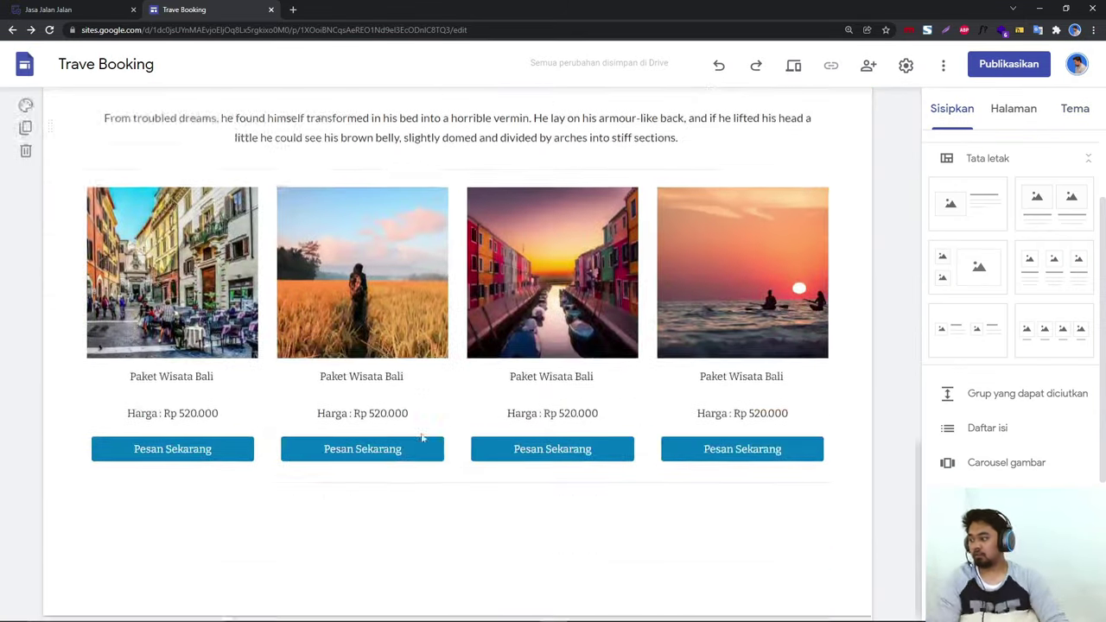
Step: Switch to the demoyt.com reference page, close its developer tools and examine the sections further down the page
left_click(69, 9)
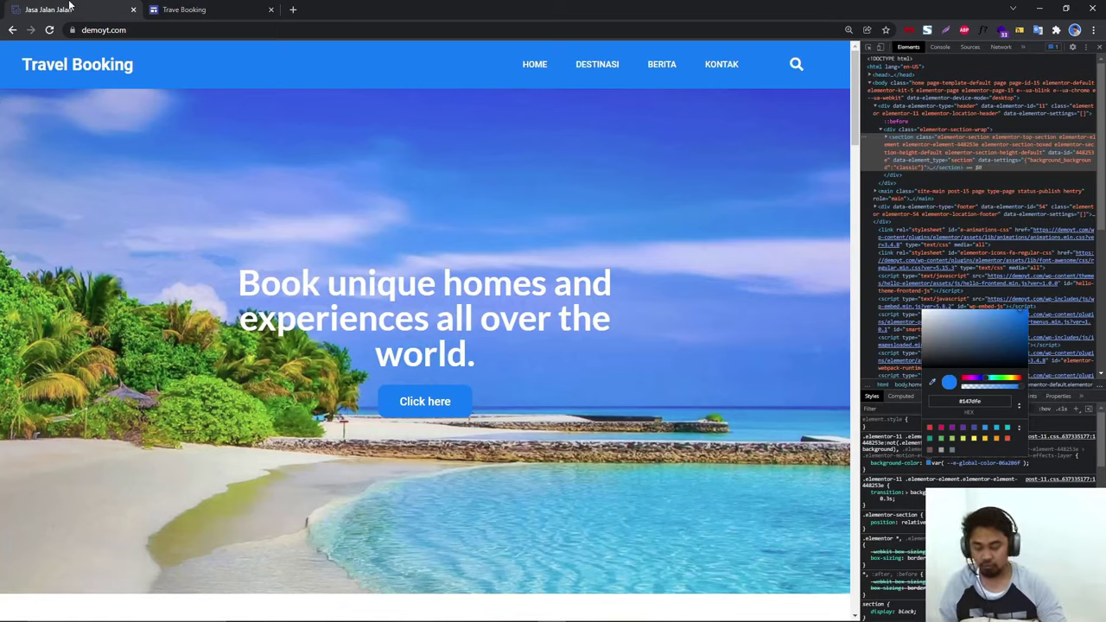
scroll(370, 259, "down", 7)
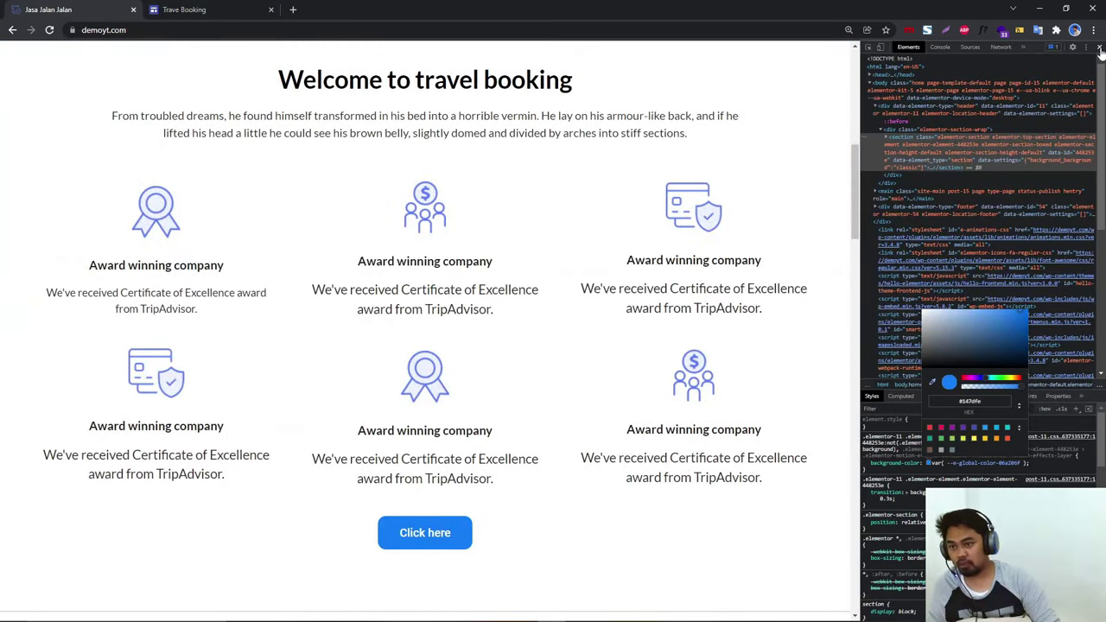
key("F12")
scroll(505, 390, "down", 10)
scroll(505, 391, "down", 3)
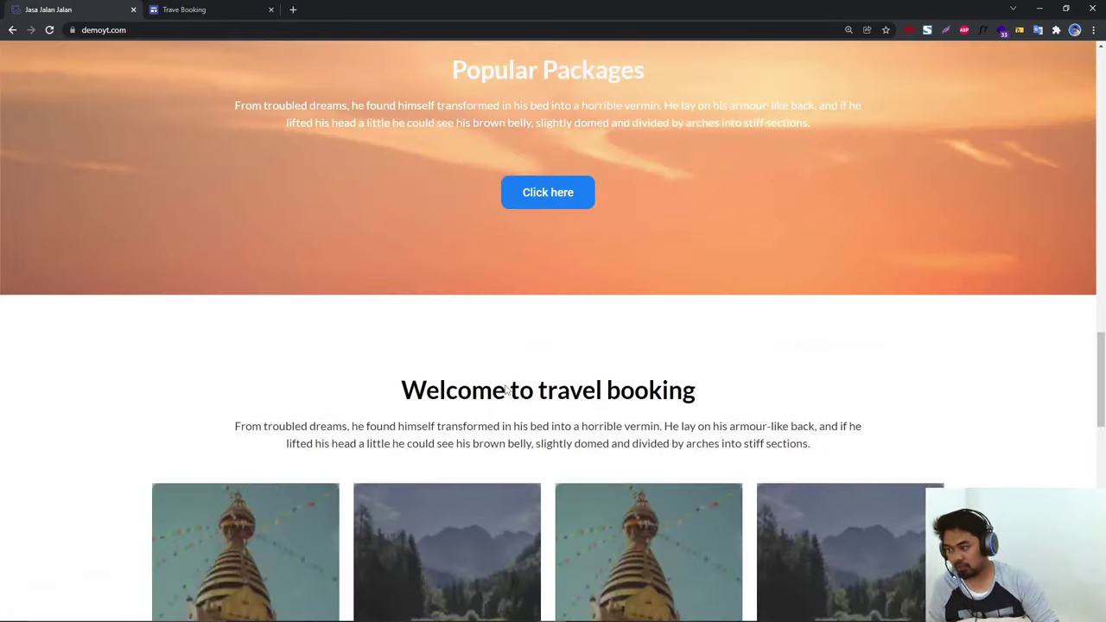
Step: Review the Popular Packages banner on the reference site, and go to the header of the Trave Booking site in Google Sites
scroll(506, 388, "up", 2)
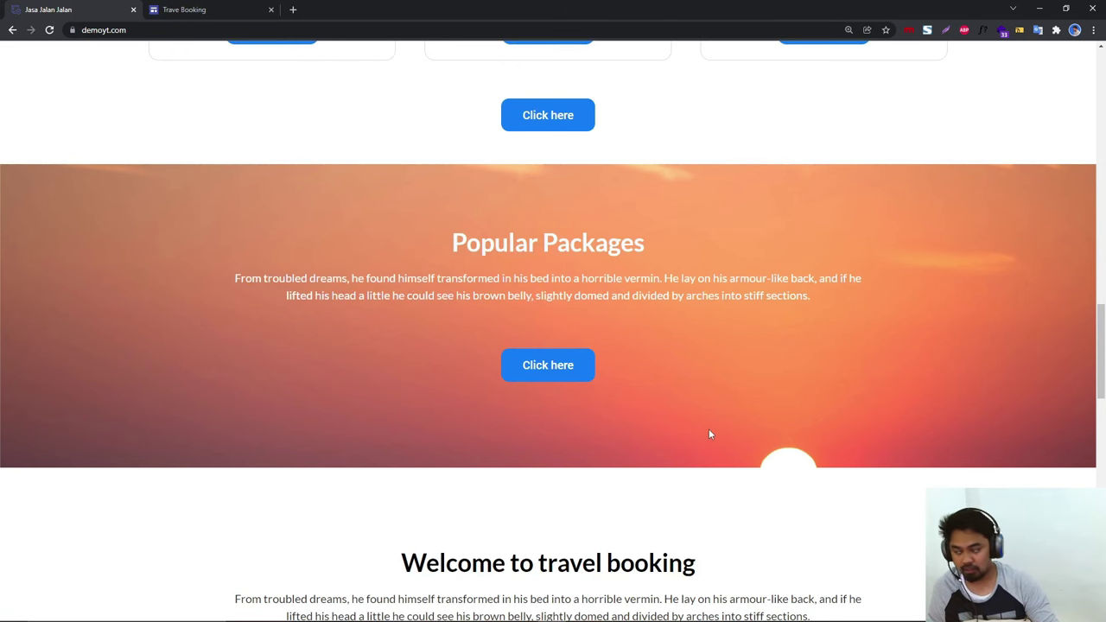
left_click(231, 9)
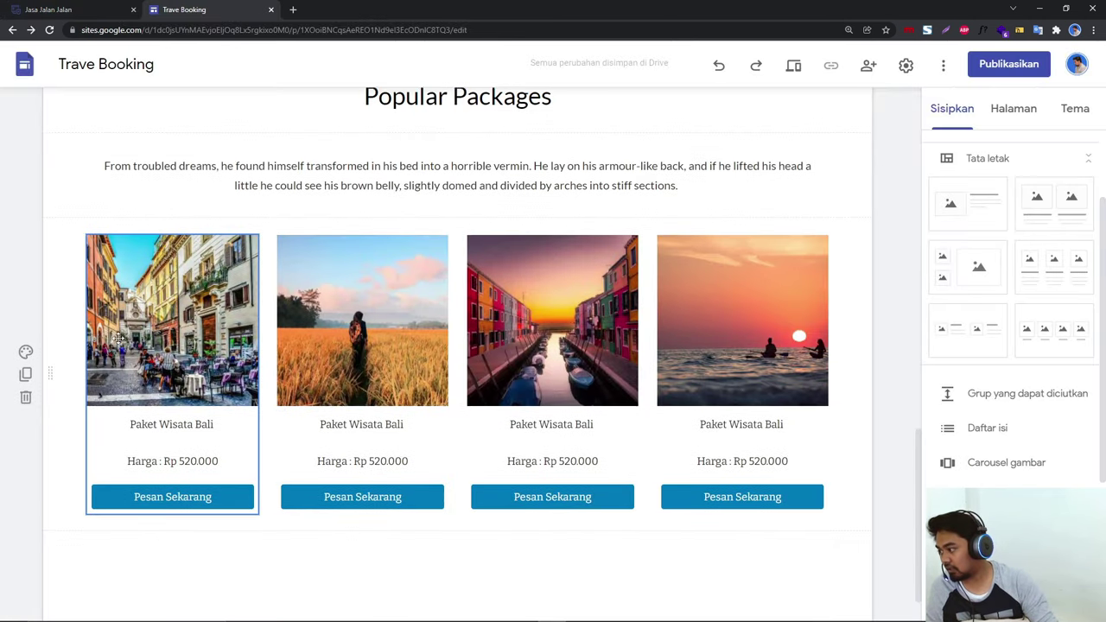
scroll(160, 260, "up", 2)
scroll(344, 222, "up", 2)
scroll(343, 222, "up", 5)
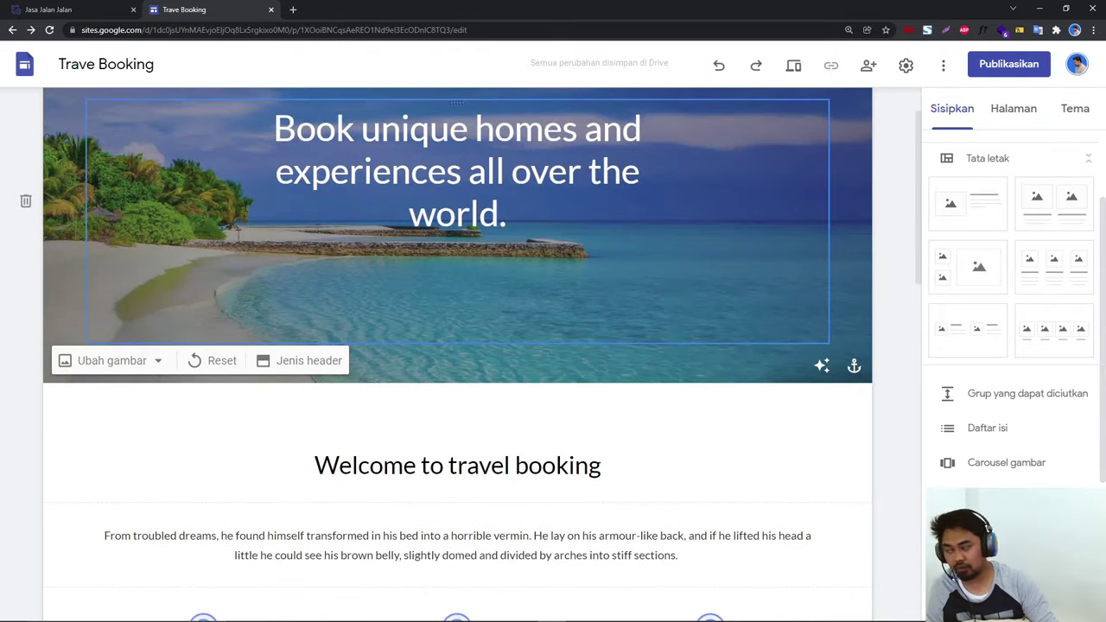
scroll(808, 363, "up", 1)
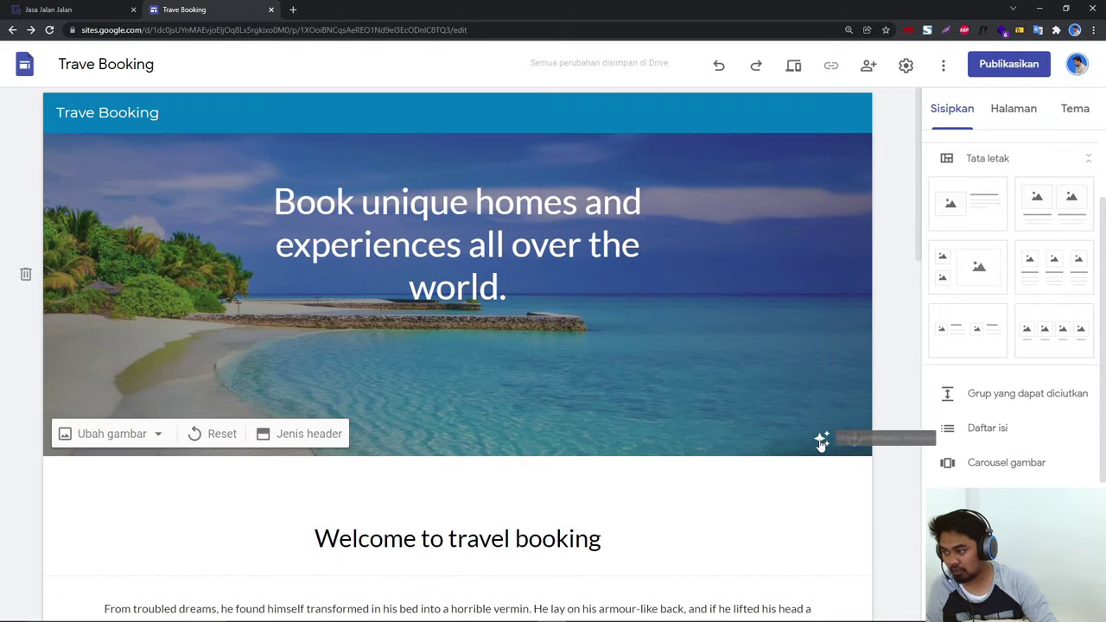
Step: Toggle the header image's readability adjustment off and on to compare its look, discarding the stray empty text box added to the header
left_click(821, 441)
left_click(820, 446)
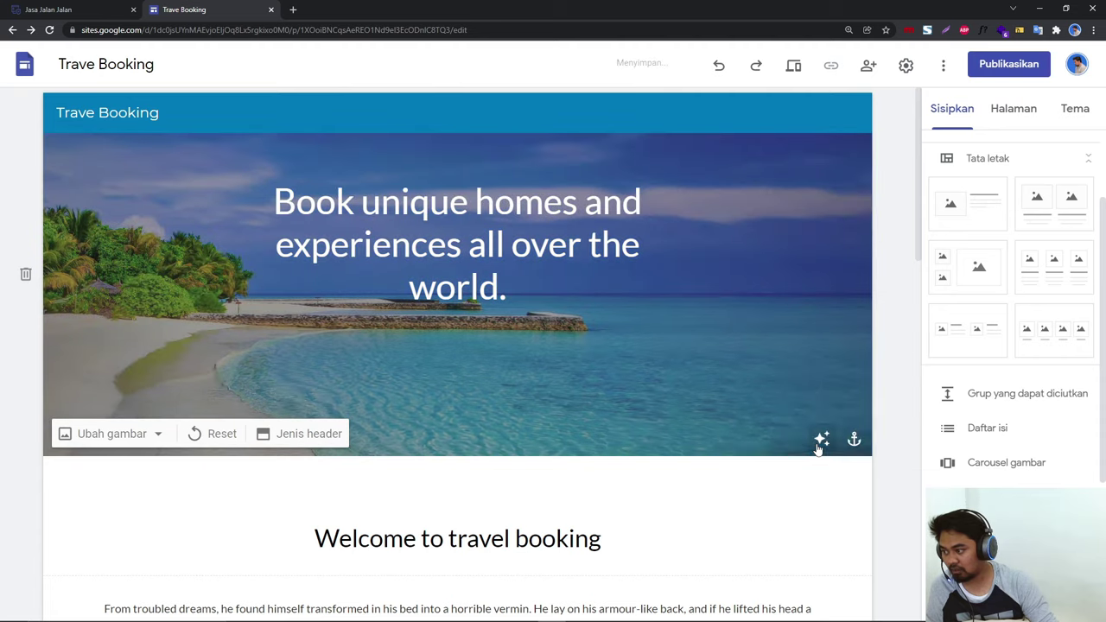
double_click(819, 446)
left_click(815, 444)
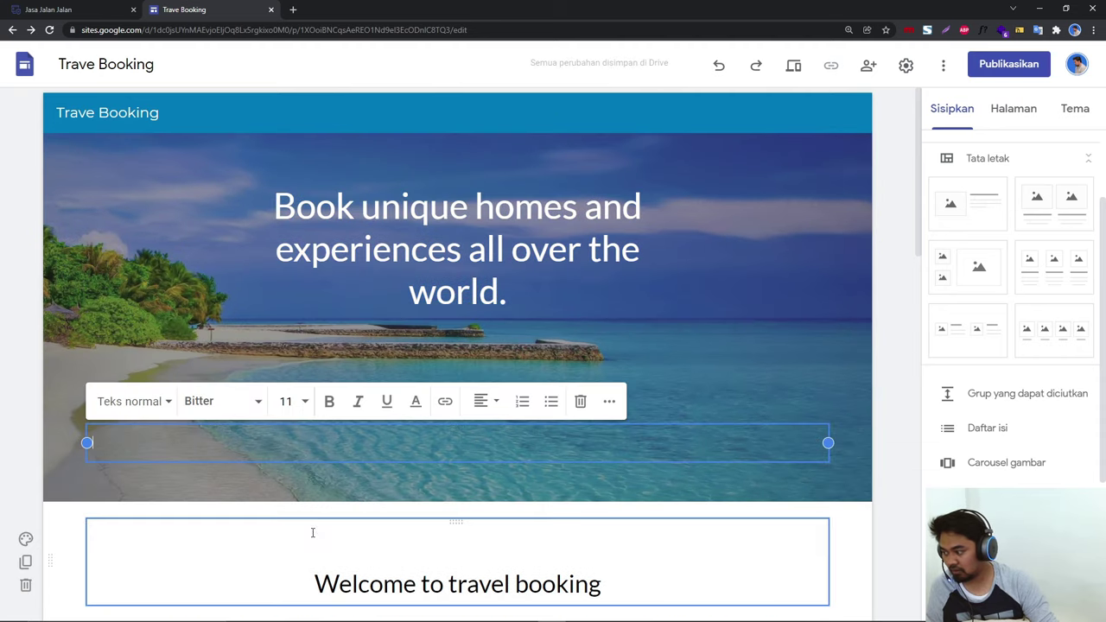
left_click(581, 403)
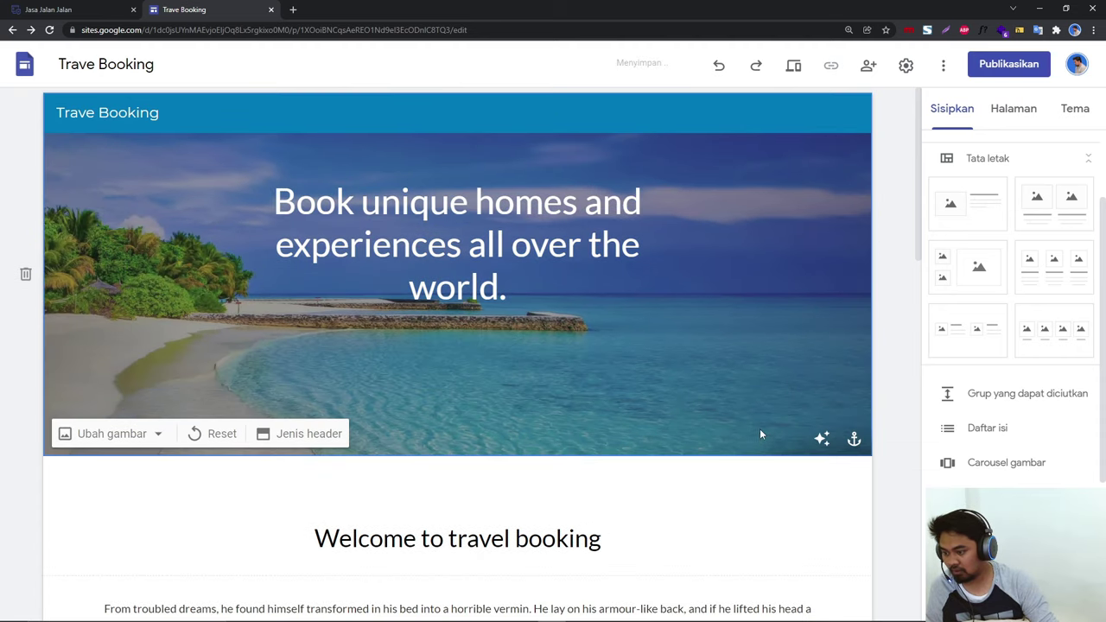
left_click(822, 441)
left_click(821, 441)
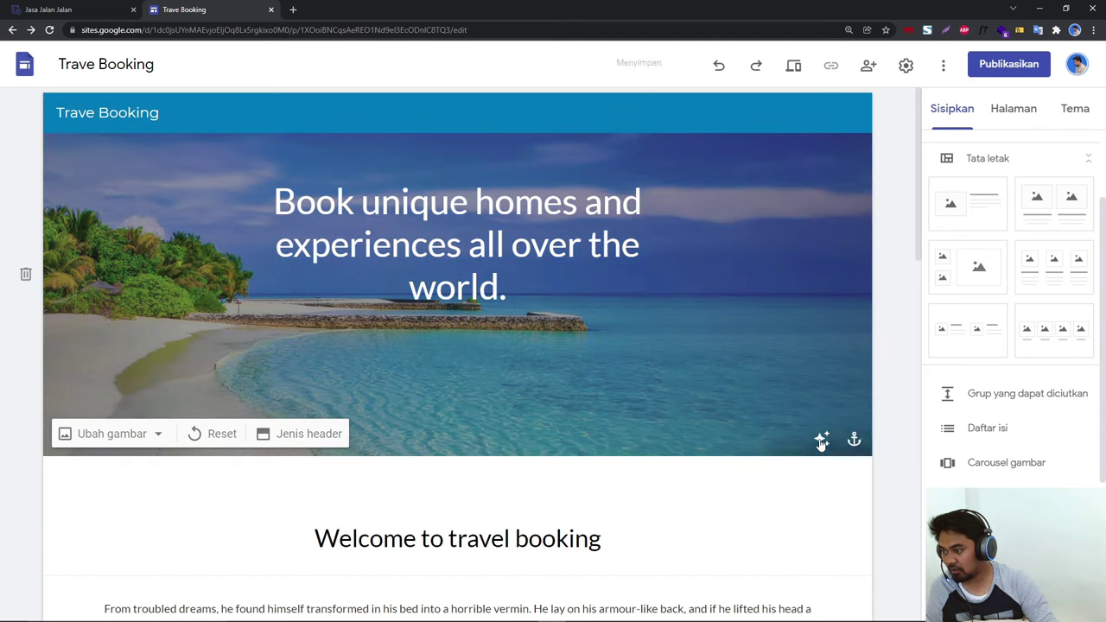
left_click(821, 441)
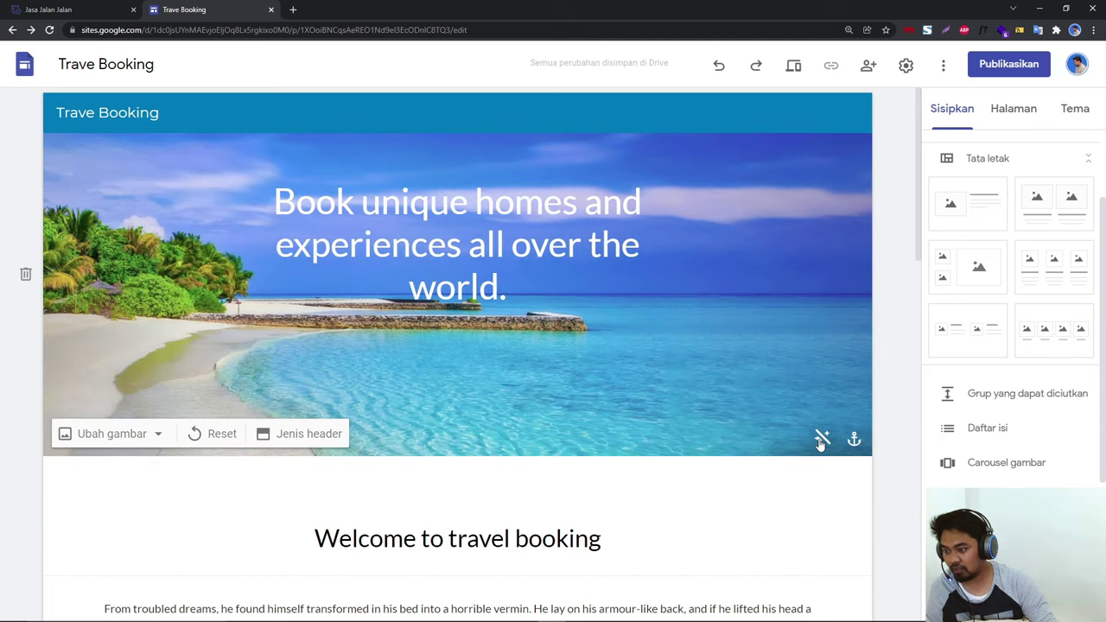
left_click(821, 442)
Step: Examine the image gallery, News section and footer below the Popular Packages banner on the reference site
scroll(601, 416, "down", 3)
scroll(601, 415, "down", 7)
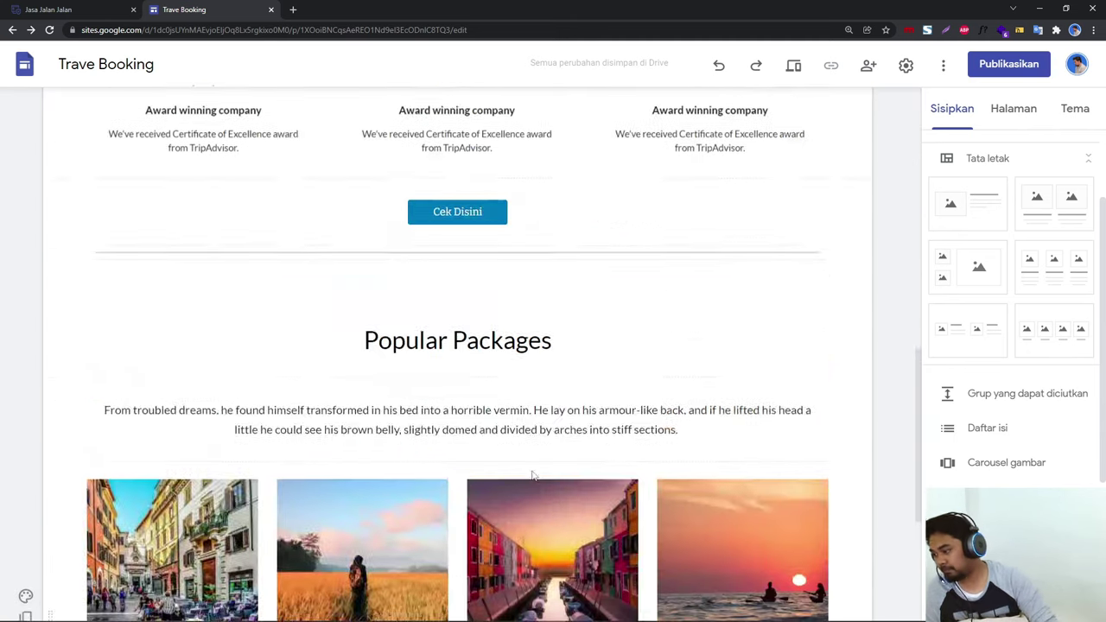
left_click(39, 7)
scroll(444, 378, "down", 8)
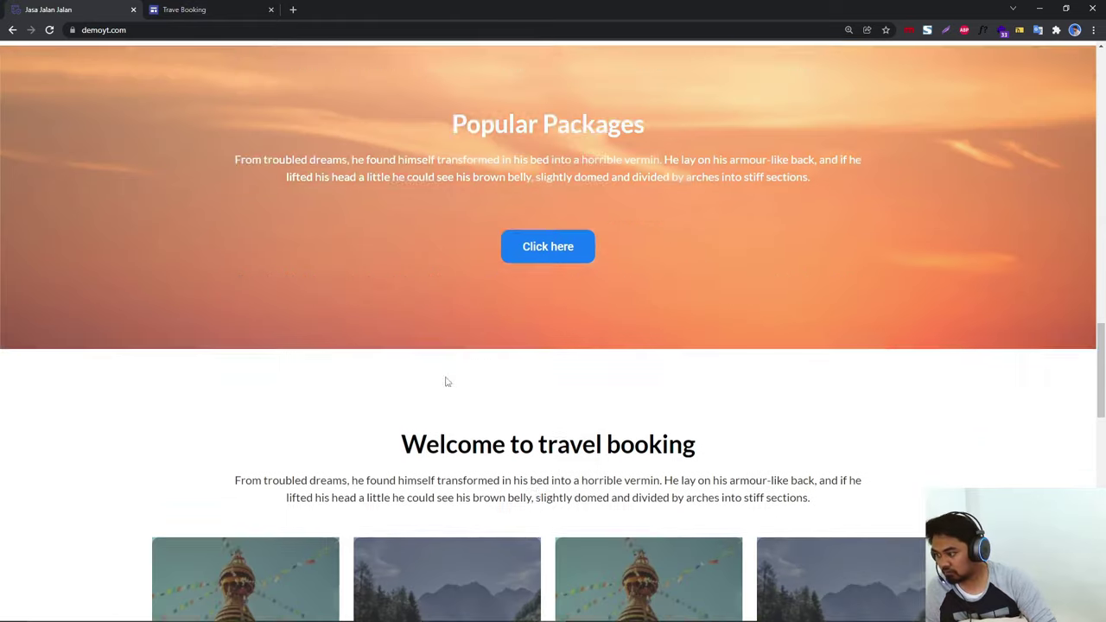
scroll(457, 288, "up", 2)
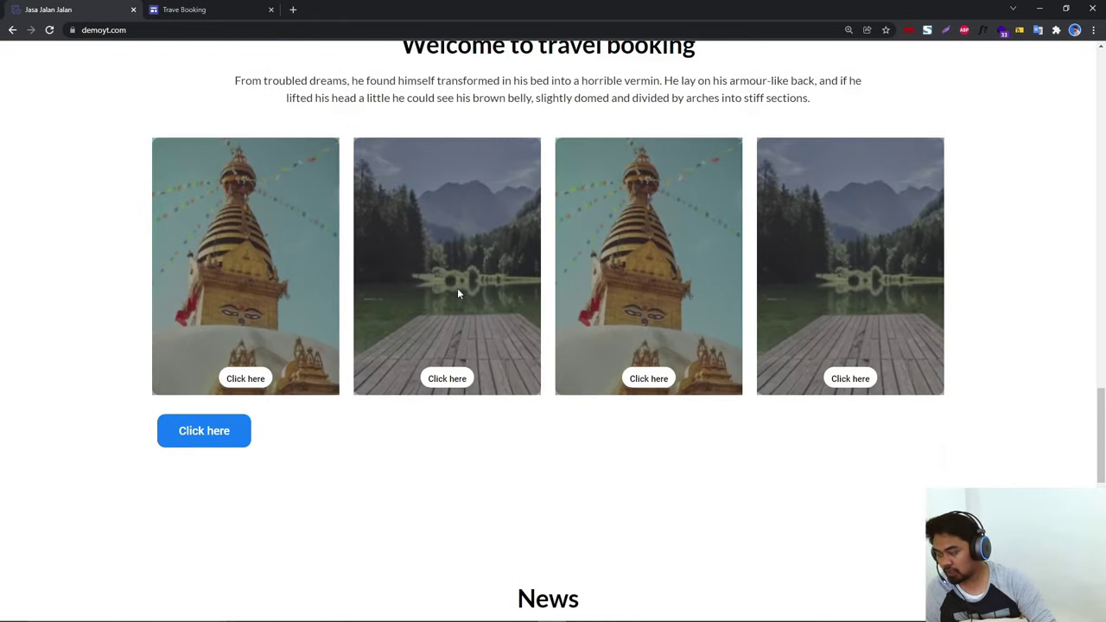
scroll(593, 332, "down", 5)
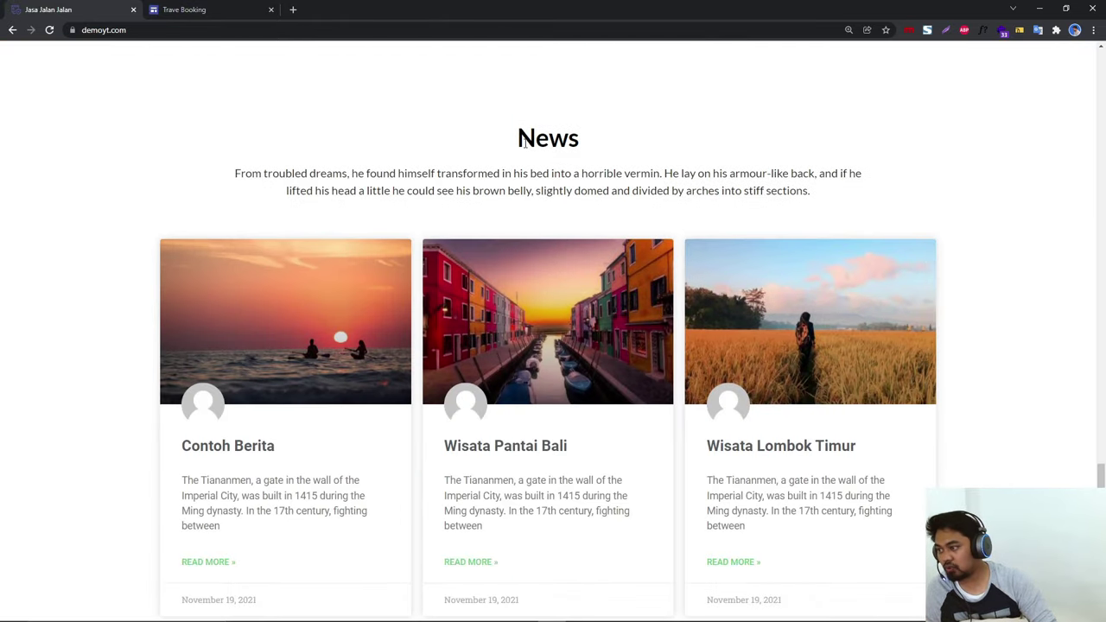
left_click_drag(518, 137, 664, 179)
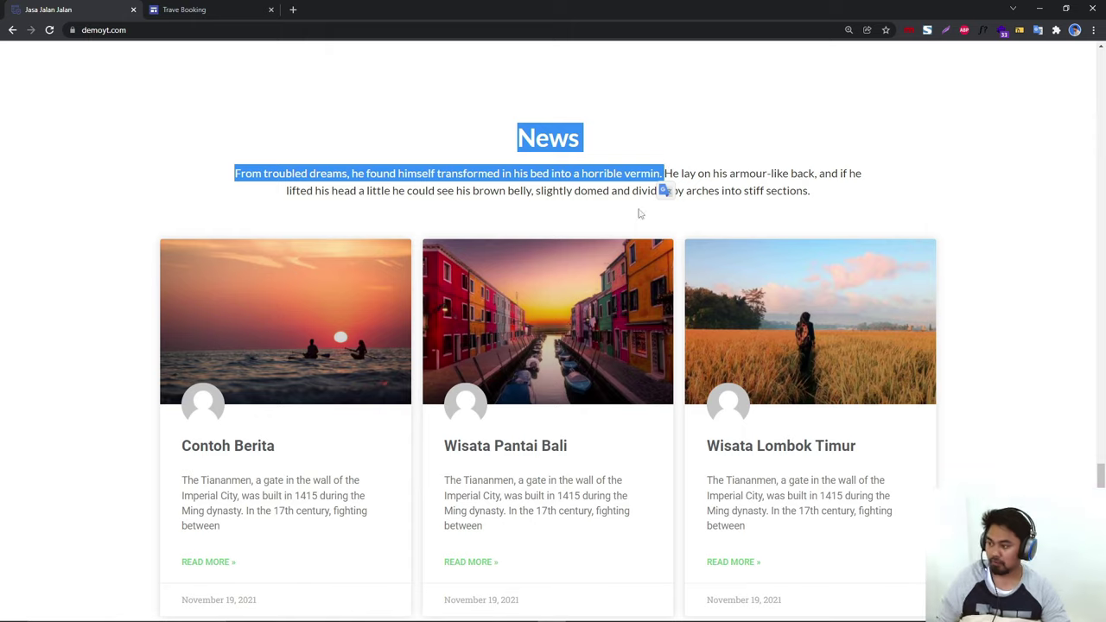
scroll(603, 389, "down", 3)
scroll(602, 390, "down", 1)
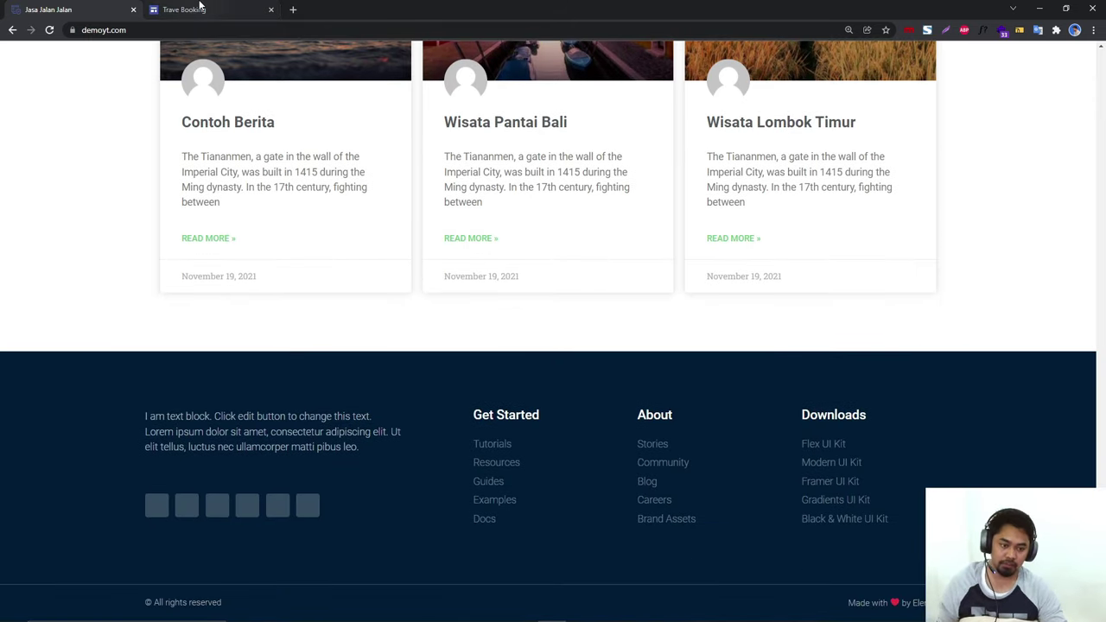
Step: In the Trave Booking editor, duplicate the Popular Packages heading section and the description paragraph section beneath it
left_click(200, 9)
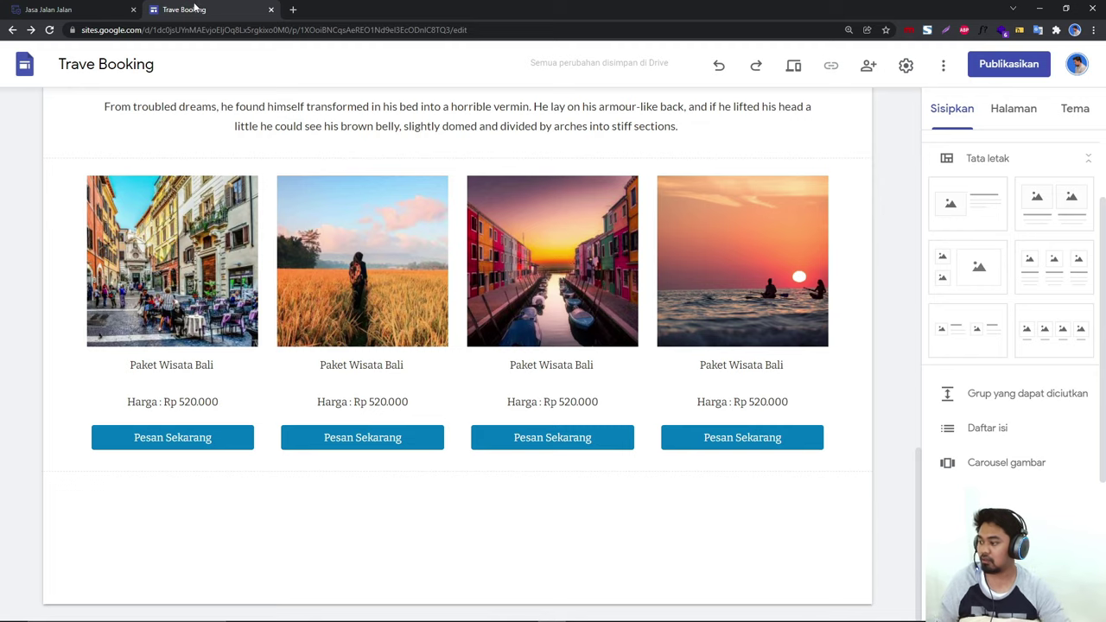
scroll(363, 320, "up", 3)
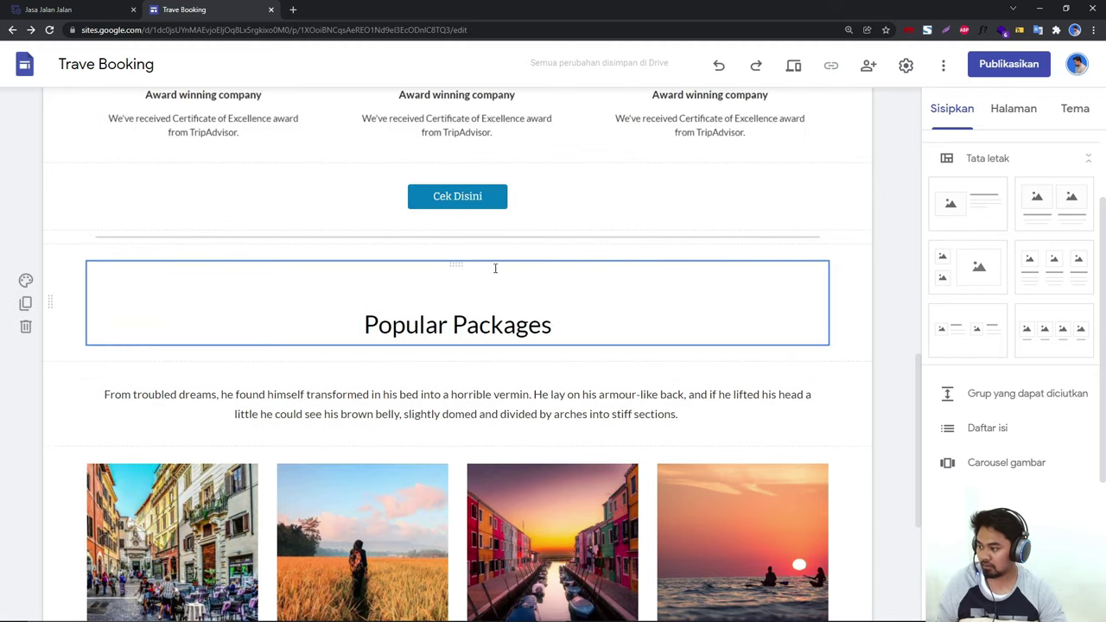
left_click(25, 303)
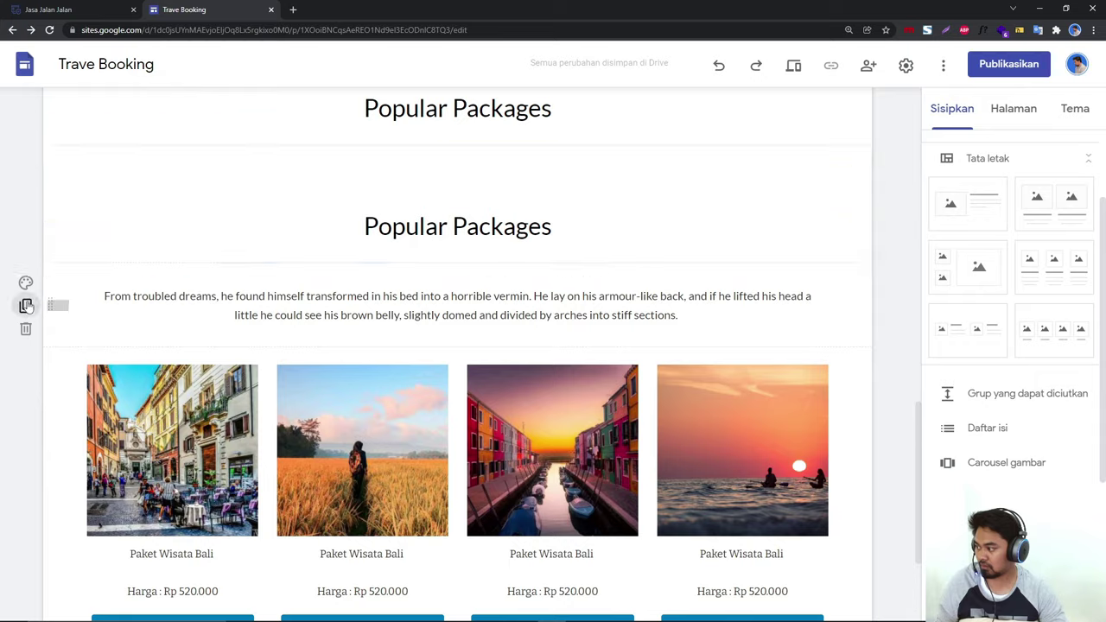
left_click(26, 305)
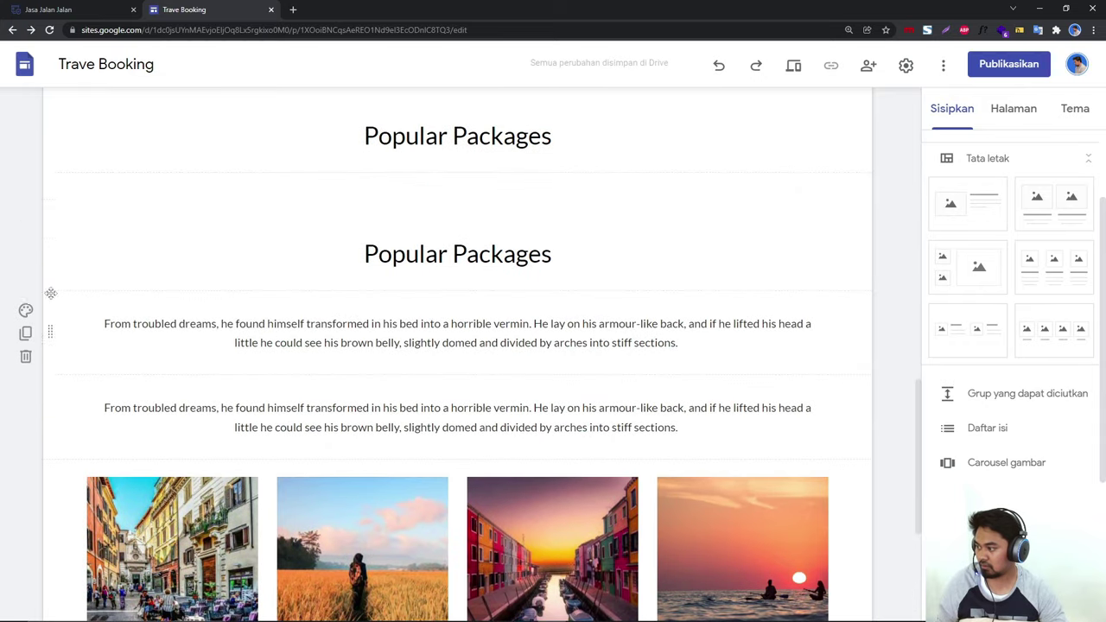
Step: Move the extra Popular Packages heading and description paragraph below the four package cards
left_click_drag(50, 234, 94, 510)
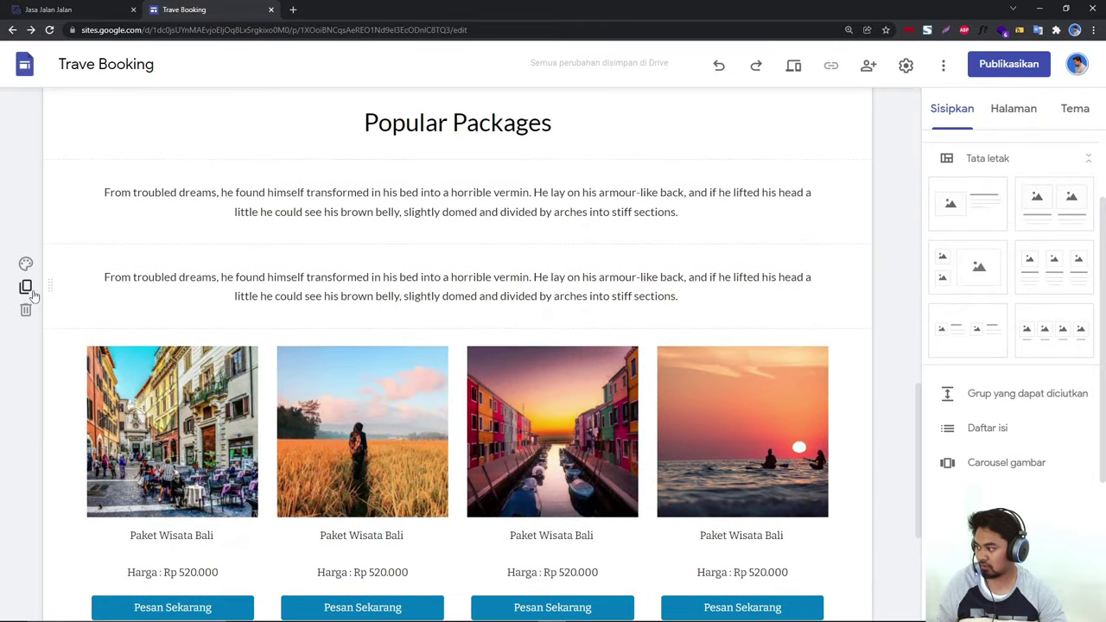
left_click_drag(49, 286, 82, 504)
scroll(346, 406, "down", 1)
Step: Replace the Popular Packages heading below the package cards with "Promo Diskon 50%"
left_click(379, 354)
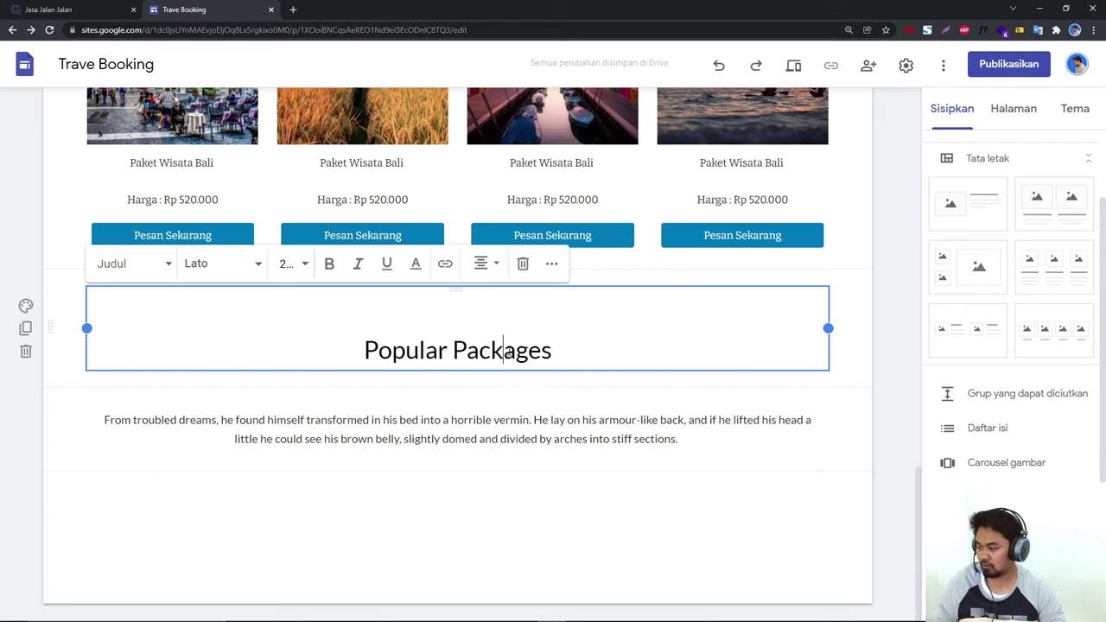
left_click_drag(591, 349, 337, 352)
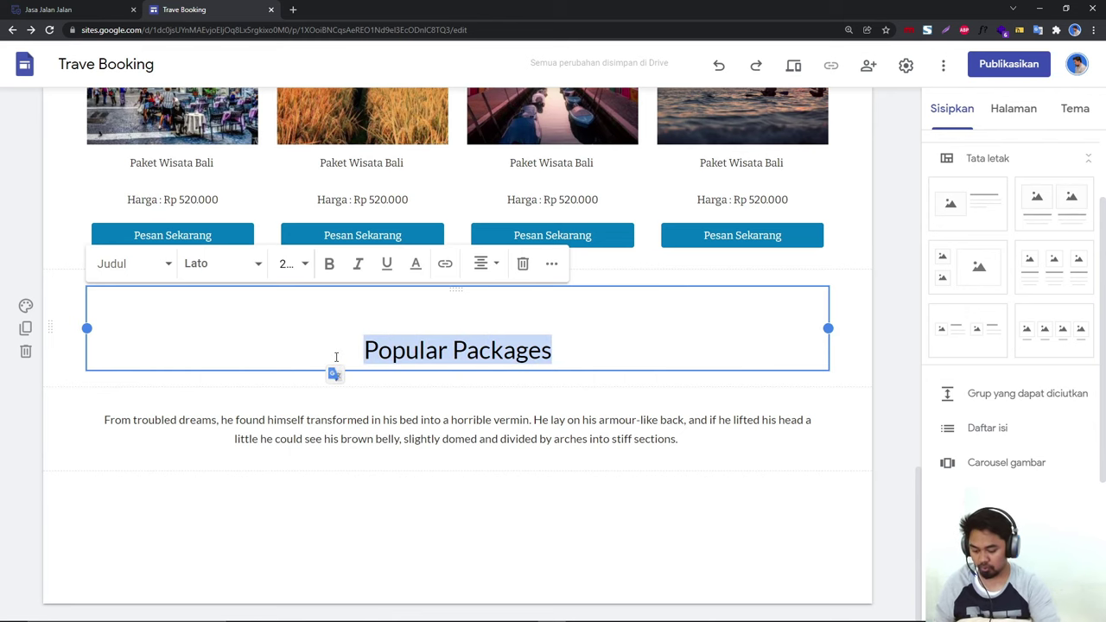
type("Promo ")
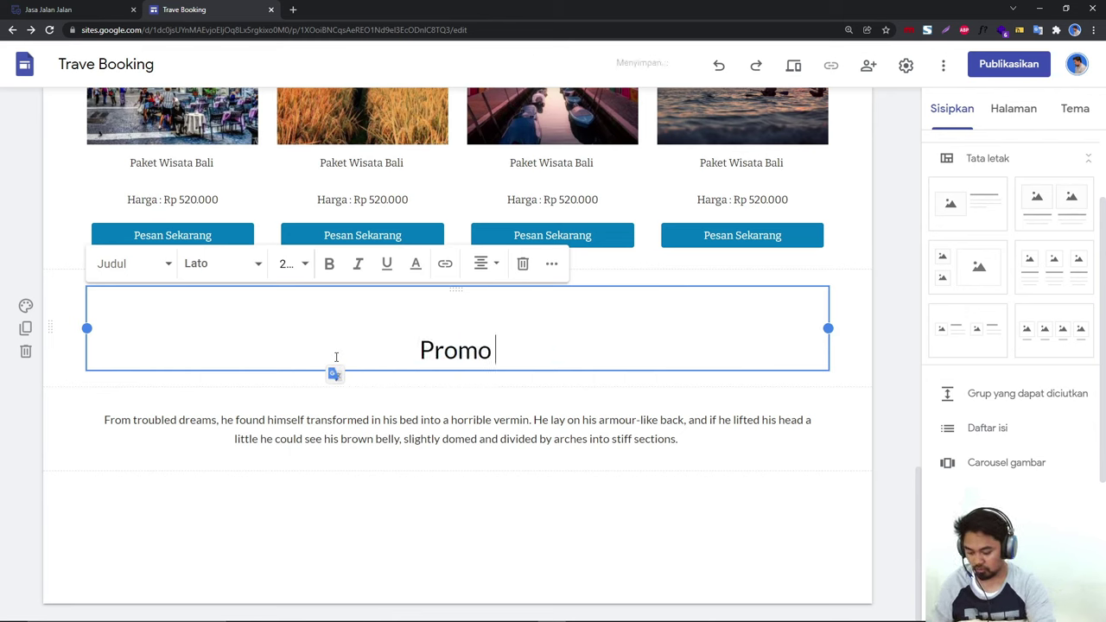
type("diskon")
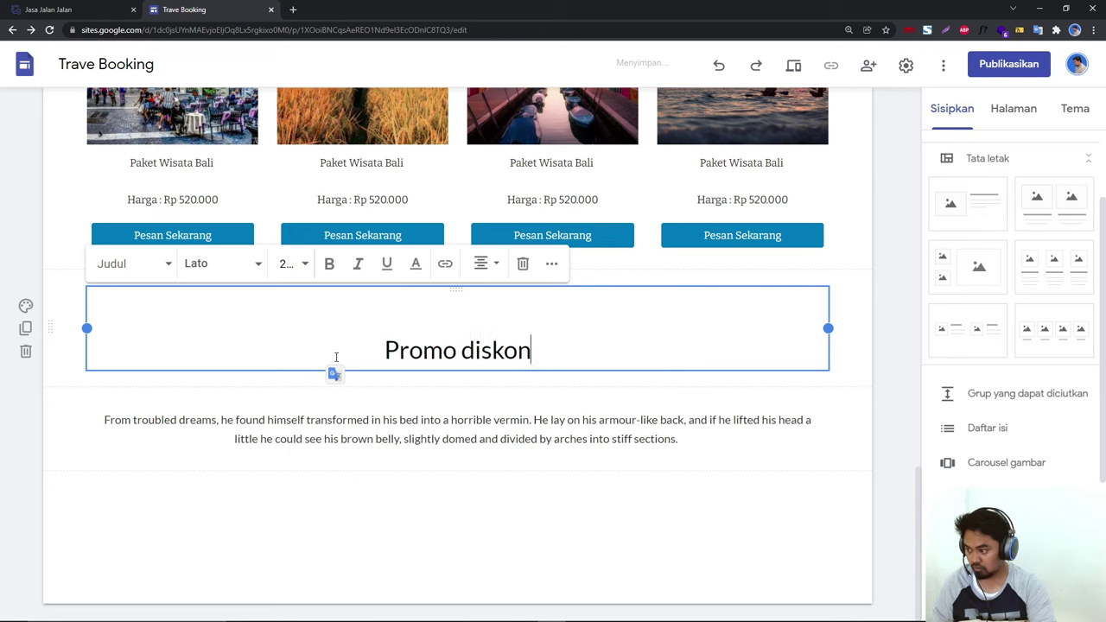
key("BackSpace")
key("BackSpace")
key("BackSpace")
key("BackSpace")
key("BackSpace")
key("BackSpace")
key("BackSpace")
key("BackSpace")
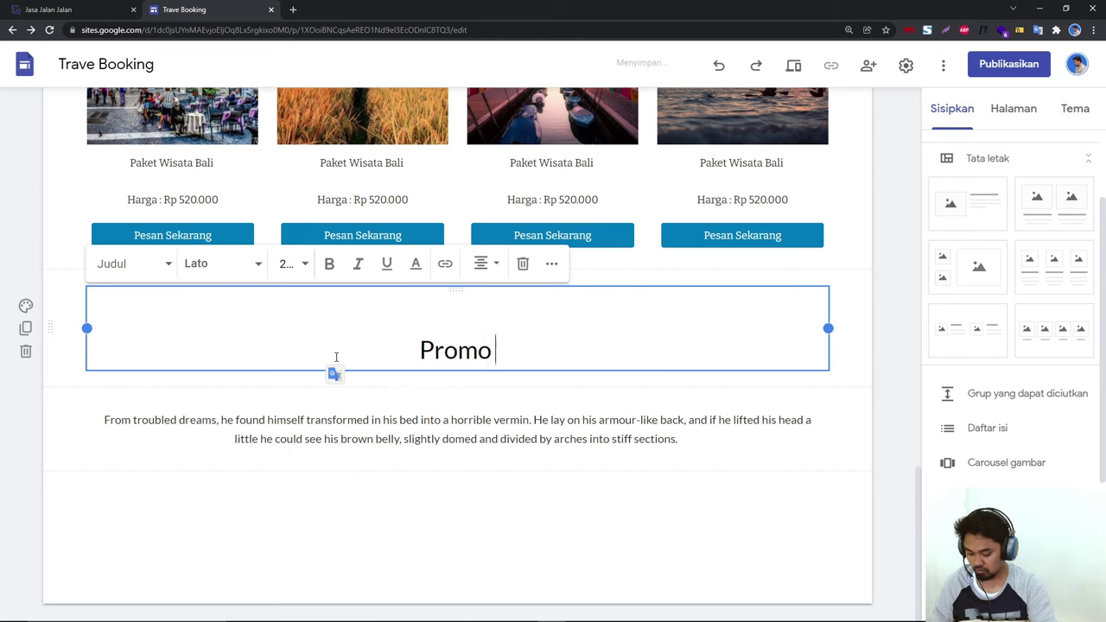
type("D")
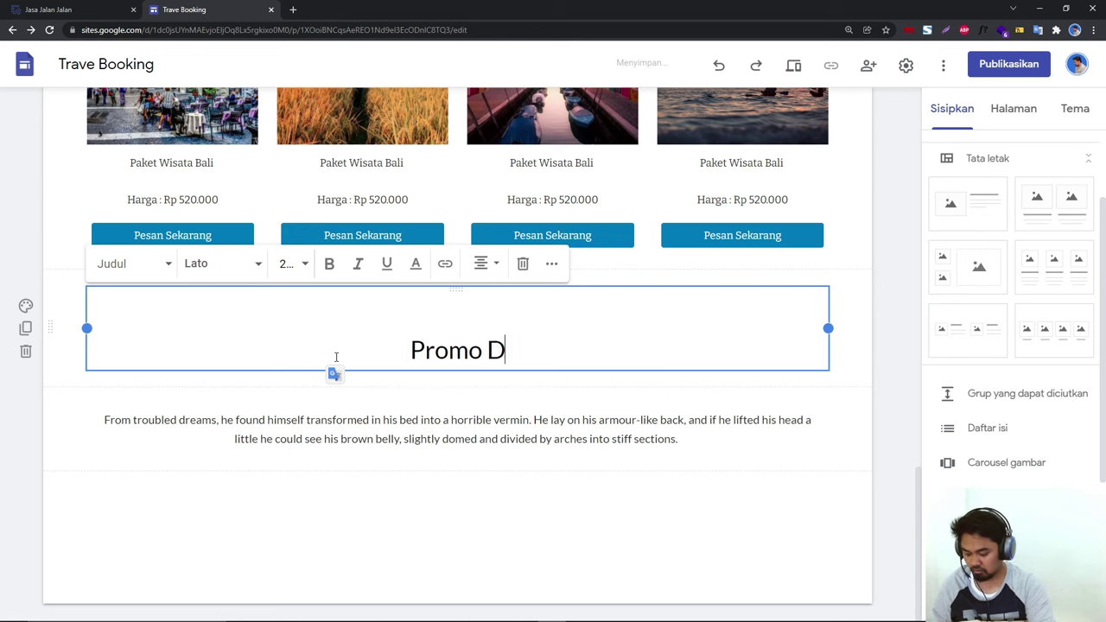
type("isko  50")
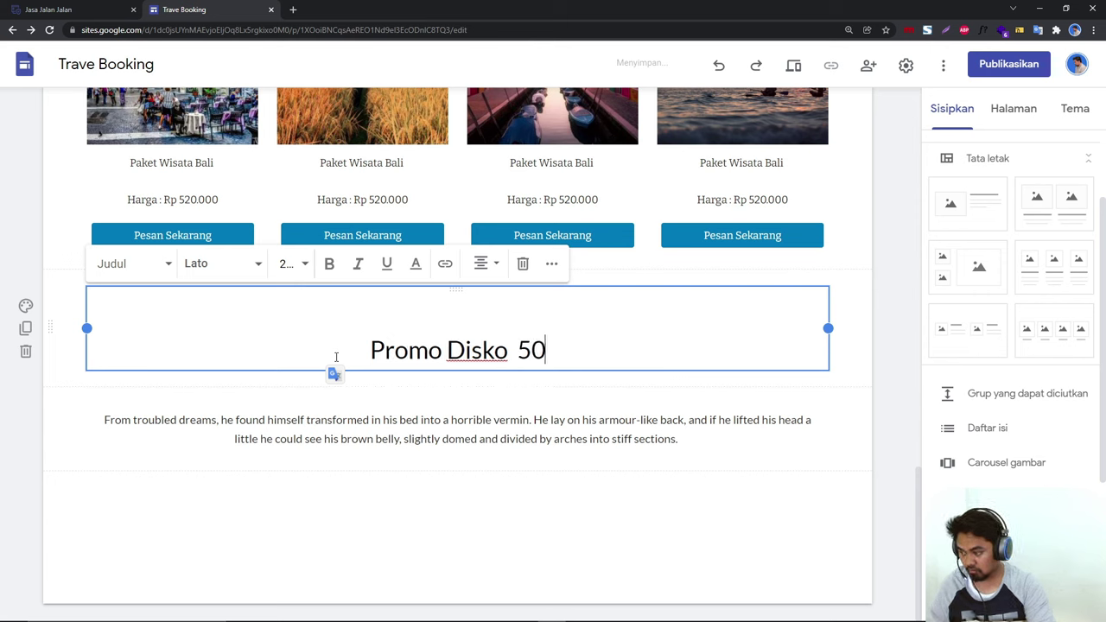
type(" %")
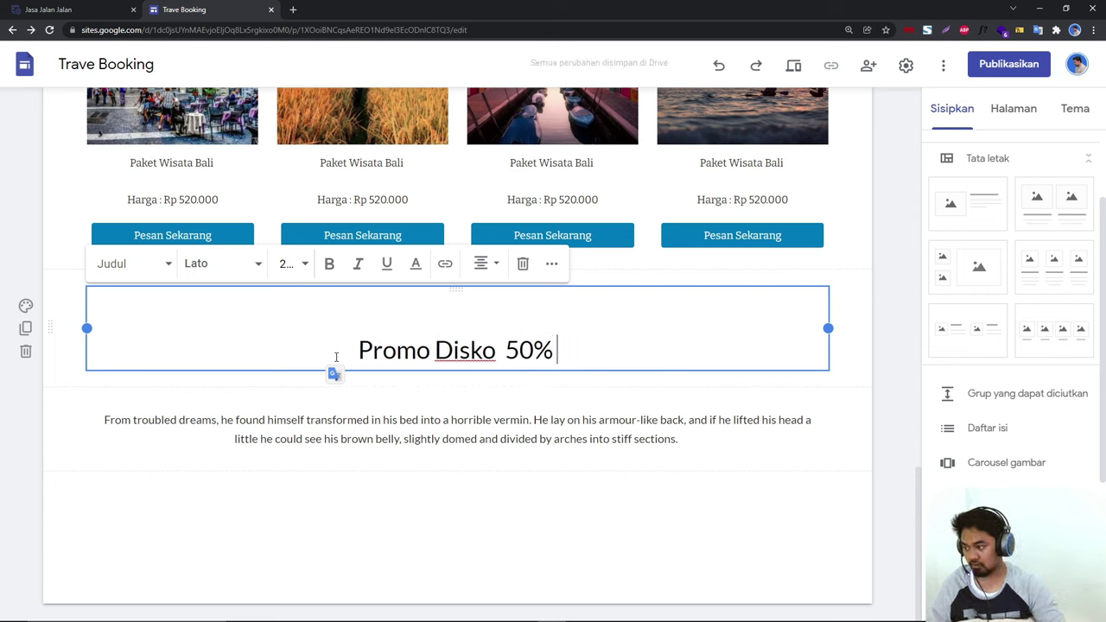
left_click(498, 350)
type("n")
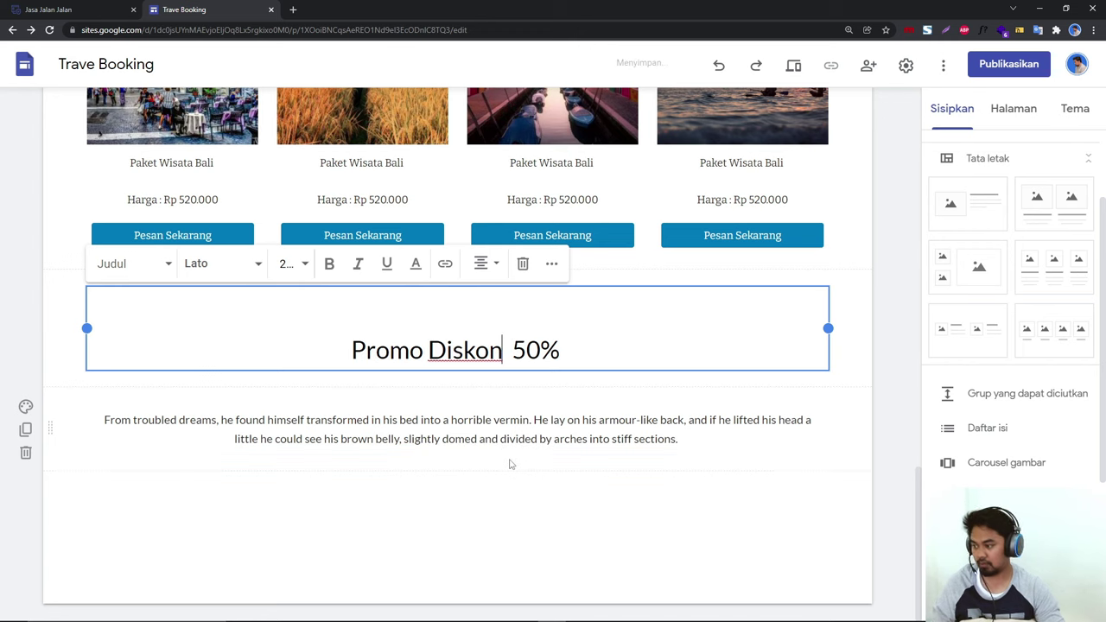
left_click(509, 481)
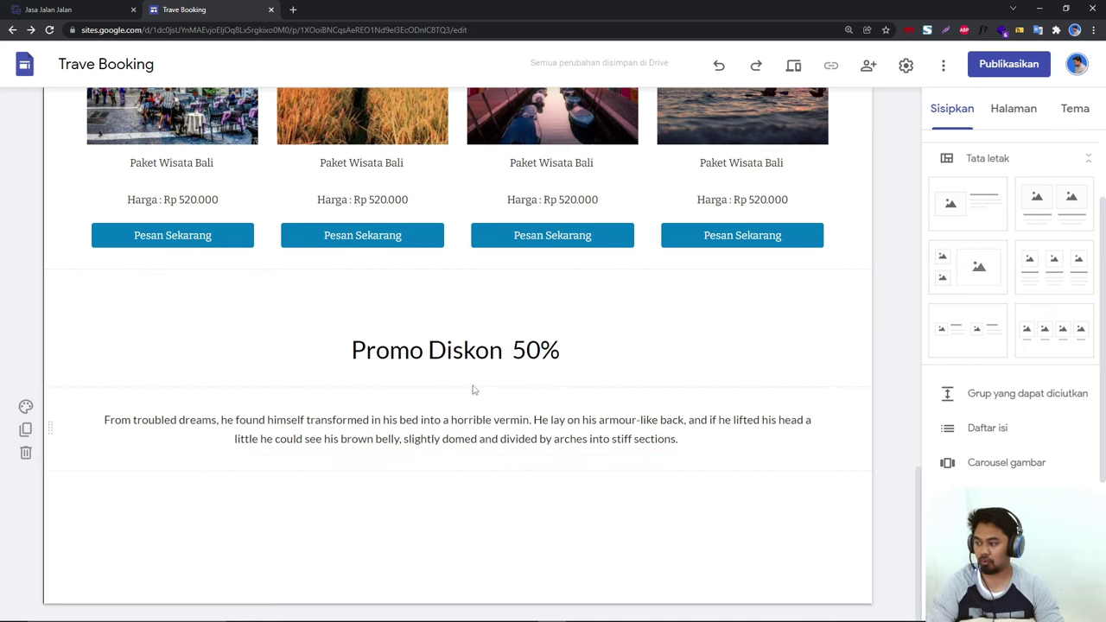
Step: Apply the dark Gaya 3 background style to the Promo Diskon heading section, and delete the duplicate made of that section
left_click(392, 344)
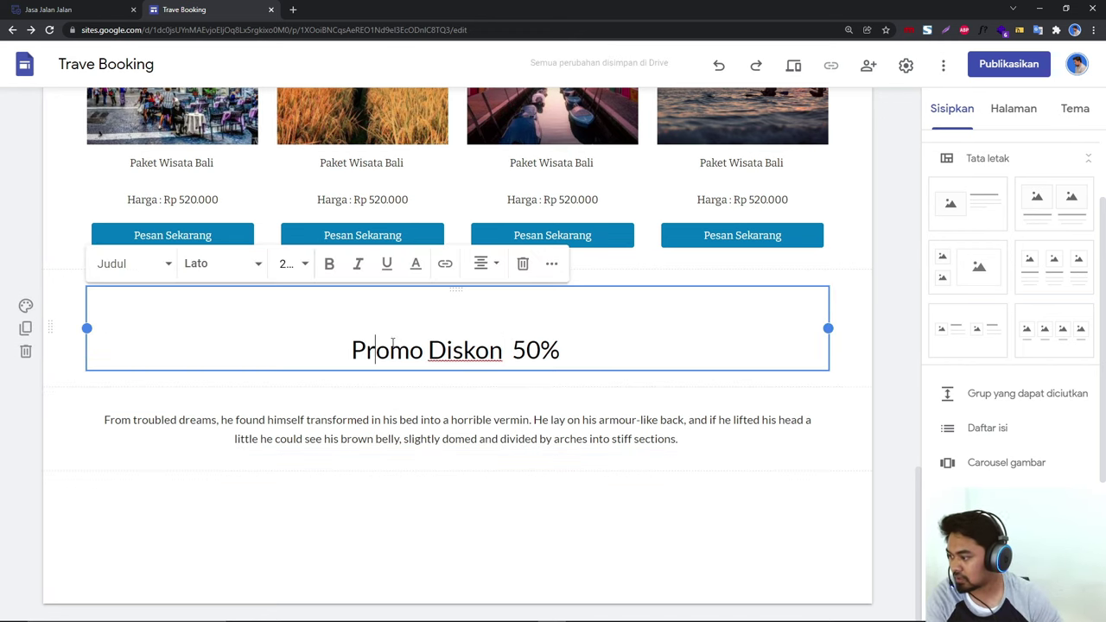
left_click(25, 305)
left_click(120, 385)
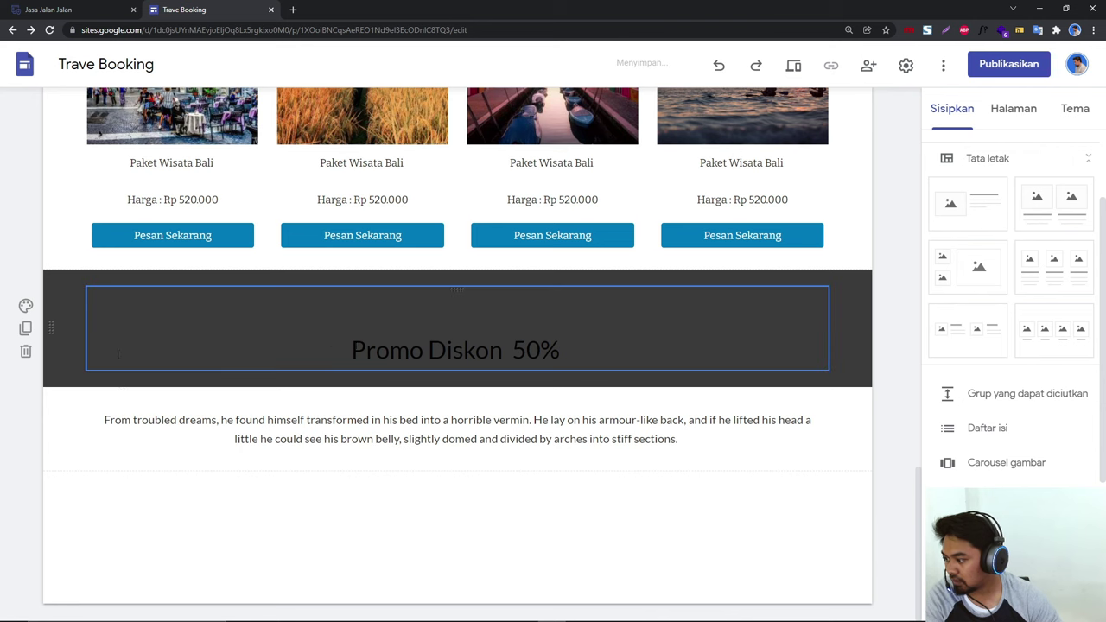
left_click(25, 329)
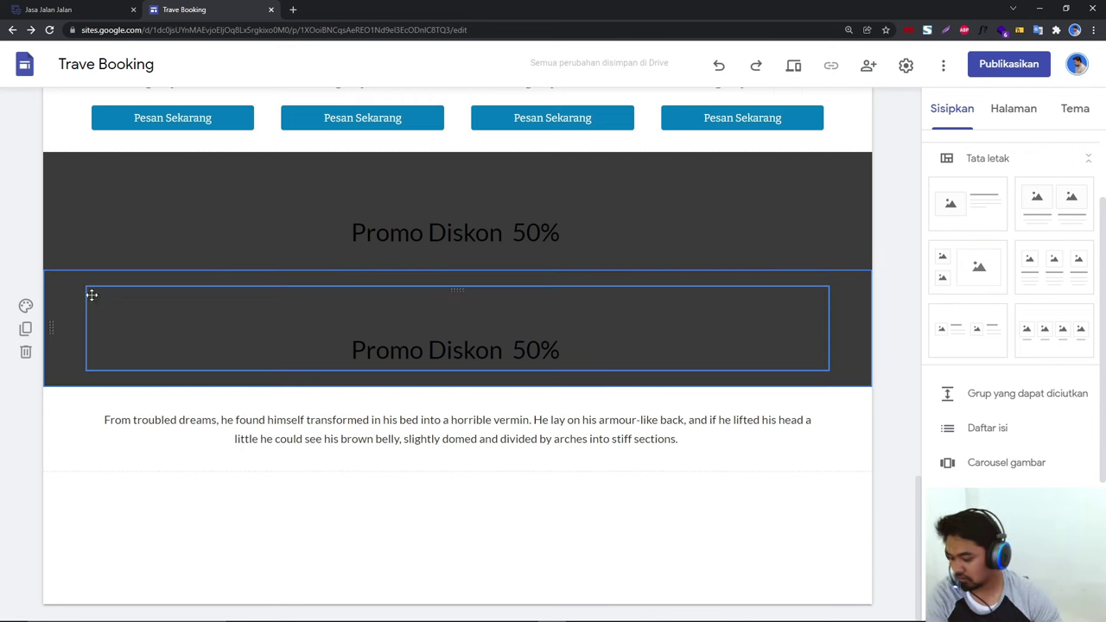
left_click(25, 351)
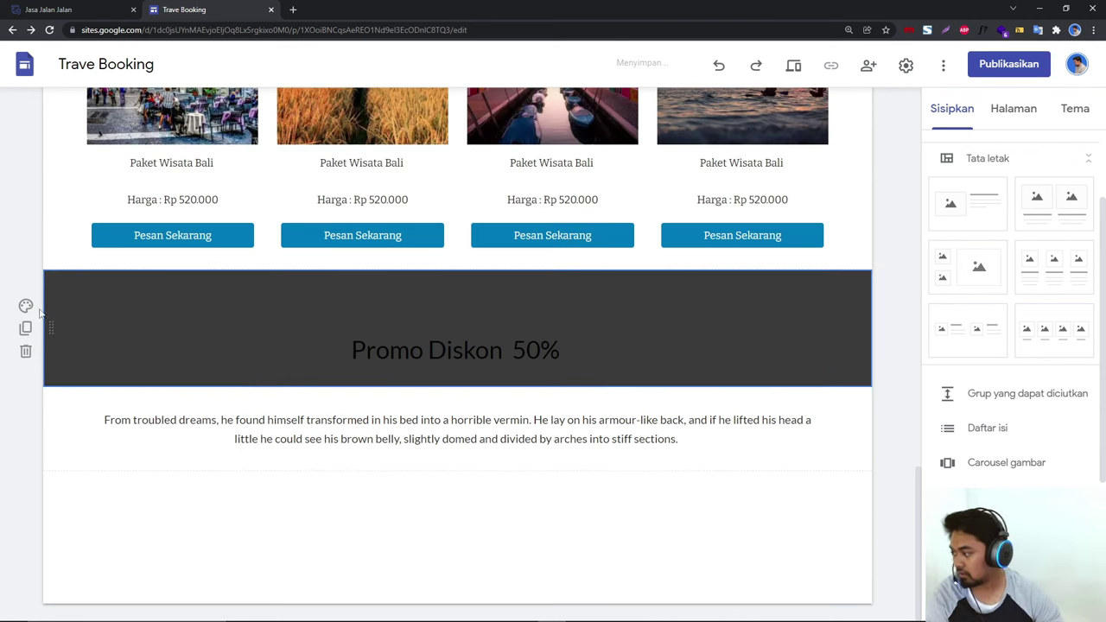
Step: Apply the light Gaya 2 background style to both the Promo Diskon 50% heading section and the description paragraph section beneath it
left_click(25, 307)
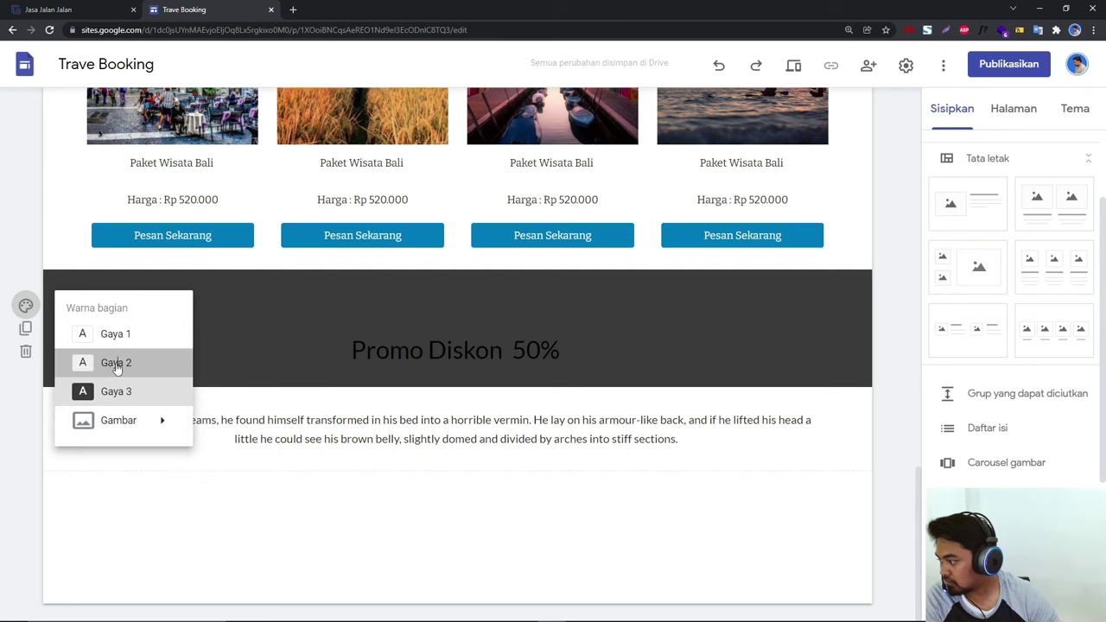
left_click(105, 359)
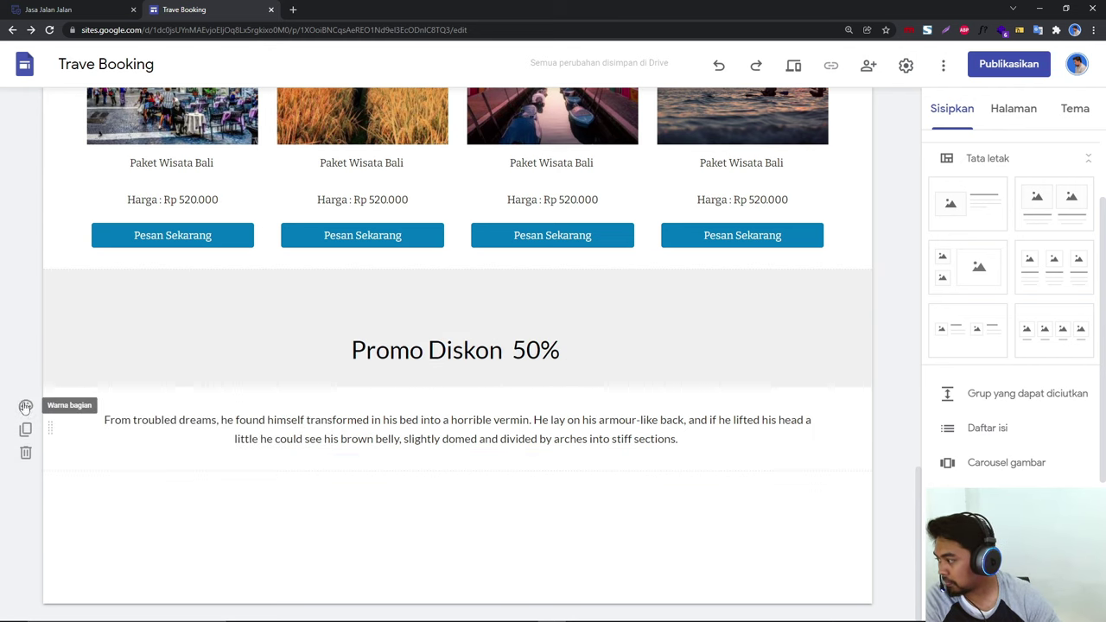
left_click(25, 404)
left_click(87, 463)
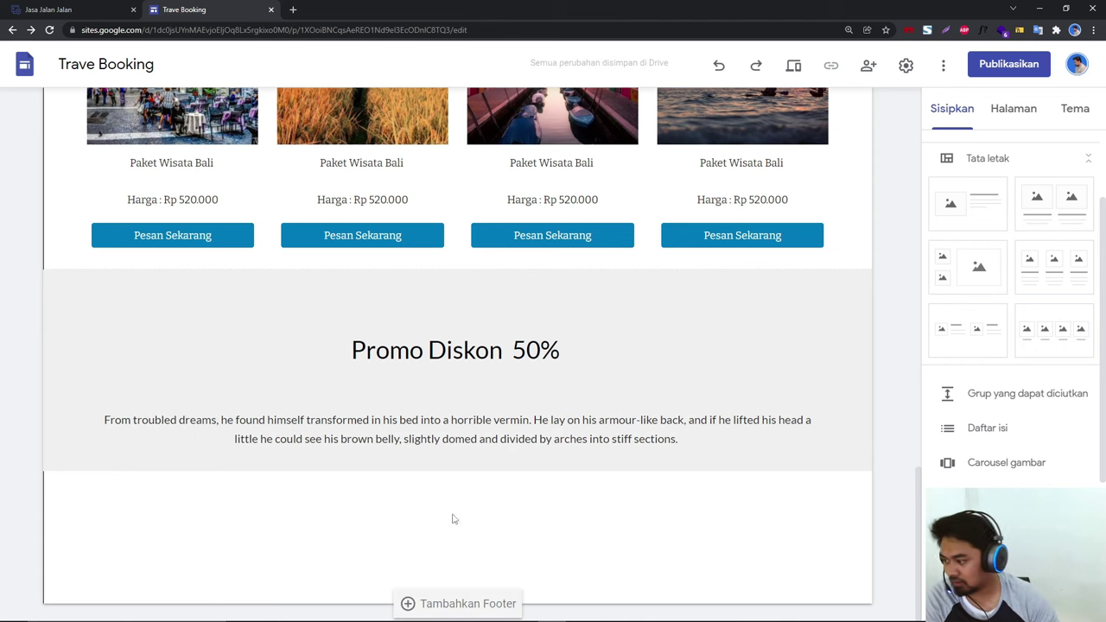
left_click(413, 421)
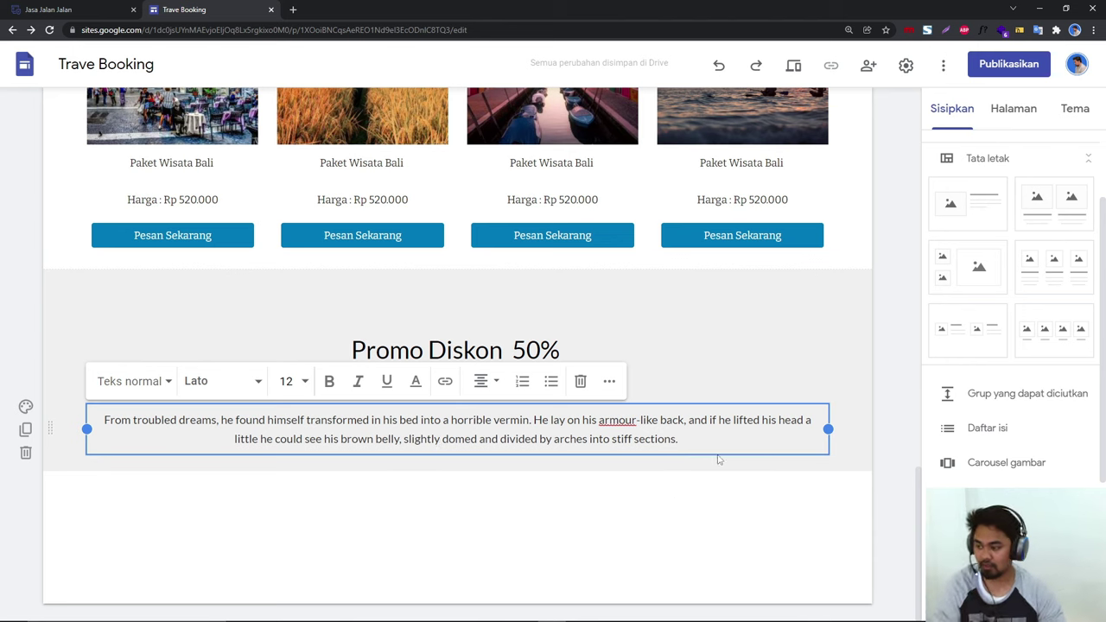
left_click(667, 502)
left_click(694, 447)
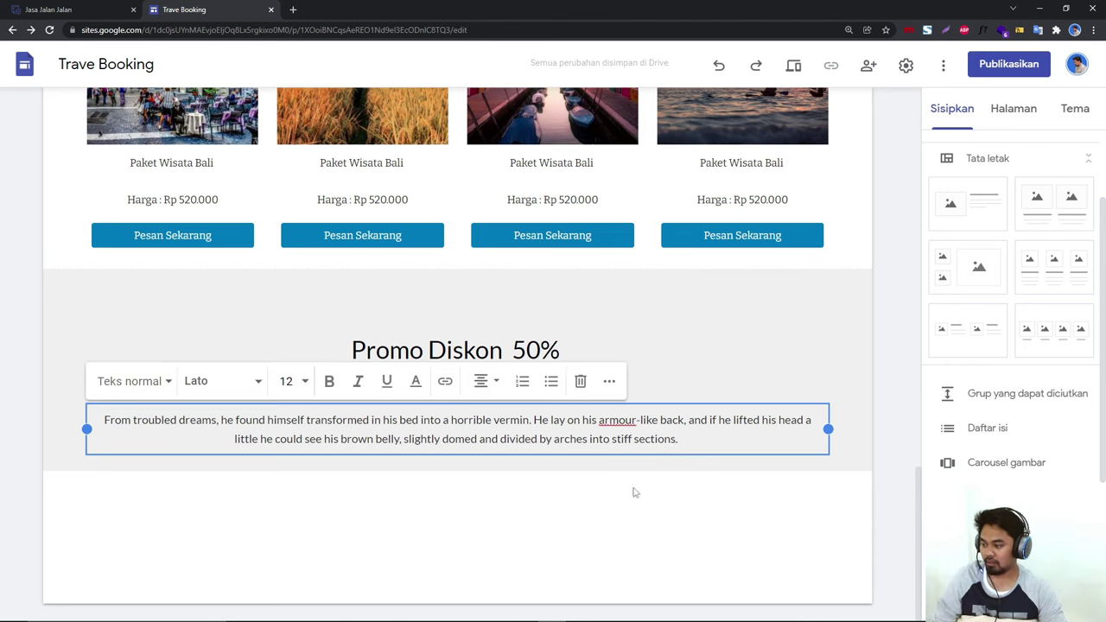
key("Escape")
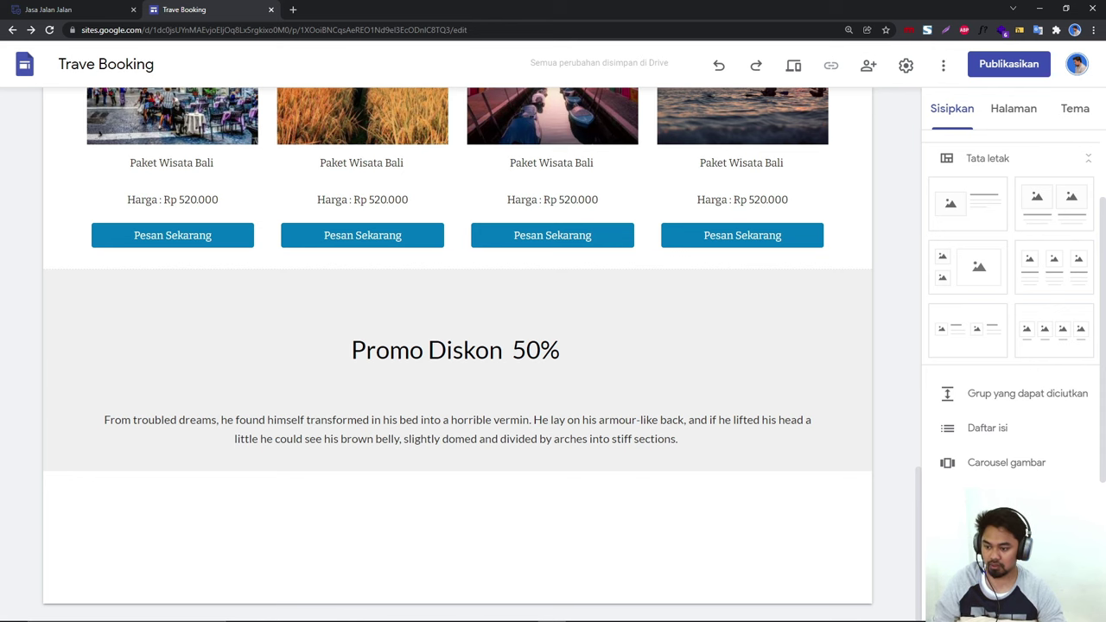
Step: Start a new button for the promo section and name it "Pesan Sekarang"
left_click(986, 497)
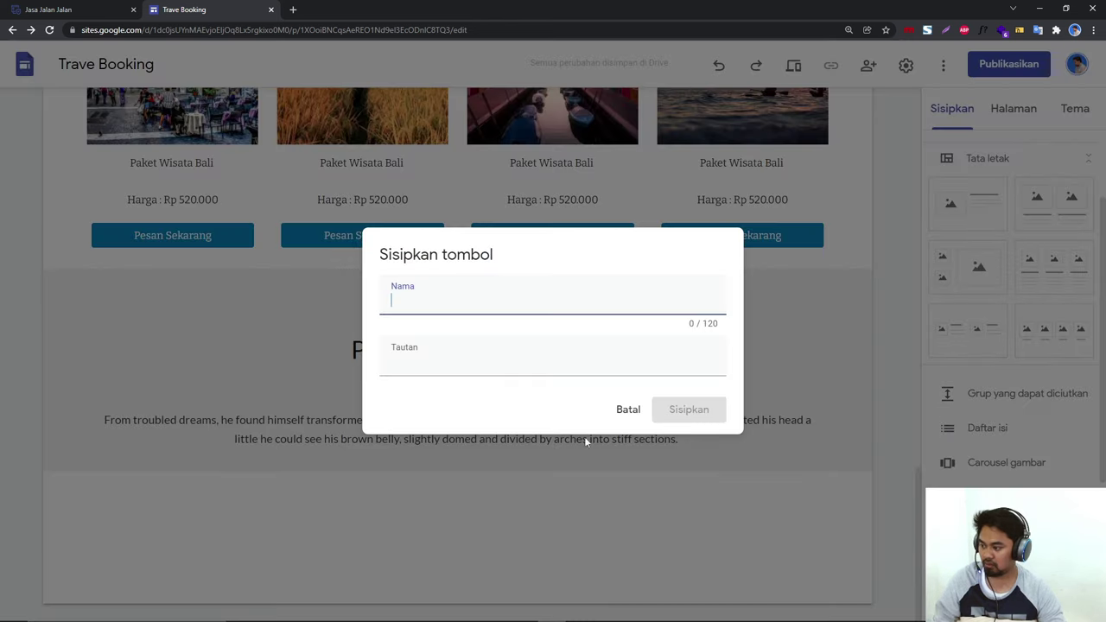
left_click(396, 325)
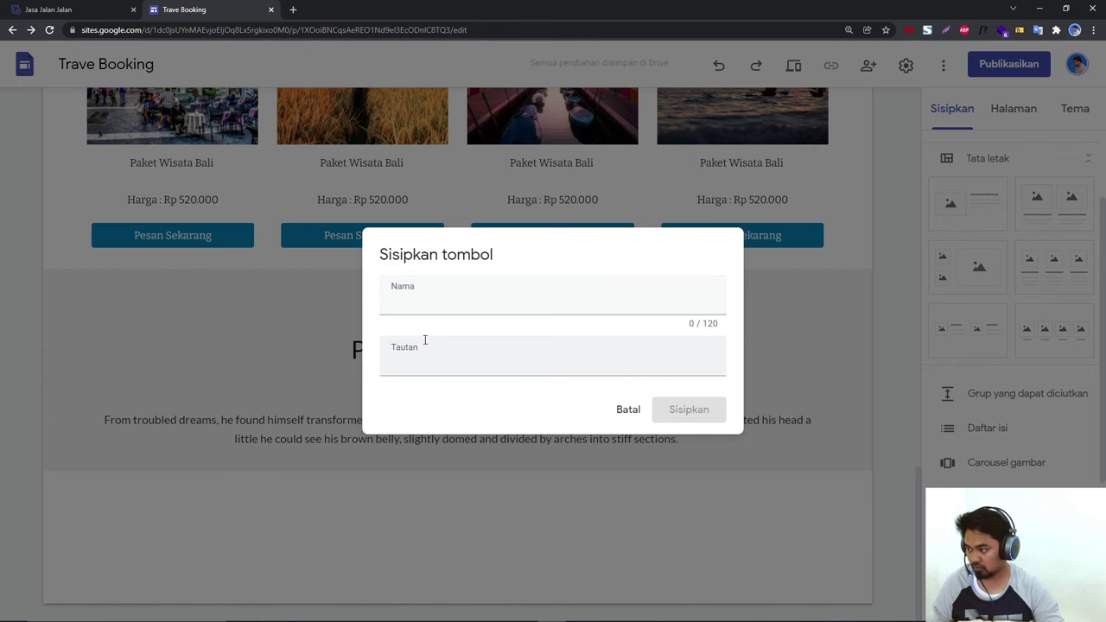
left_click(421, 308)
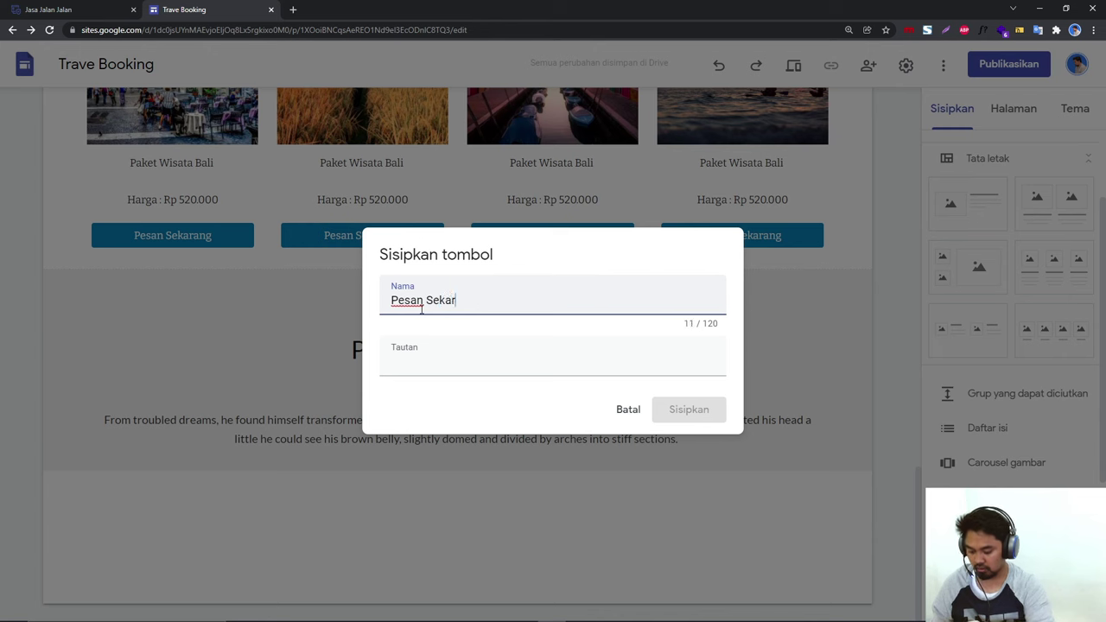
left_click(437, 358)
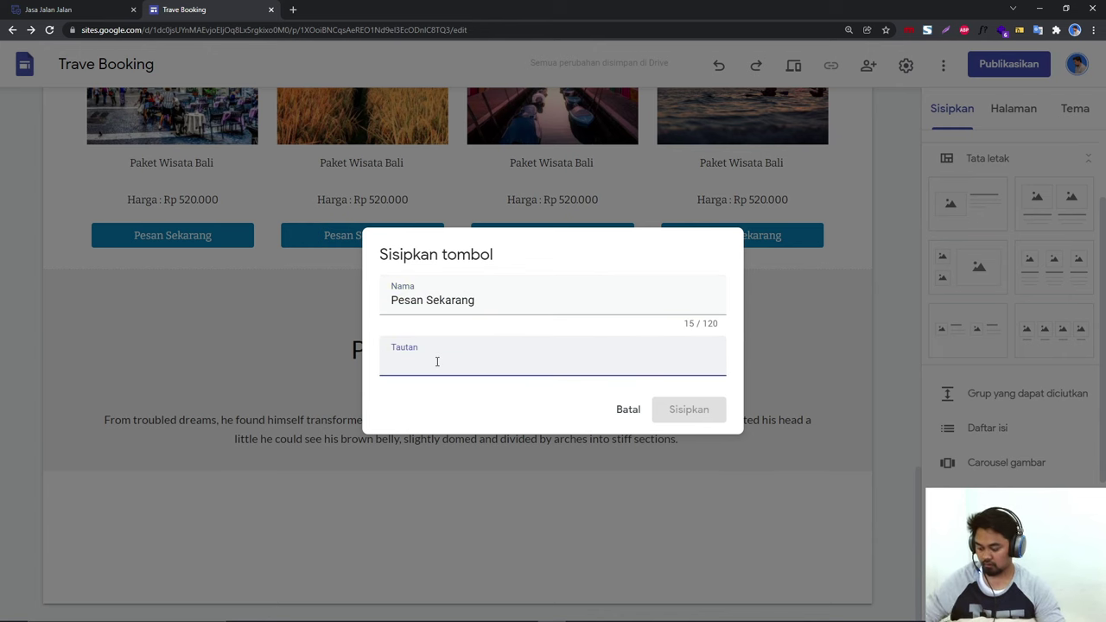
type("he found himself transformed in his bed into a horrible vermin.")
left_click(63, 6)
left_click(95, 31)
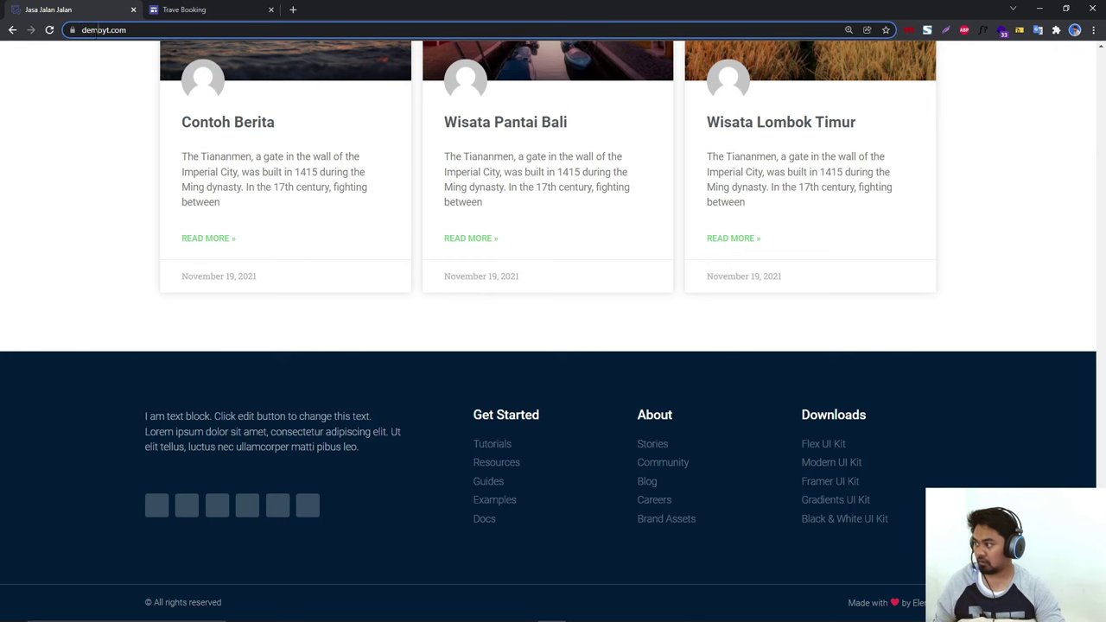
key("ctrl+c")
left_click(179, 9)
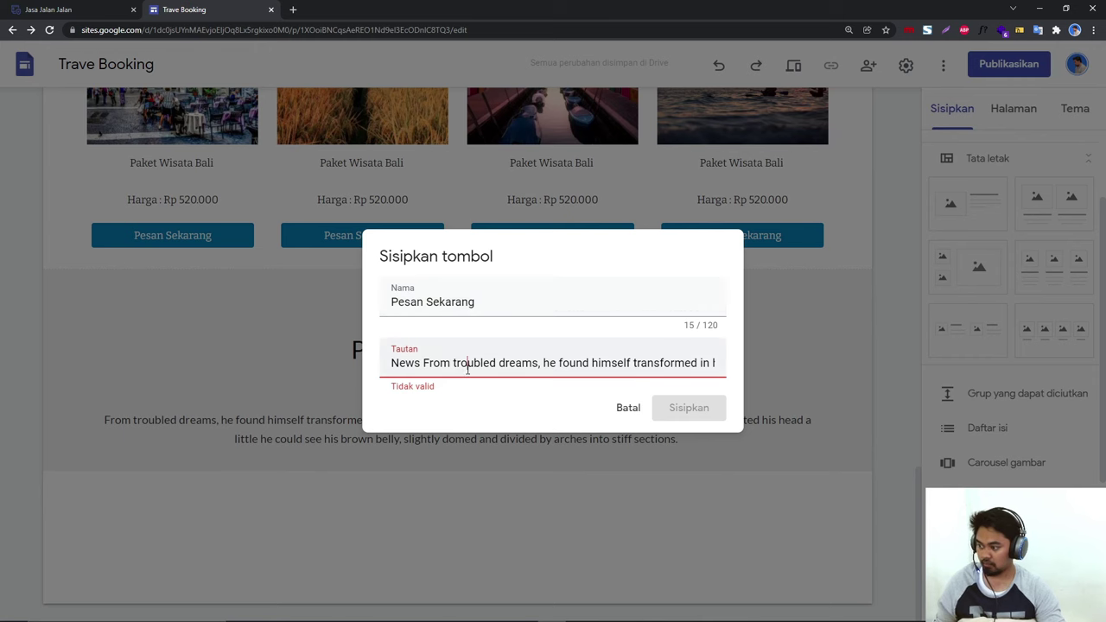
triple_click(464, 366)
key("ctrl+v")
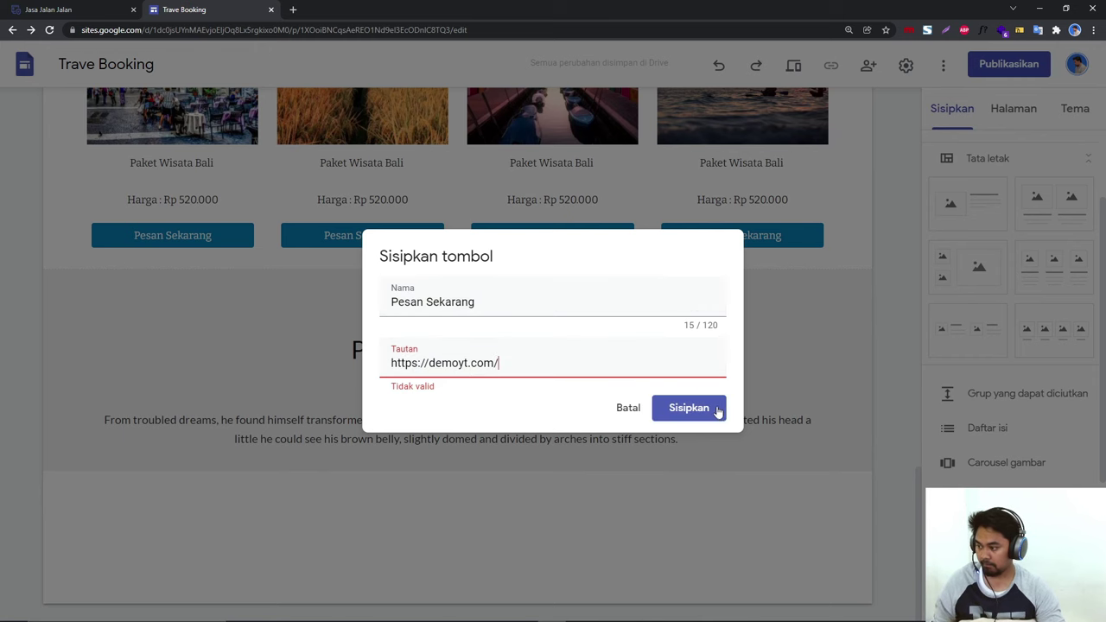
left_click(689, 408)
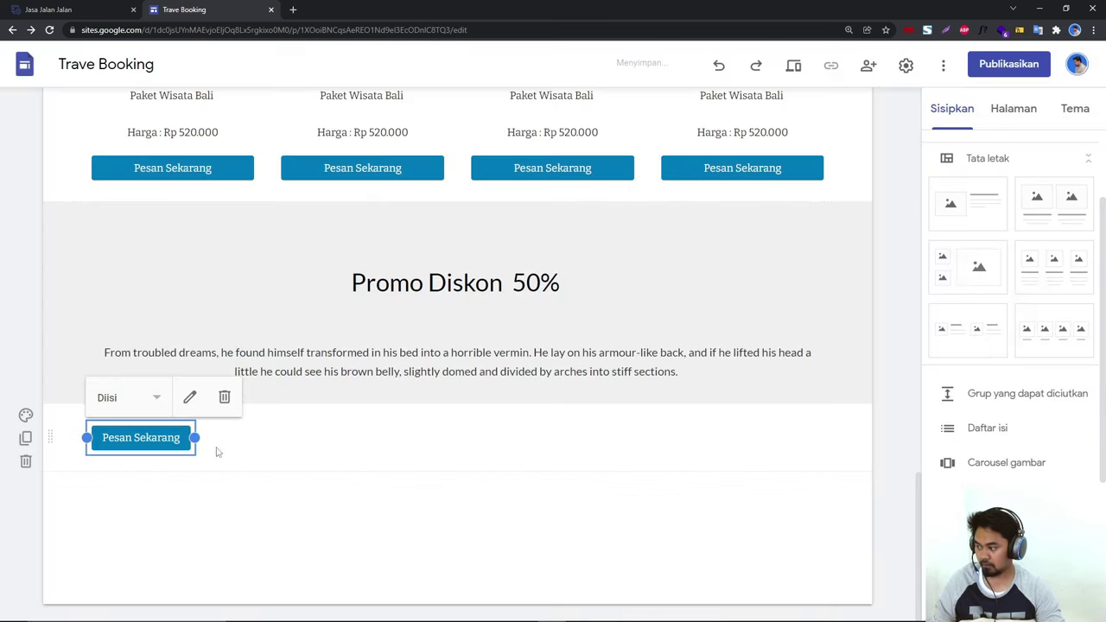
Step: Centre the new Pesan Sekarang button below the promo paragraph and apply the Gaya 2 background style to its section
left_click_drag(133, 438, 503, 441)
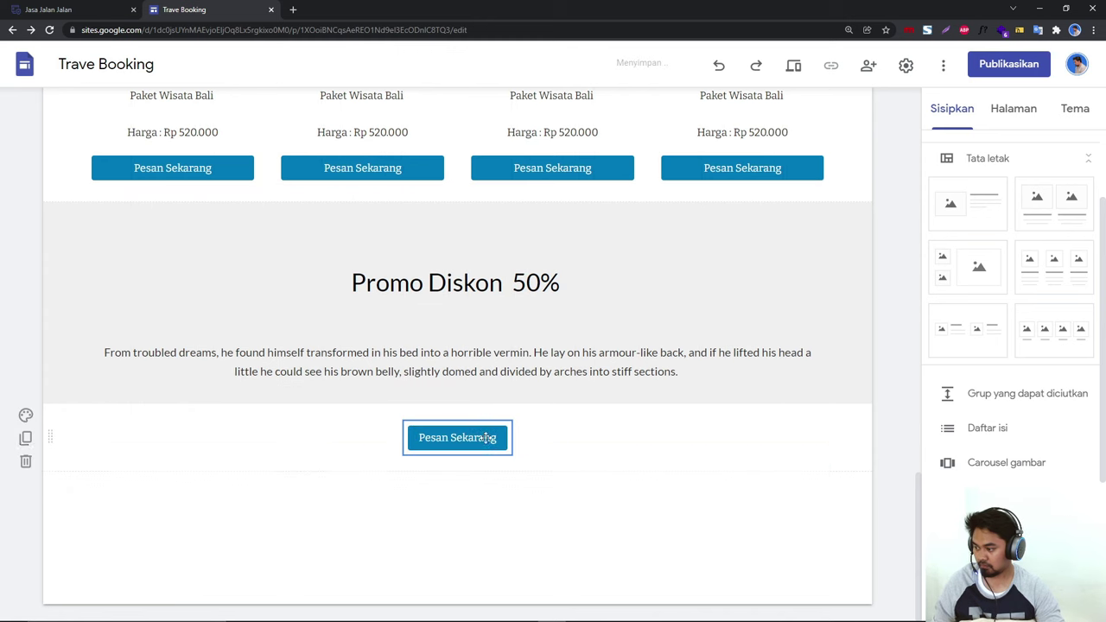
left_click(26, 415)
left_click(112, 473)
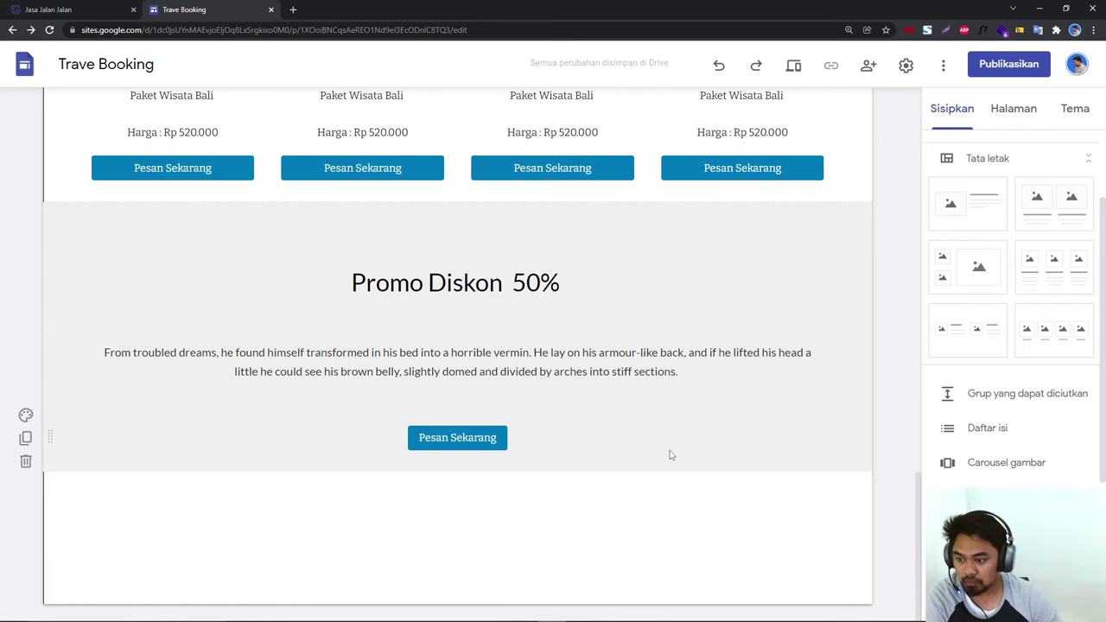
scroll(679, 445, "up", 2)
scroll(679, 447, "up", 10)
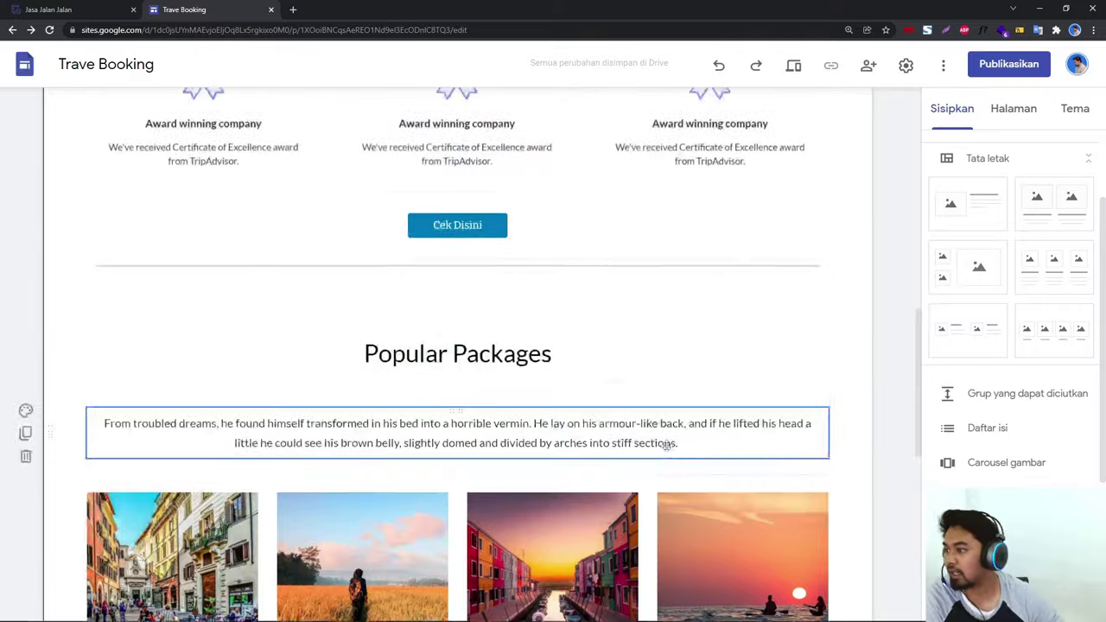
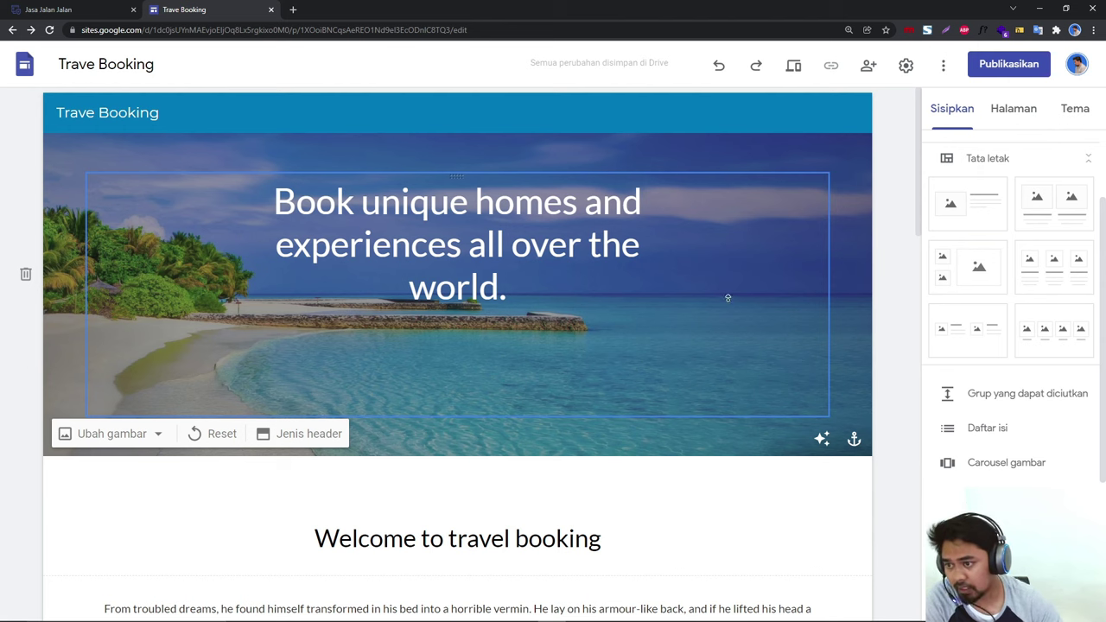
left_click(1016, 110)
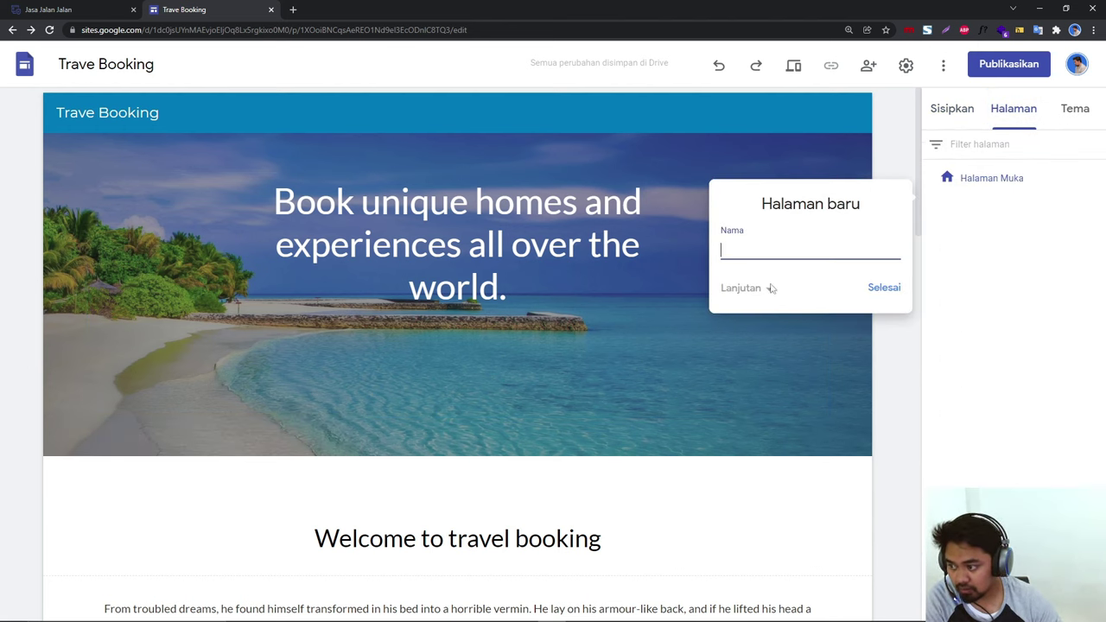
left_click(752, 292)
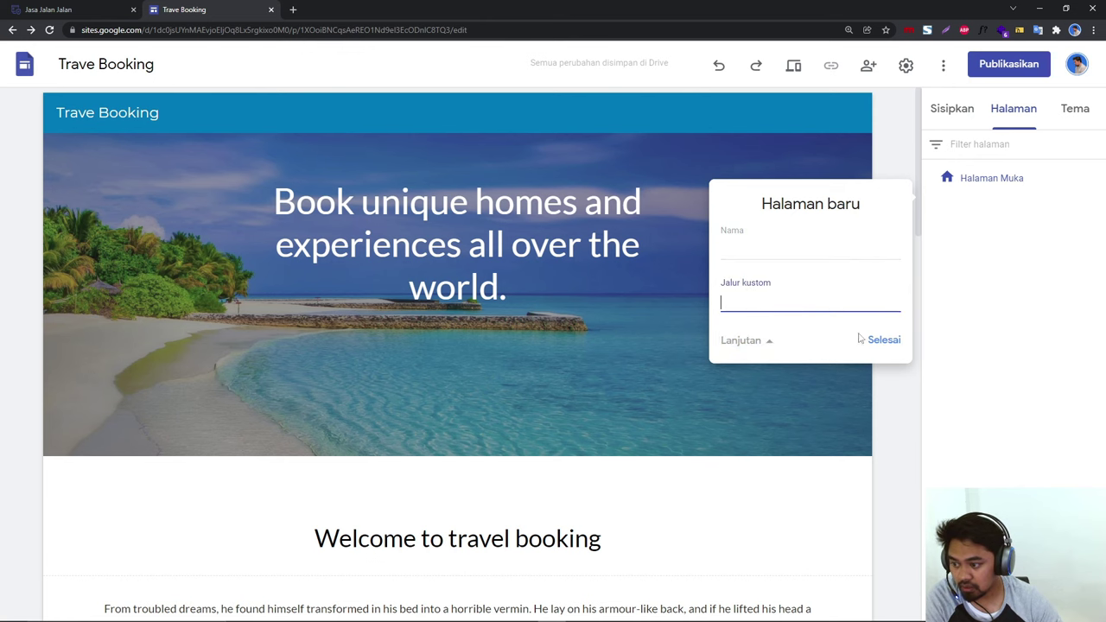
left_click(884, 340)
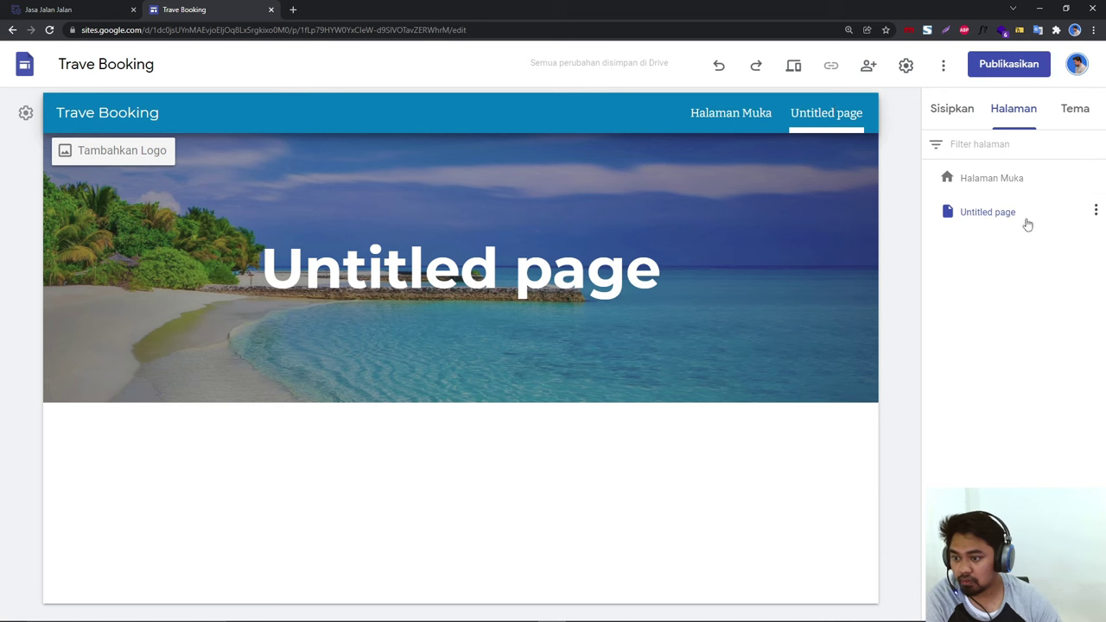
left_click(1096, 213)
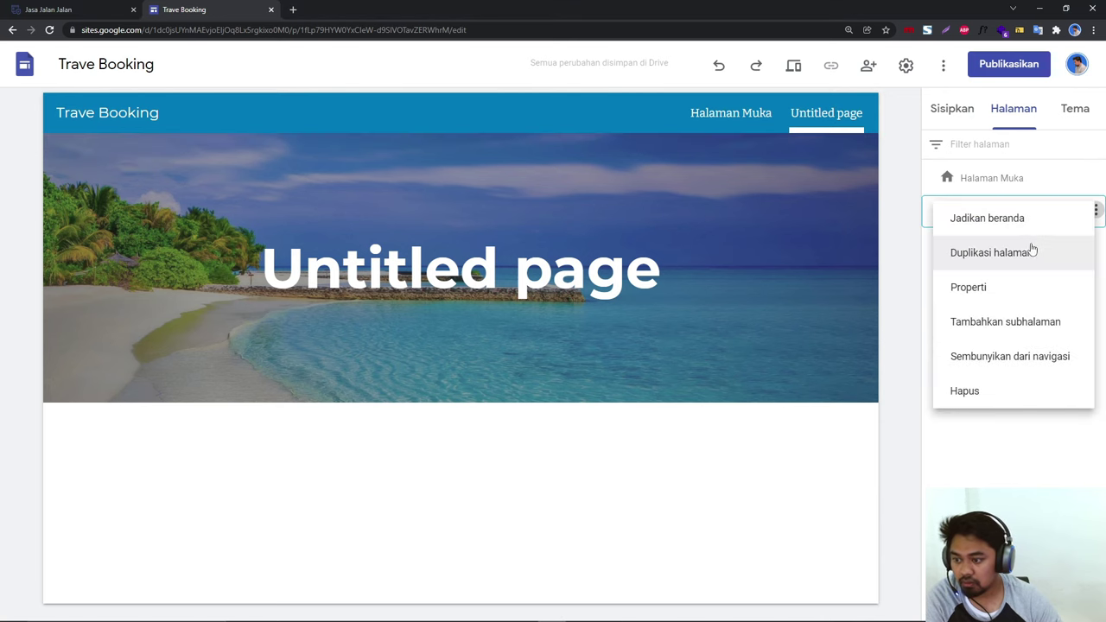
left_click(1002, 396)
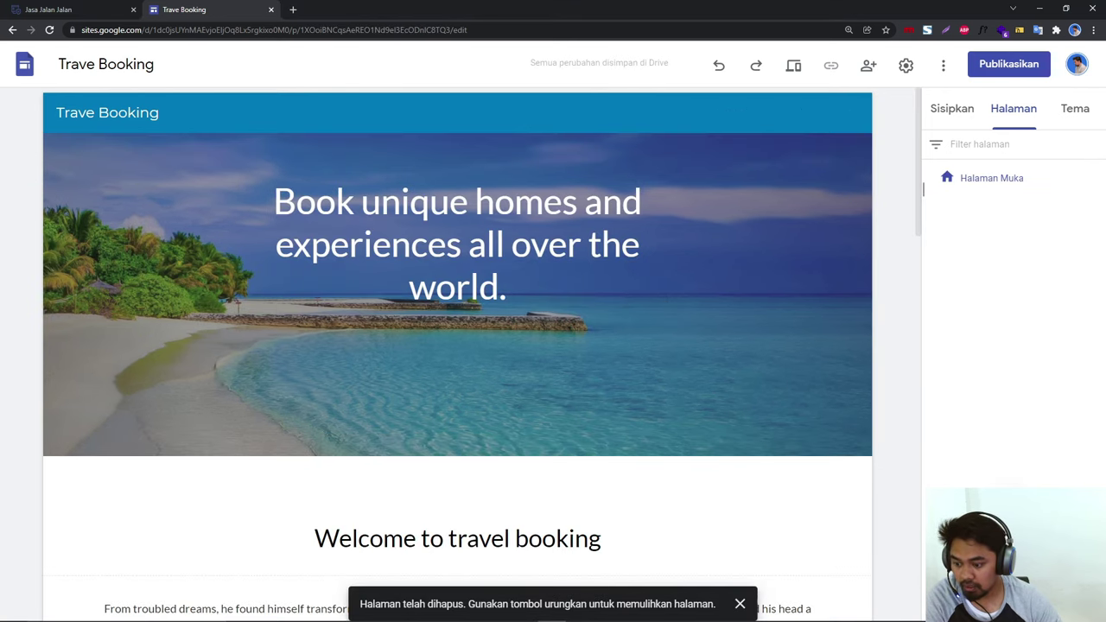
Step: Create a new page named "Prodak" in the site
left_click(1065, 581)
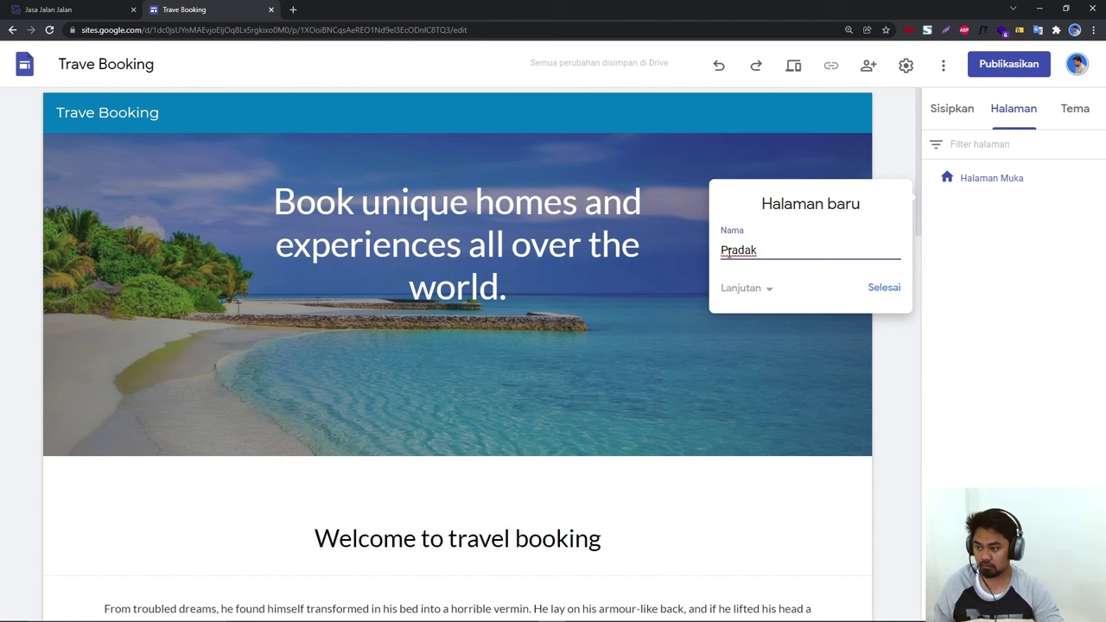
key("BackSpace")
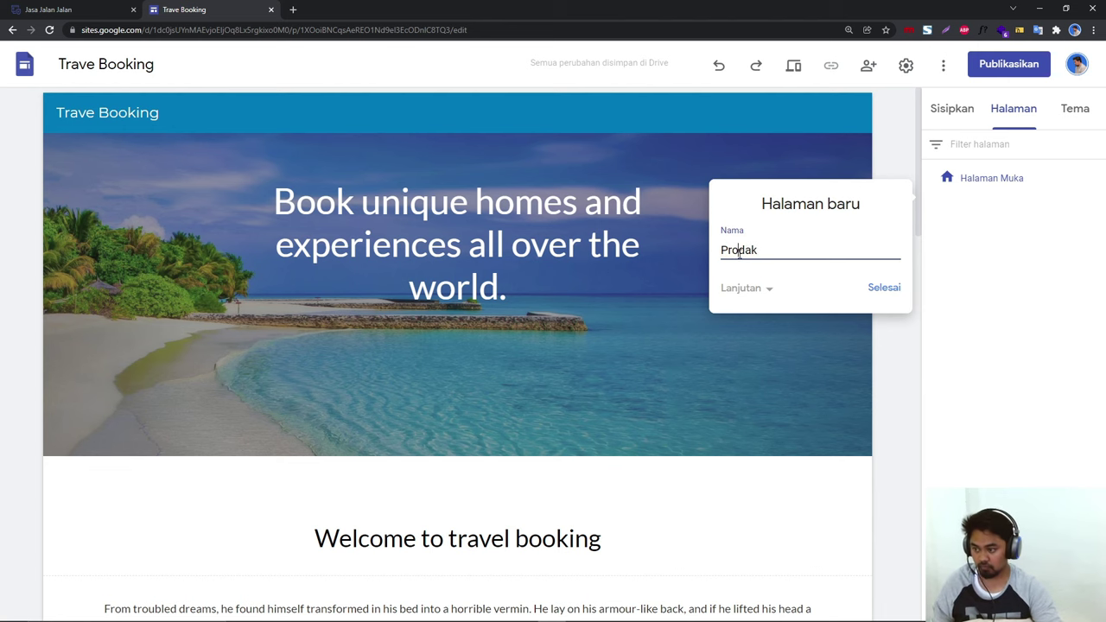
left_click(885, 288)
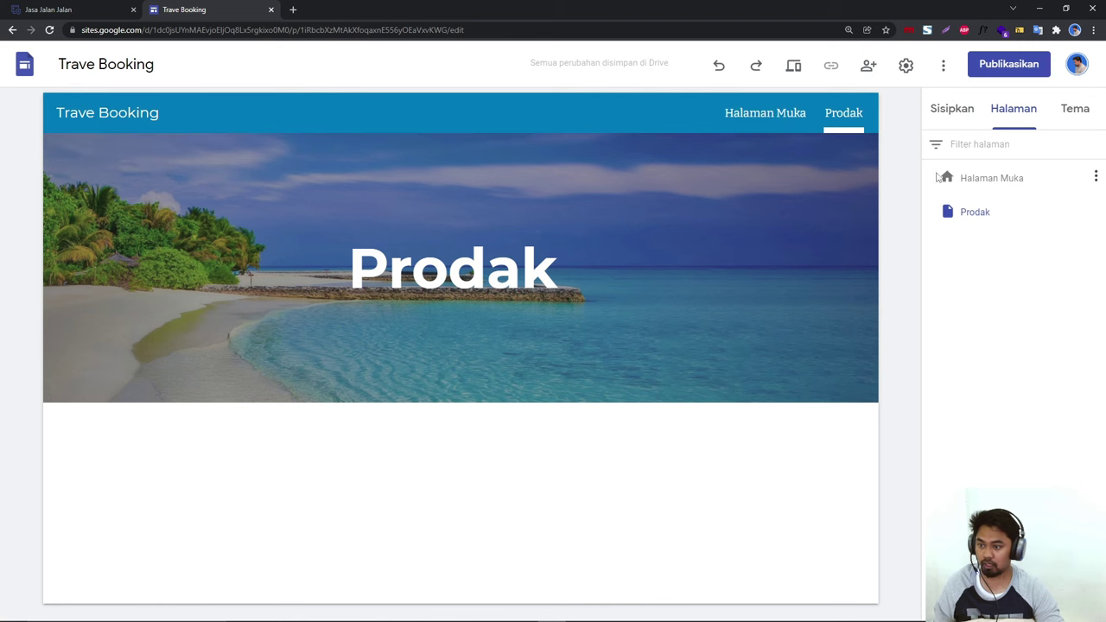
Step: Rename the Halaman Muka page to "Home"
double_click(983, 179)
right_click(981, 183)
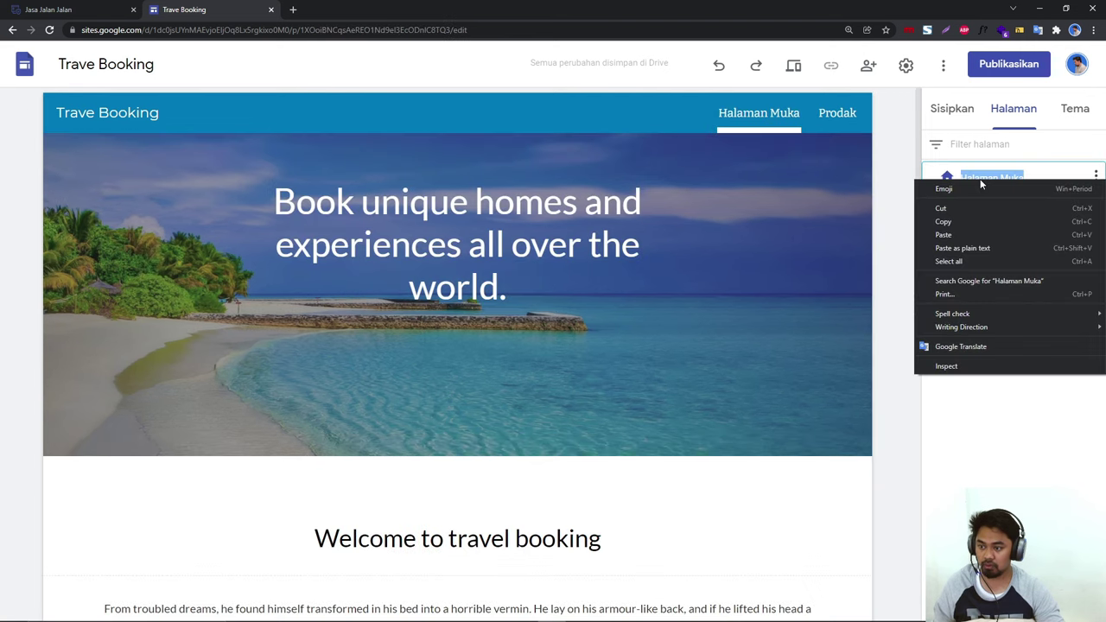
left_click(998, 177)
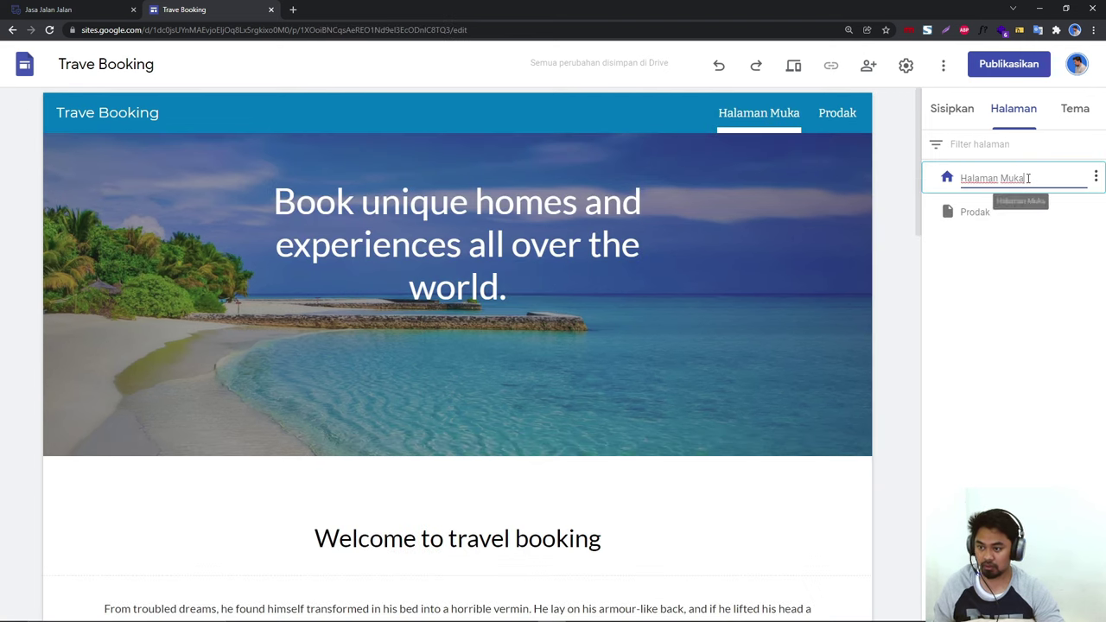
triple_click(988, 180)
type("Home")
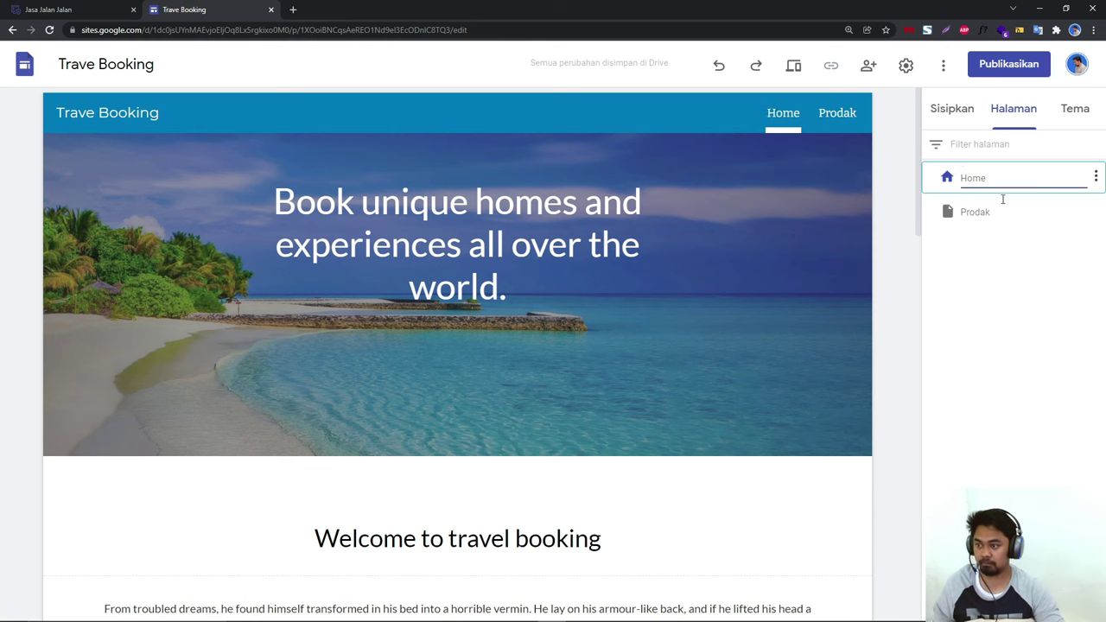
key("Return")
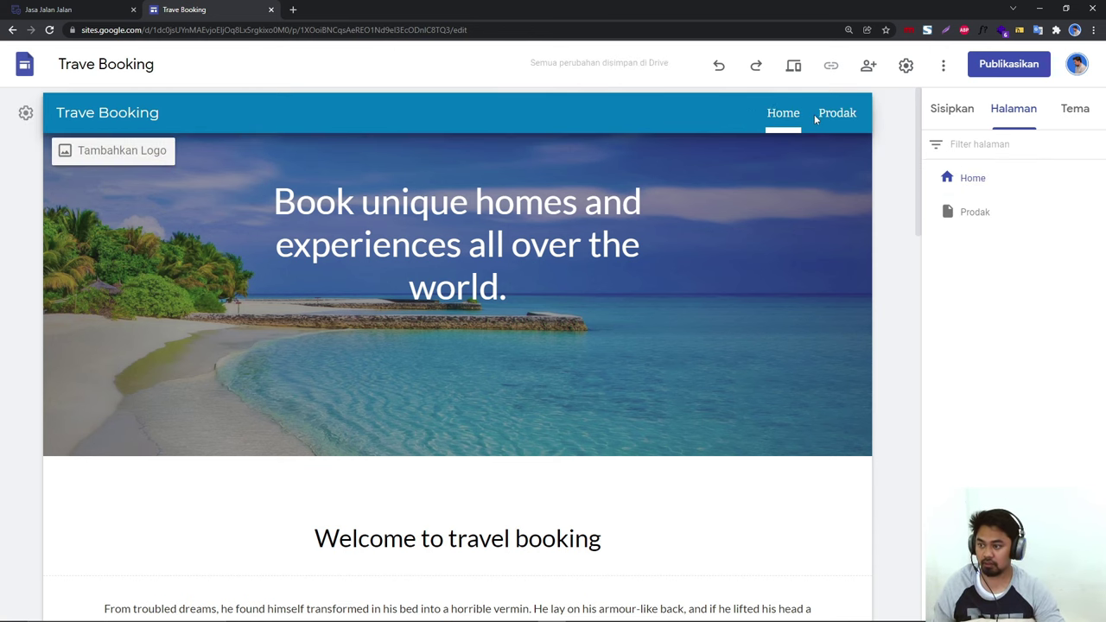
Step: Open the Prodak page and insert the layout with three images, each with a heading and text beneath, below its header
left_click(829, 121)
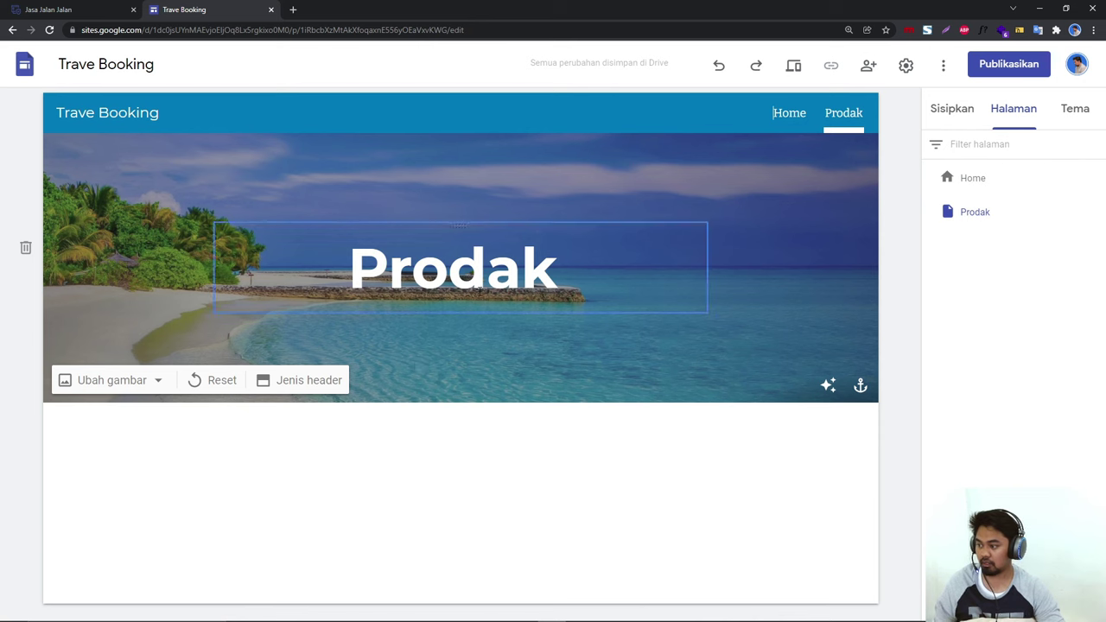
left_click(948, 113)
scroll(1003, 244, "down", 1)
scroll(1031, 235, "up", 1)
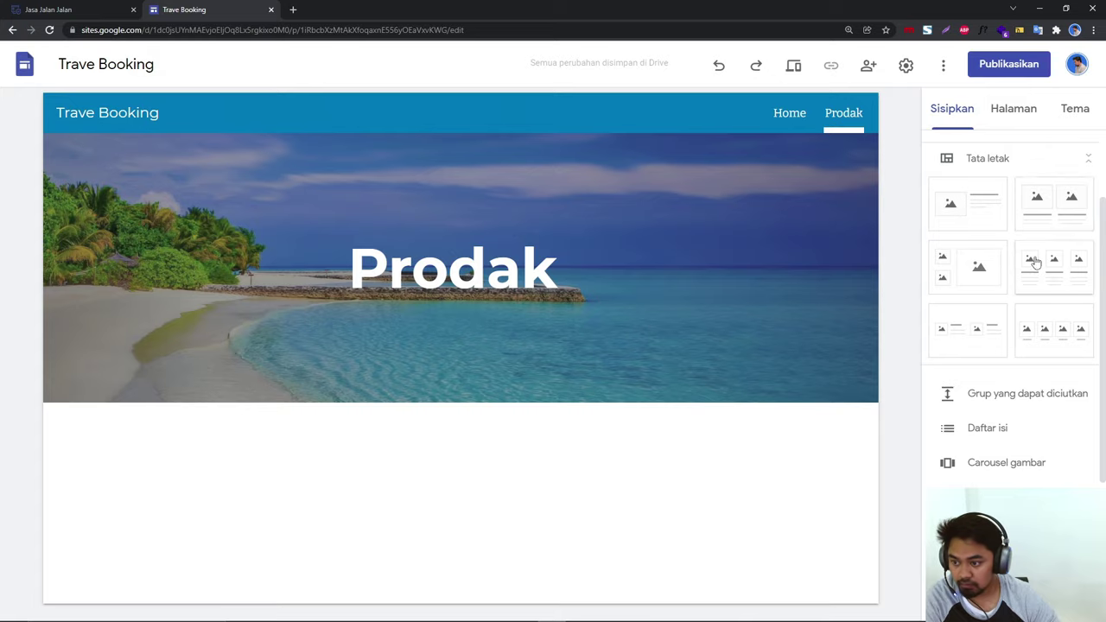
left_click(1036, 264)
scroll(1001, 415, "down", 1)
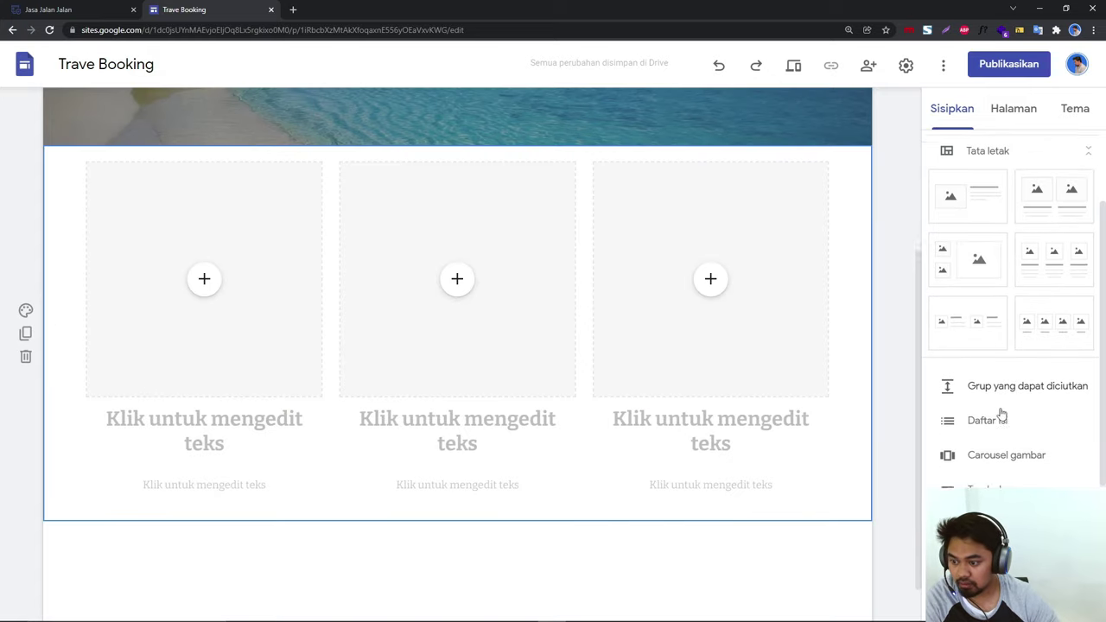
scroll(1001, 415, "down", 2)
left_click(985, 324)
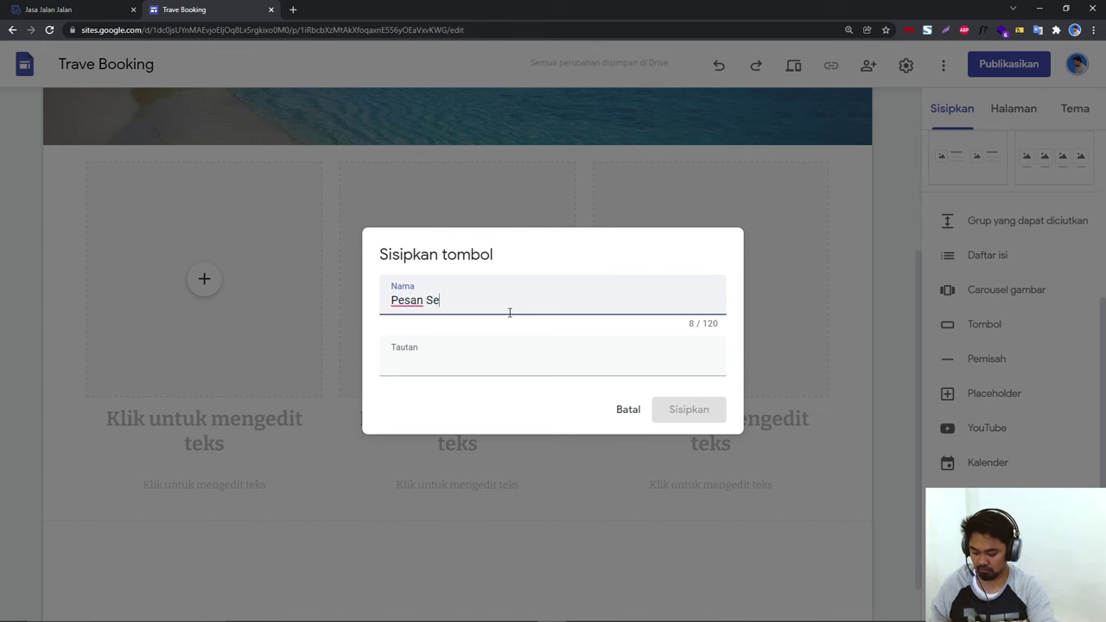
type("Pesan Sekarang")
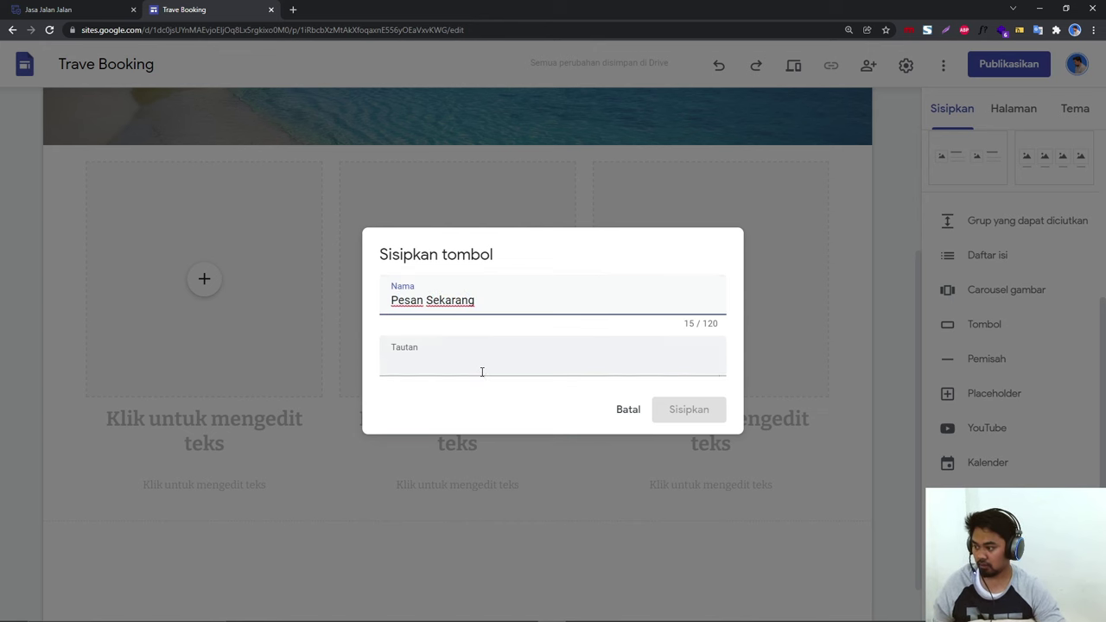
left_click(483, 371)
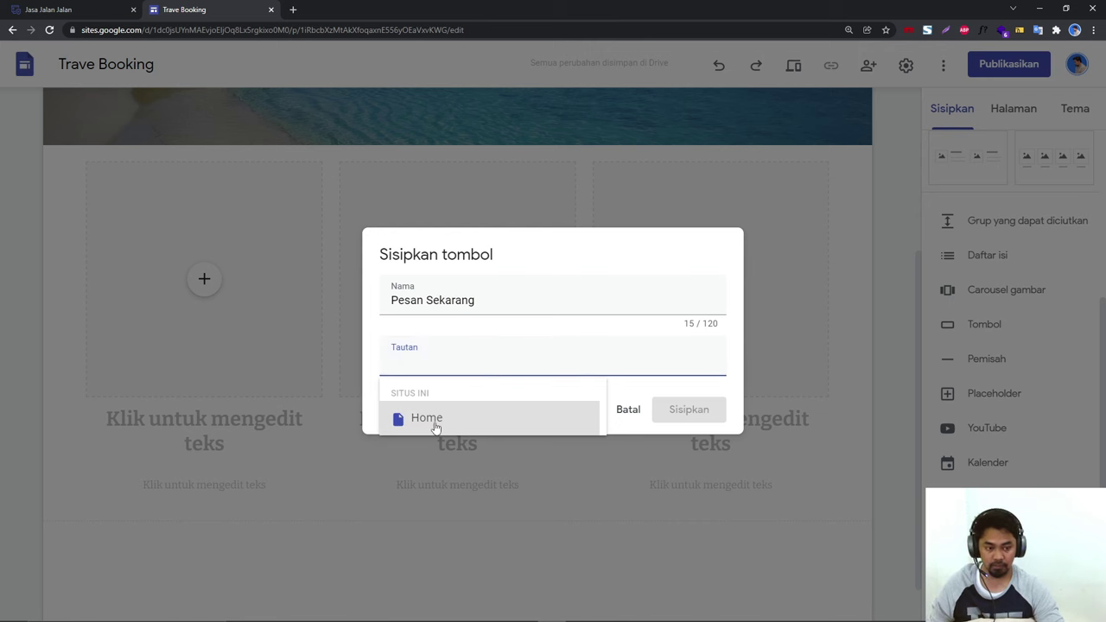
type("https://demoyt.com/")
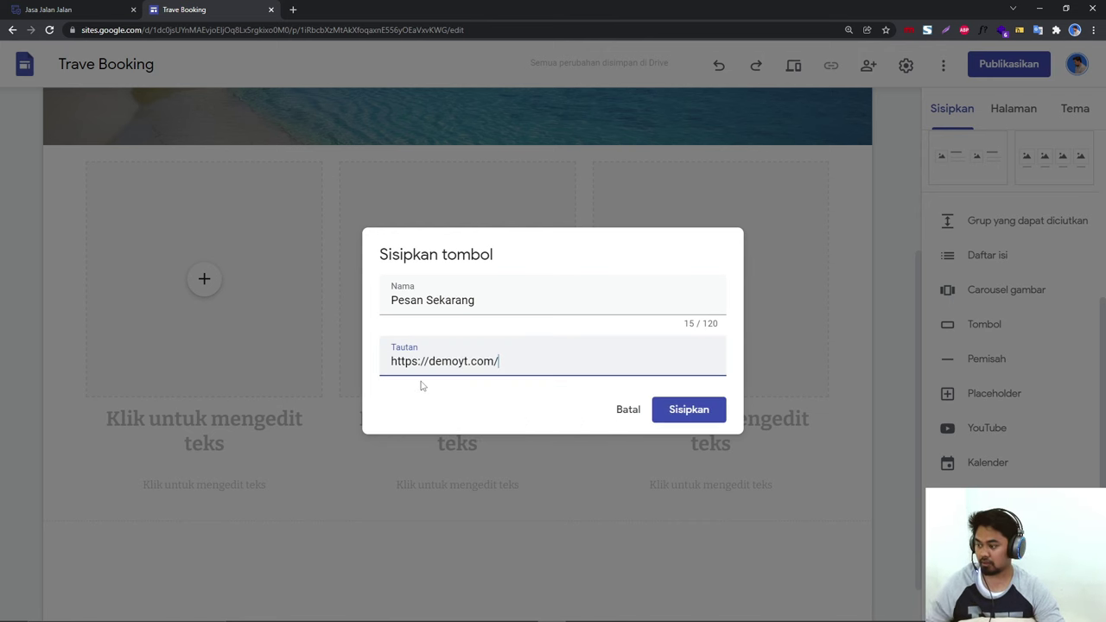
left_click(704, 408)
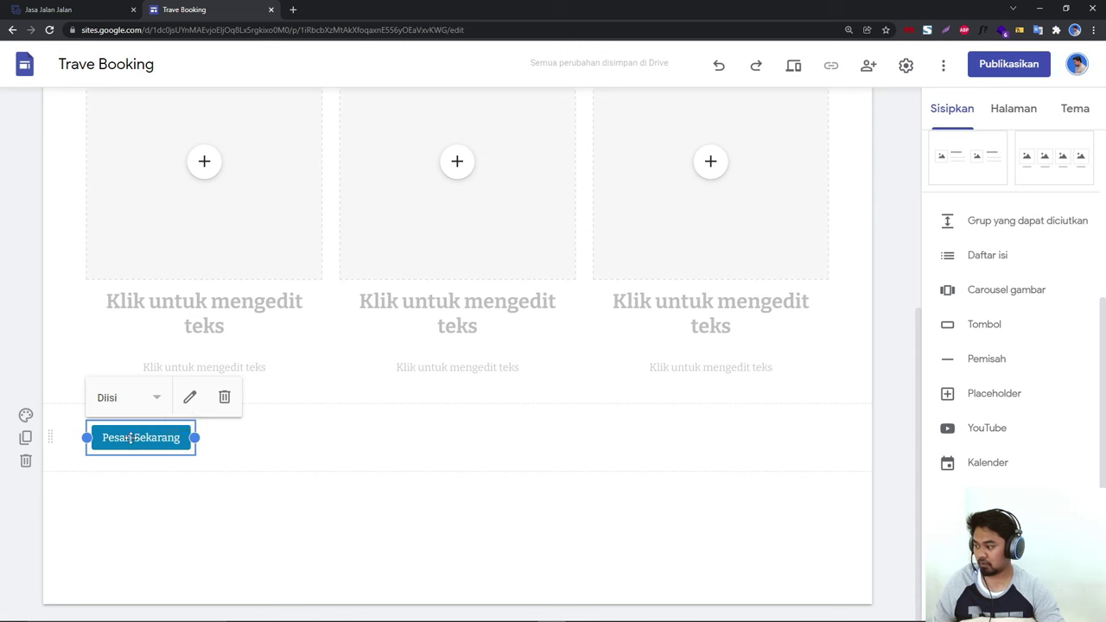
left_click_drag(119, 429, 490, 468)
Step: Create a new page named "Kontak" in the site
scroll(576, 544, "up", 5)
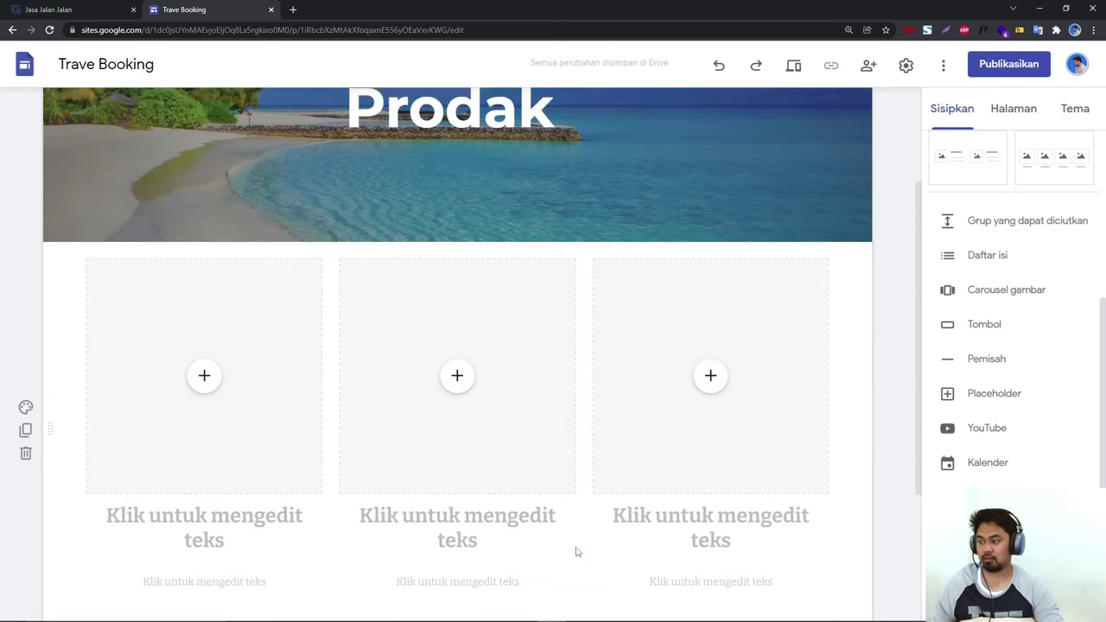
left_click(1018, 121)
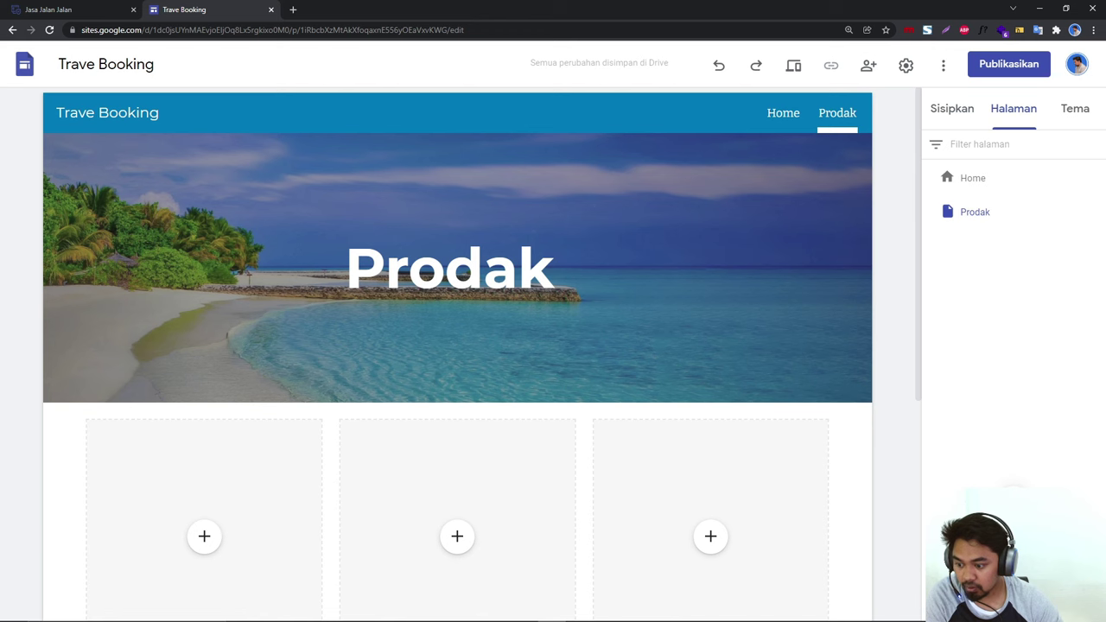
left_click(1068, 588)
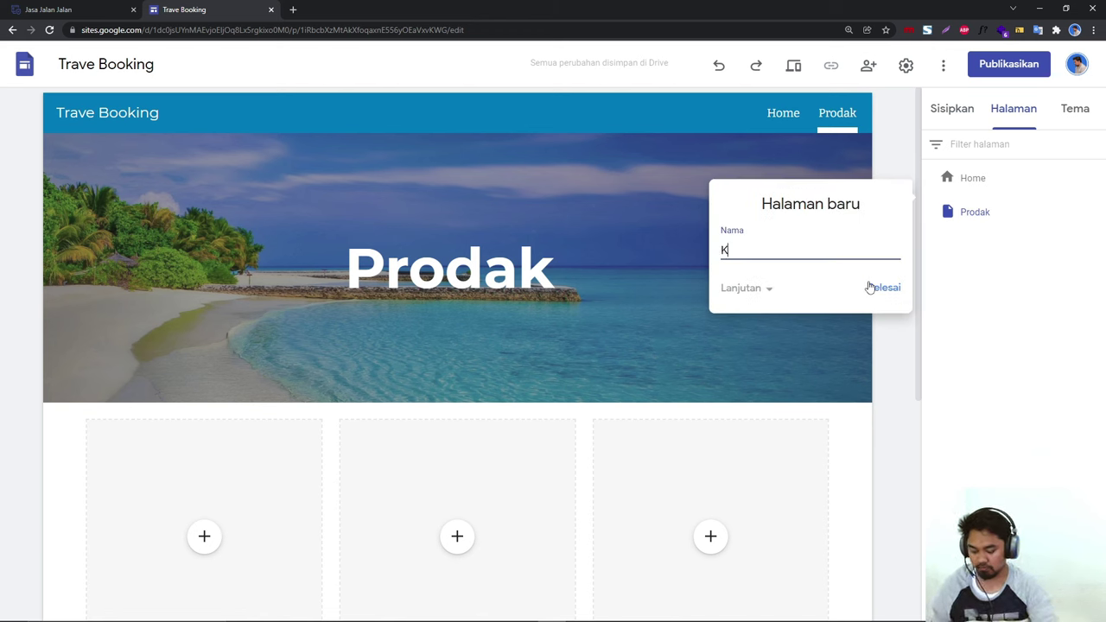
type("Kontakl")
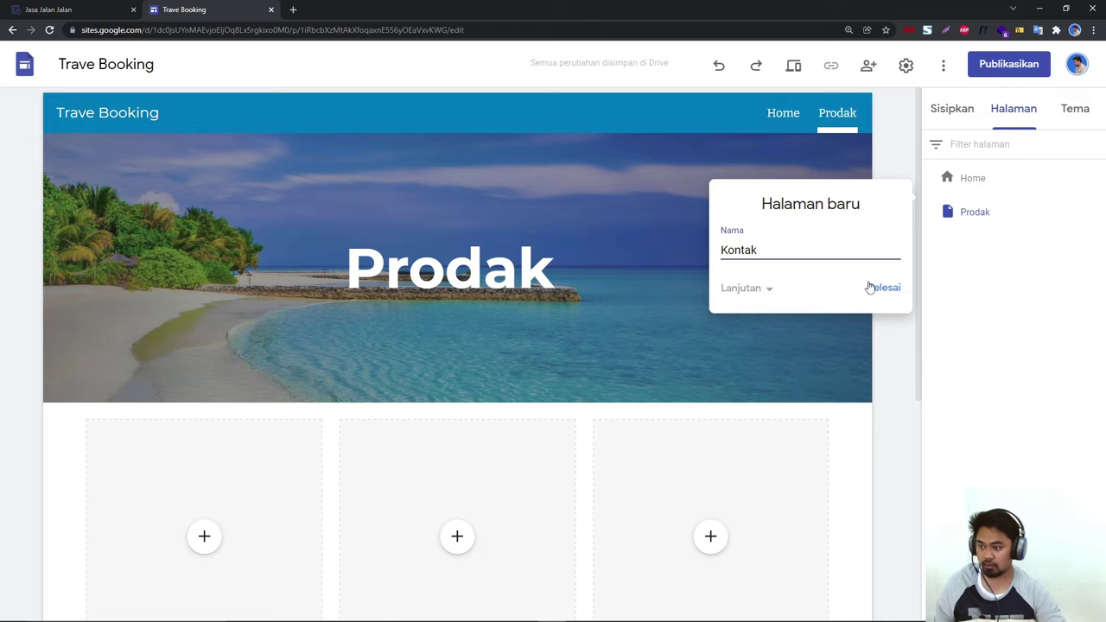
left_click(882, 287)
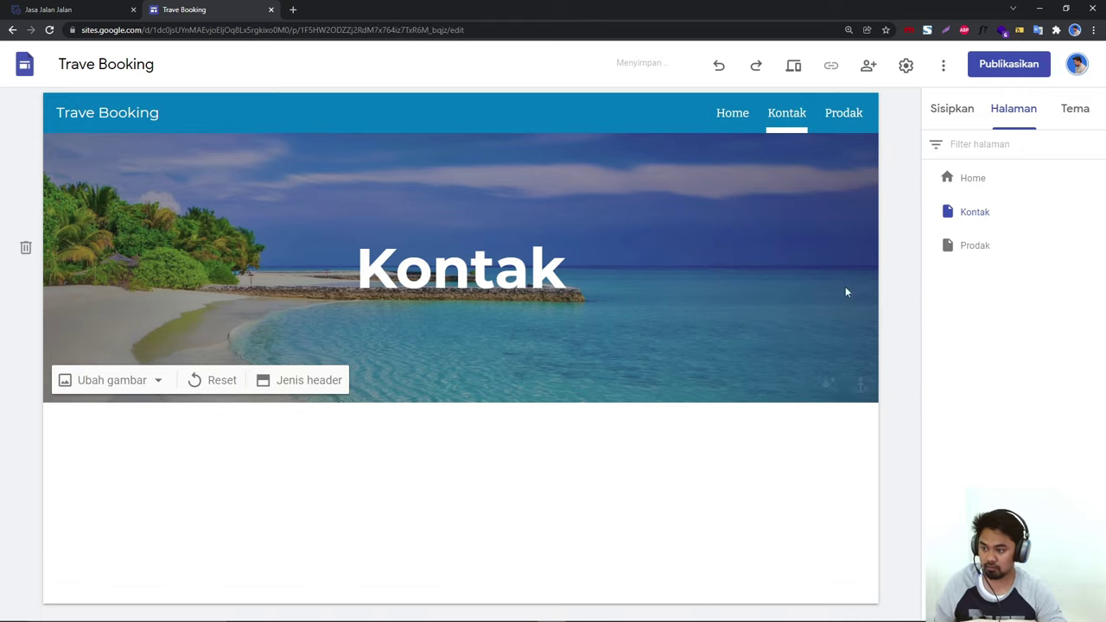
Step: Insert the layout with one image beside a heading and text below the Kontak page's header
left_click(974, 118)
scroll(977, 242, "up", 3)
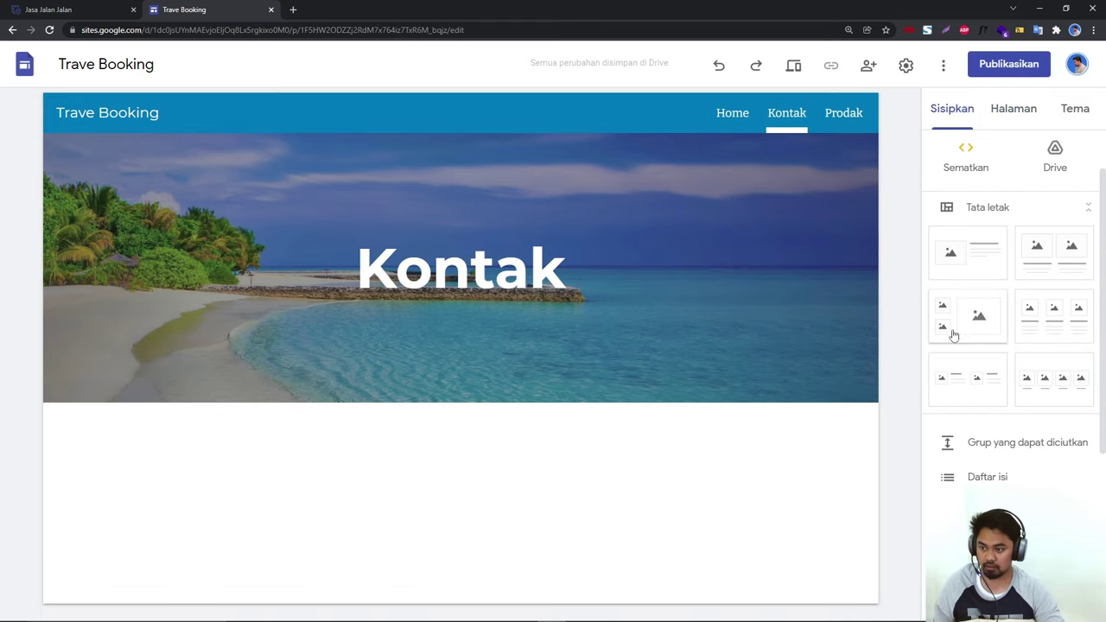
left_click(948, 263)
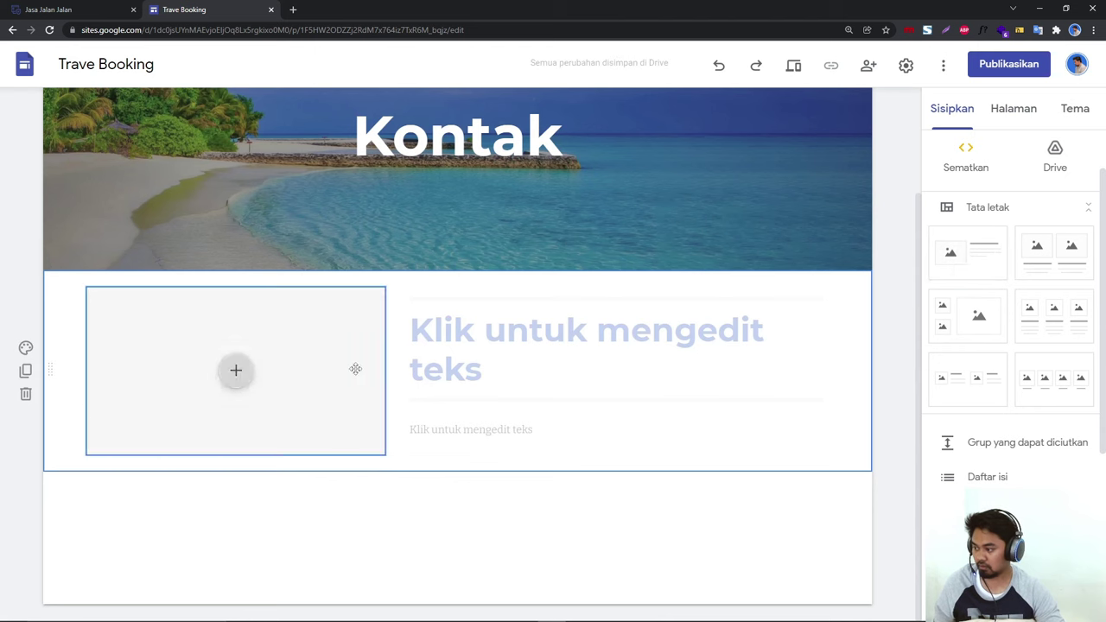
left_click(484, 432)
left_click(474, 330)
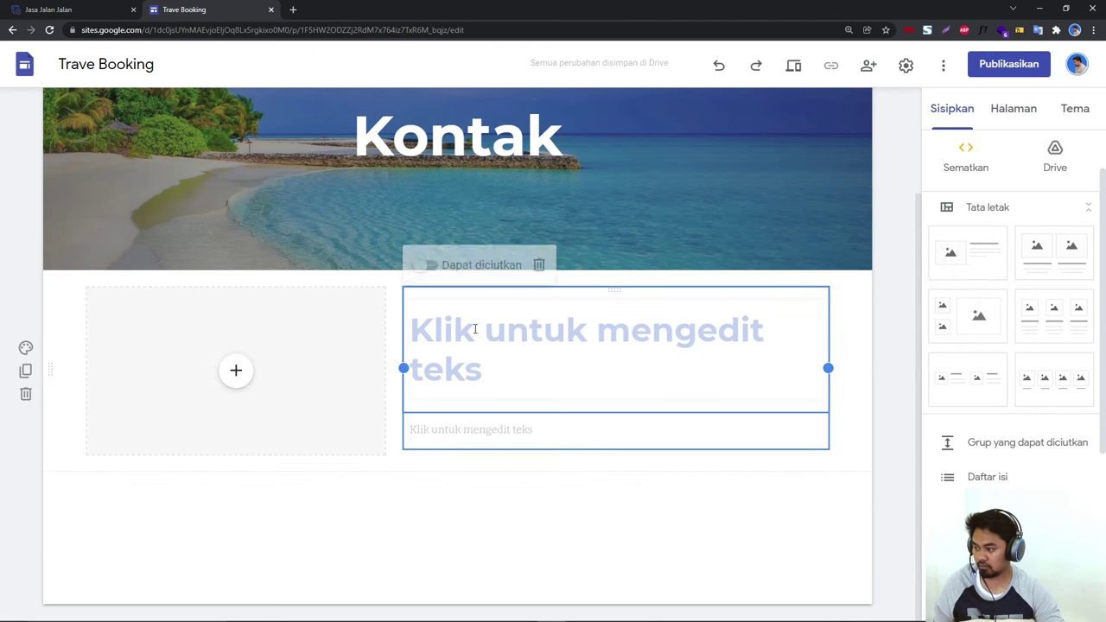
left_click(474, 329)
left_click(469, 358)
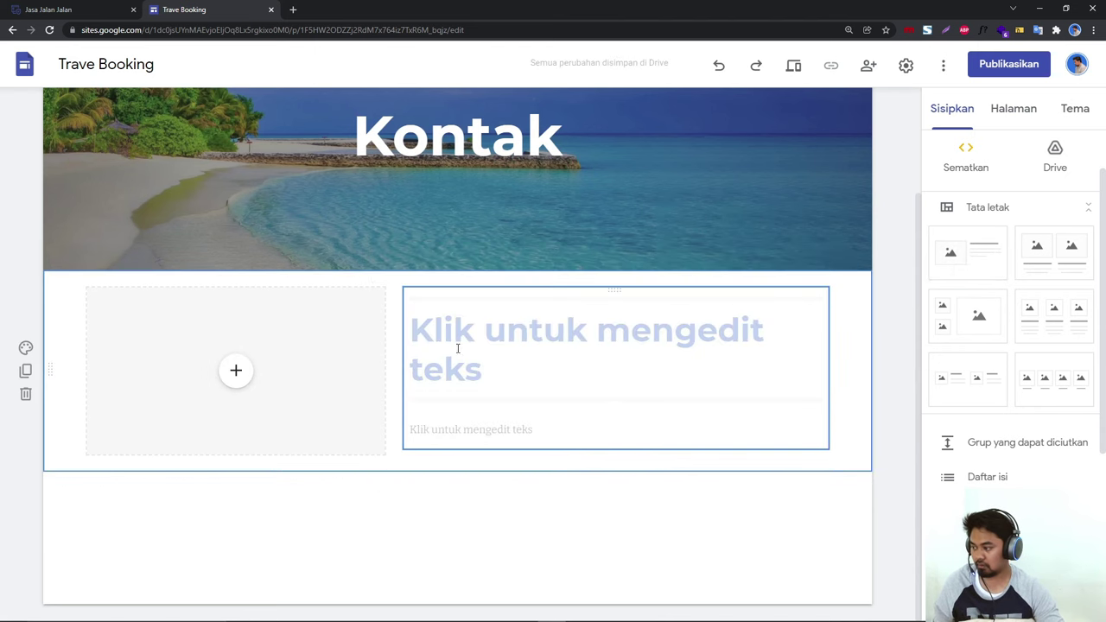
Step: Upload the yellow car image into the layout's image placeholder and resize it to show the whole car
left_click(236, 370)
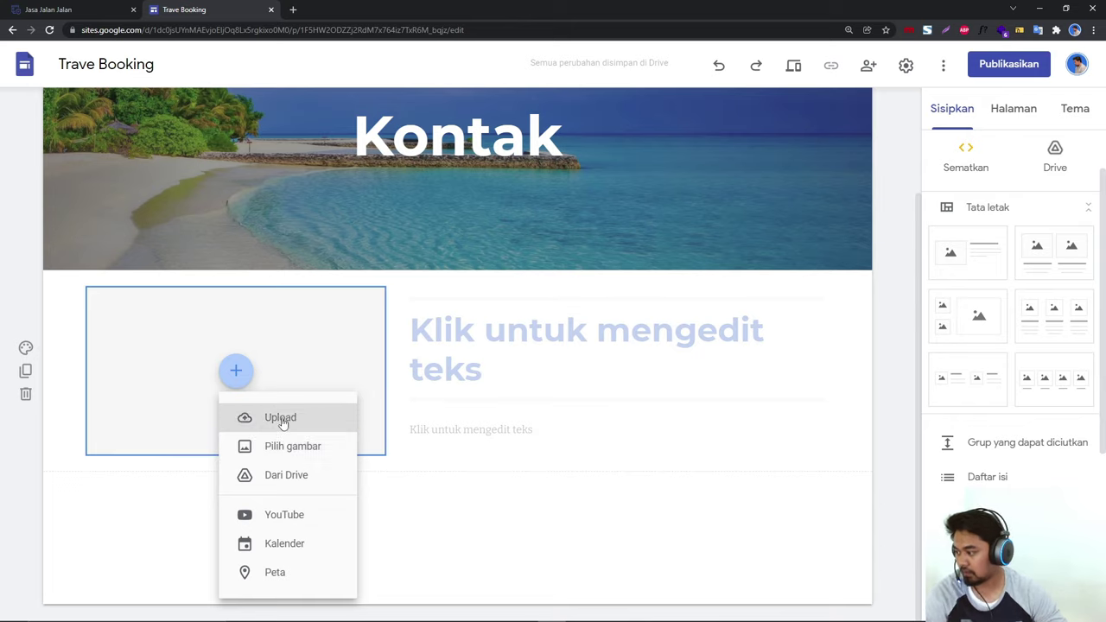
left_click(282, 419)
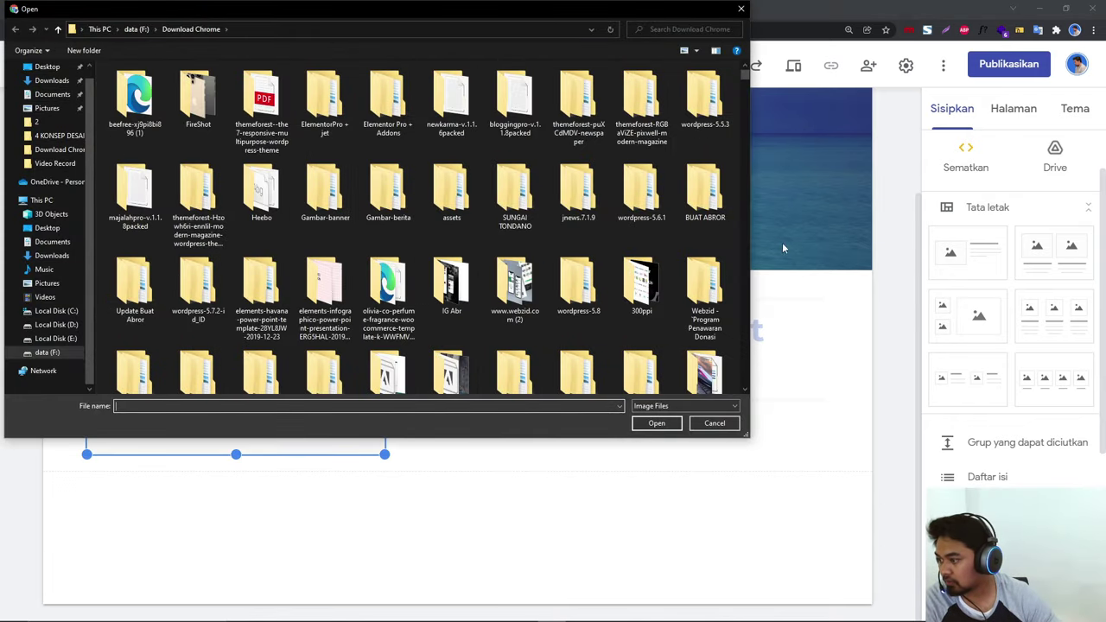
scroll(745, 87, "down", 10)
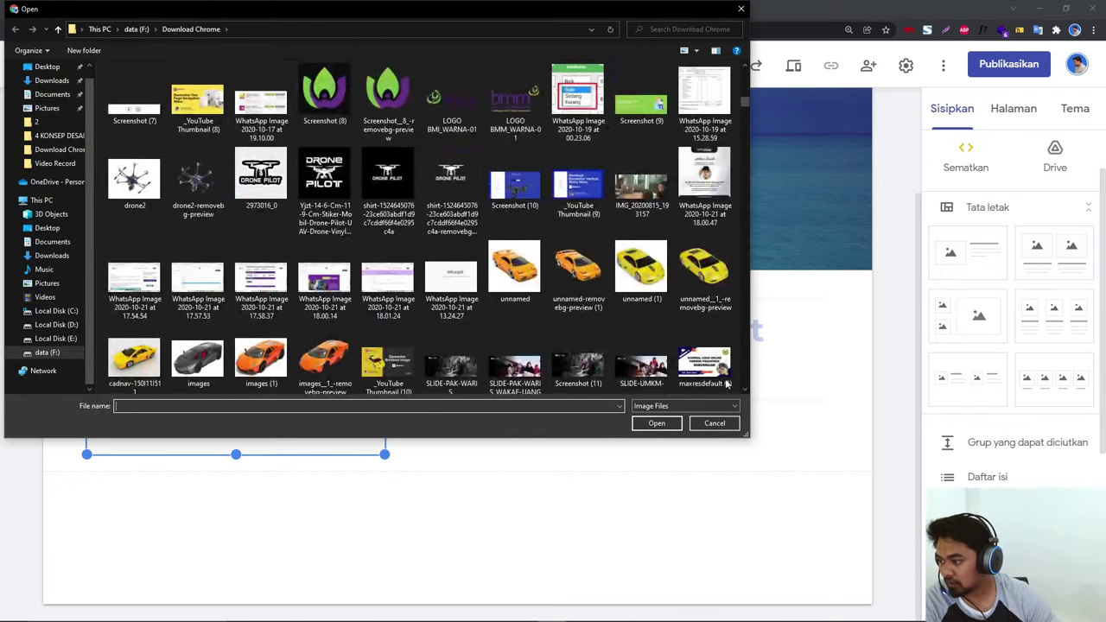
left_click(714, 292)
left_click(657, 422)
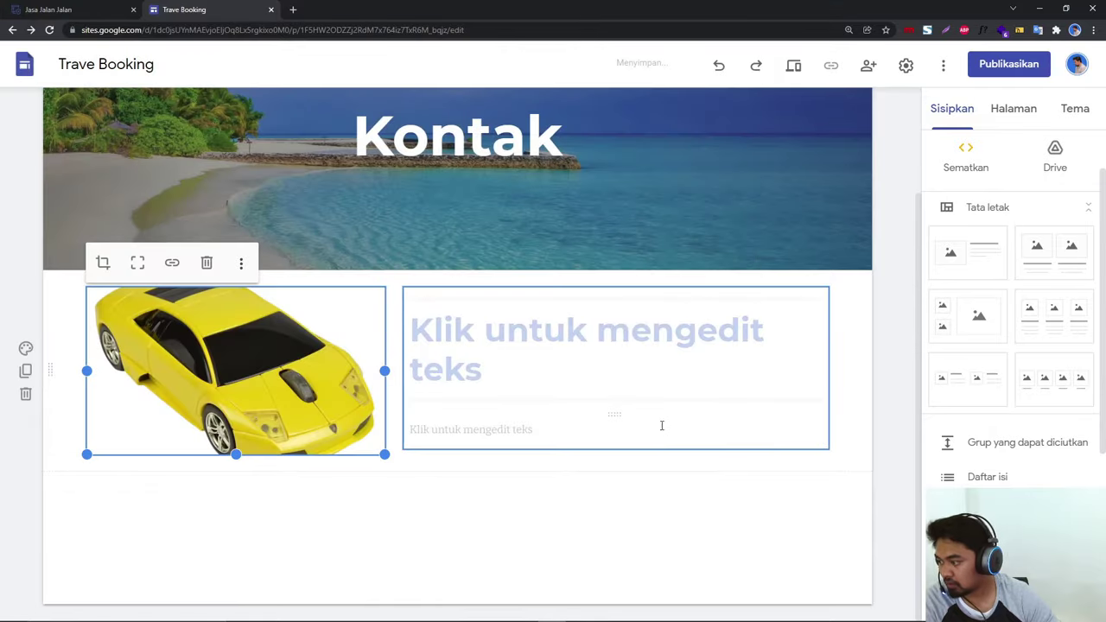
left_click_drag(384, 455, 320, 425)
left_click_drag(205, 440, 213, 476)
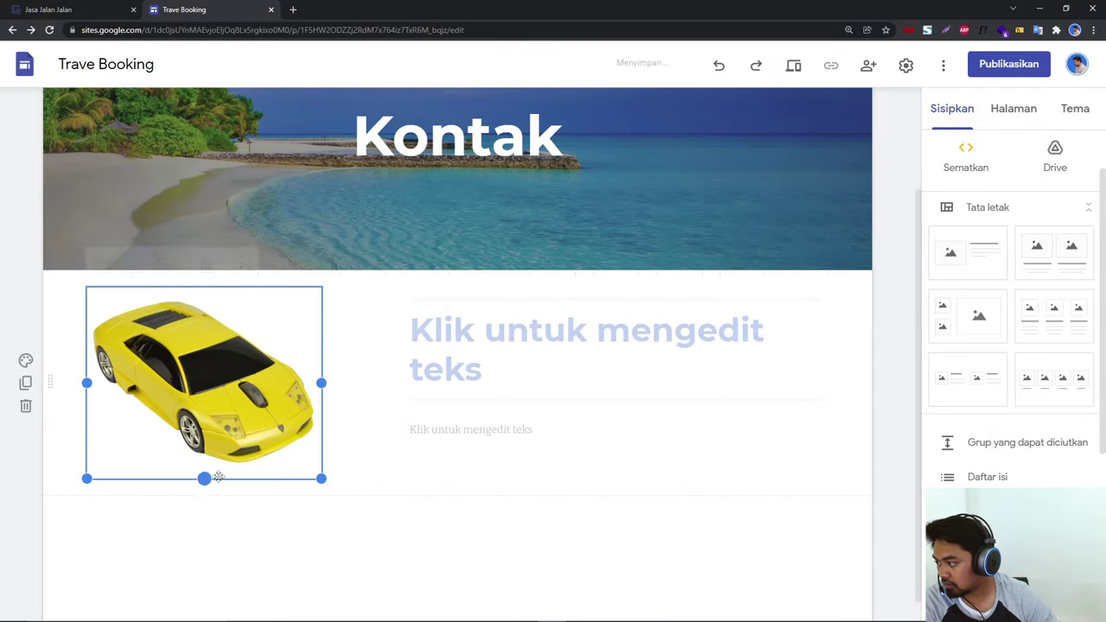
Step: Insert a map of Gelora Bung Karno Main Stadium and place it in the Kontak section to the left of the heading
left_click(472, 345)
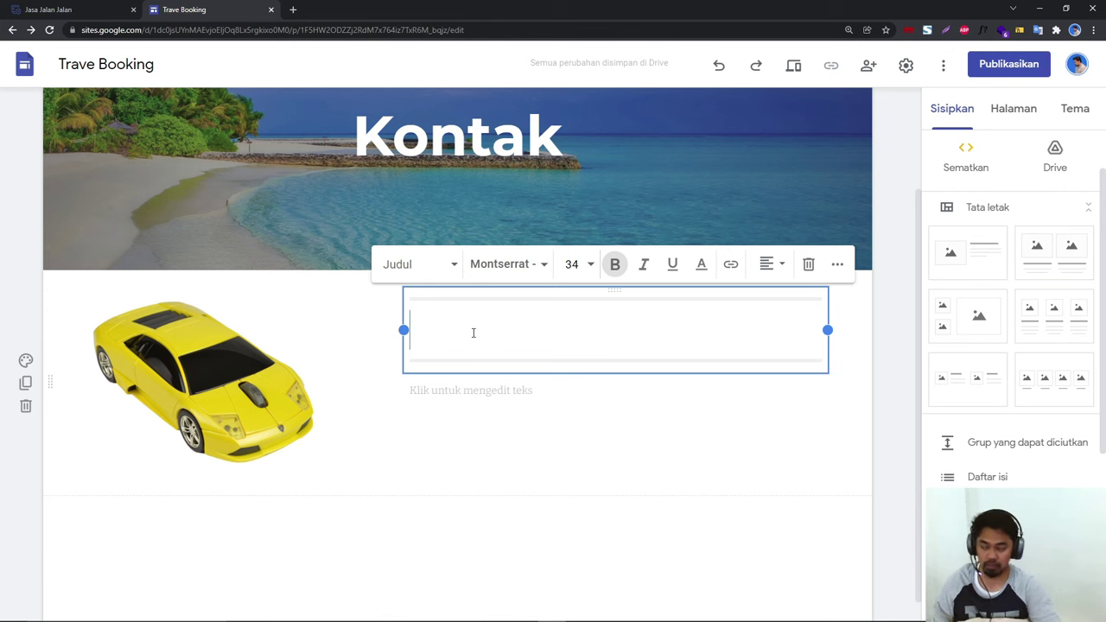
scroll(1028, 449, "down", 4)
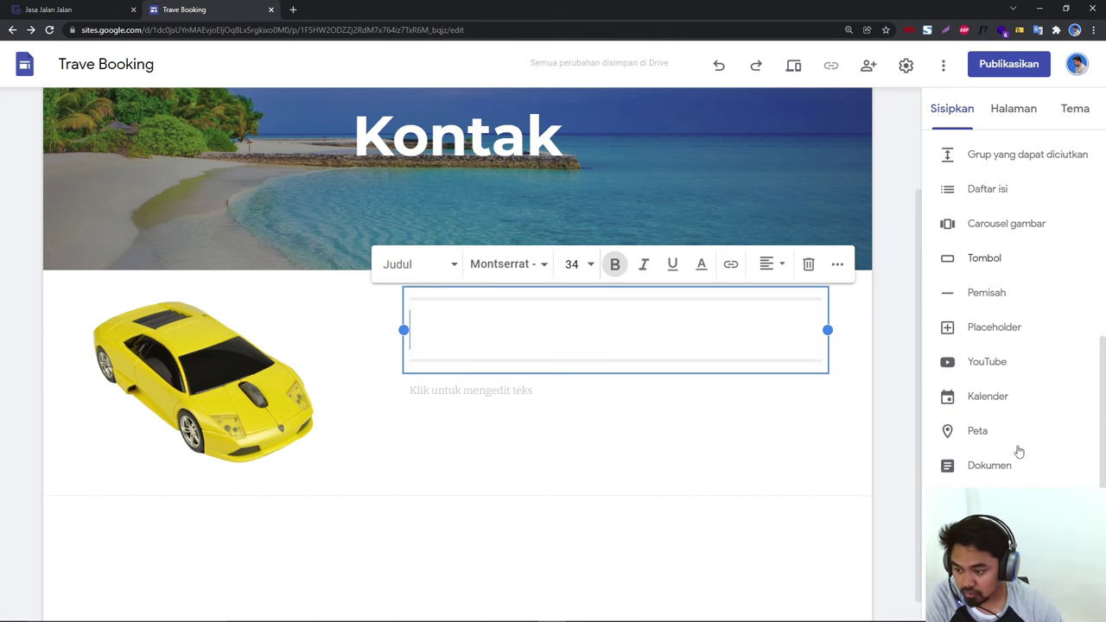
left_click(992, 433)
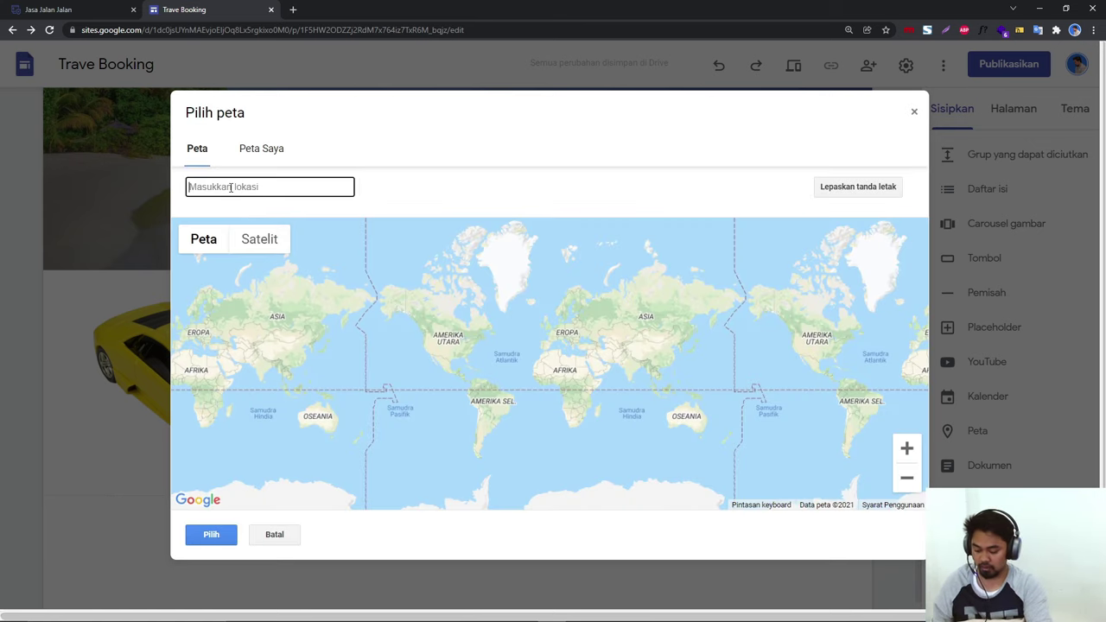
type("GB")
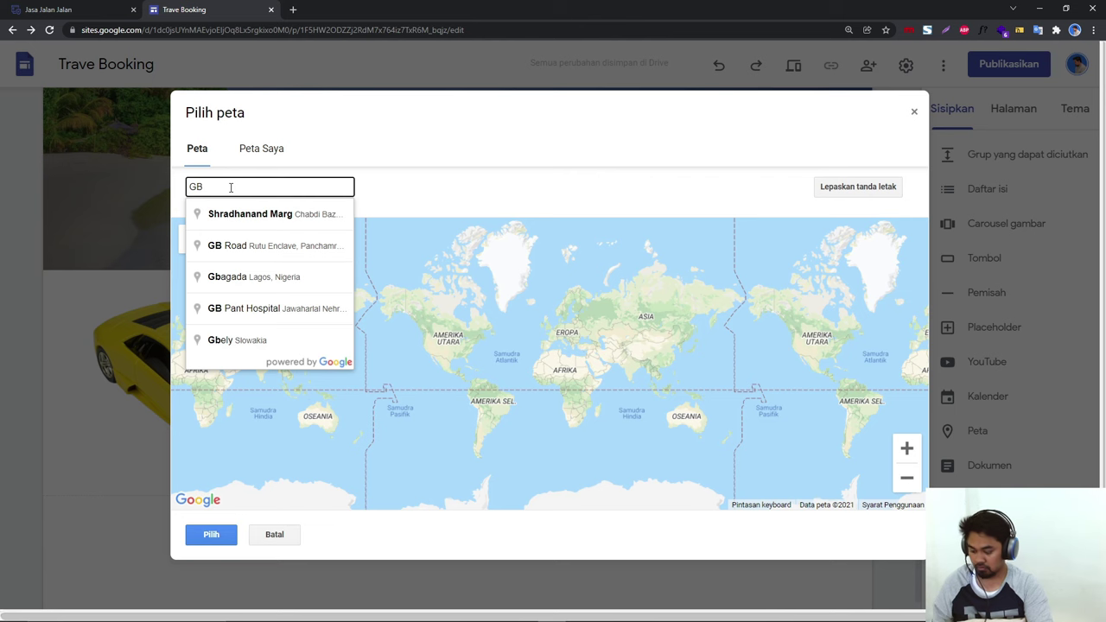
type("K")
left_click(244, 225)
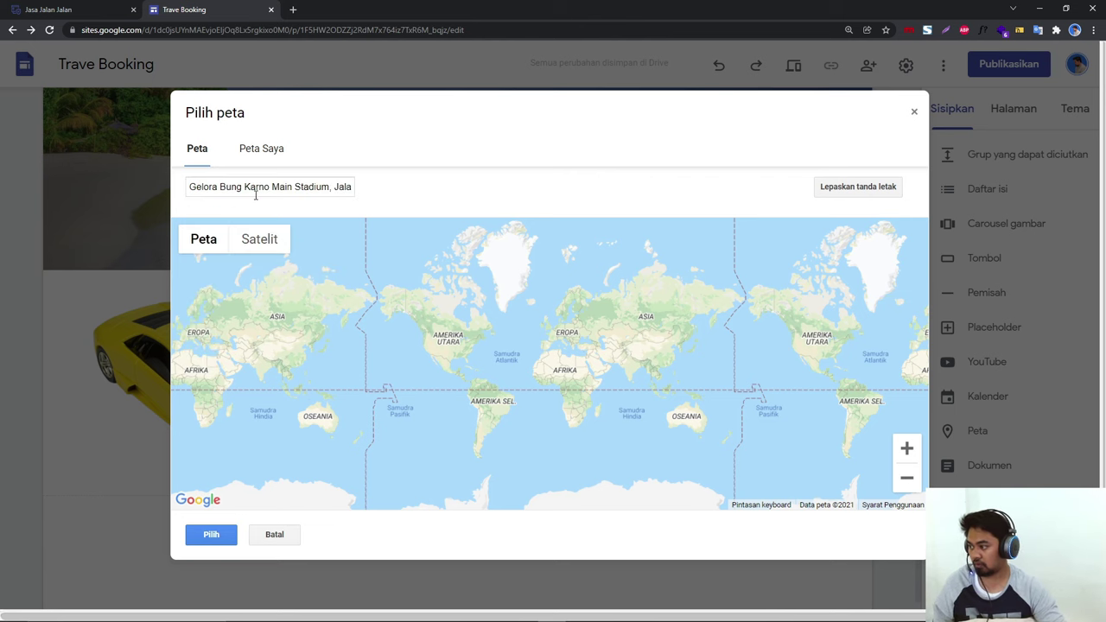
left_click(223, 534)
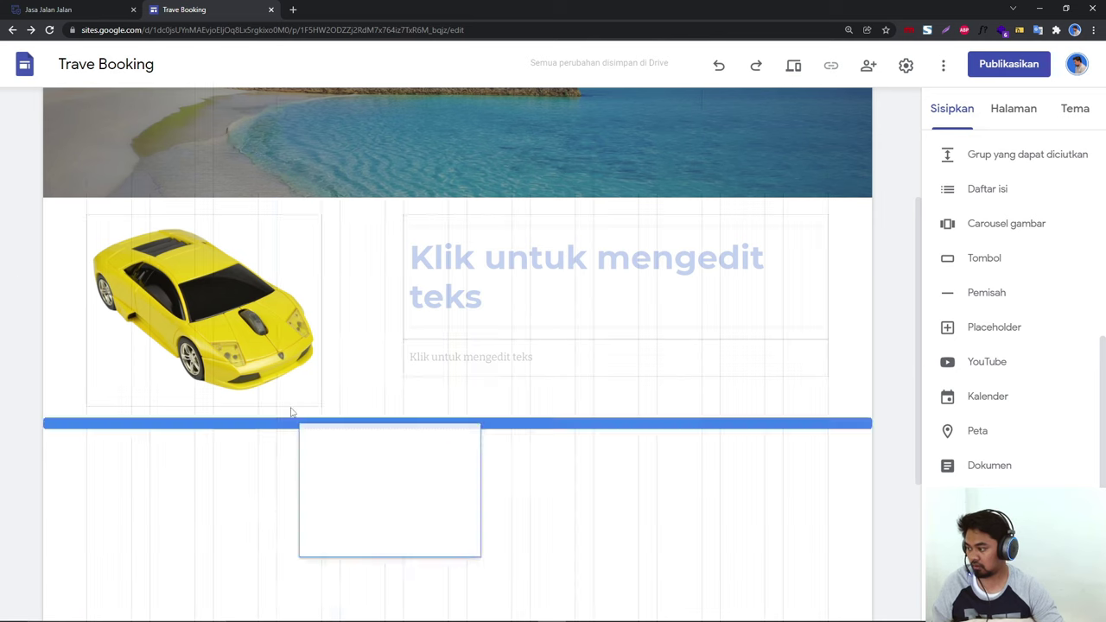
left_click_drag(291, 413, 169, 285)
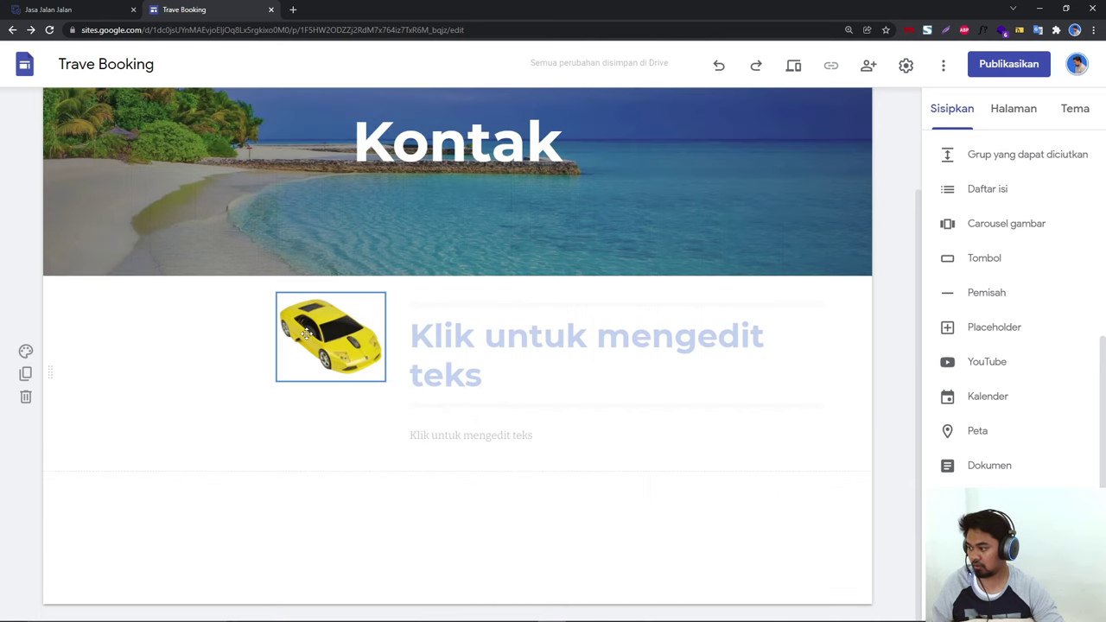
Step: Delete the yellow car image and enlarge the map to fill the space beside the heading and text
right_click(306, 334)
left_click(311, 340)
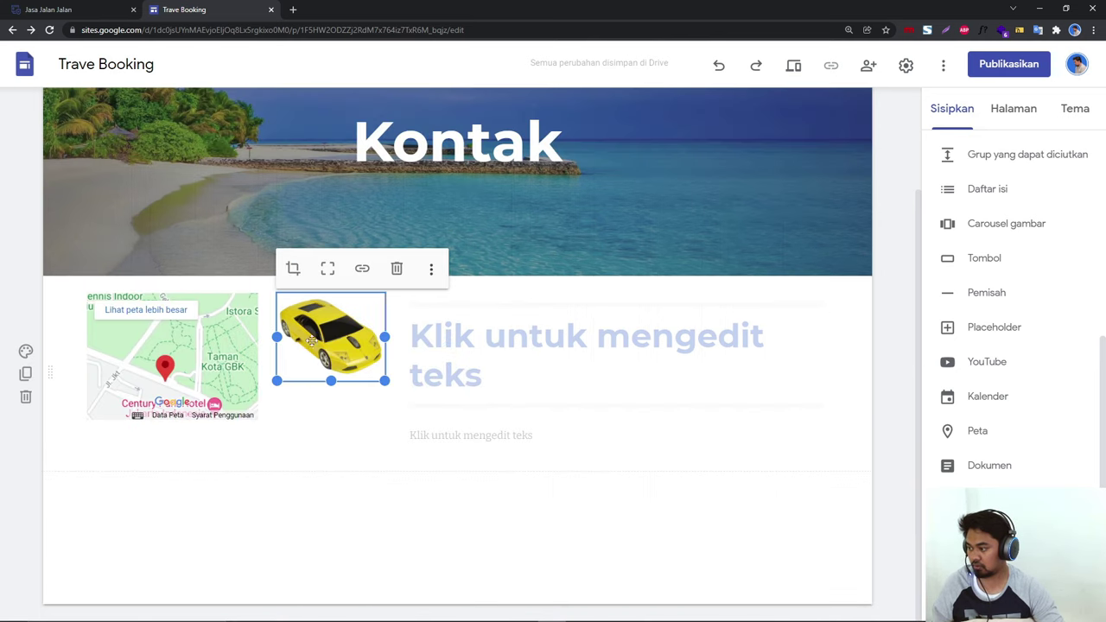
left_click(396, 270)
left_click(268, 406)
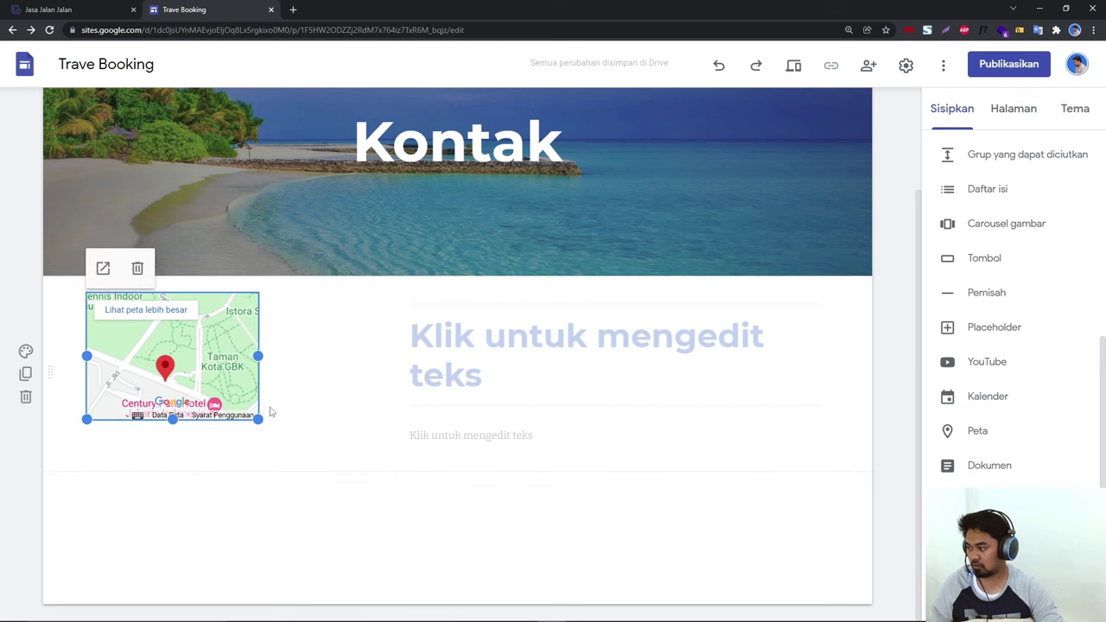
left_click_drag(258, 356, 385, 375)
left_click_drag(238, 420, 248, 467)
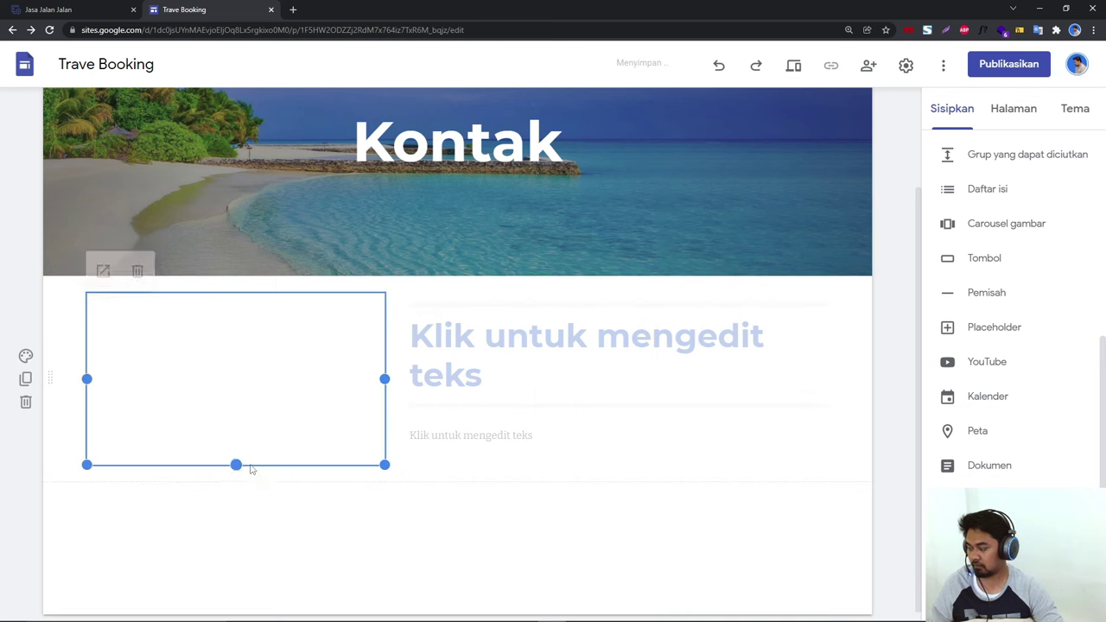
Step: Try removing the heading and text block beside the map, and undo the deletion
left_click(529, 355)
left_click(564, 479)
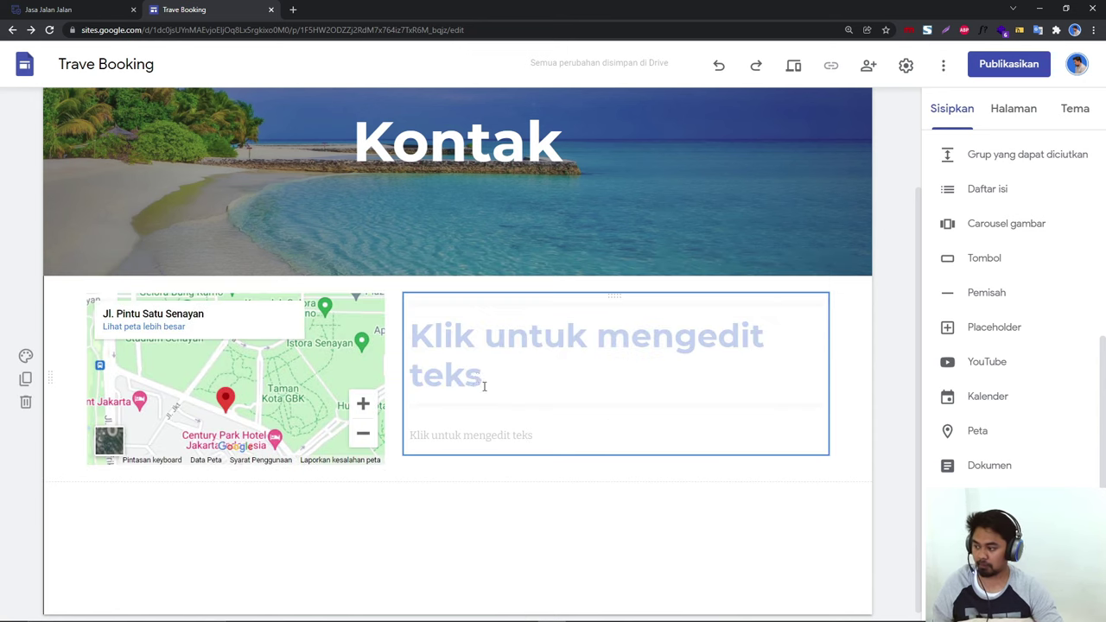
left_click(475, 354)
left_click(500, 413)
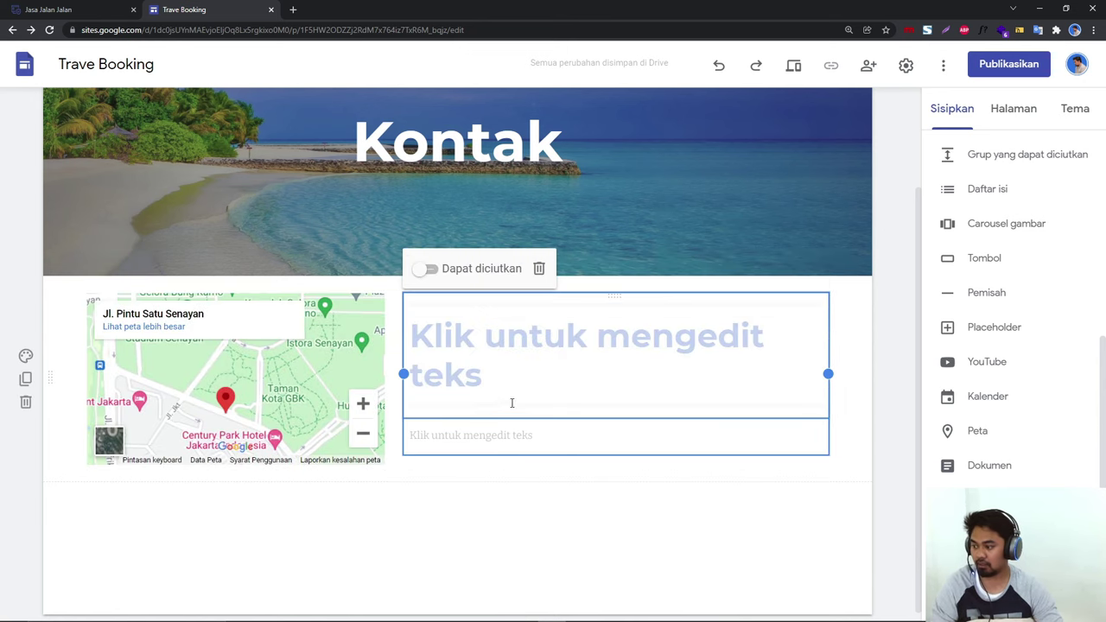
key("Delete")
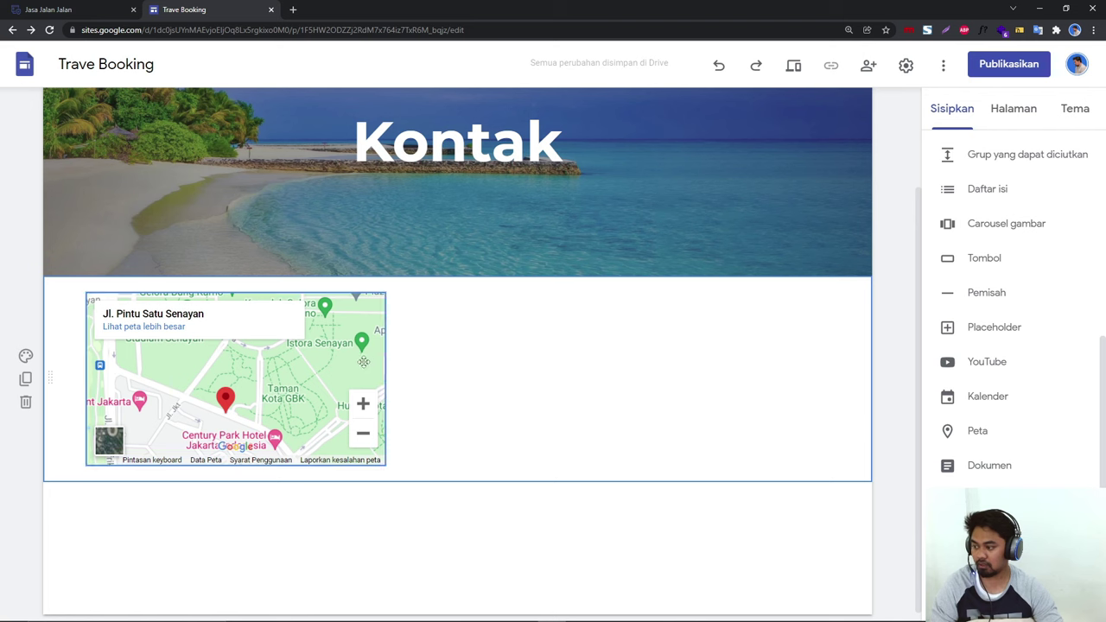
key("ctrl+z")
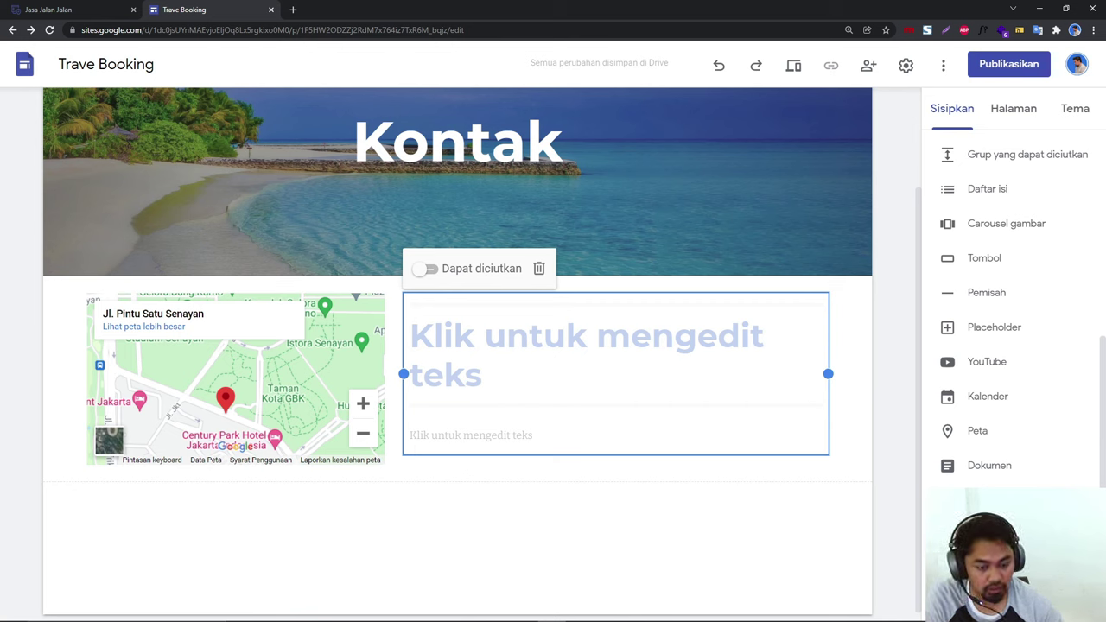
Step: Insert this year's "Formulir tanpa judul" form and place it in the column beside the map, below the heading placeholder
left_click(985, 500)
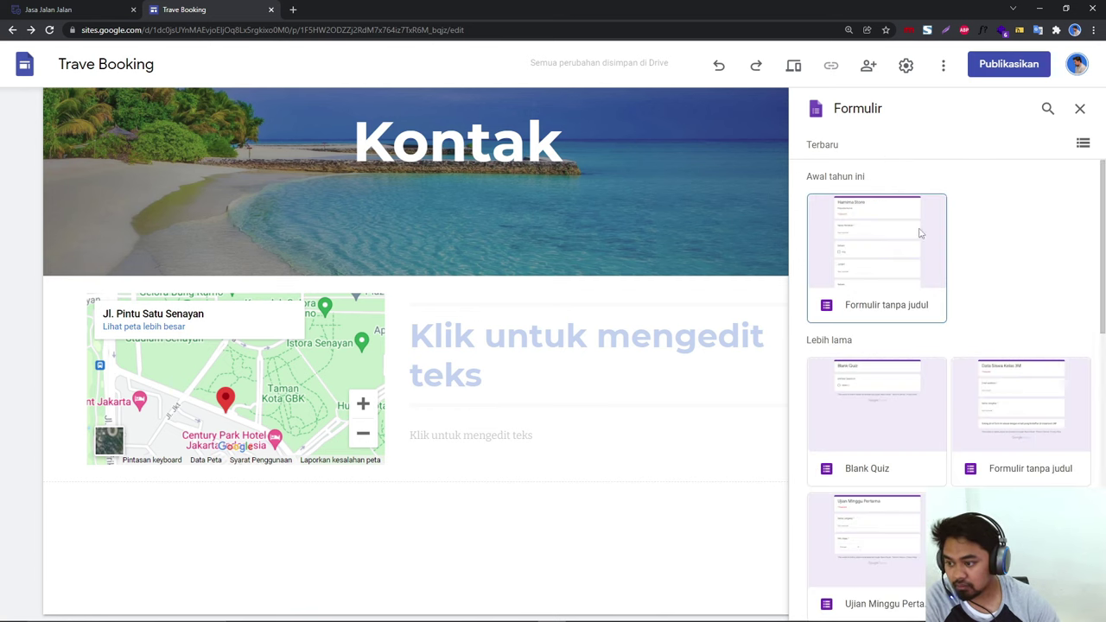
left_click(871, 246)
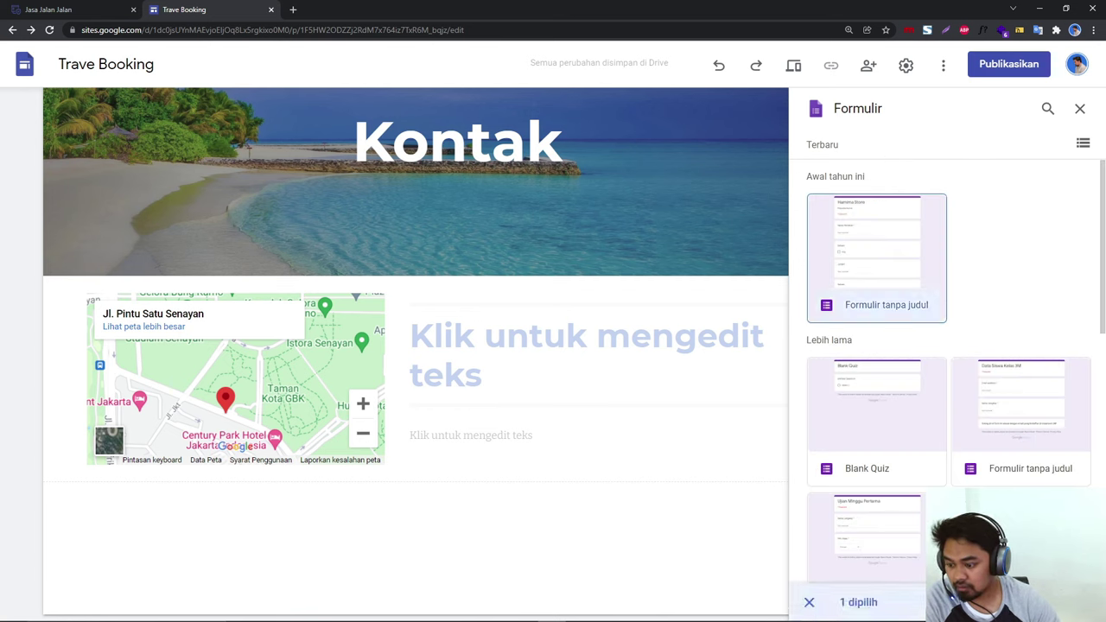
left_click(1064, 602)
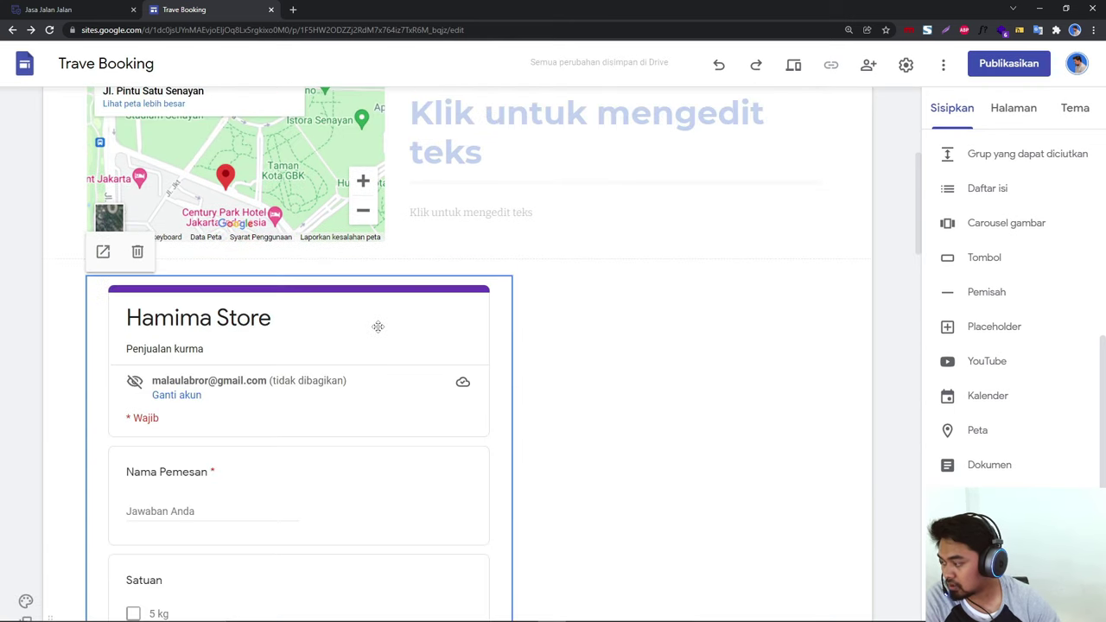
left_click_drag(195, 302, 475, 165)
Step: Delete the empty heading placeholder above the embedded form on the Kontak page
scroll(510, 342, "up", 4)
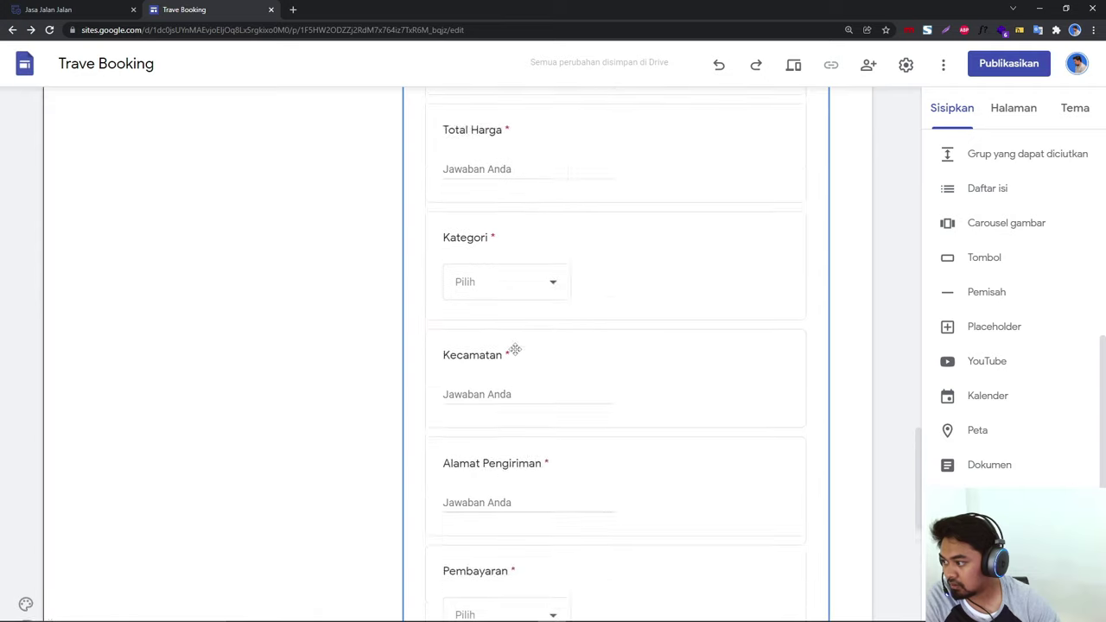
scroll(514, 350, "up", 10)
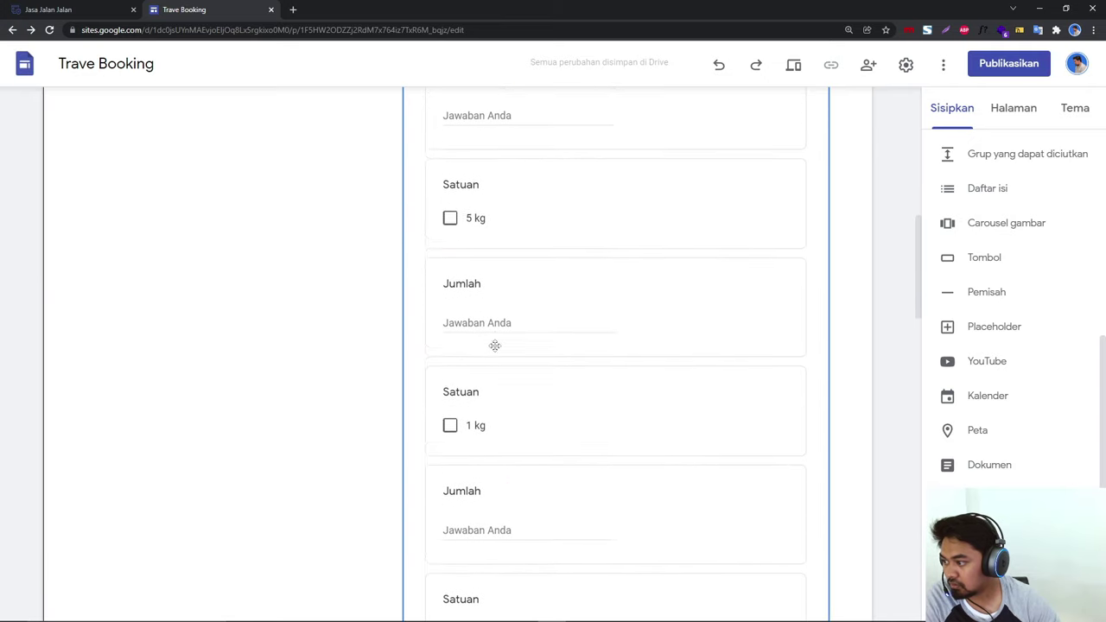
scroll(495, 346, "up", 10)
left_click(549, 456)
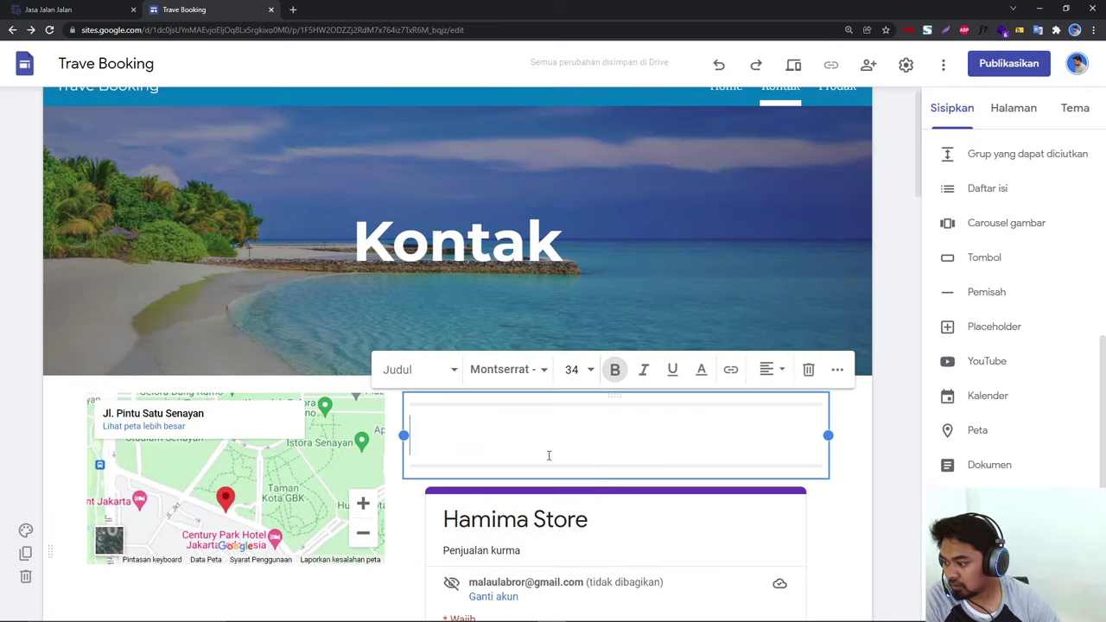
left_click(808, 369)
Step: Look over the embedded form down to its last question and the text placeholder at its end
scroll(808, 372, "down", 3)
scroll(553, 350, "down", 3)
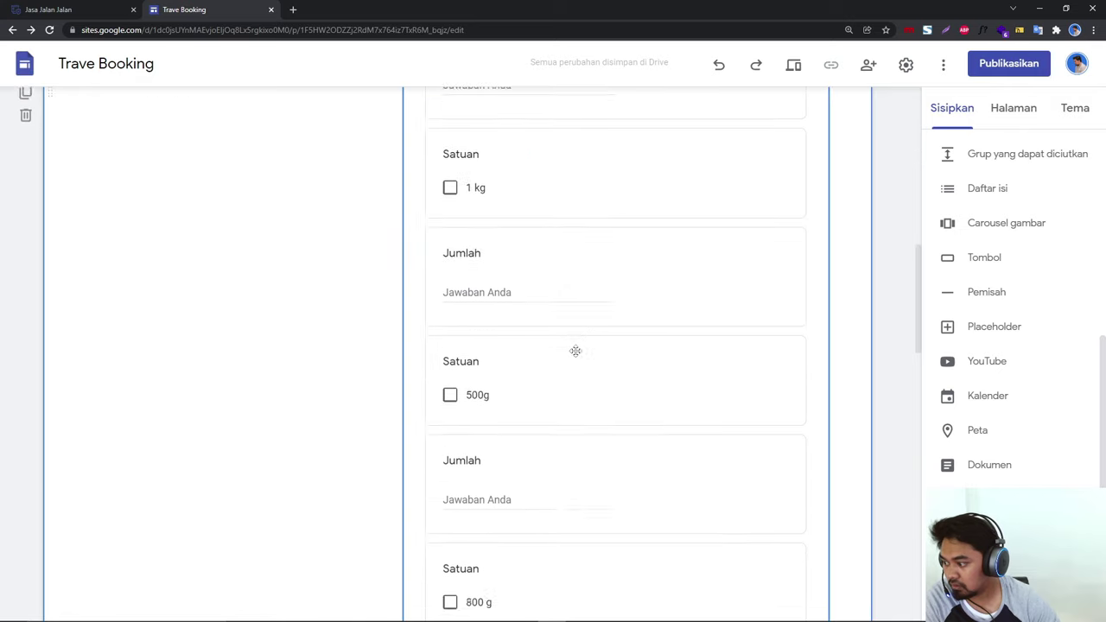
scroll(576, 351, "down", 10)
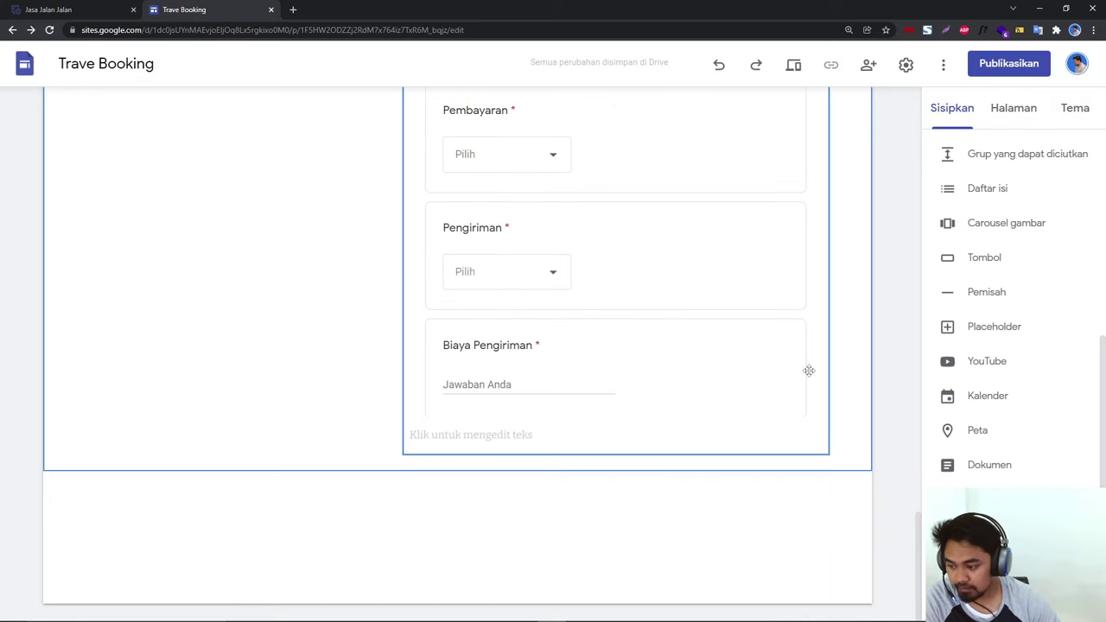
scroll(966, 183, "up", 3)
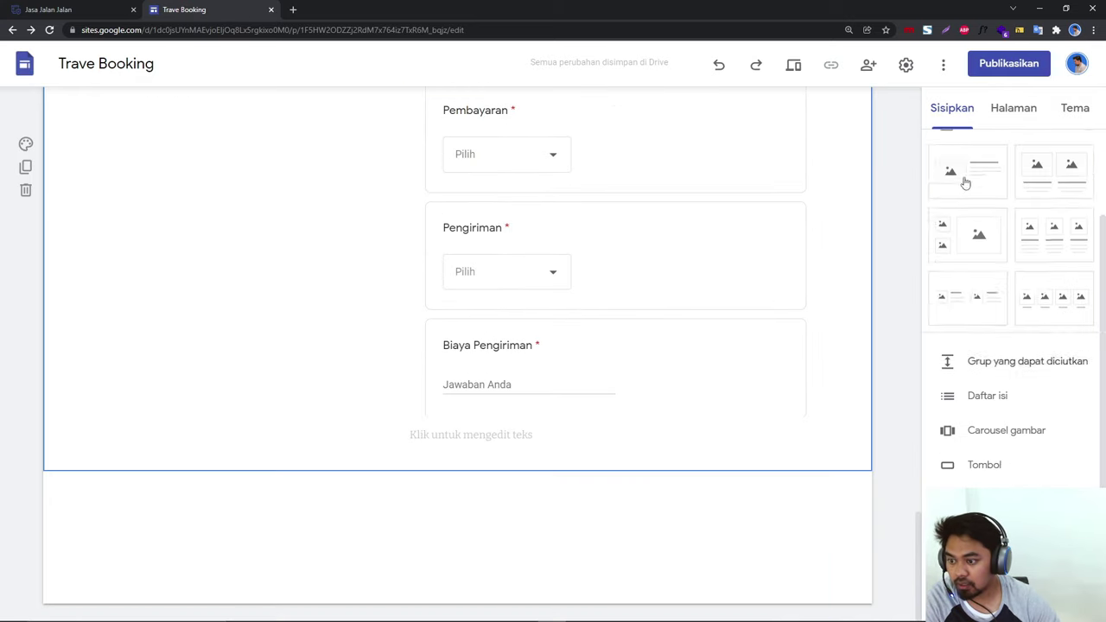
scroll(965, 182, "up", 3)
scroll(699, 277, "up", 8)
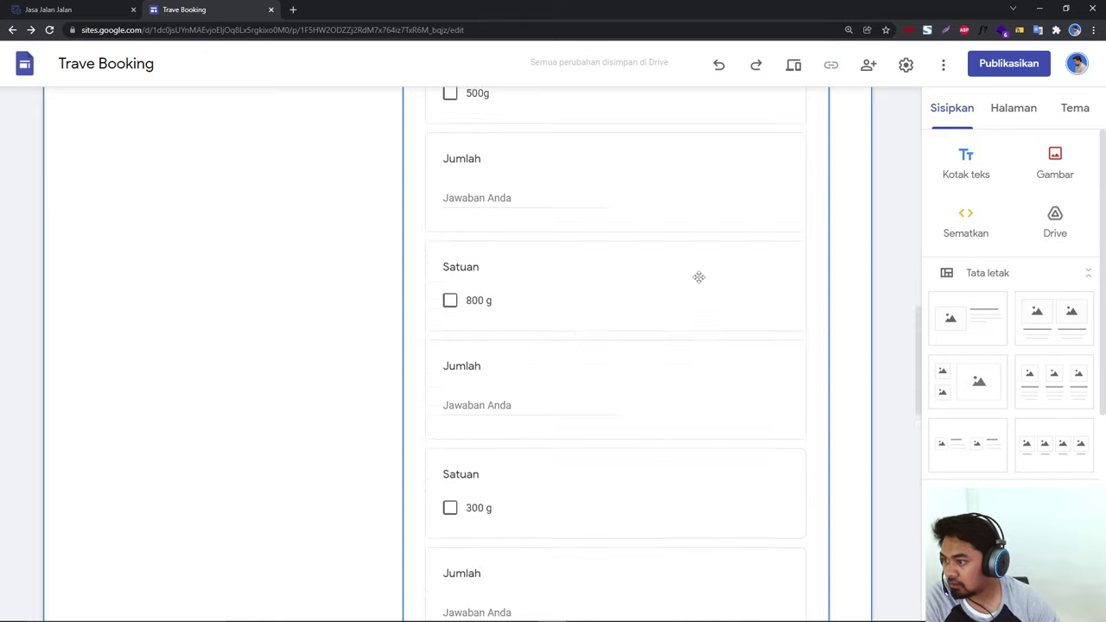
scroll(699, 277, "up", 10)
Step: Go to the Home page and publish the site with the web address trave-booking
left_click(730, 113)
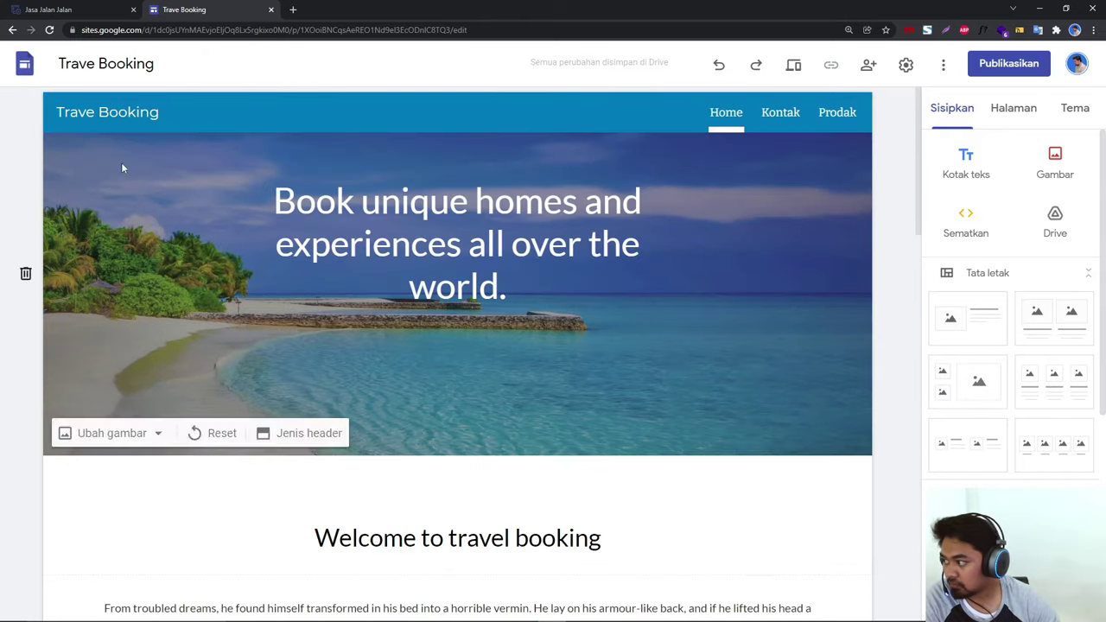
left_click(1009, 63)
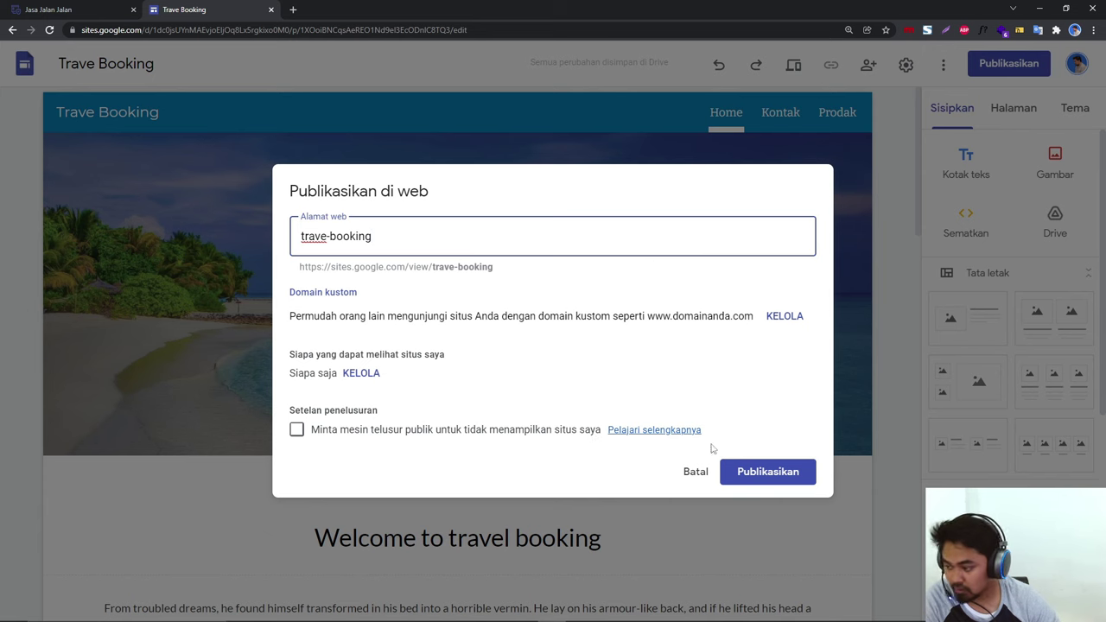
left_click(753, 476)
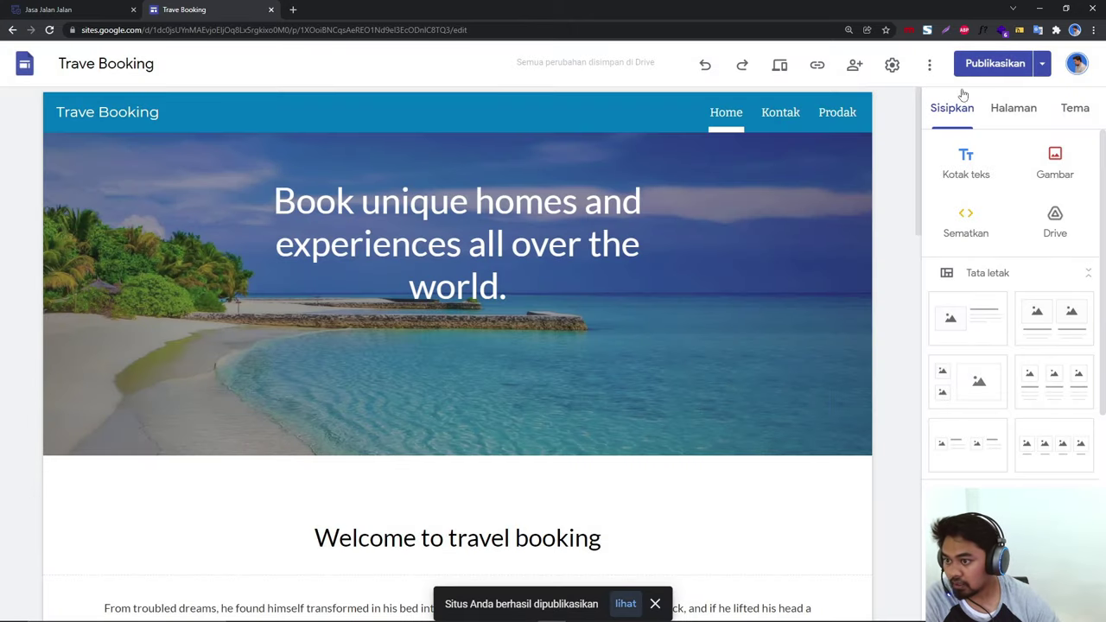
Step: View the published site and review the Home page down to the Promo Diskon 50% section
left_click(1042, 68)
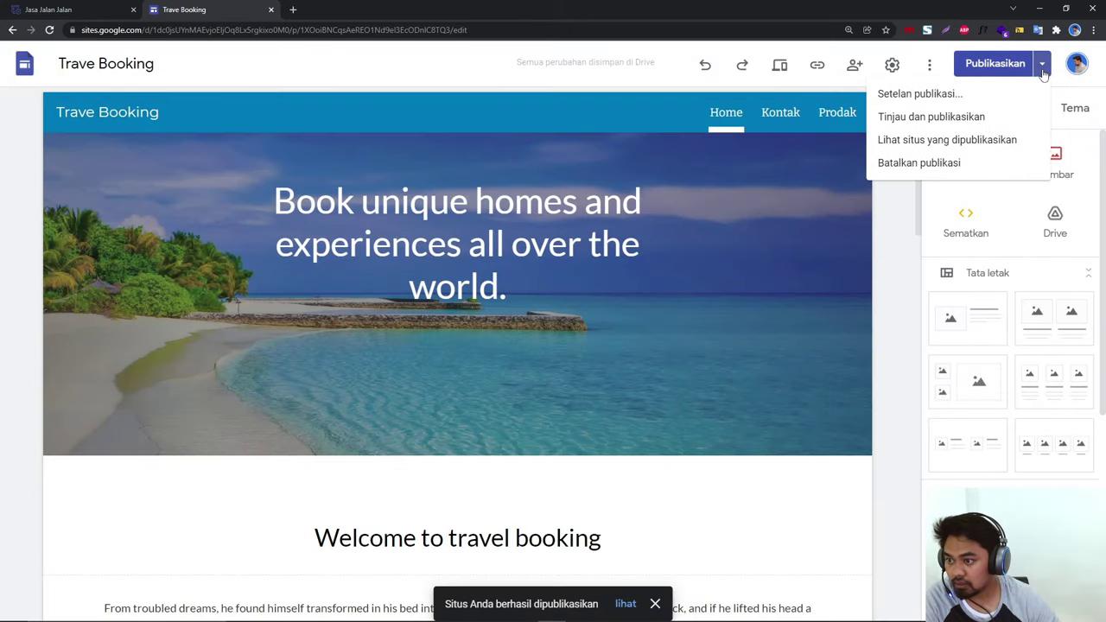
left_click(933, 140)
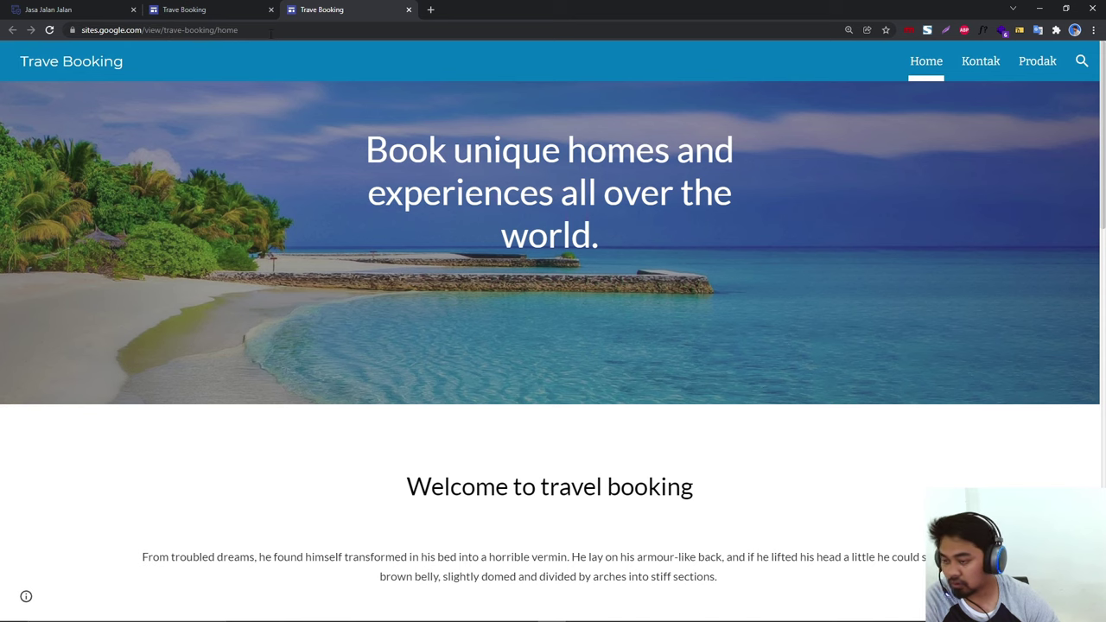
scroll(440, 250, "down", 12)
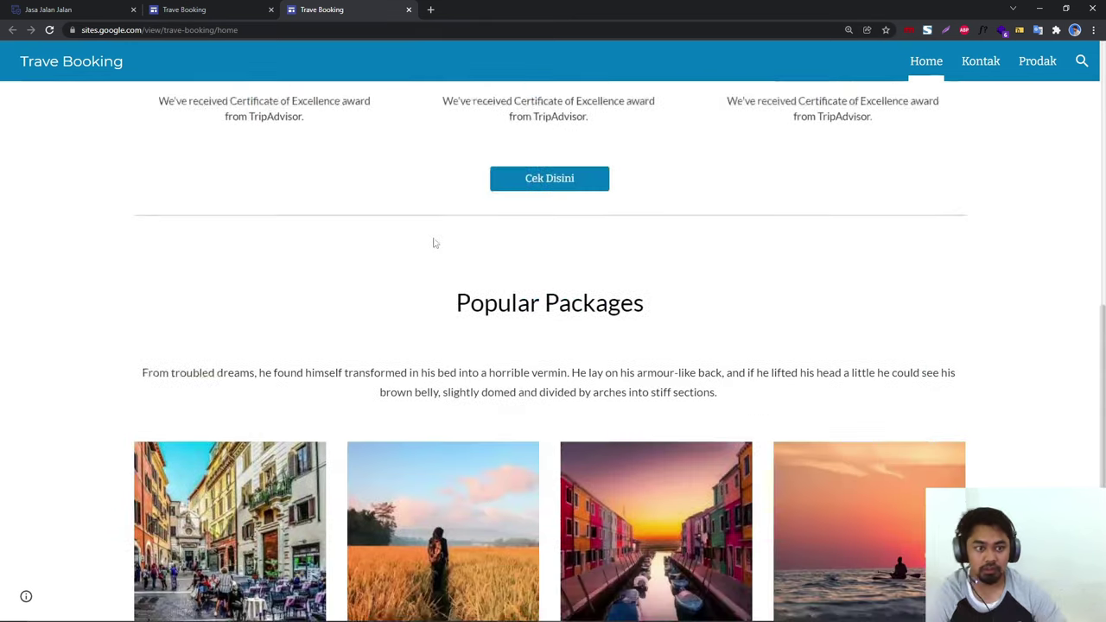
scroll(460, 329, "up", 1)
scroll(457, 387, "down", 1)
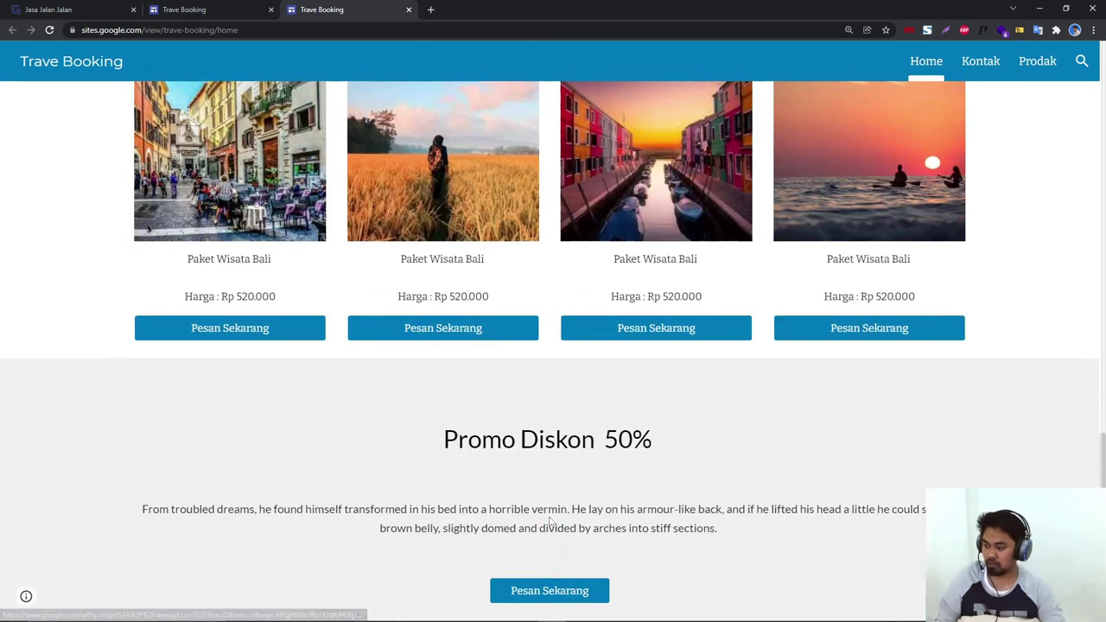
scroll(721, 338, "up", 10)
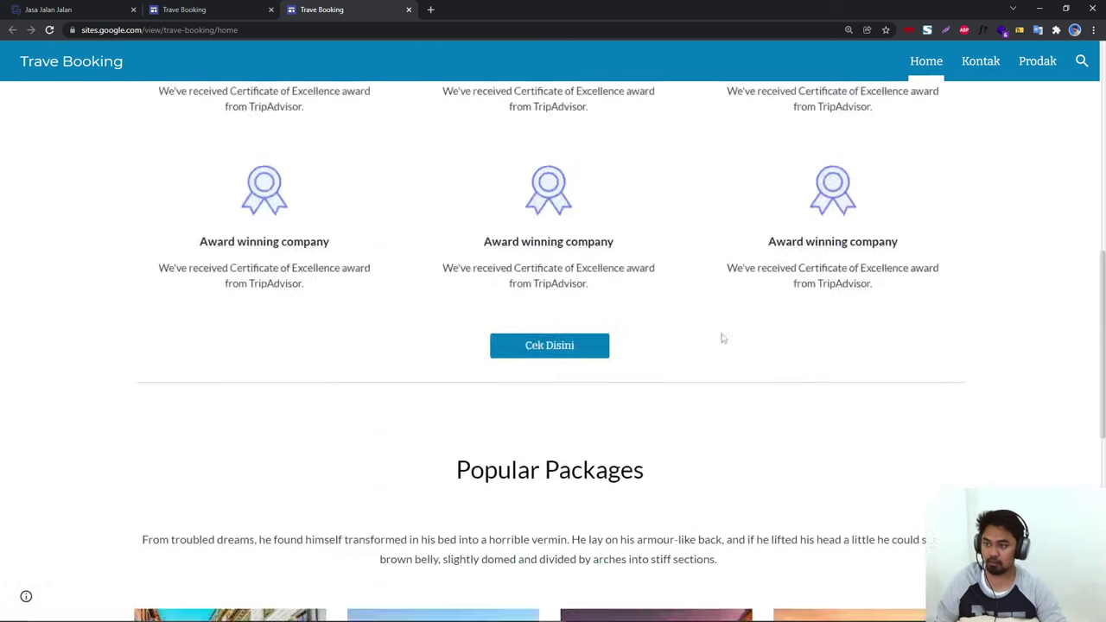
scroll(702, 347, "up", 3)
Step: Check the published site's search bar and its Kontak and Prodak pages, ending on the Kontak page
left_click(1081, 62)
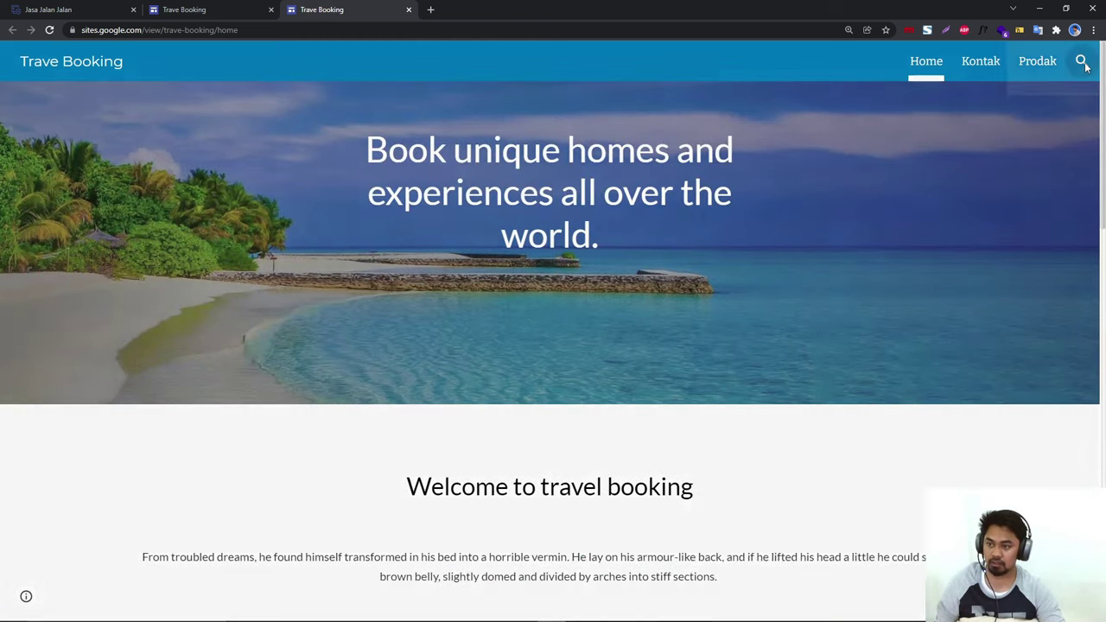
left_click(31, 70)
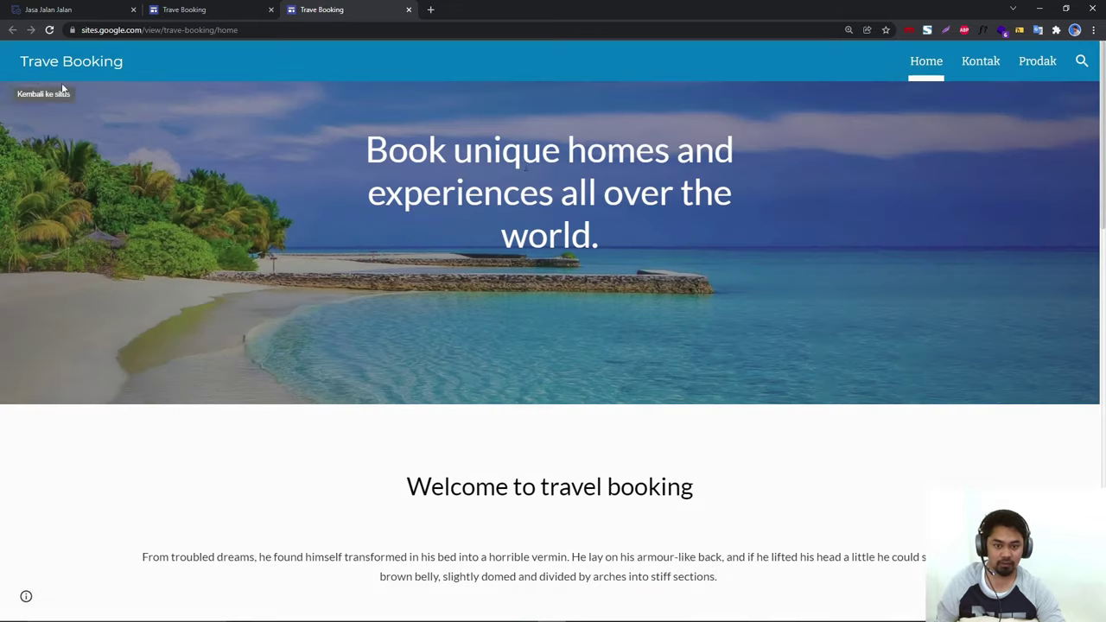
left_click(977, 63)
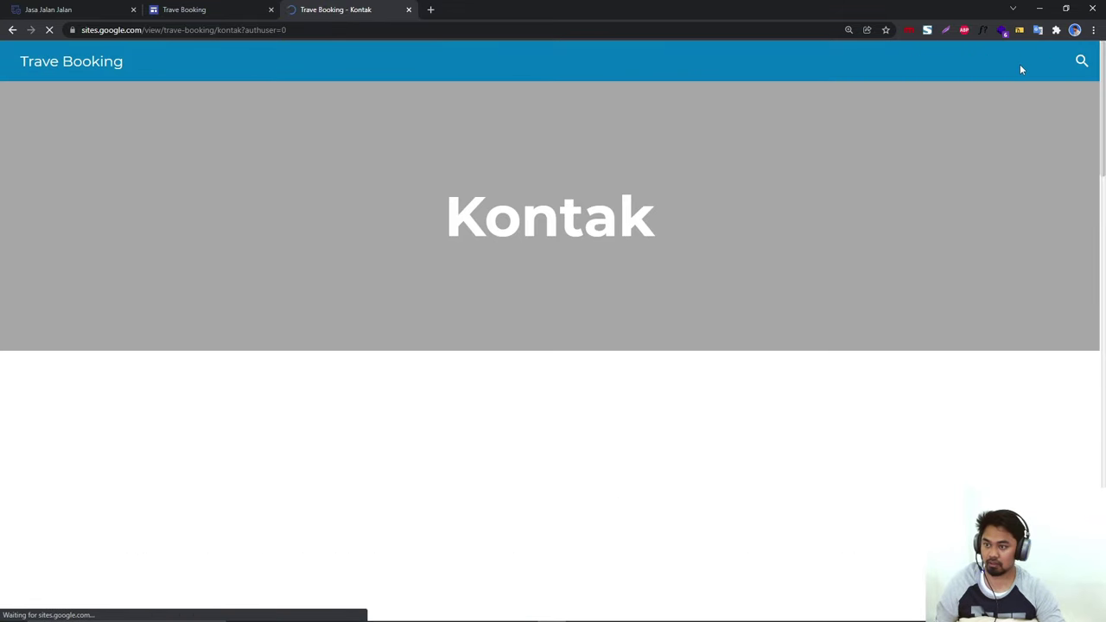
left_click(1030, 66)
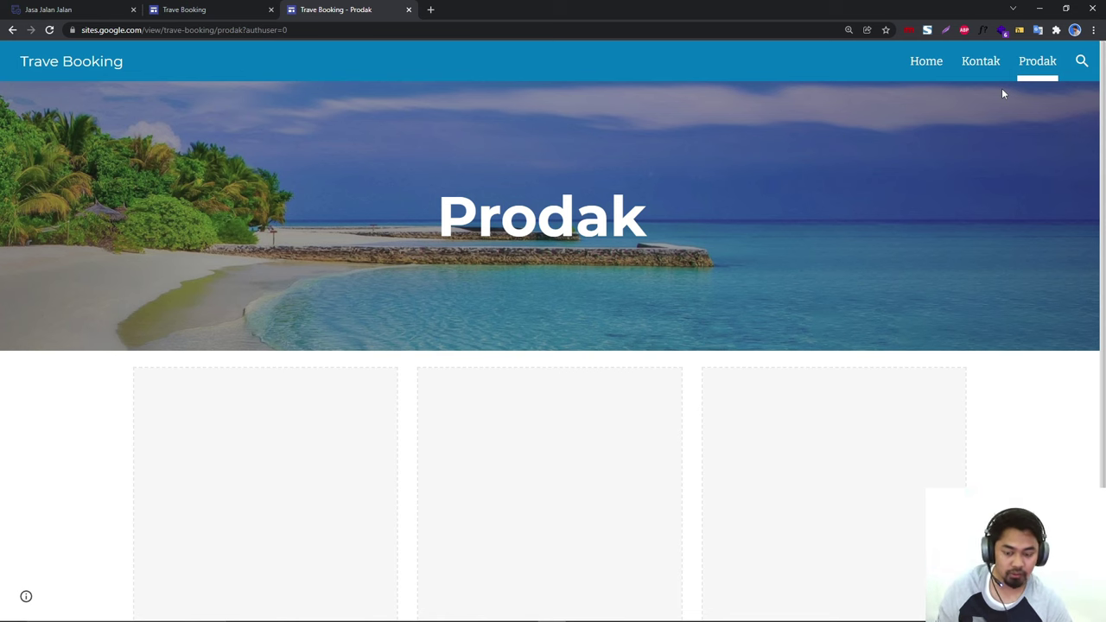
left_click(12, 30)
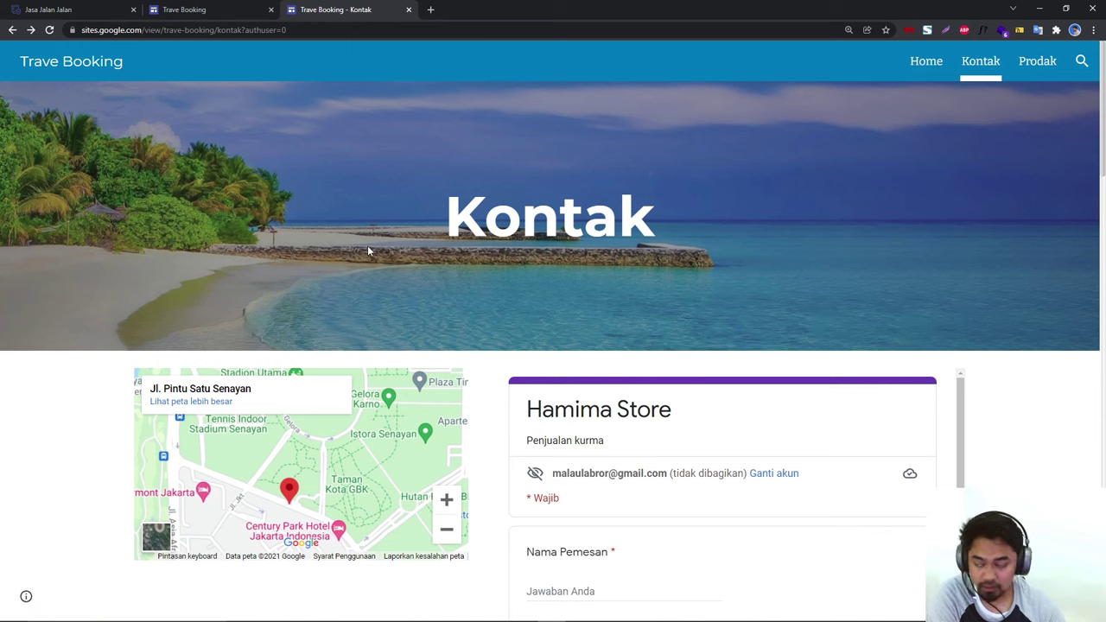
Step: Return to the site editor and upload the green owl image 36c1015e as the favicon in the brand image settings
left_click(207, 10)
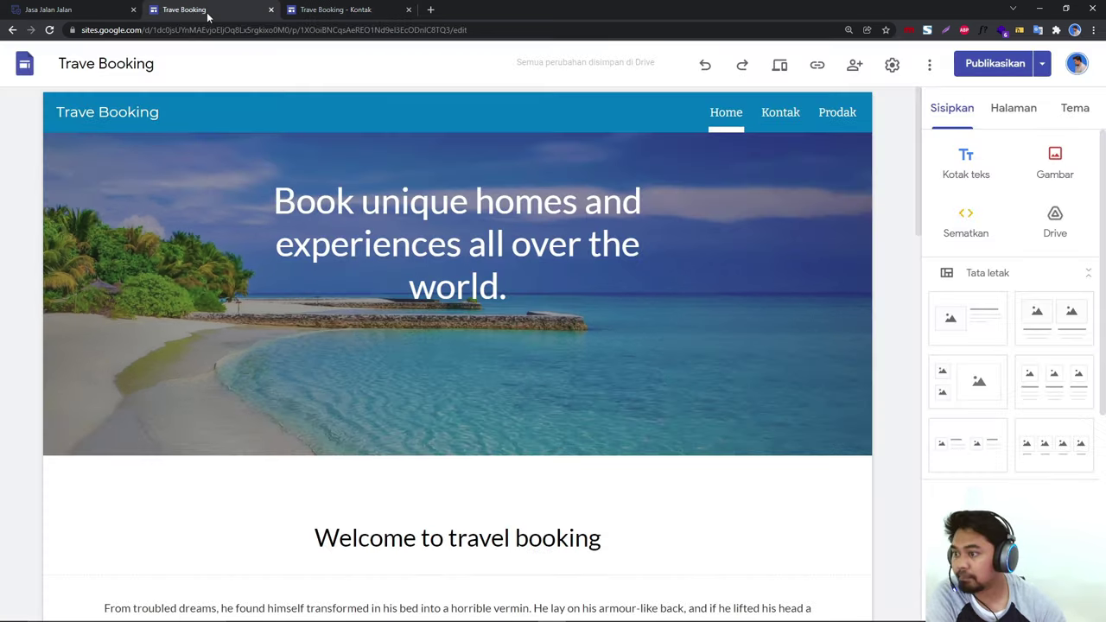
left_click(892, 68)
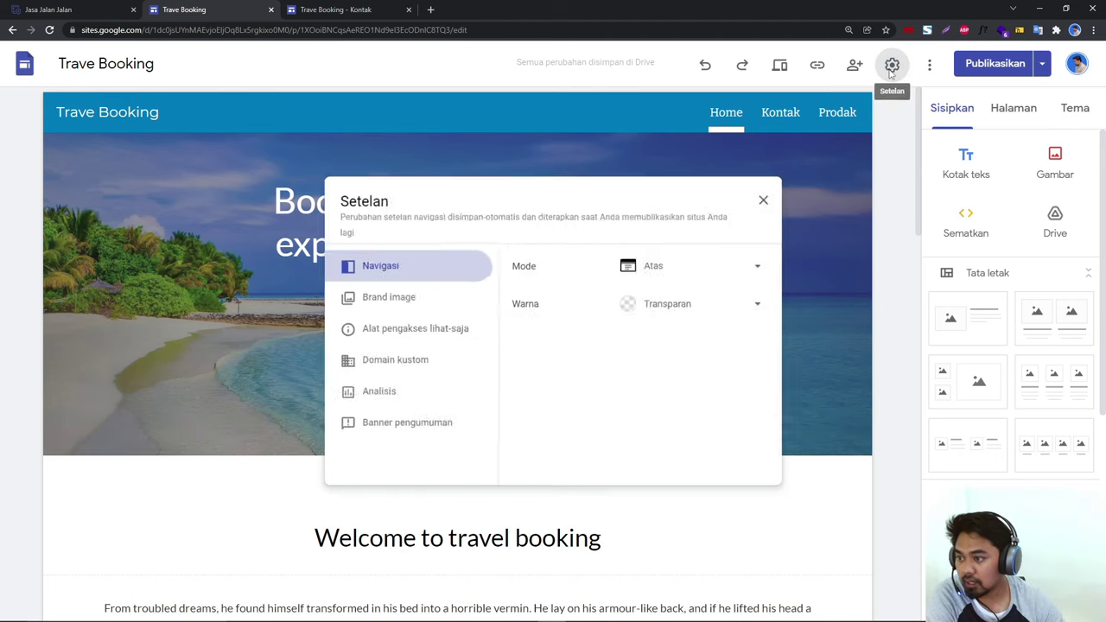
left_click(360, 296)
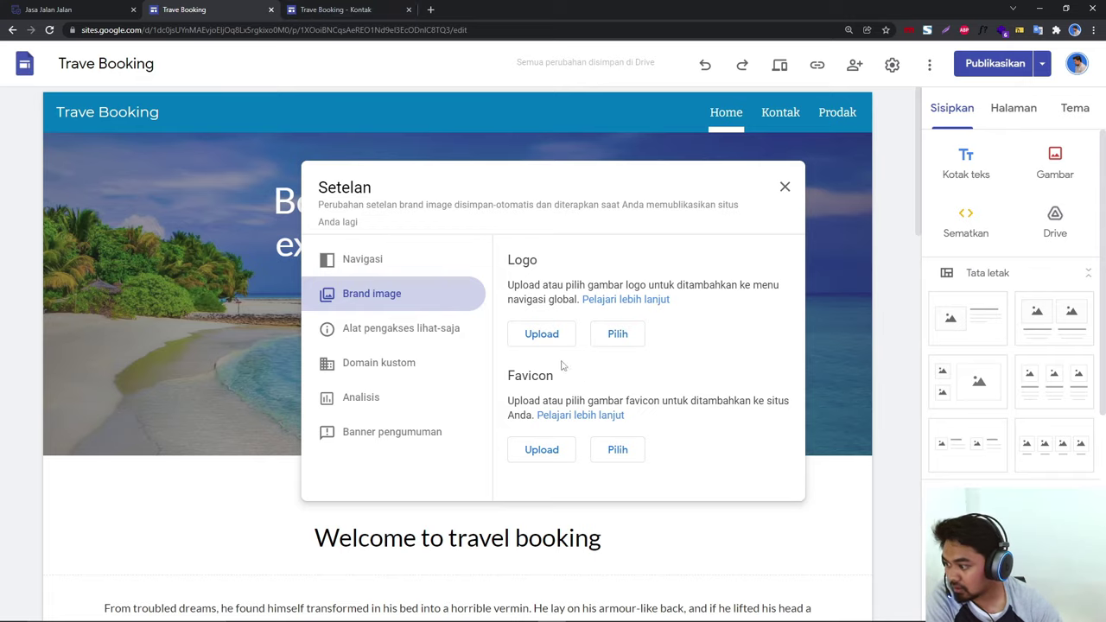
left_click(536, 450)
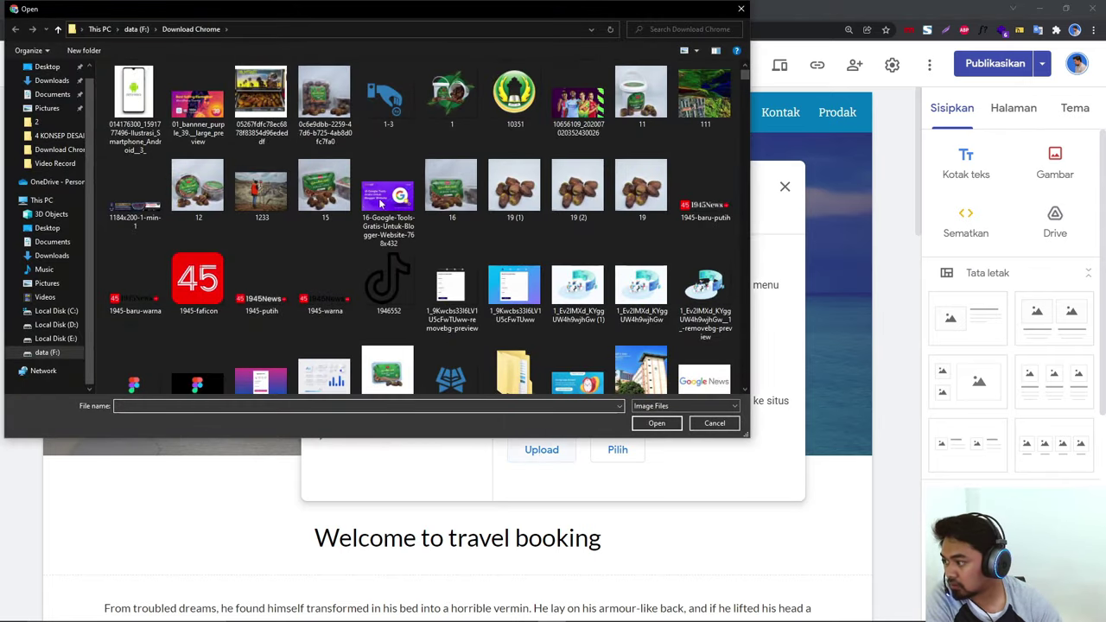
left_click_drag(745, 78, 724, 315)
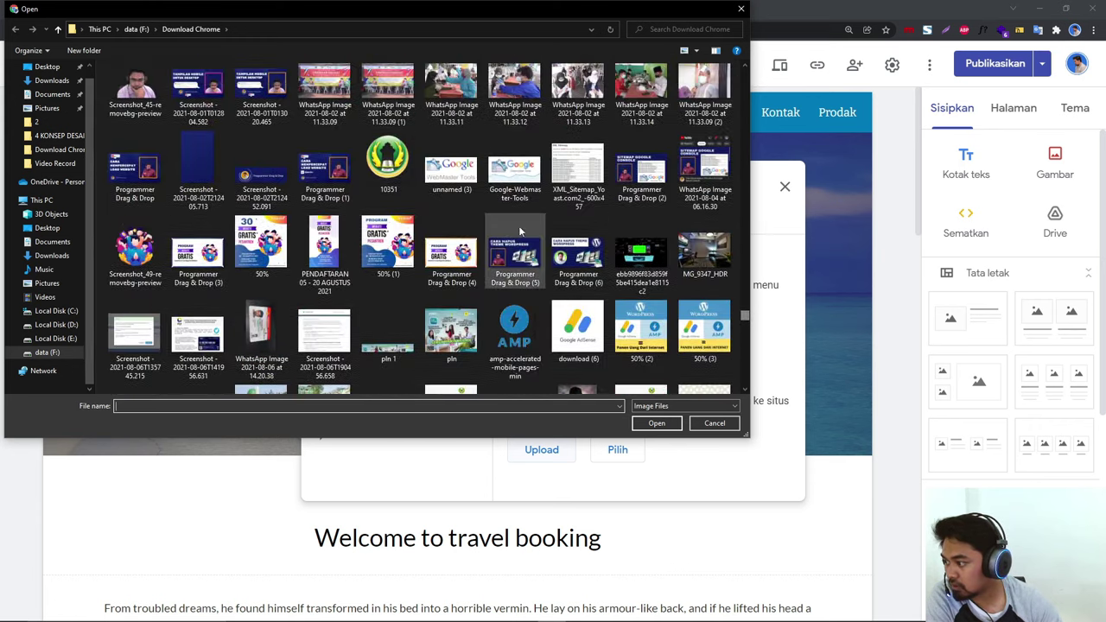
scroll(519, 233, "down", 3)
scroll(459, 269, "up", 6)
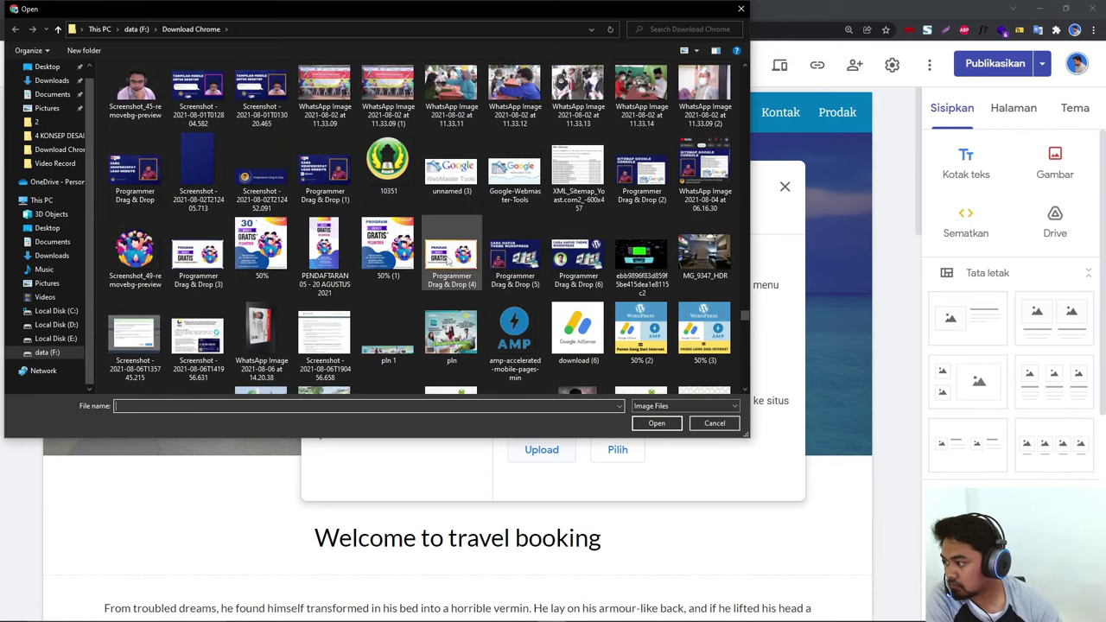
scroll(471, 290, "down", 2)
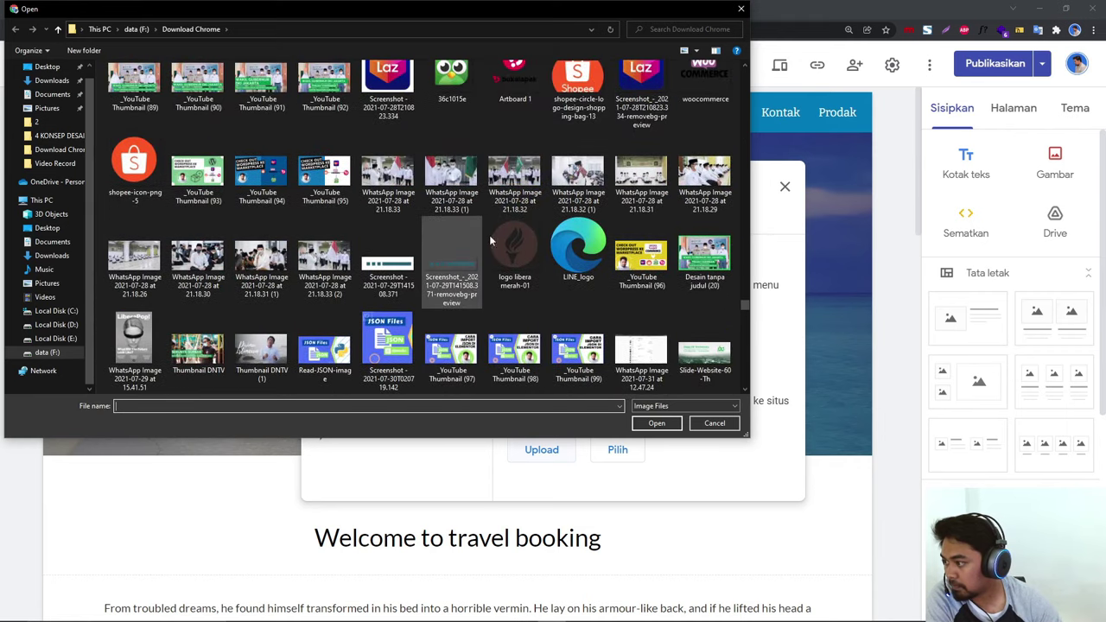
scroll(470, 290, "up", 2)
left_click(449, 250)
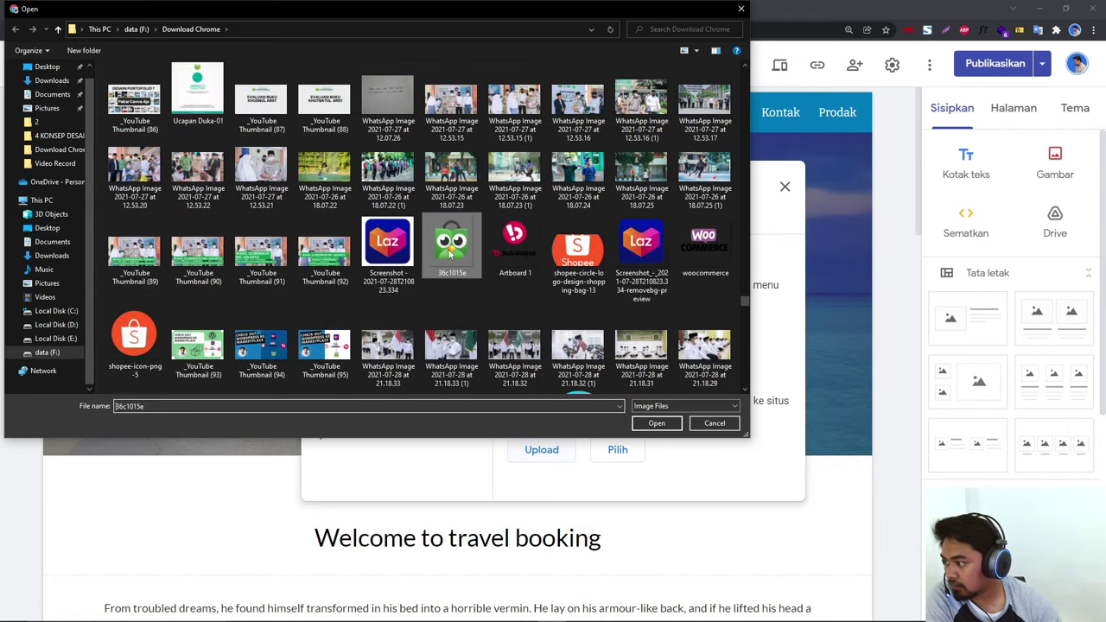
left_click(650, 423)
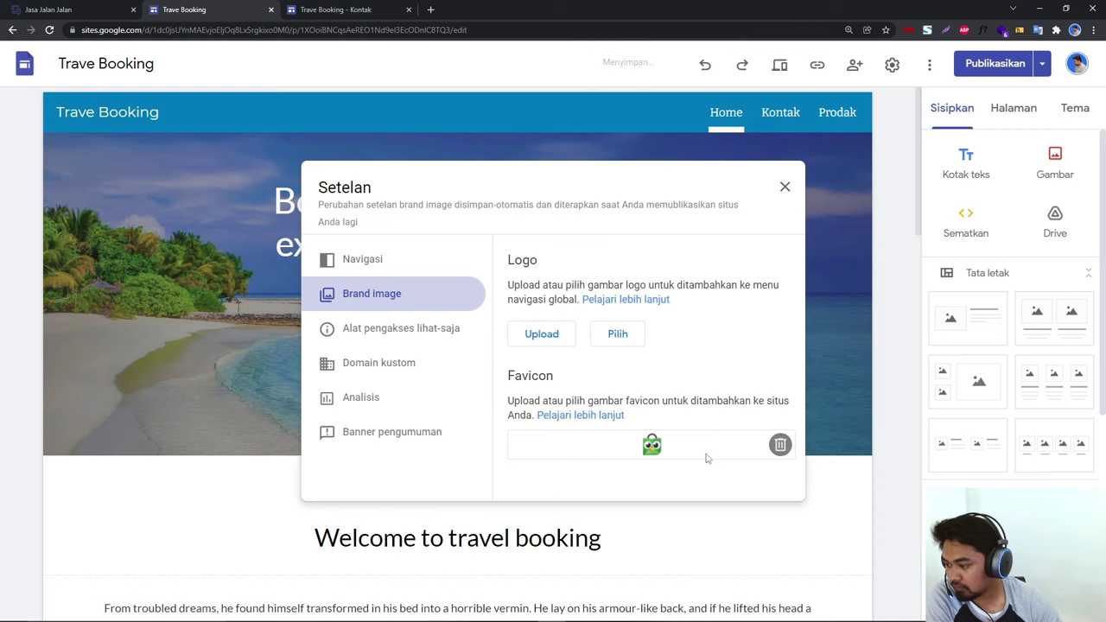
Step: Close the brand image settings without adding a logo and open the publish review of the favicon update
left_click(550, 330)
key("Escape")
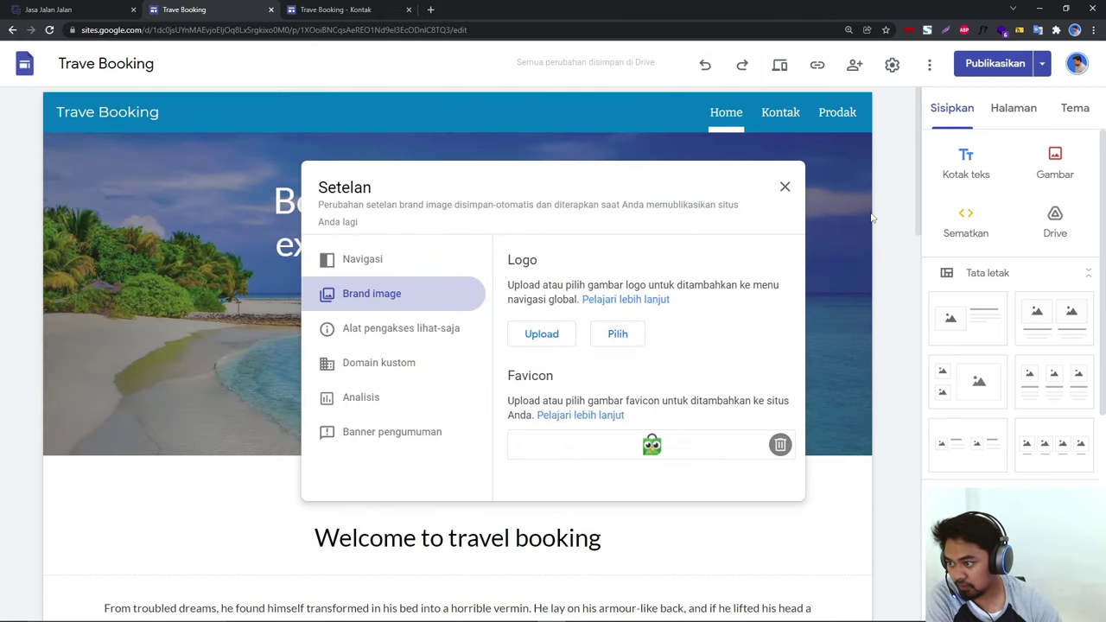
key("Escape")
left_click(995, 63)
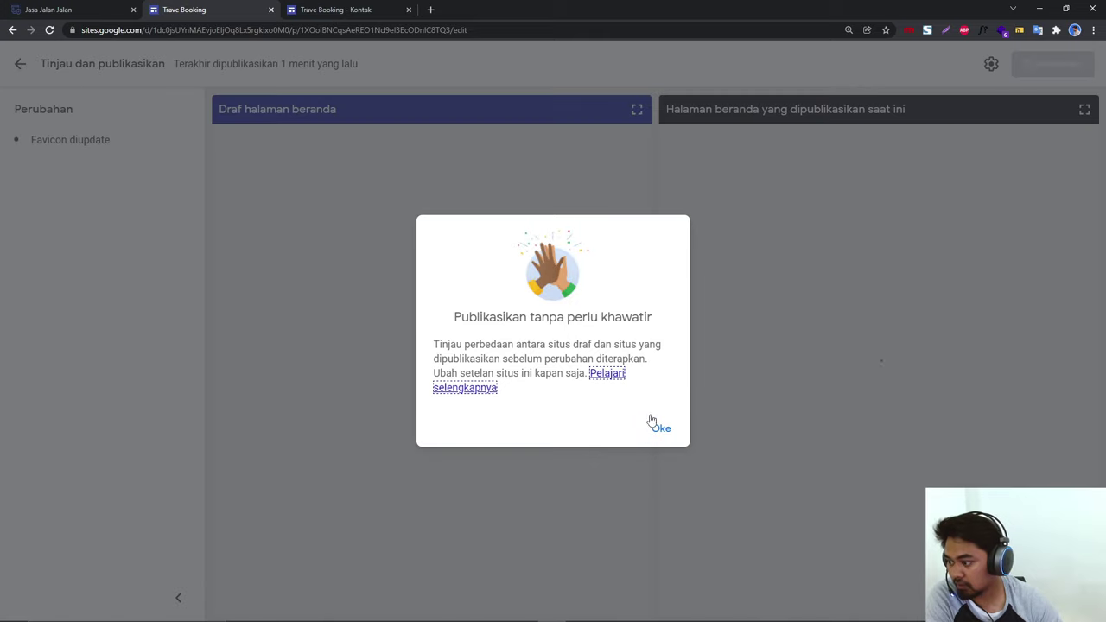
left_click(653, 420)
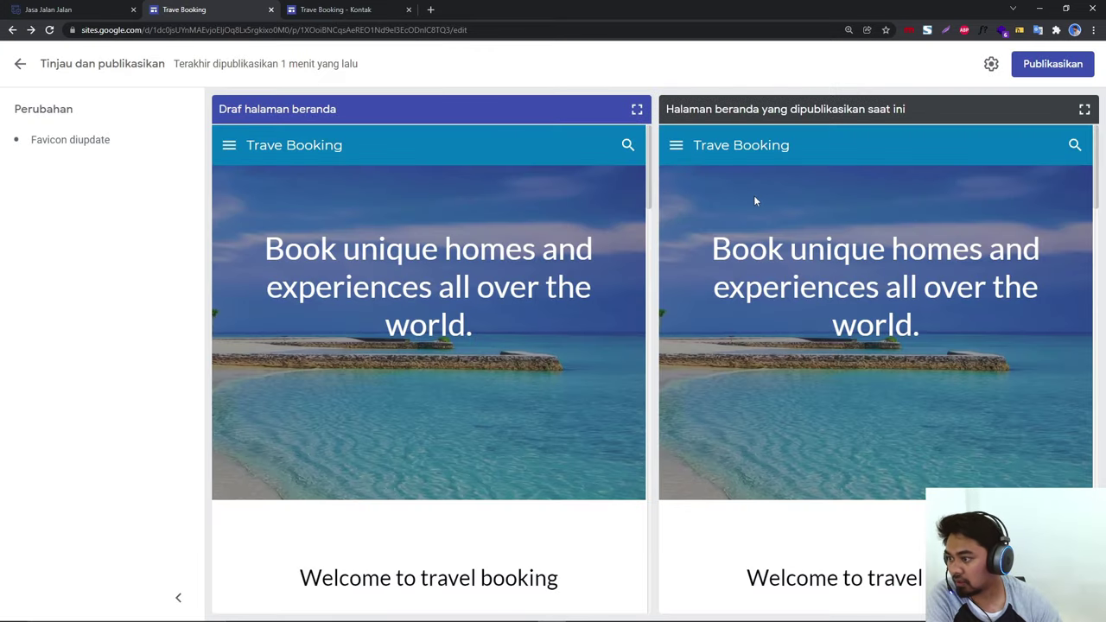
Step: Reload the published site and go to its Home page, then return to the review and publish the favicon update
left_click(315, 9)
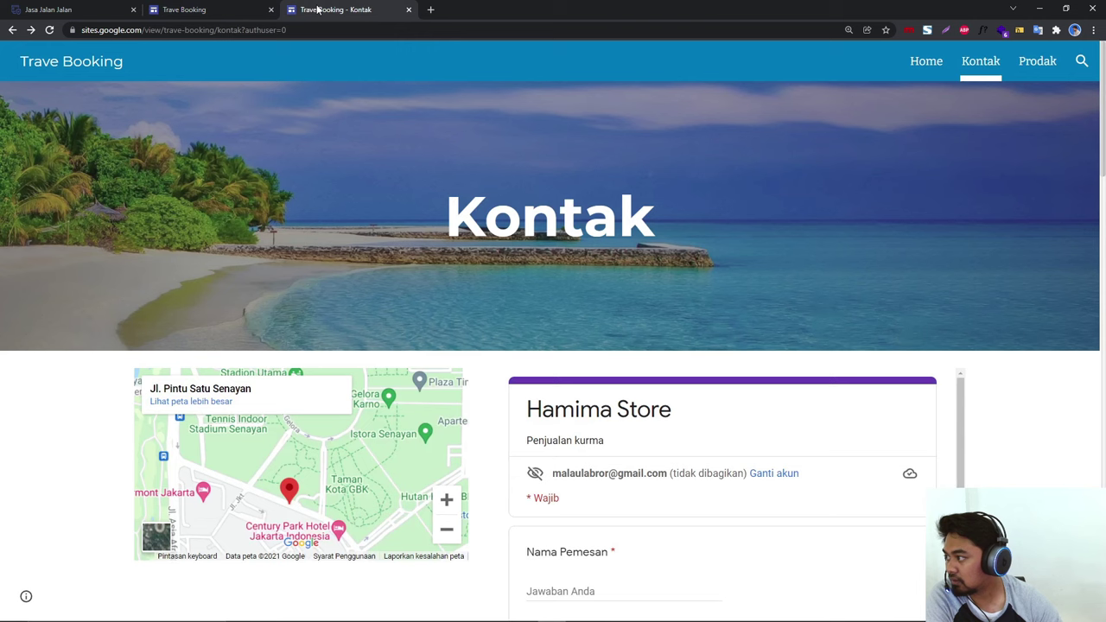
left_click(48, 31)
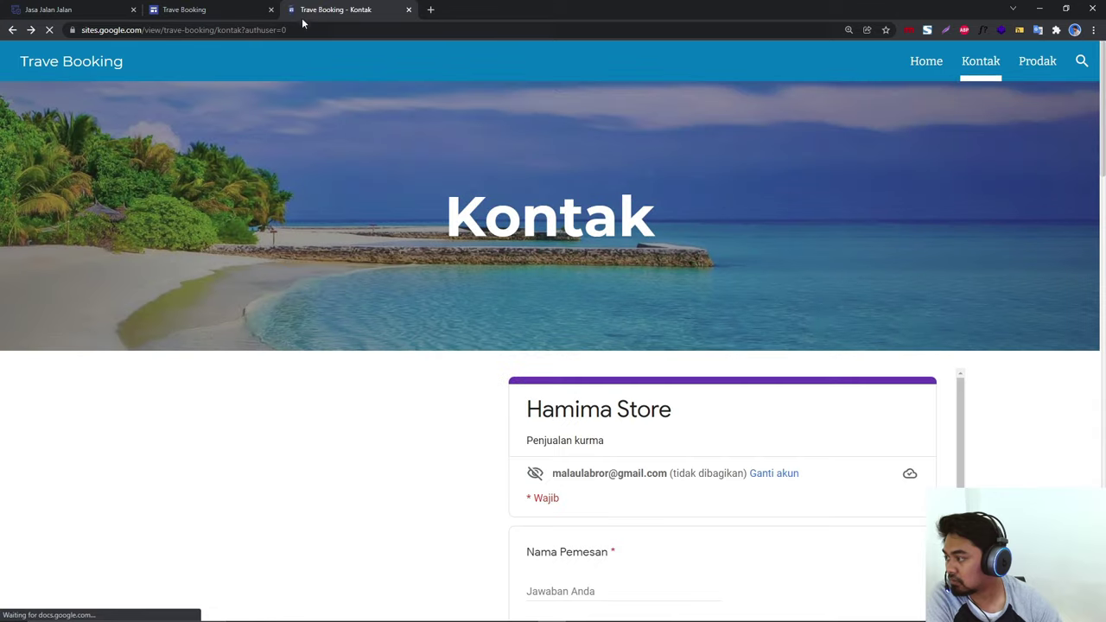
left_click(100, 62)
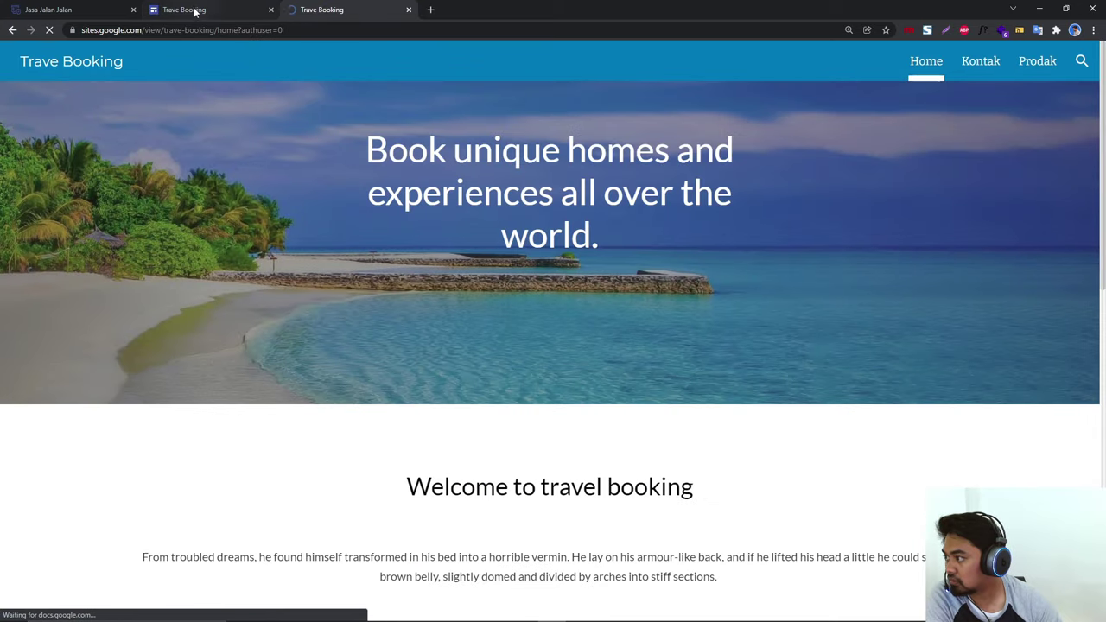
left_click(192, 9)
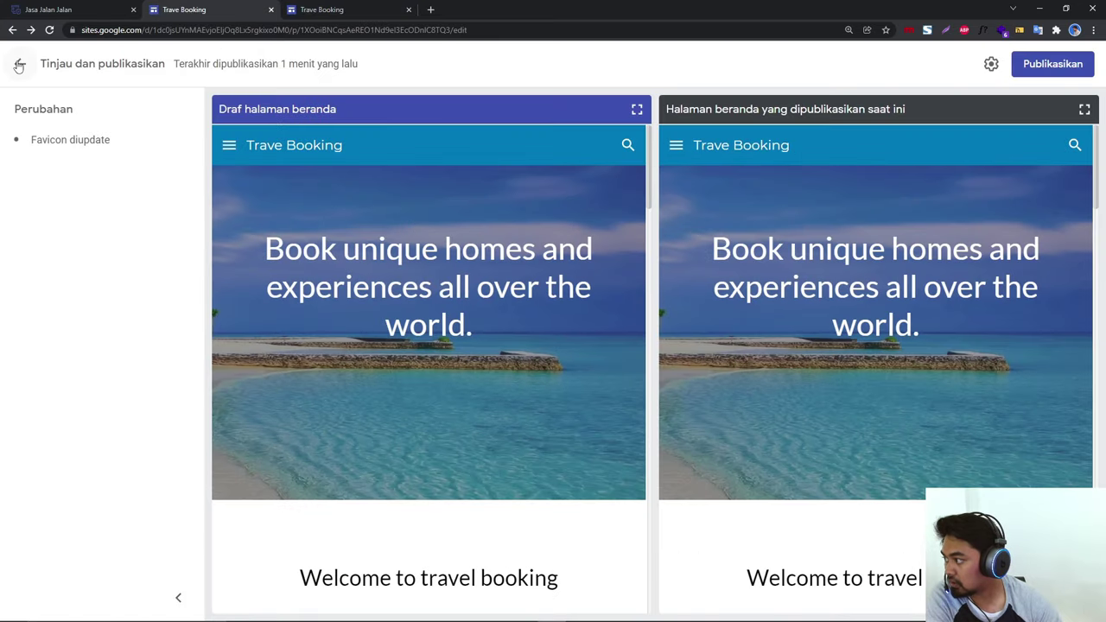
left_click(1049, 66)
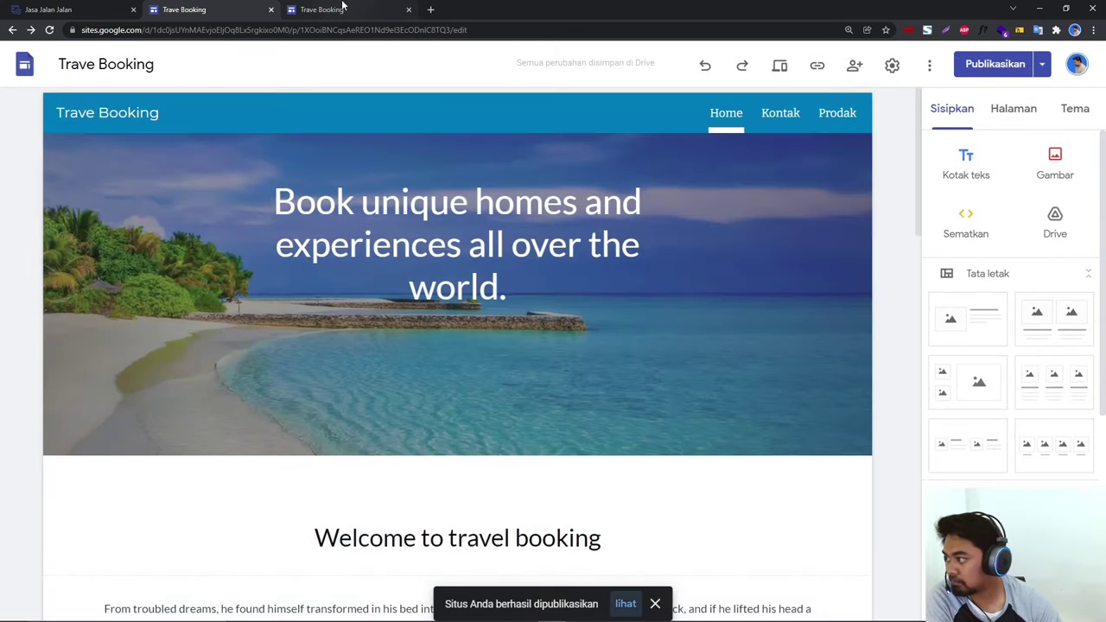
Step: Reload the published Home page and reopen its address without the ?authuser=0 parameter to check the favicon
left_click(326, 9)
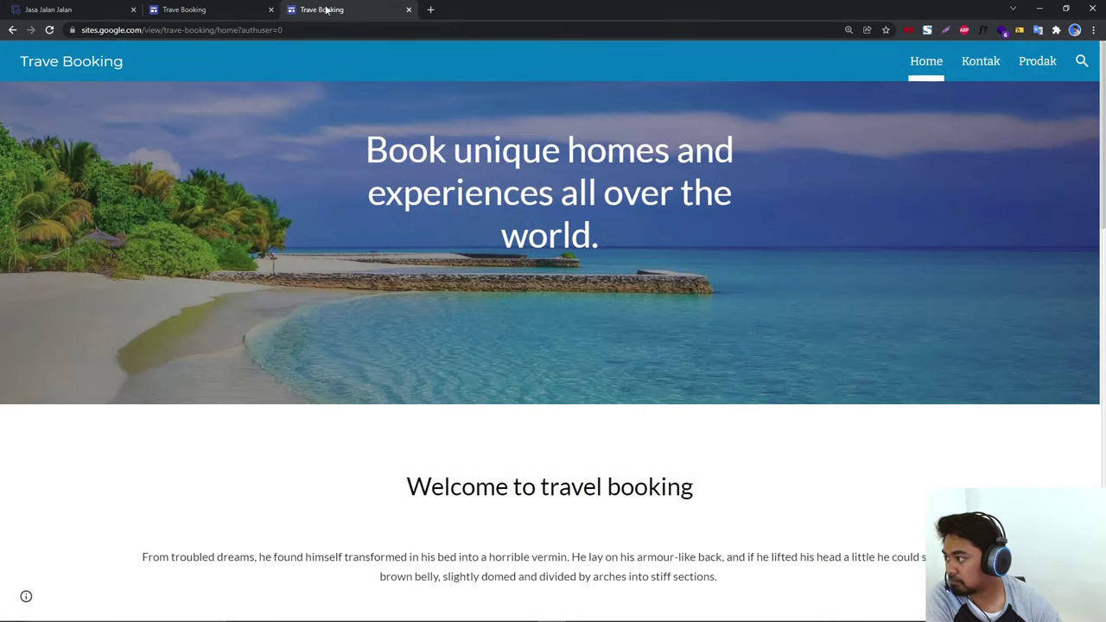
left_click(49, 31)
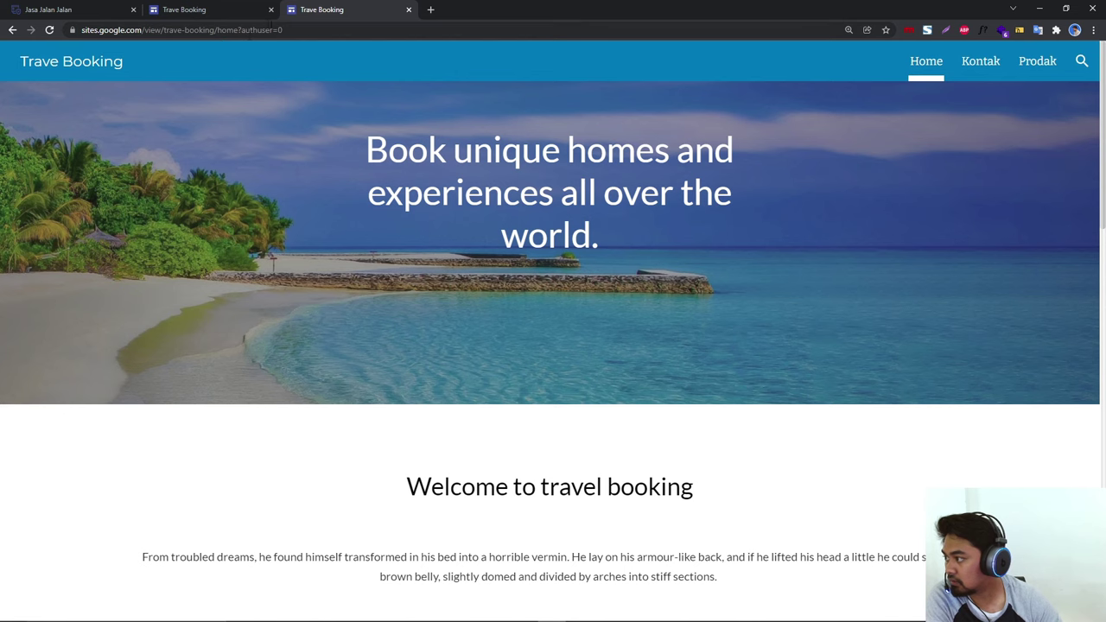
left_click_drag(235, 30, 280, 43)
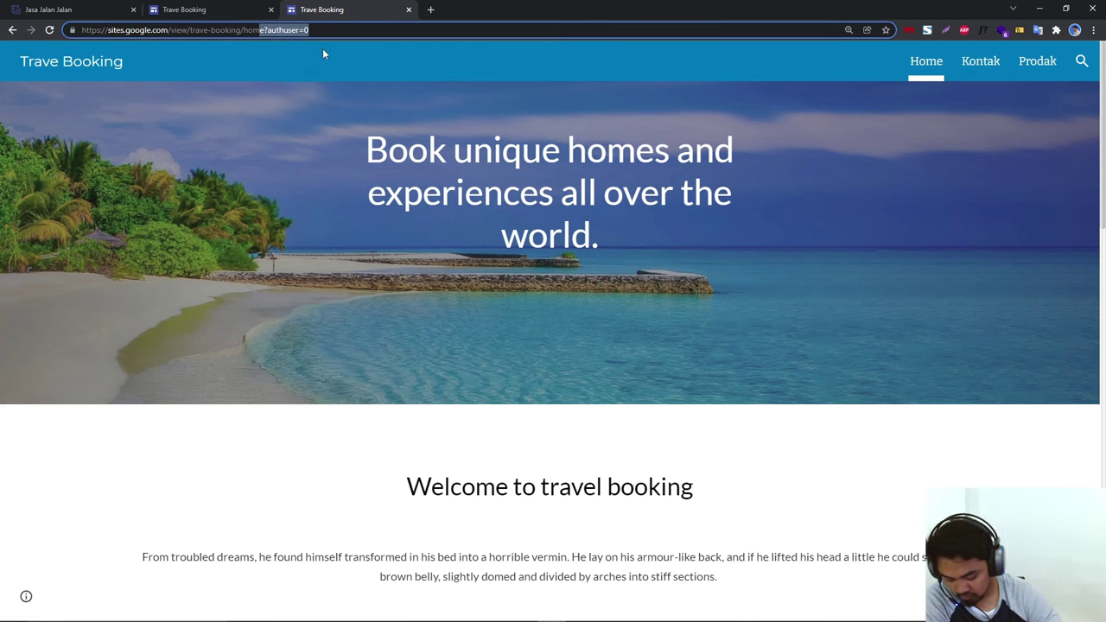
key("BackSpace")
left_click(322, 49)
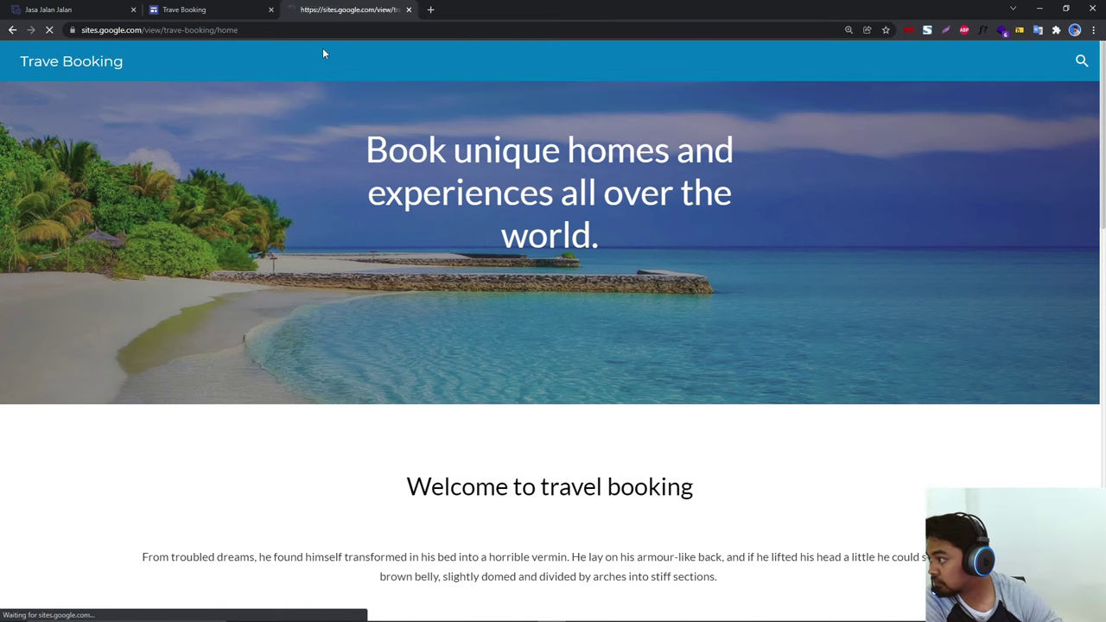
Step: Return to the site editor and review the settings for brand image, viewer tools, analytics and the announcement banner
left_click(248, 6)
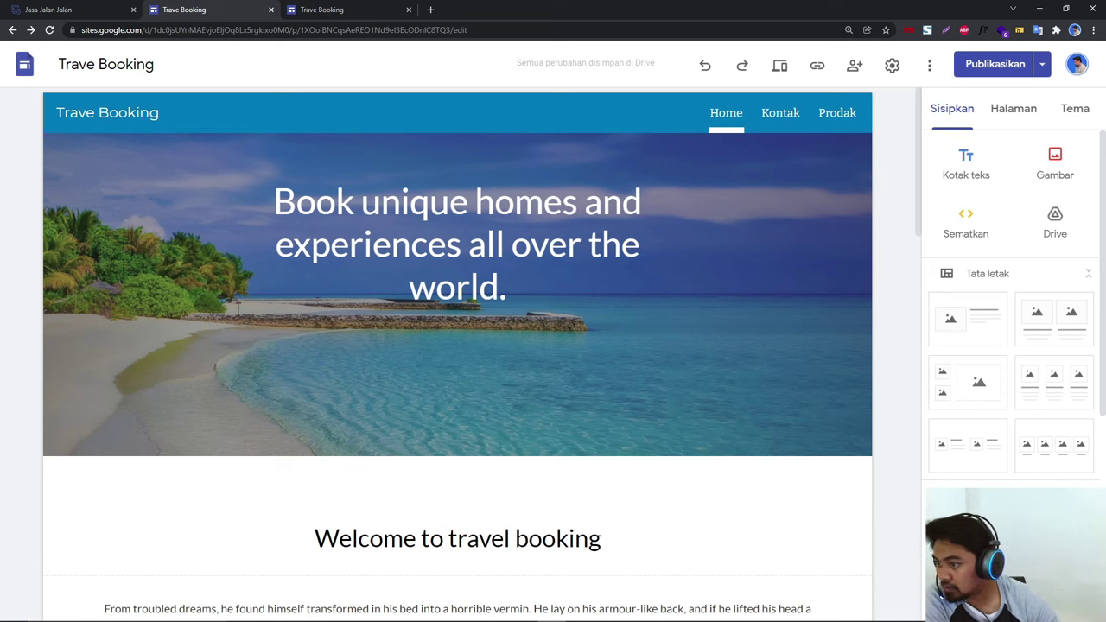
left_click(892, 65)
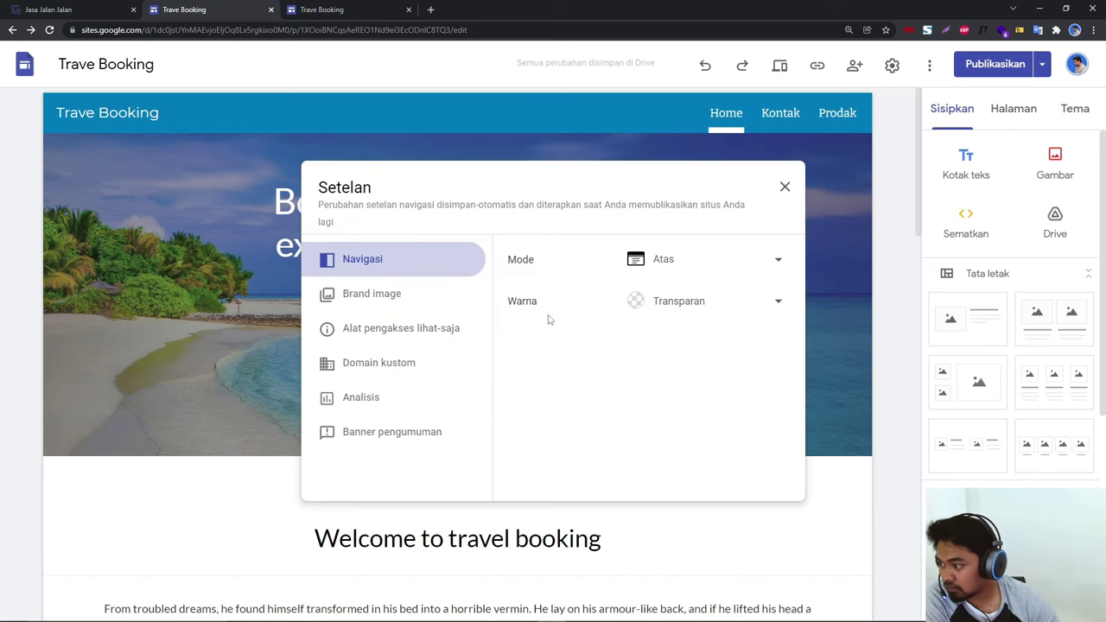
left_click(368, 298)
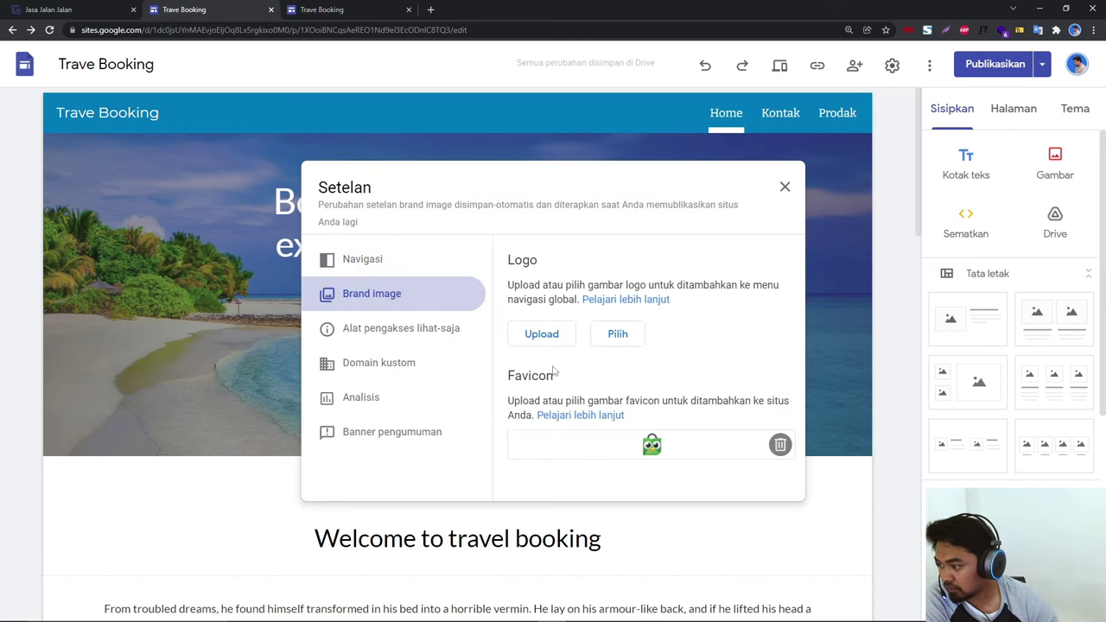
left_click(367, 330)
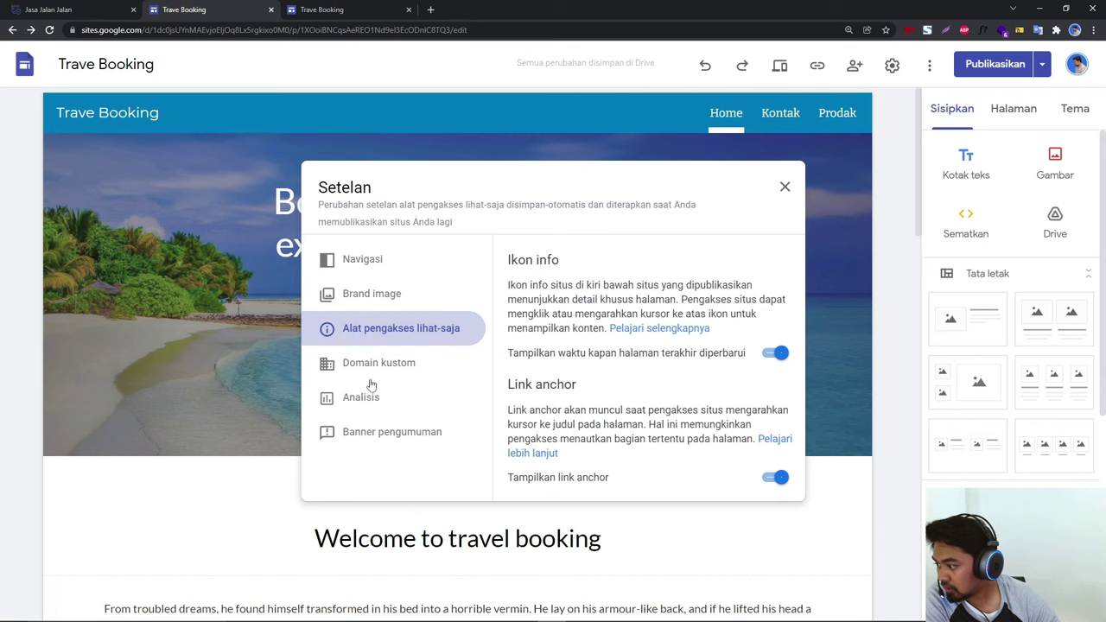
left_click(371, 398)
left_click(384, 425)
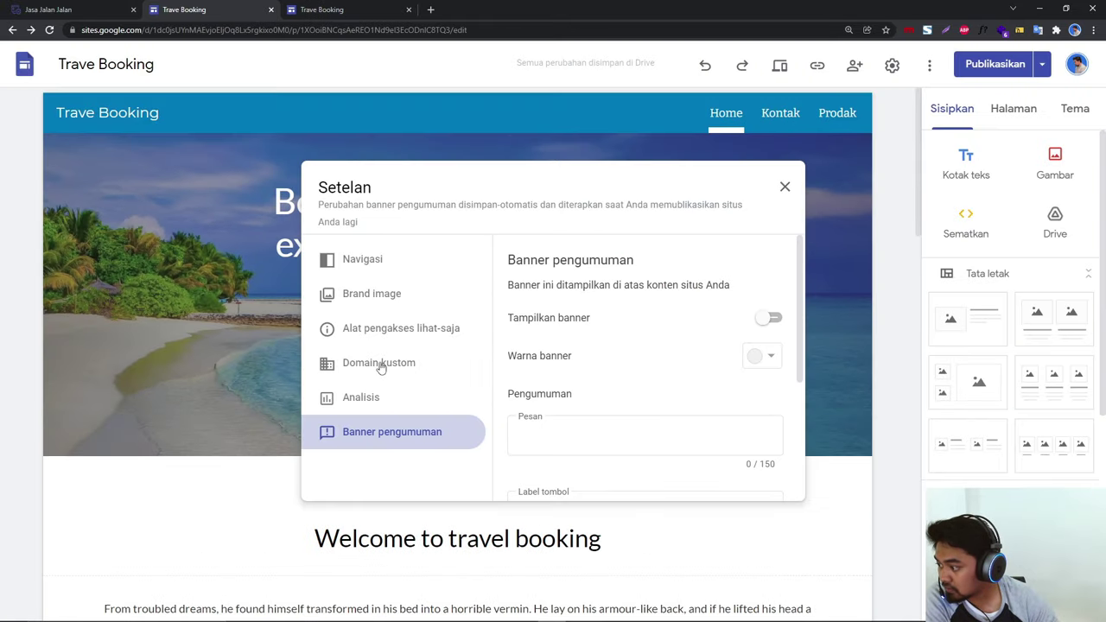
Step: Start the custom domain setup with the option to use a third-party domain and continue to the domain entry
left_click(380, 365)
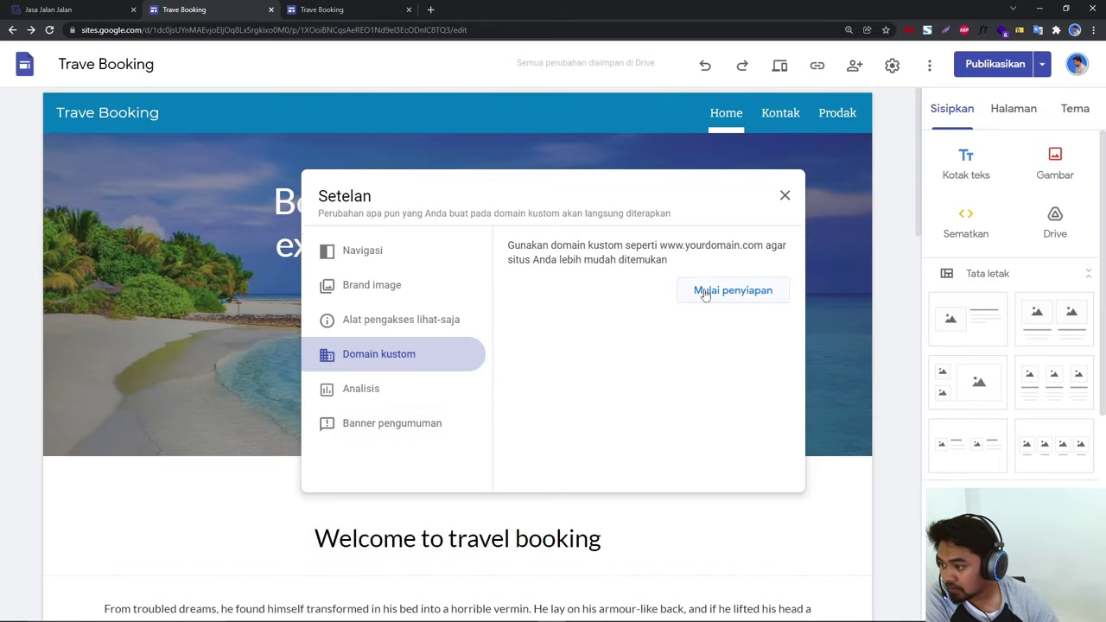
left_click(732, 294)
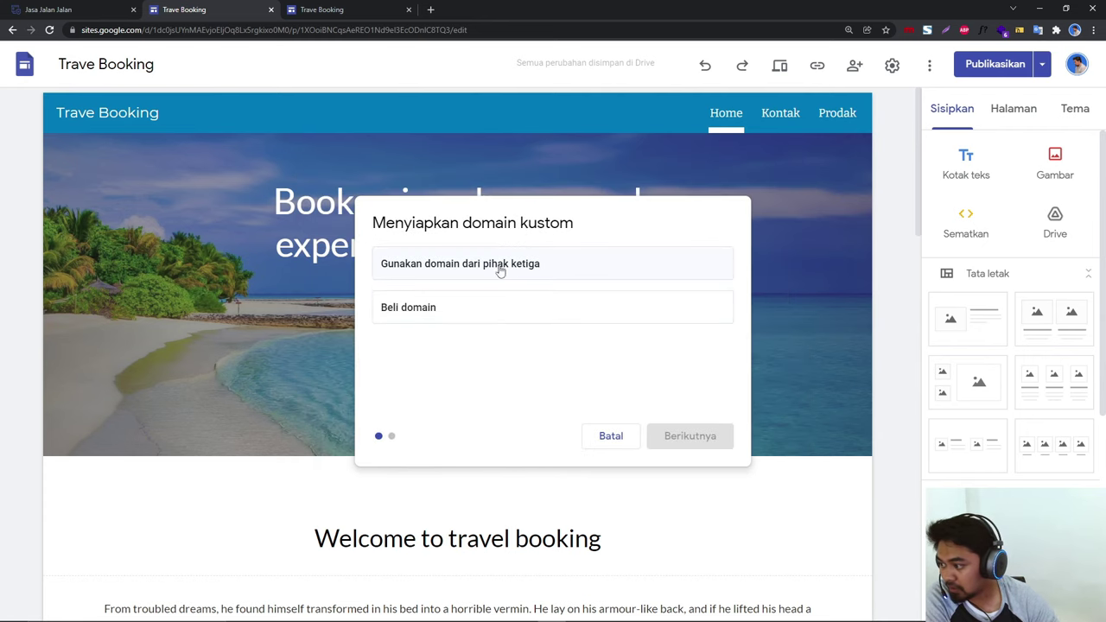
left_click(501, 272)
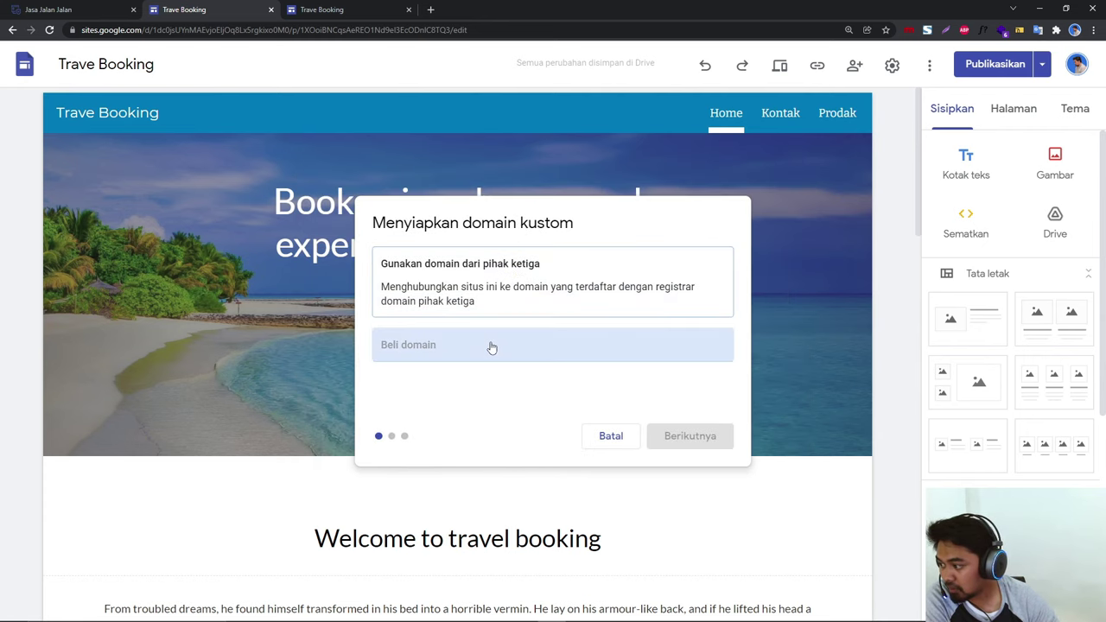
left_click(491, 348)
left_click(498, 268)
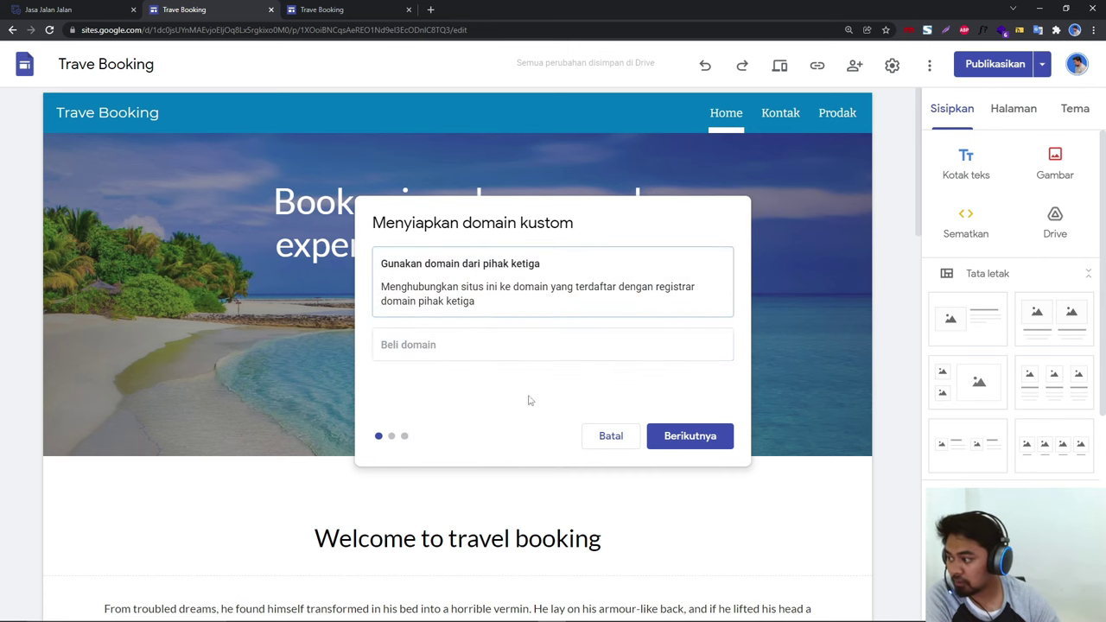
left_click(695, 439)
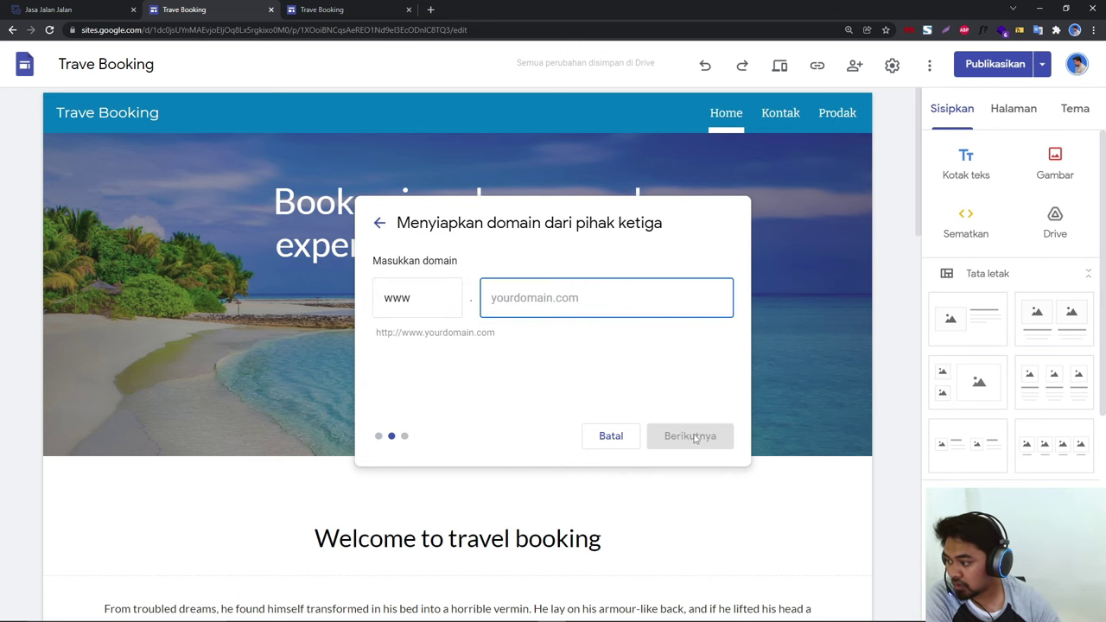
Step: Copy the domain from the Jasa Jalan Jalan site's address and enter demoyt.com after www as the custom domain
left_click(51, 9)
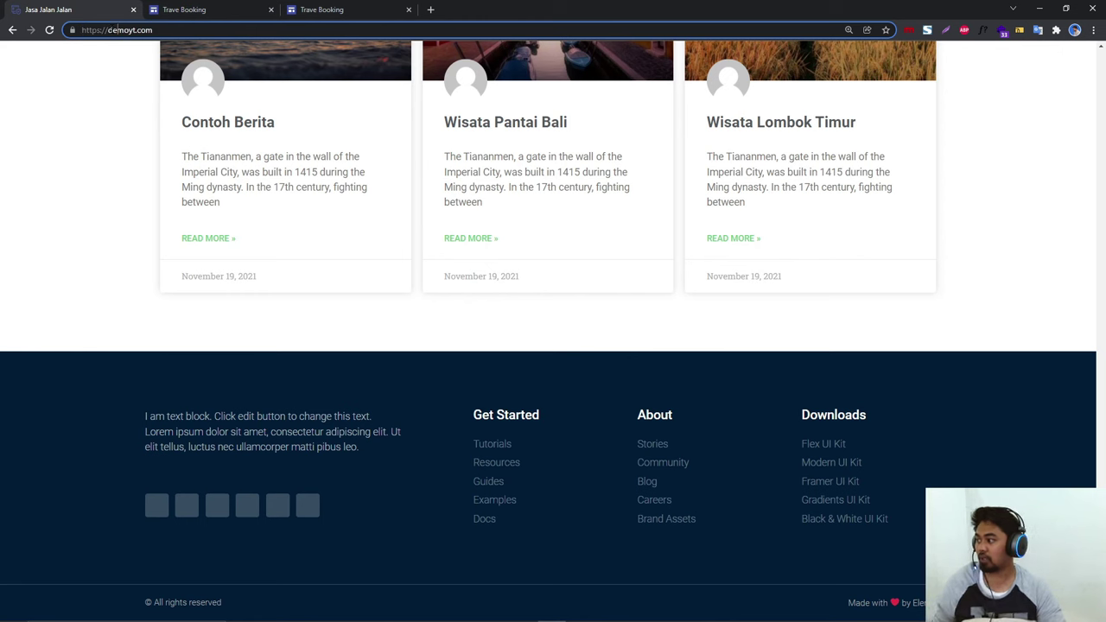
left_click(94, 30)
left_click_drag(152, 30, 108, 30)
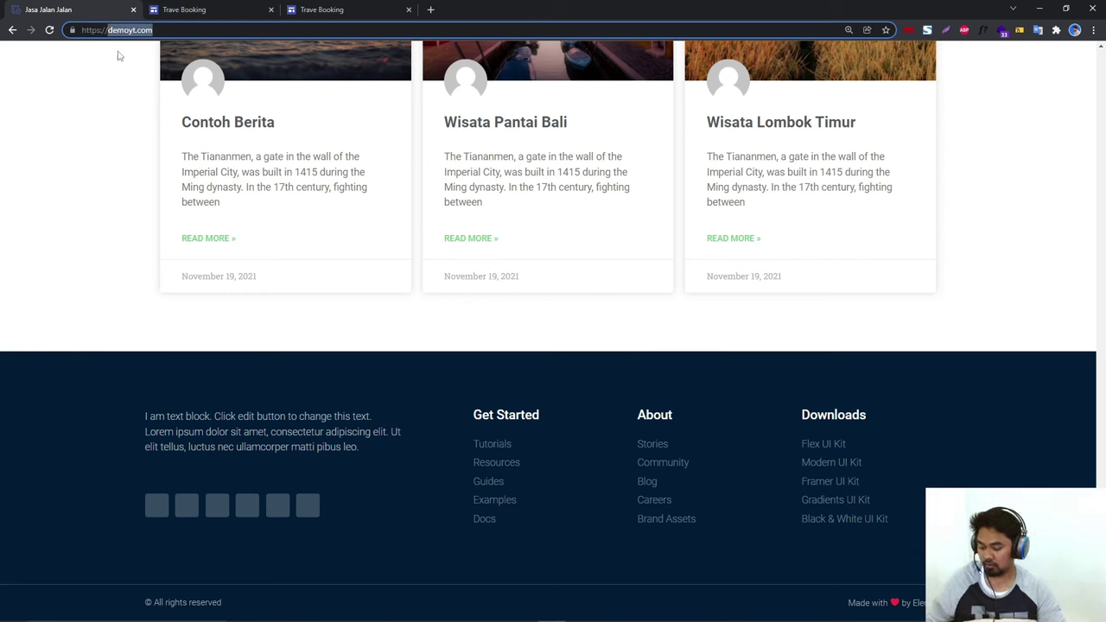
left_click(242, 9)
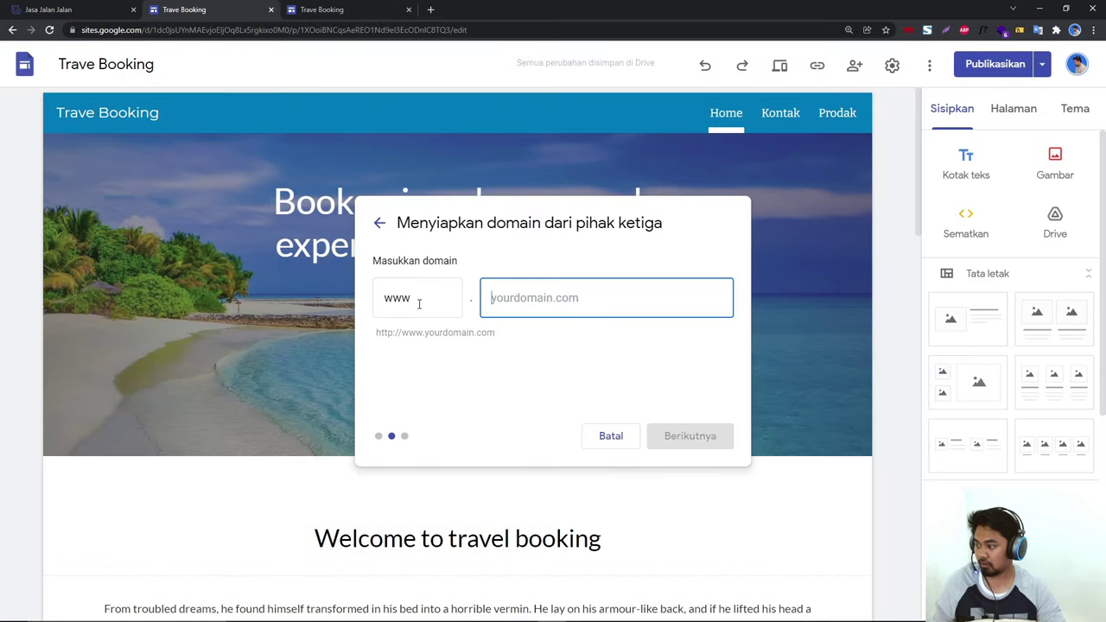
type("demoyt.com")
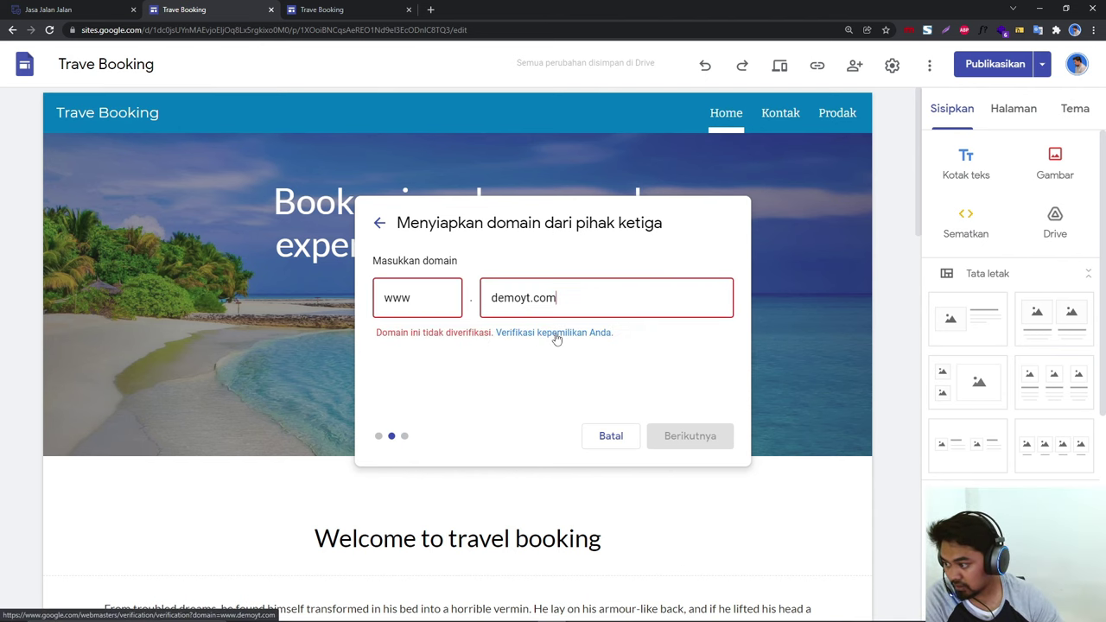
left_click(543, 337)
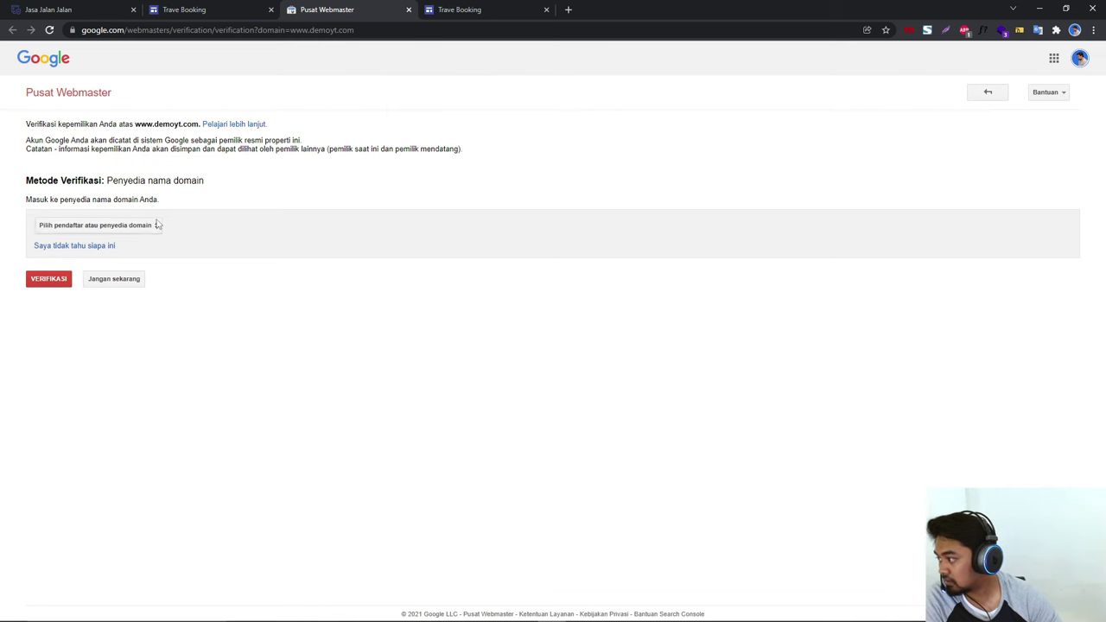
left_click(138, 227)
left_click(138, 229)
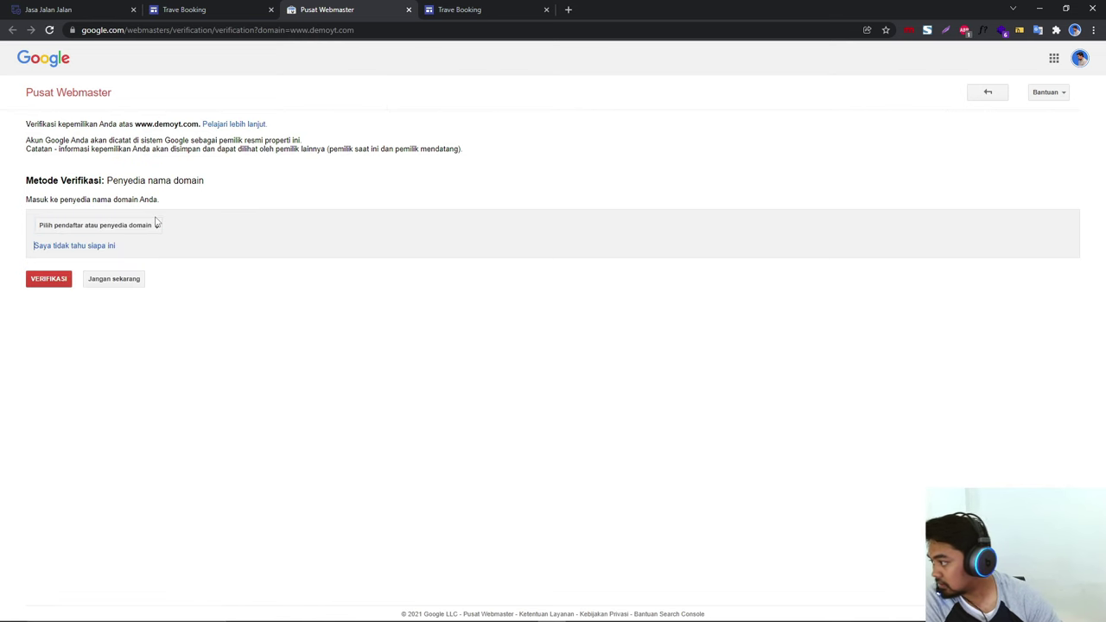
left_click(142, 225)
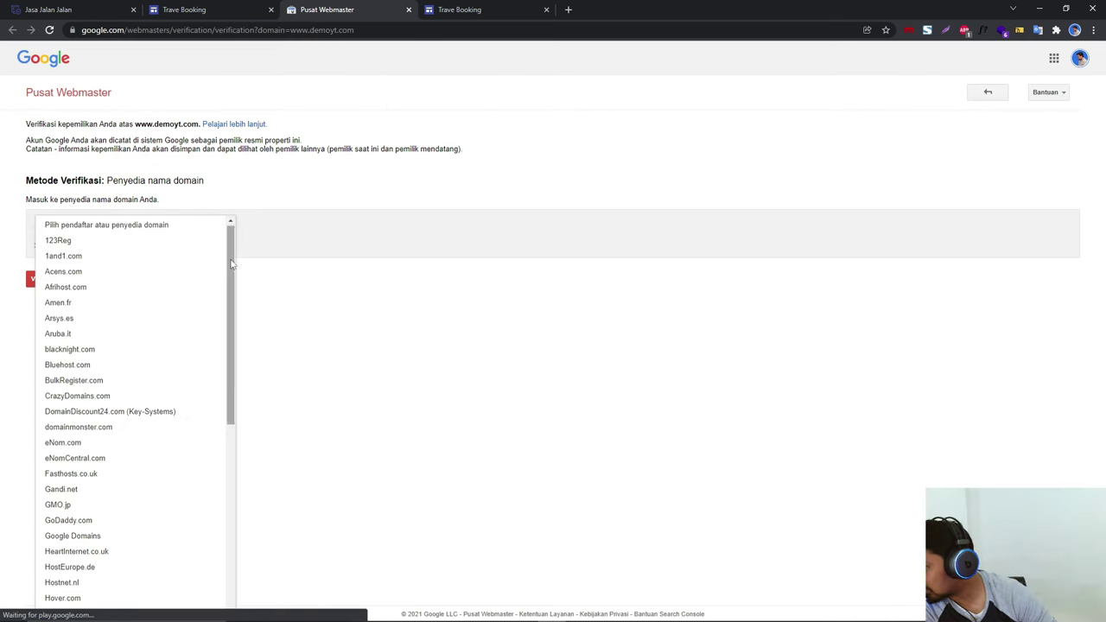
left_click_drag(229, 249, 230, 475)
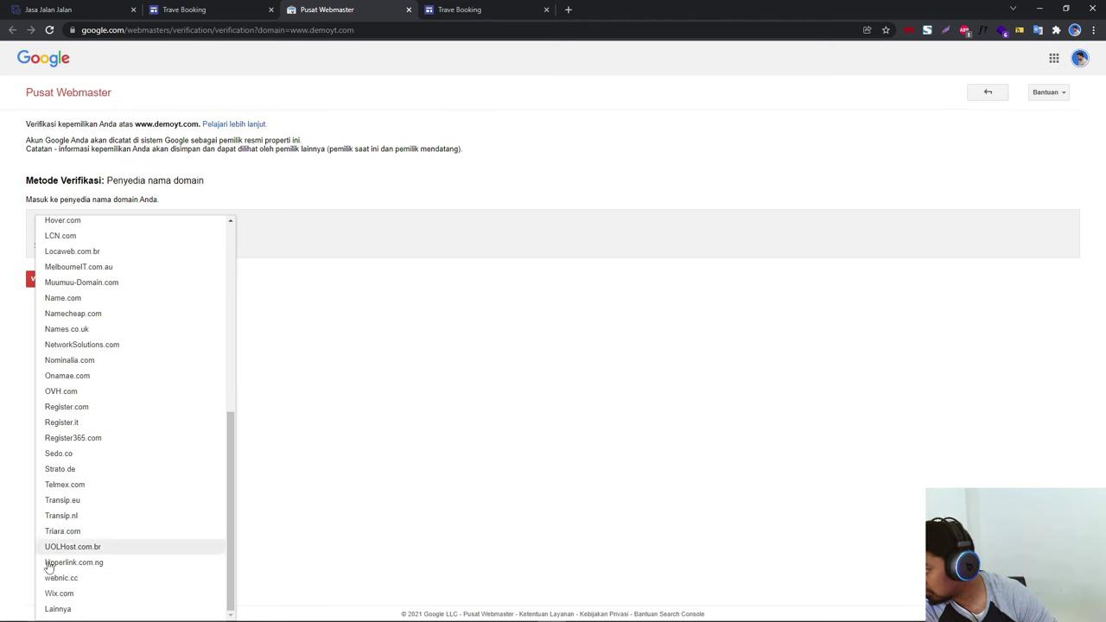
left_click(76, 611)
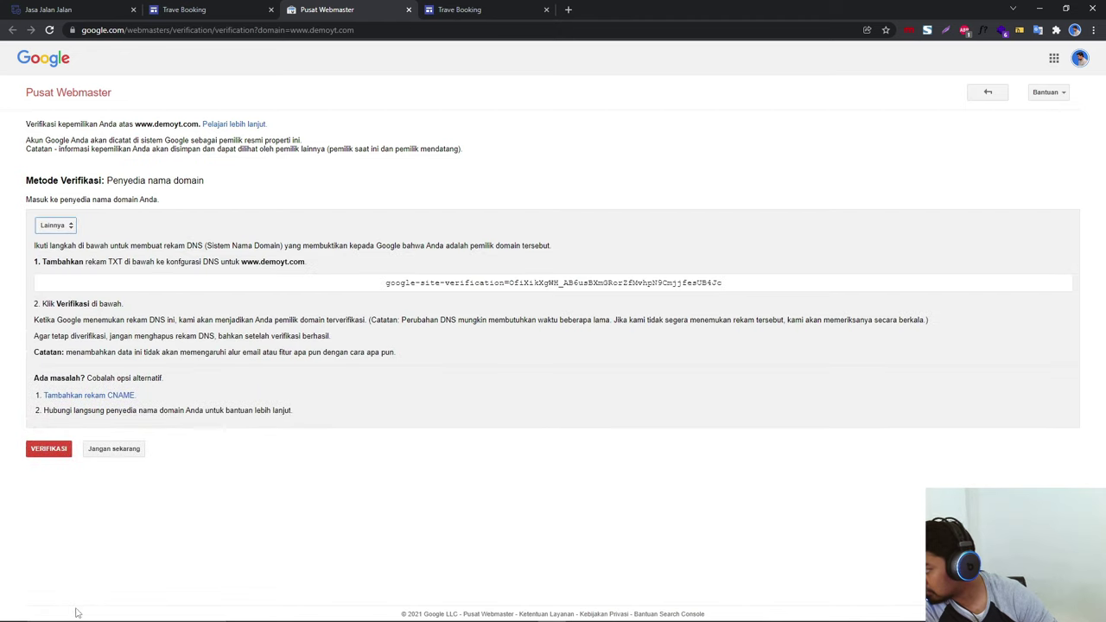
left_click_drag(385, 286, 687, 286)
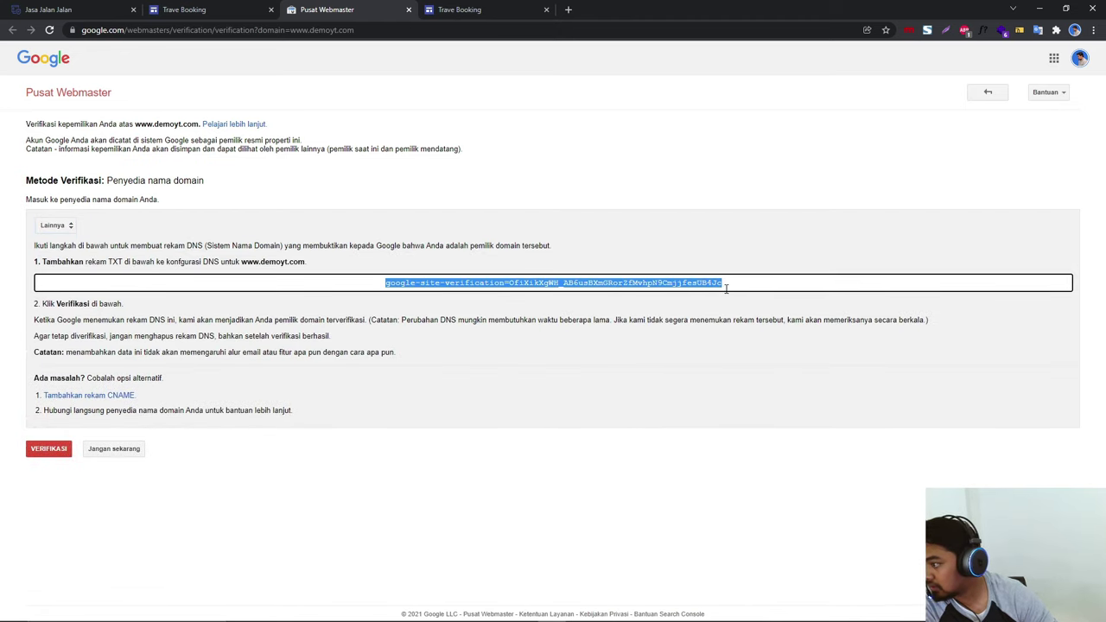
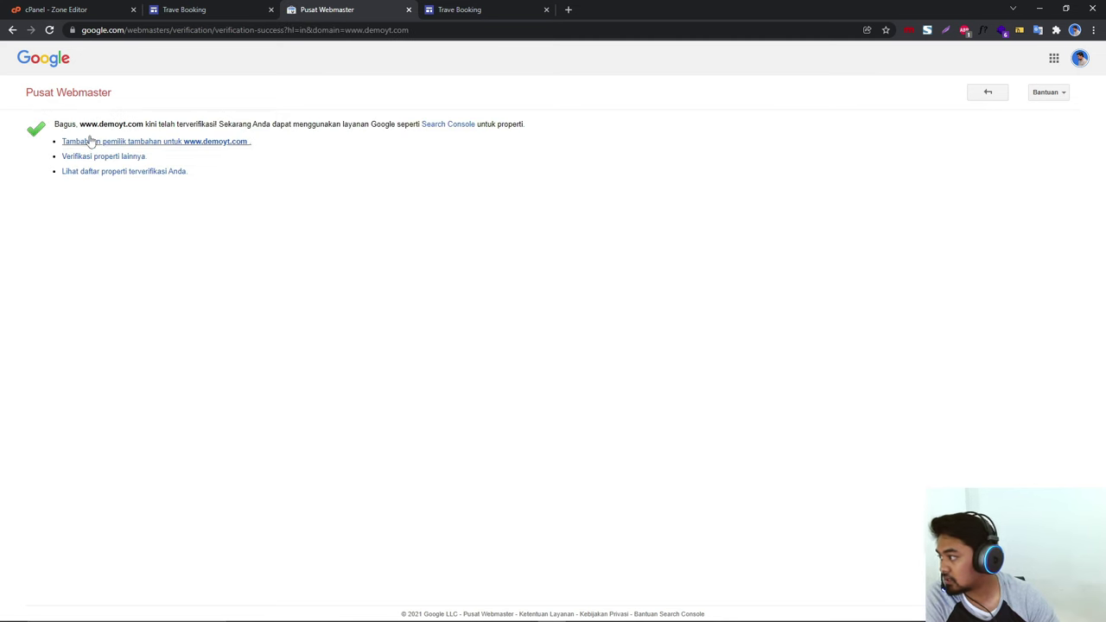
left_click(222, 9)
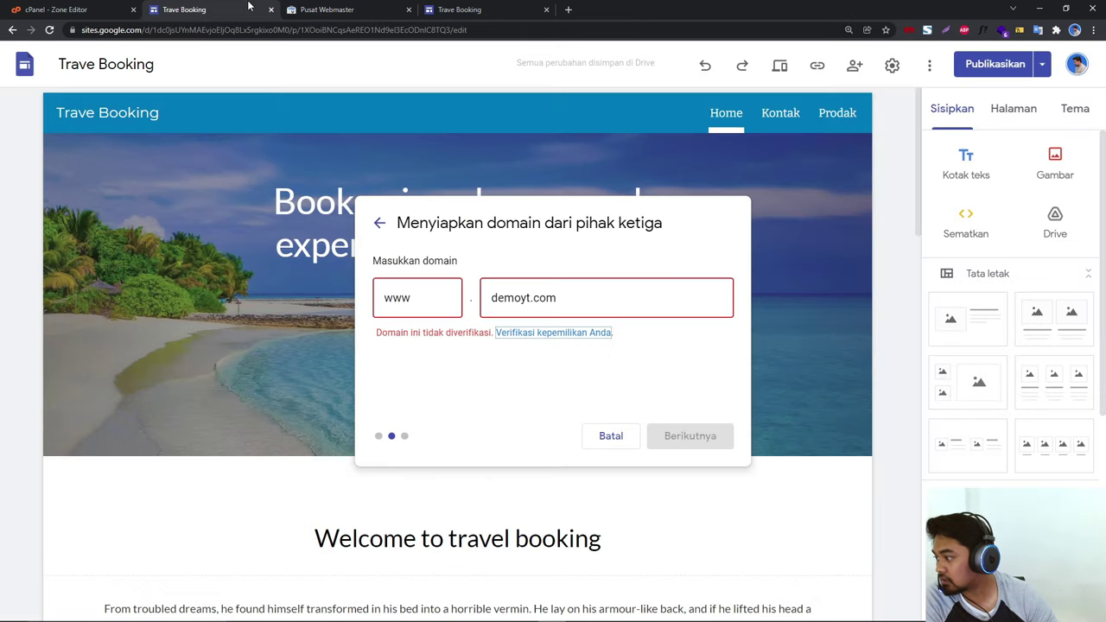
left_click(564, 305)
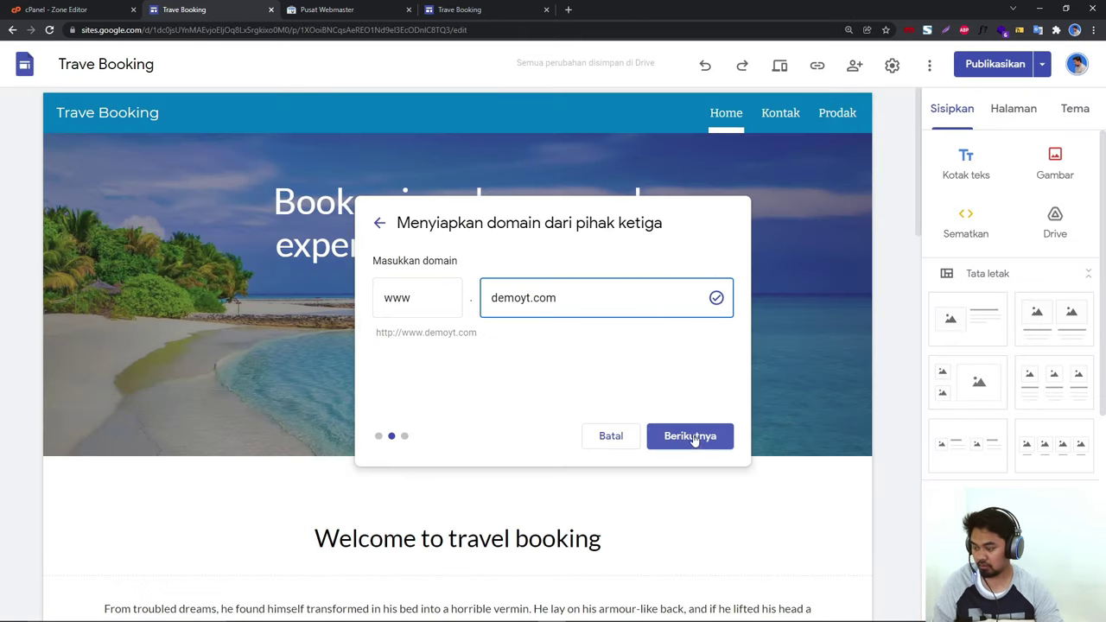
left_click(695, 439)
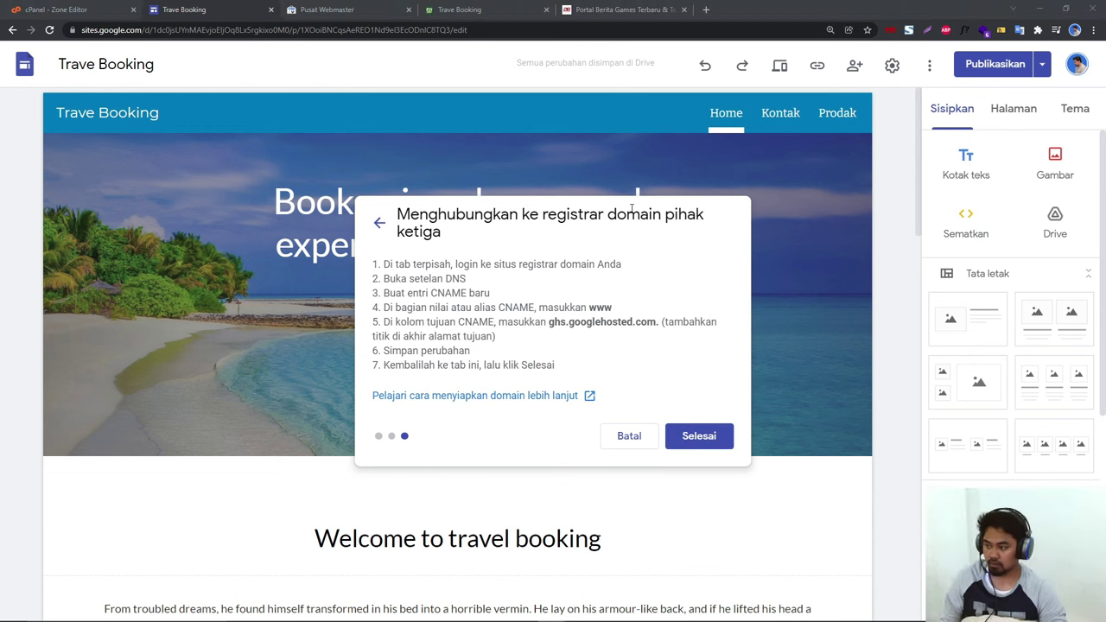
Step: In cPanel's Zone Editor, start a new demoyt.com zone record named www and set its type to CNAME
left_click_drag(590, 307, 617, 307)
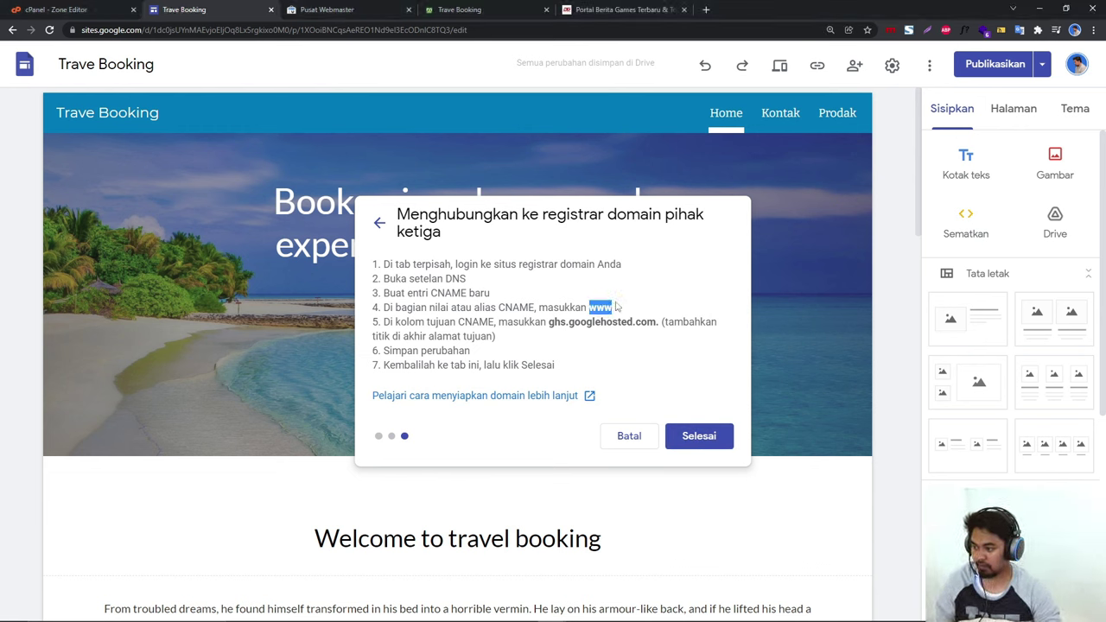
left_click(69, 10)
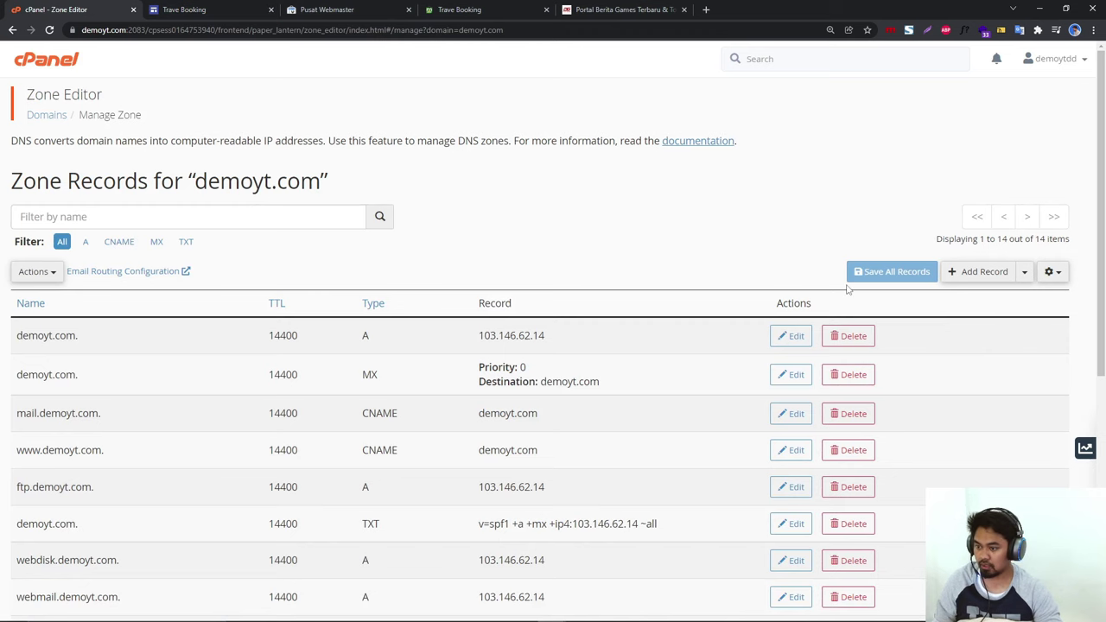
left_click(965, 270)
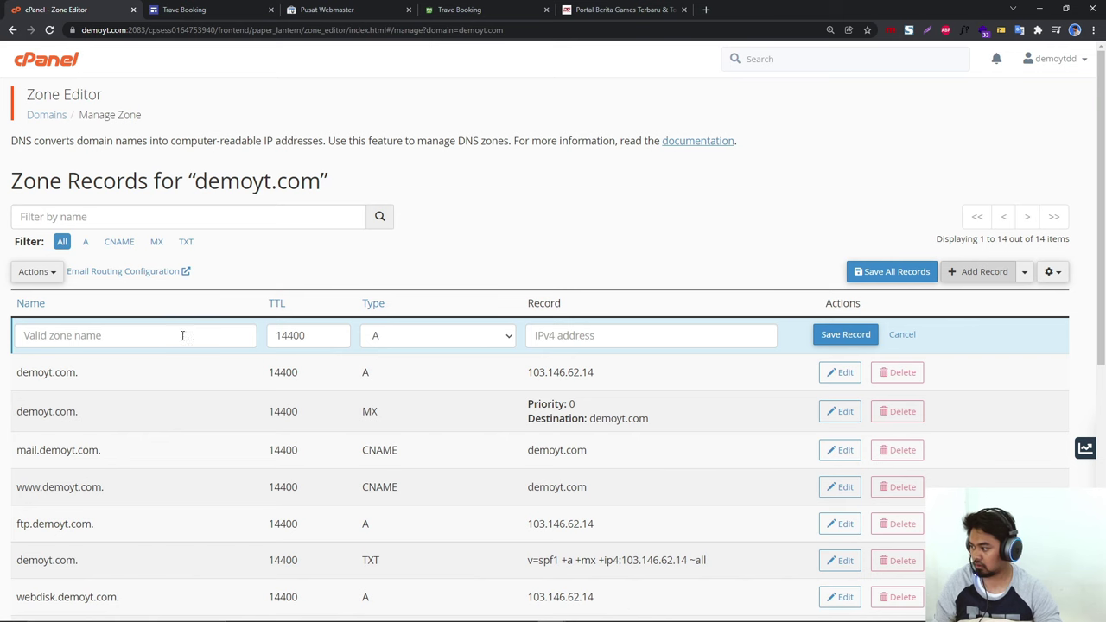
left_click(182, 335)
type("www")
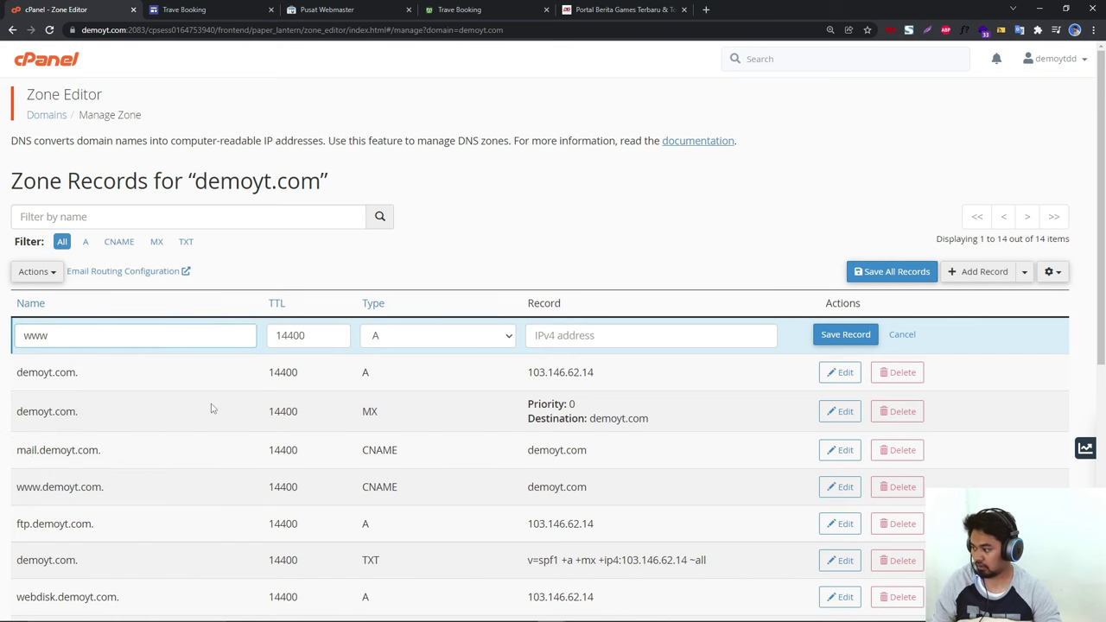
scroll(217, 489, "down", 5)
scroll(228, 511, "up", 5)
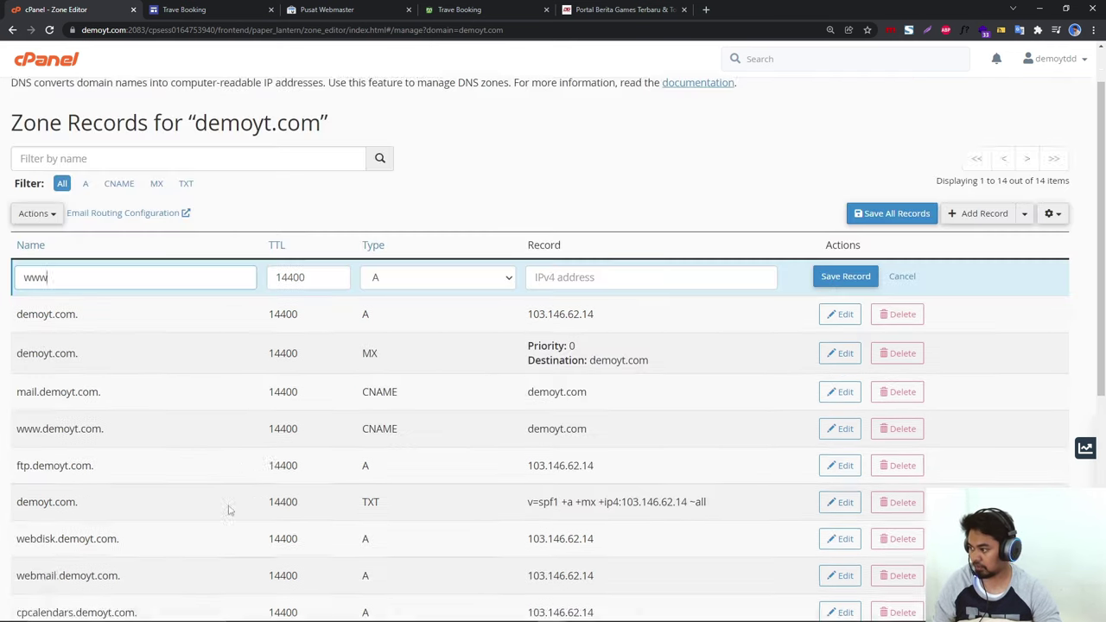
left_click(392, 345)
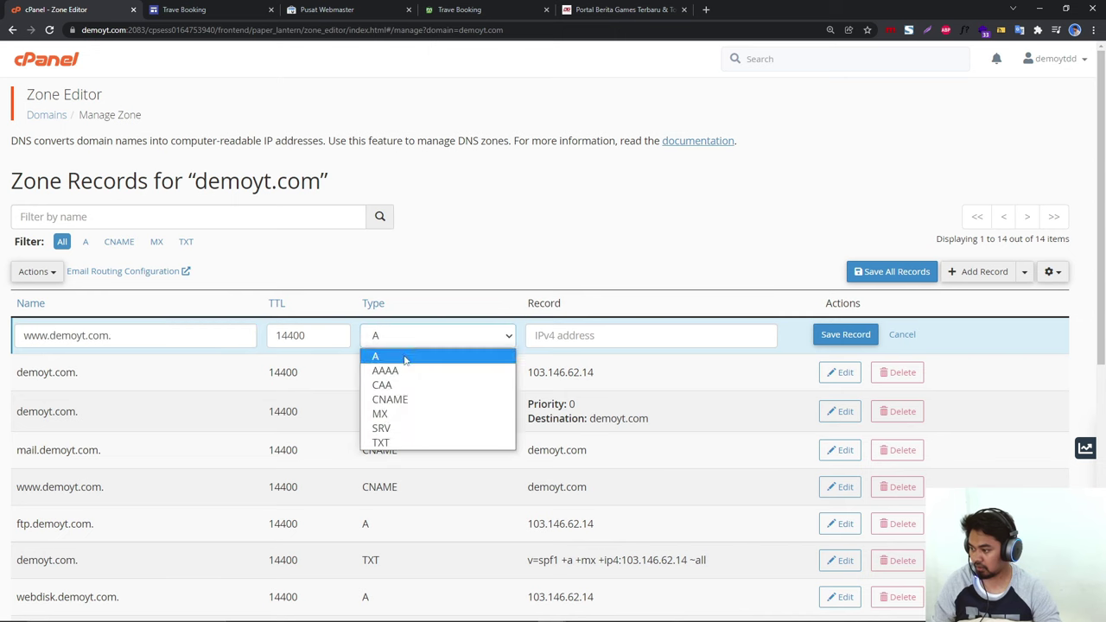
left_click(410, 403)
Step: Copy the CNAME target ghs.googlehosted.com. with its trailing dot from the registrar instructions in the site editor
left_click(462, 10)
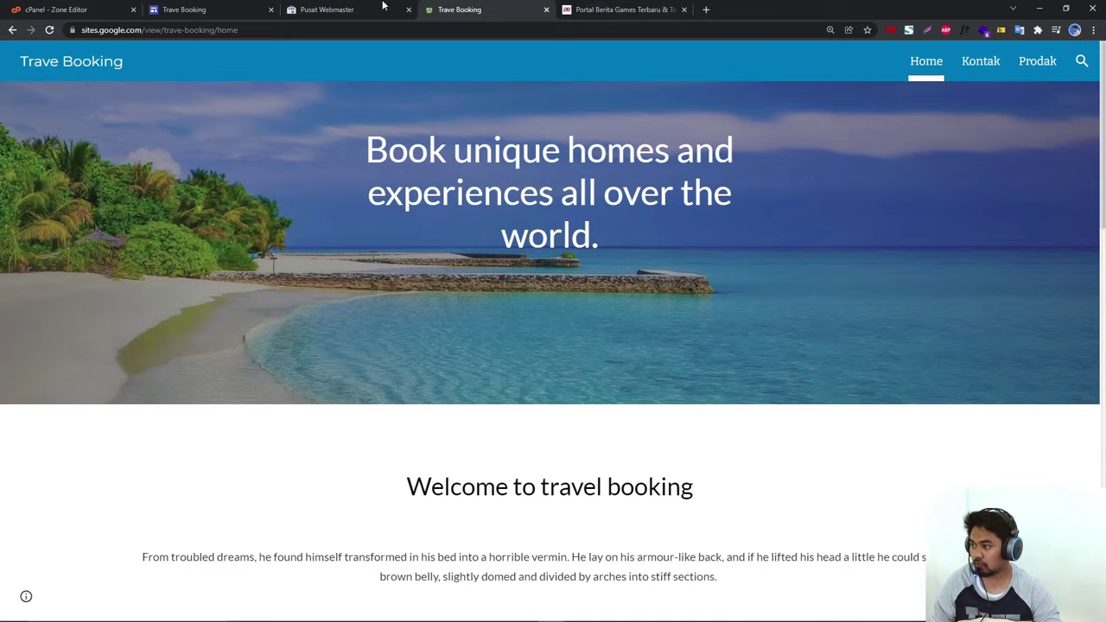
left_click(332, 9)
left_click(216, 10)
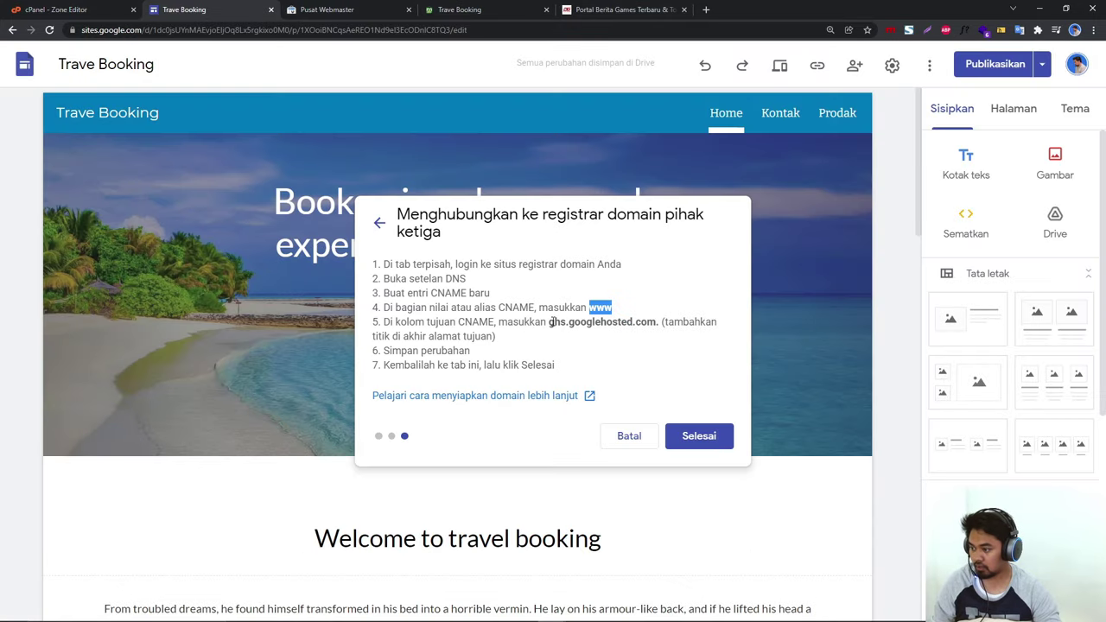
left_click_drag(550, 322, 659, 324)
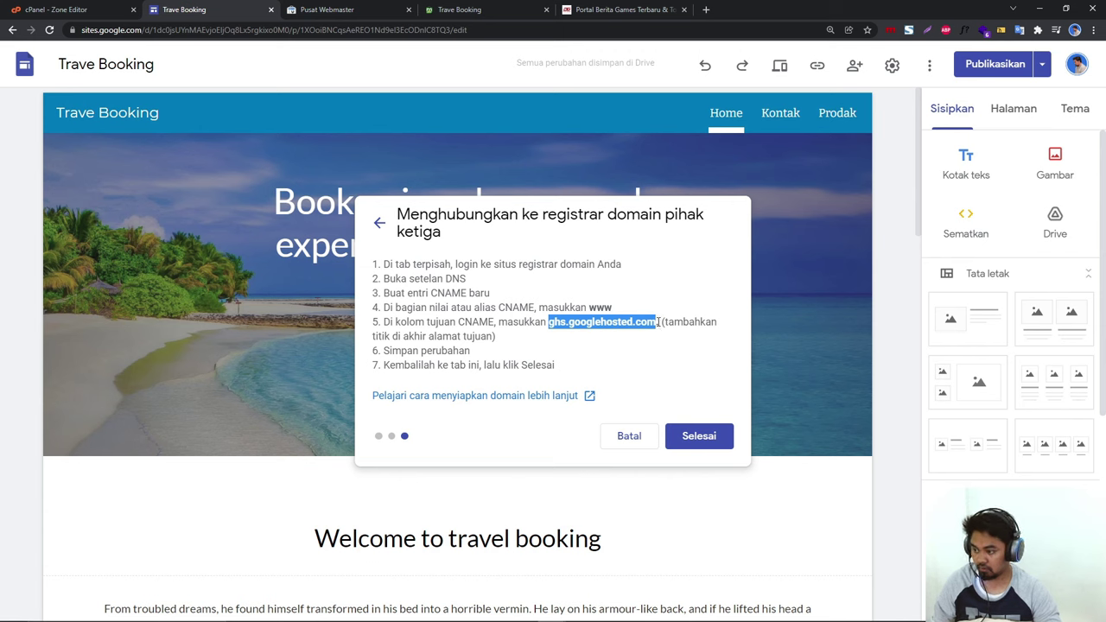
left_click(656, 324)
left_click_drag(660, 323, 548, 318)
key("ctrl+c")
Step: Return to cPanel, enter ghs.googlehosted.com. as the target of the new www CNAME record, and try to save it
left_click(467, 10)
left_click(364, 12)
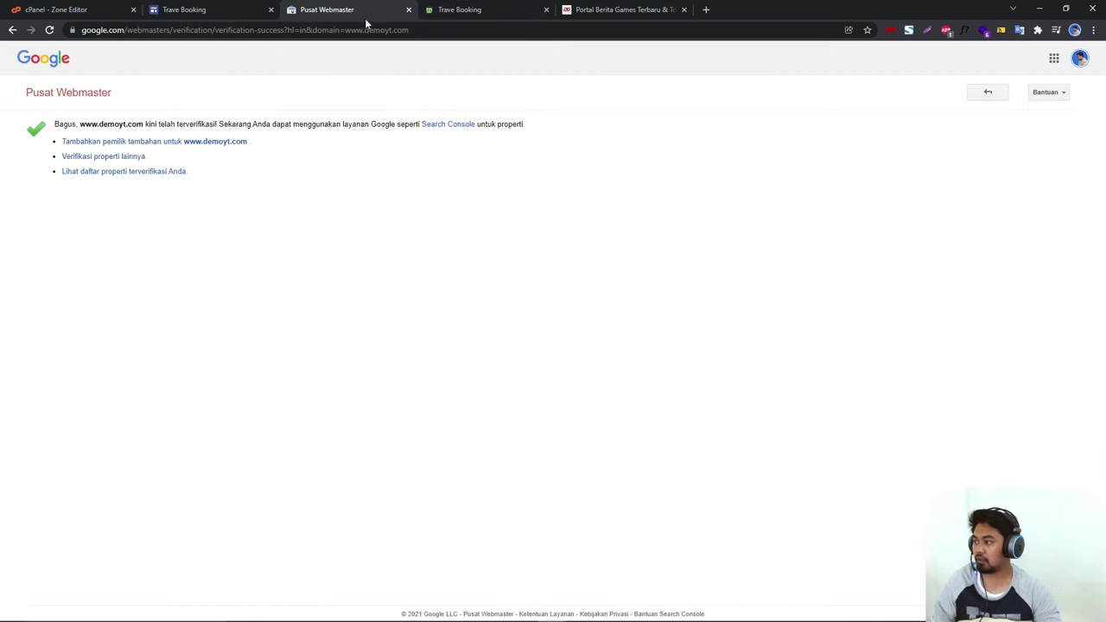
left_click(200, 10)
left_click(52, 9)
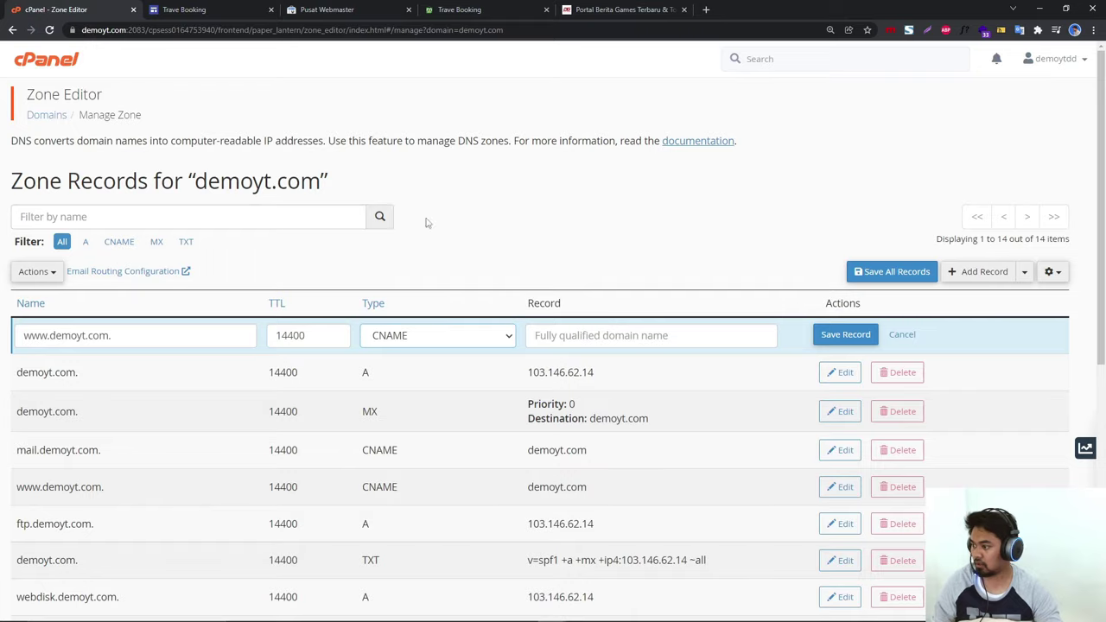
left_click(539, 335)
key("ctrl+v")
left_click(845, 341)
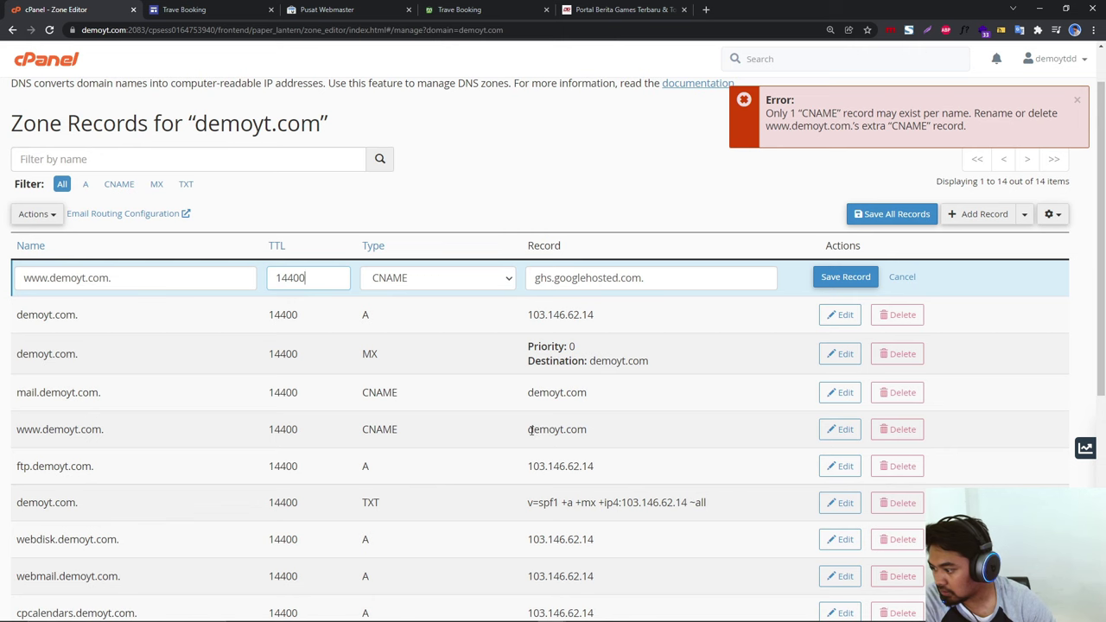
left_click_drag(530, 430, 593, 440)
left_click(173, 439)
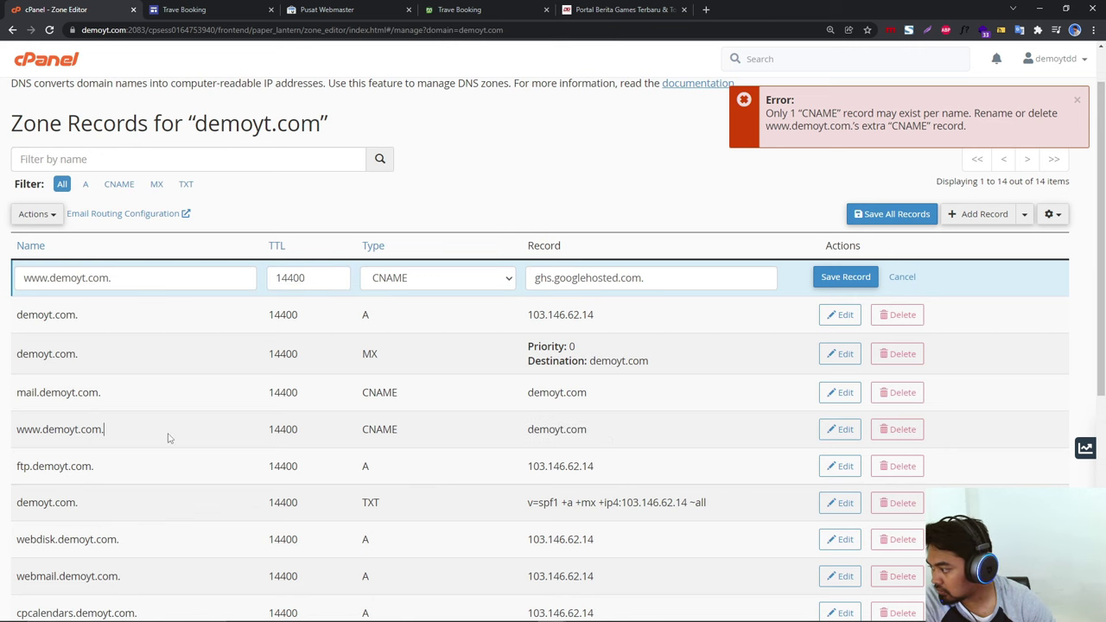
scroll(201, 442, "down", 1)
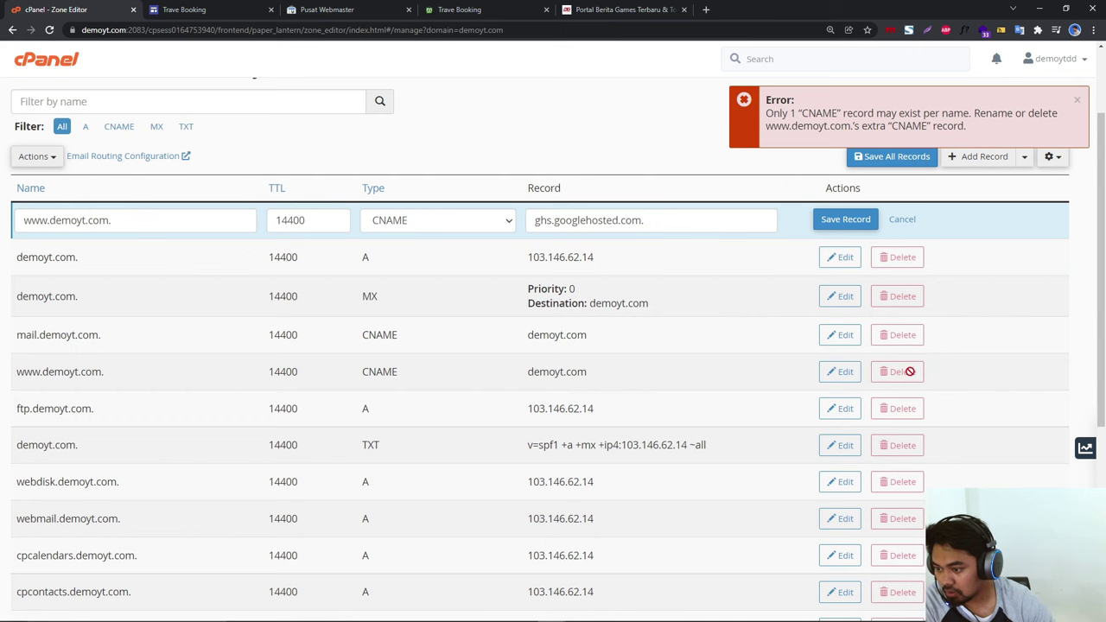
left_click(1078, 102)
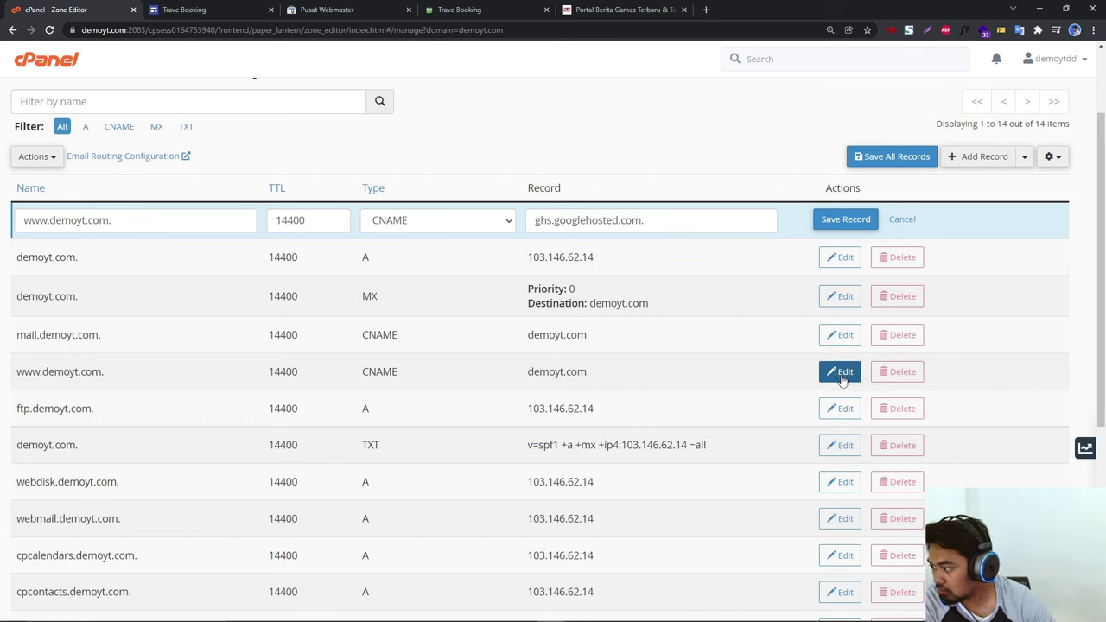
left_click(842, 375)
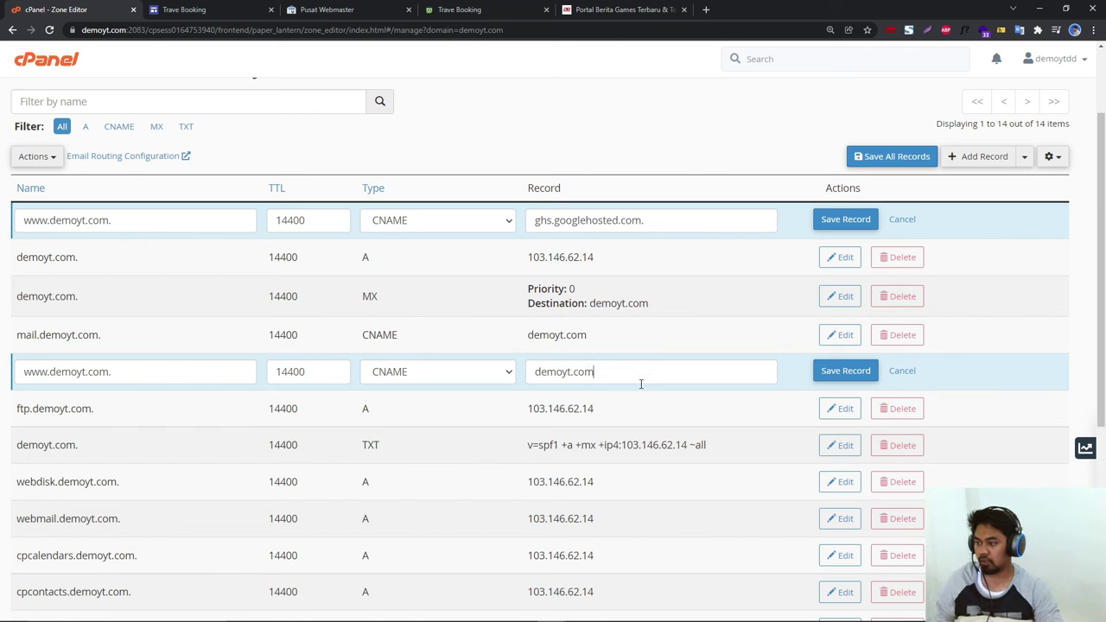
left_click_drag(665, 222, 528, 242)
key("ctrl+c")
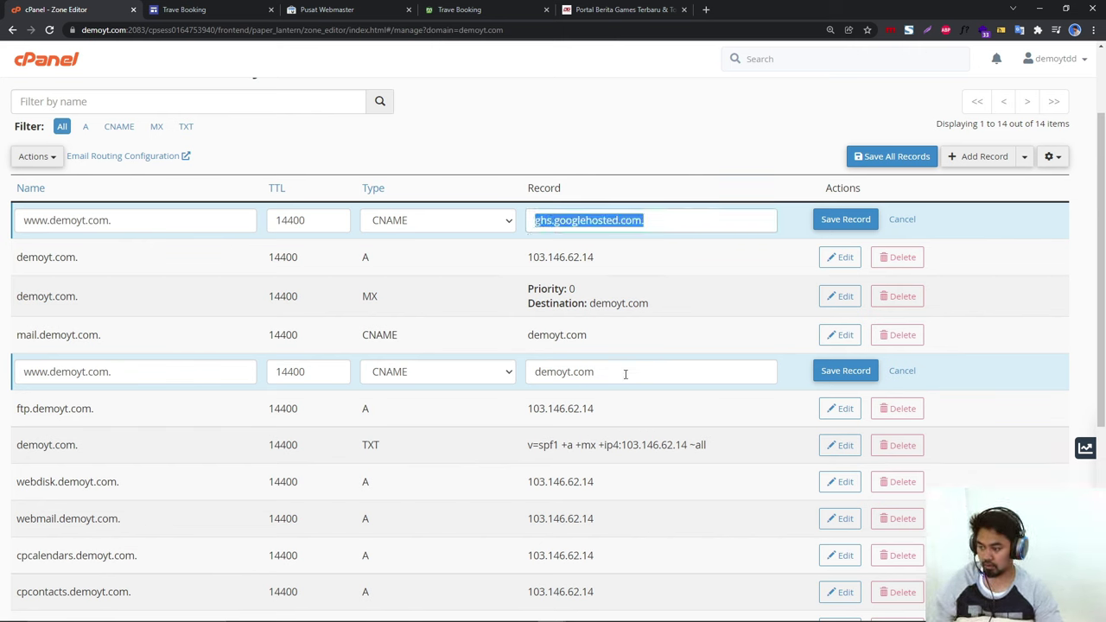
left_click_drag(626, 373, 532, 395)
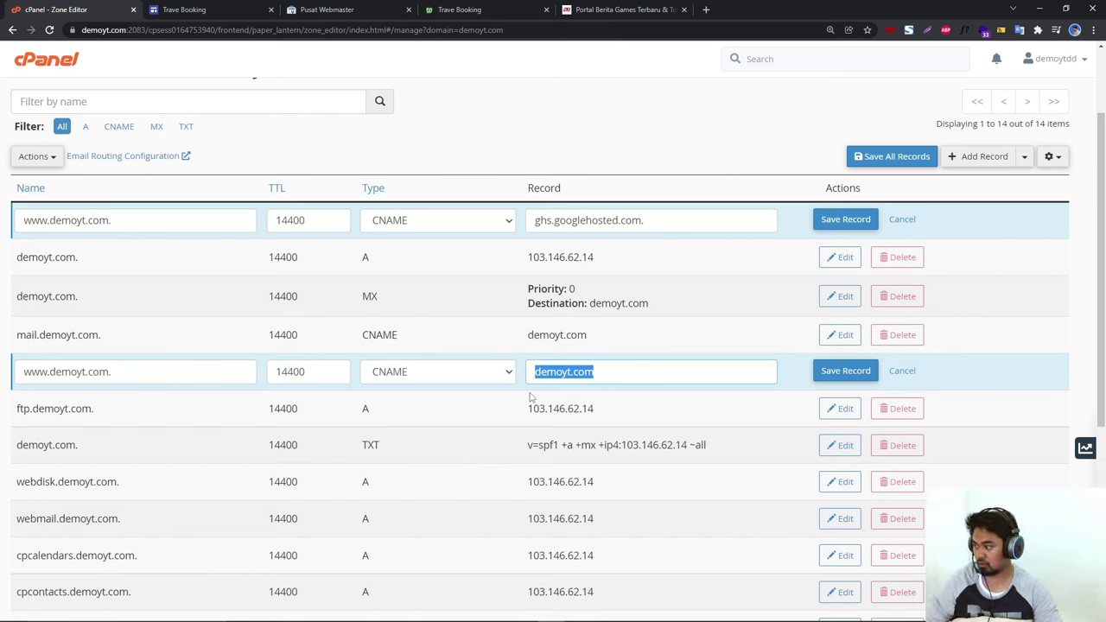
key("ctrl+v")
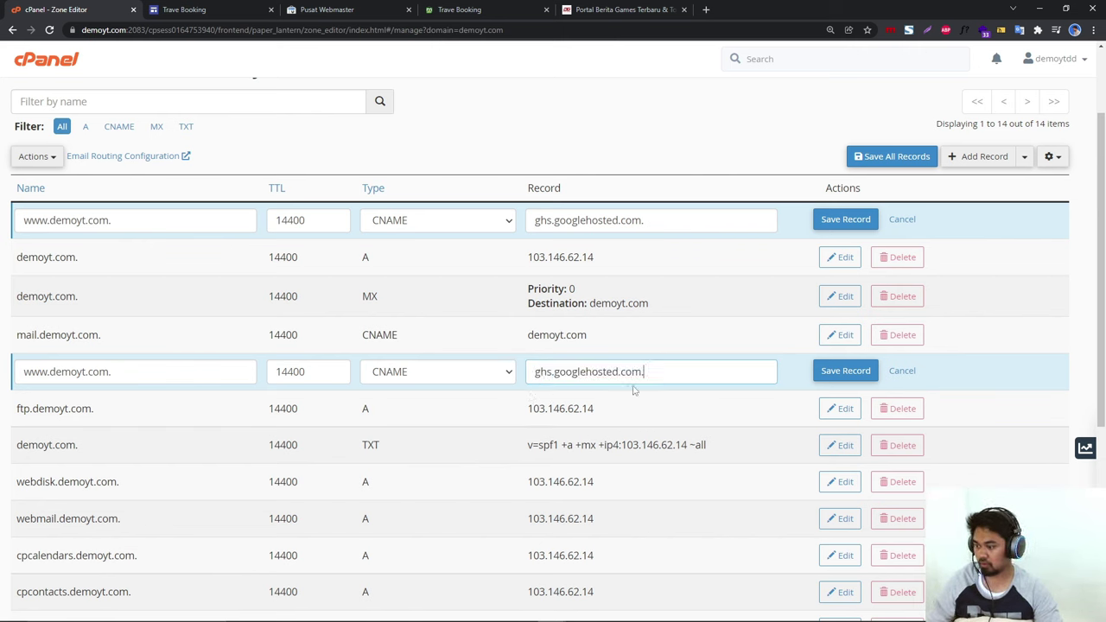
left_click(845, 378)
scroll(864, 346, "up", 2)
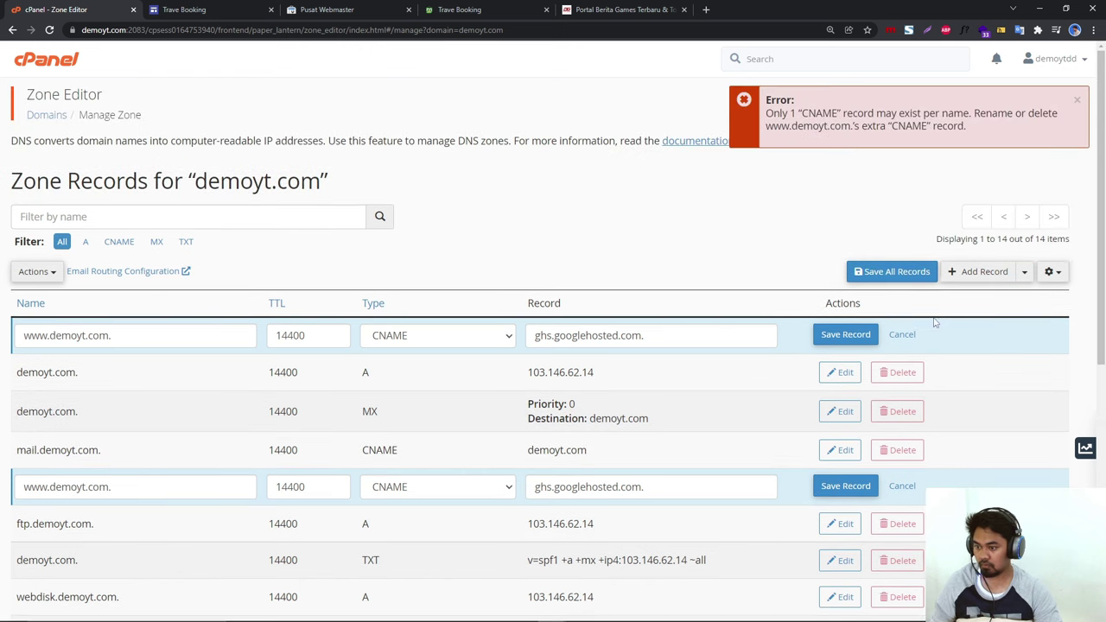
left_click(902, 335)
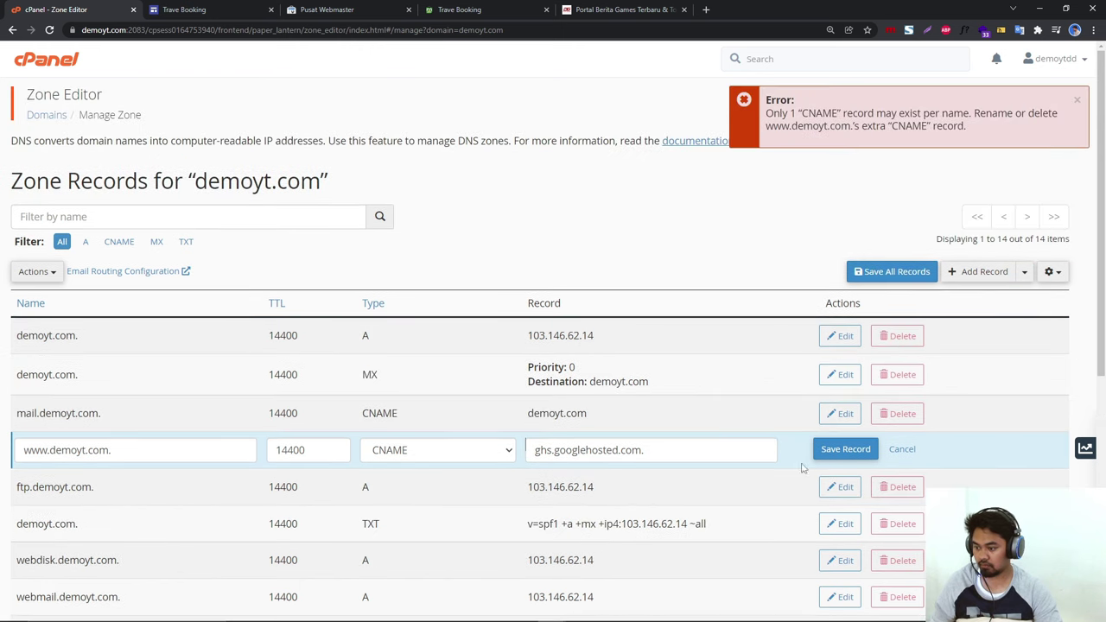
left_click(844, 450)
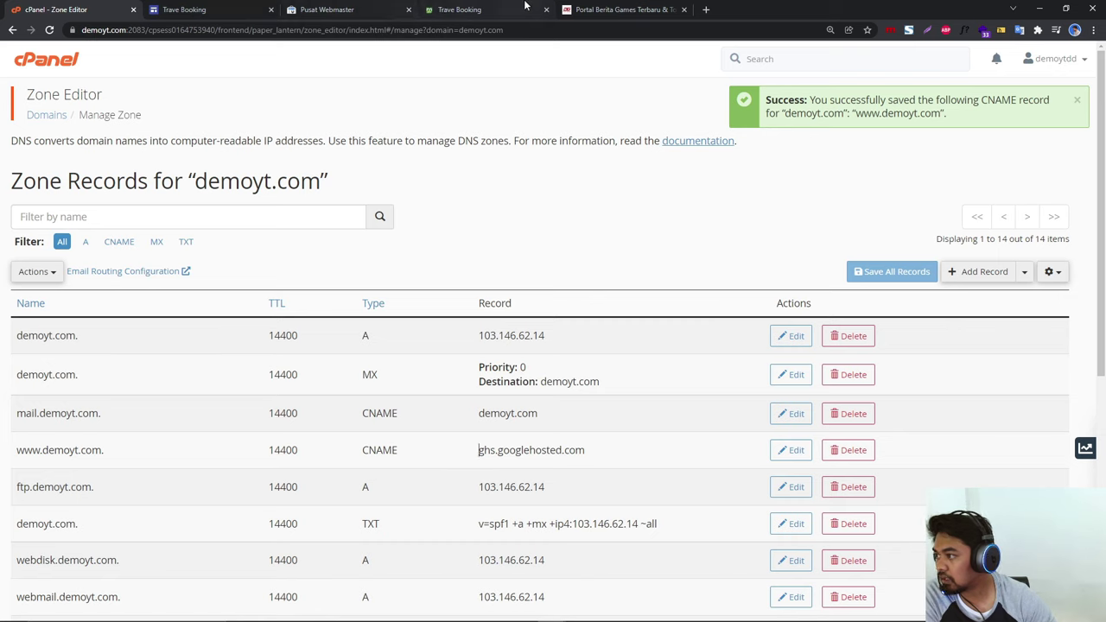
Step: Compare the saved CNAME record with the registrar instructions and finish the custom domain setup in the site editor
left_click(430, 10)
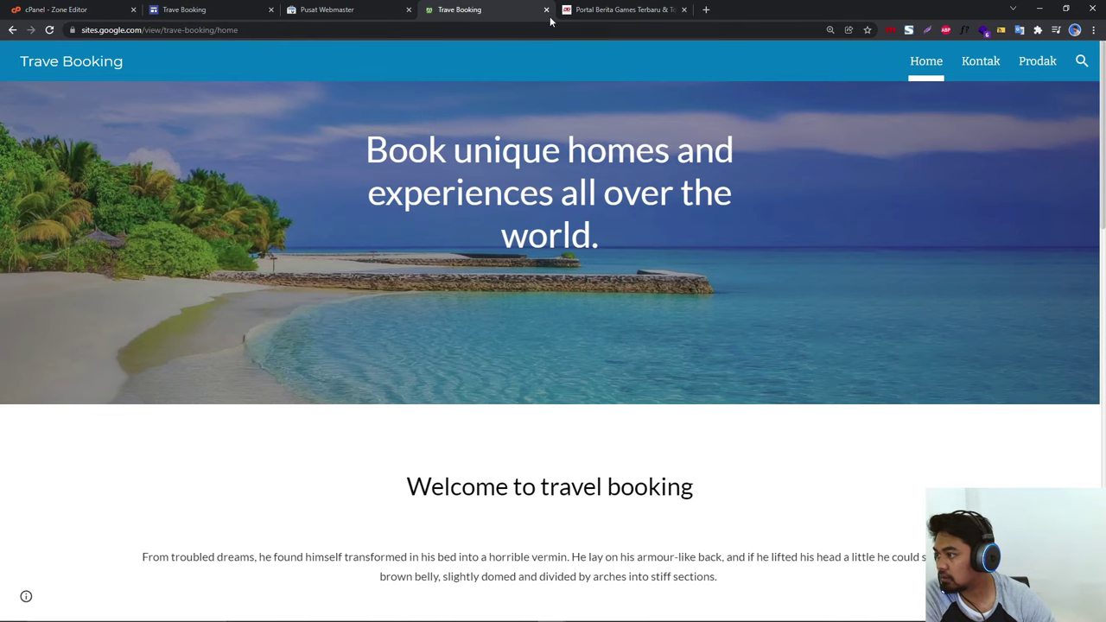
key("ctrl+2")
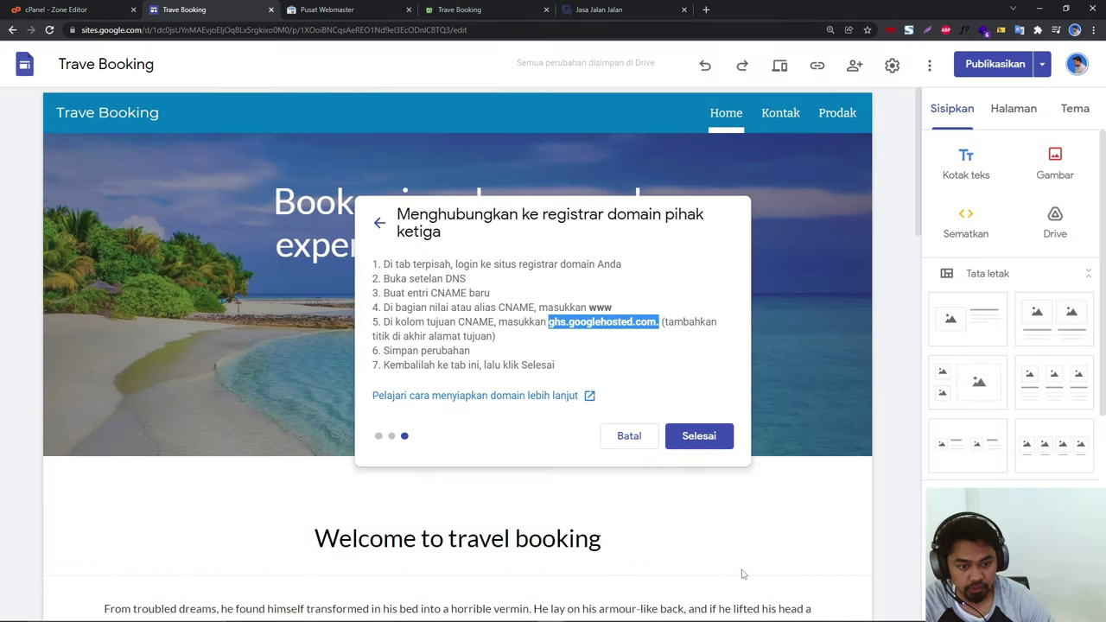
left_click(56, 10)
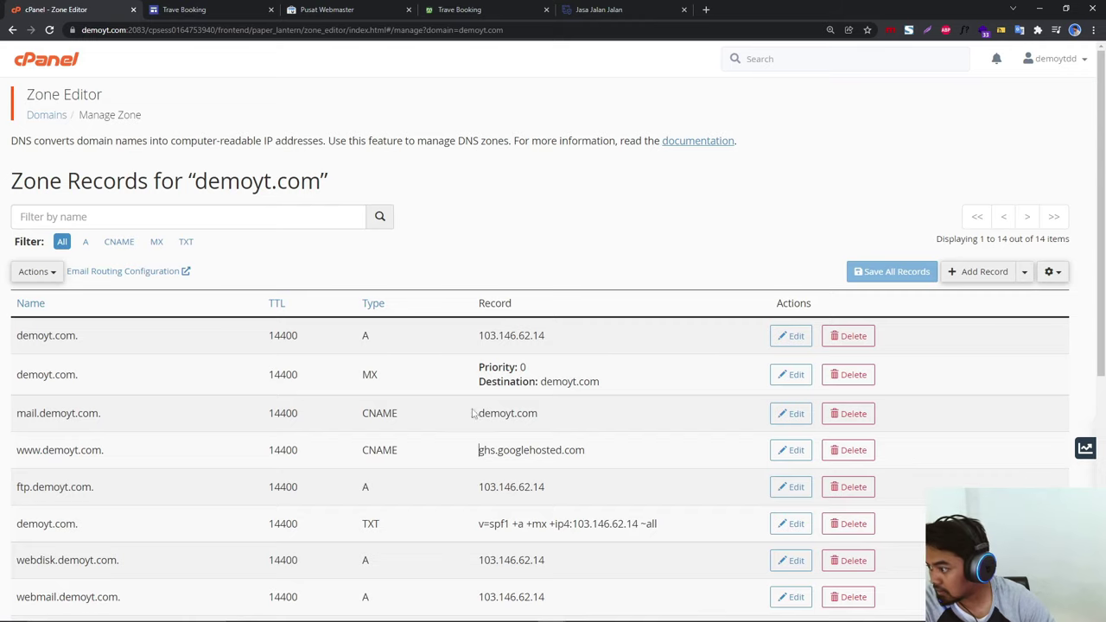
left_click(229, 7)
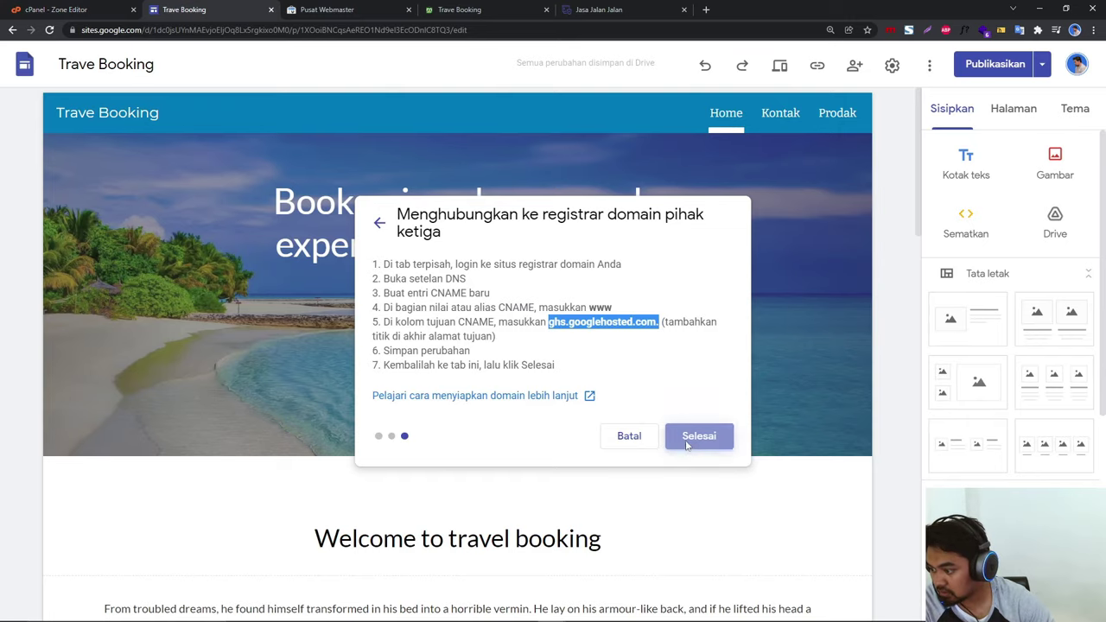
left_click(685, 440)
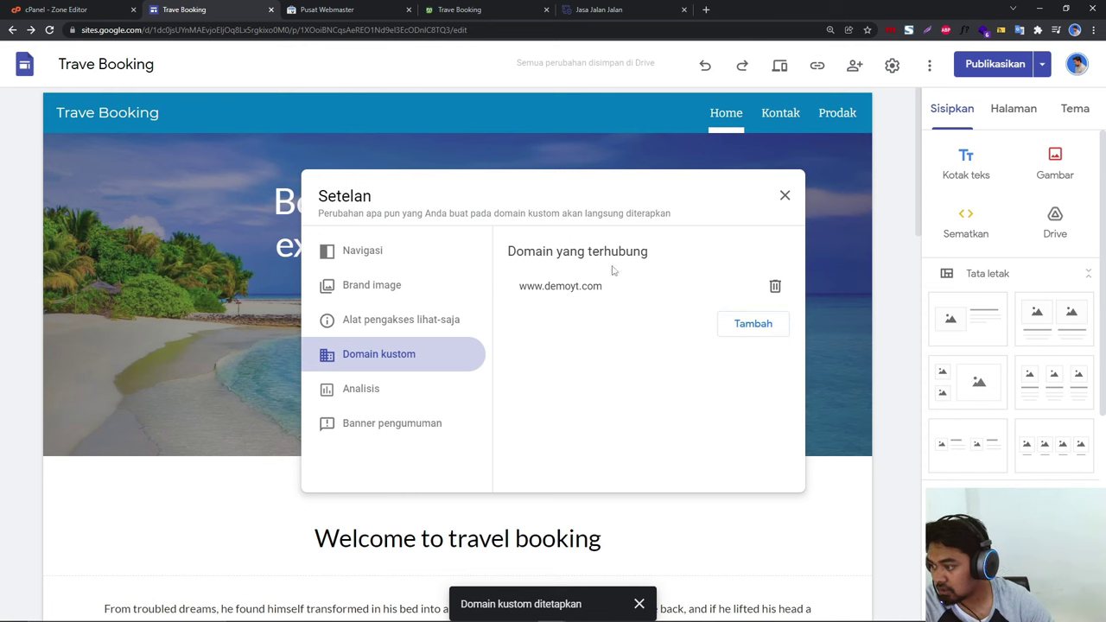
Step: Close the site settings, check the publishing review for unpublished changes, and return to the editor
left_click(994, 69)
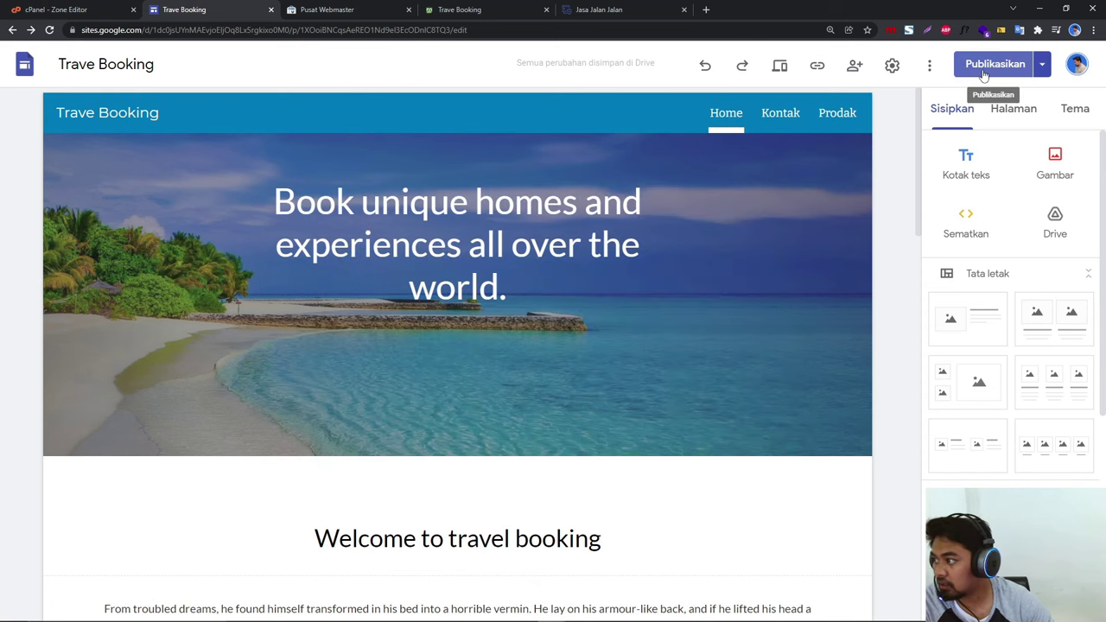
left_click(985, 75)
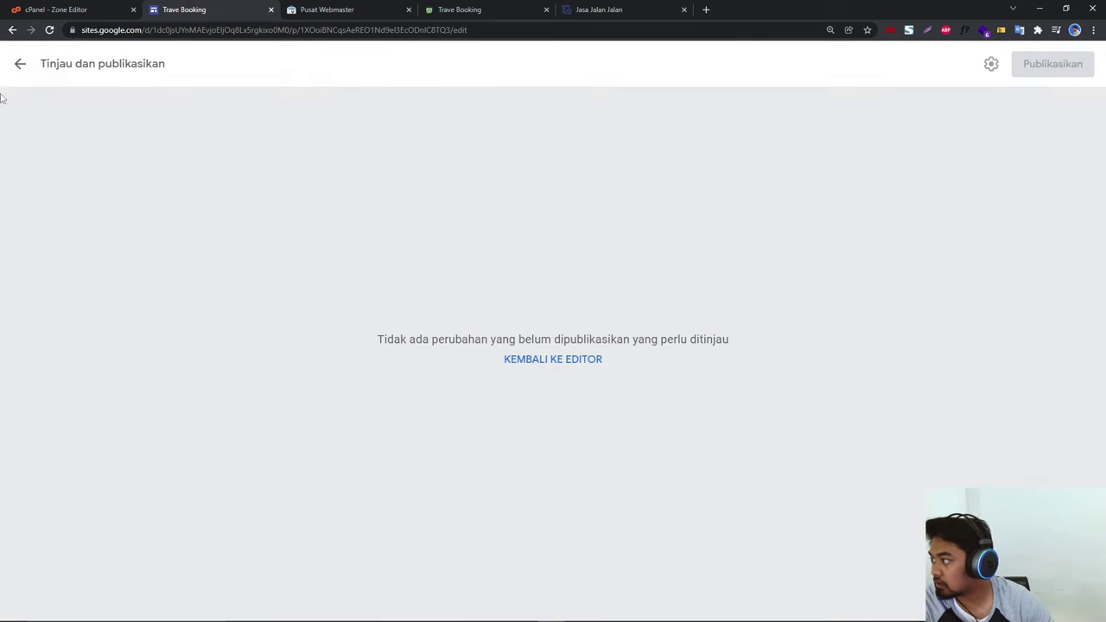
left_click(40, 74)
left_click(599, 10)
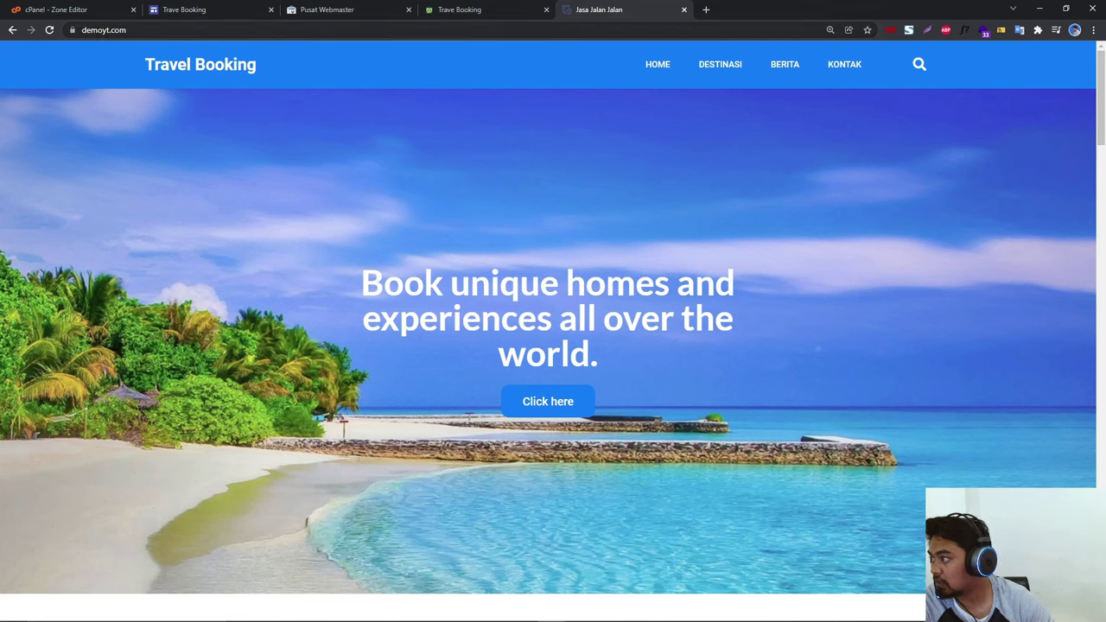
left_click(94, 31)
left_click(94, 31)
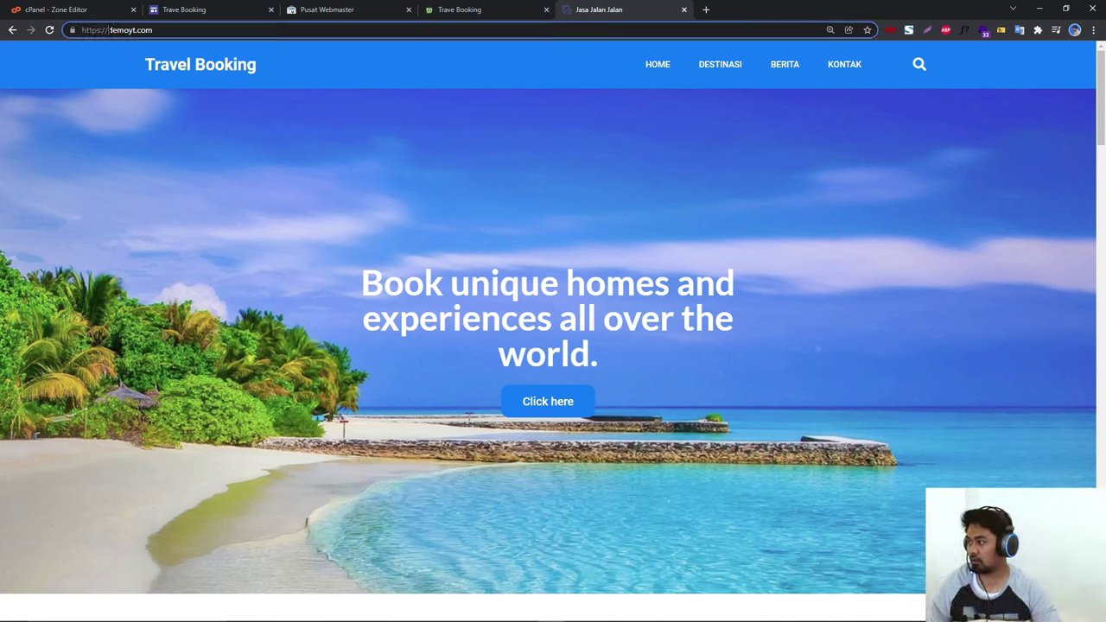
left_click_drag(107, 31, 81, 31)
type("www")
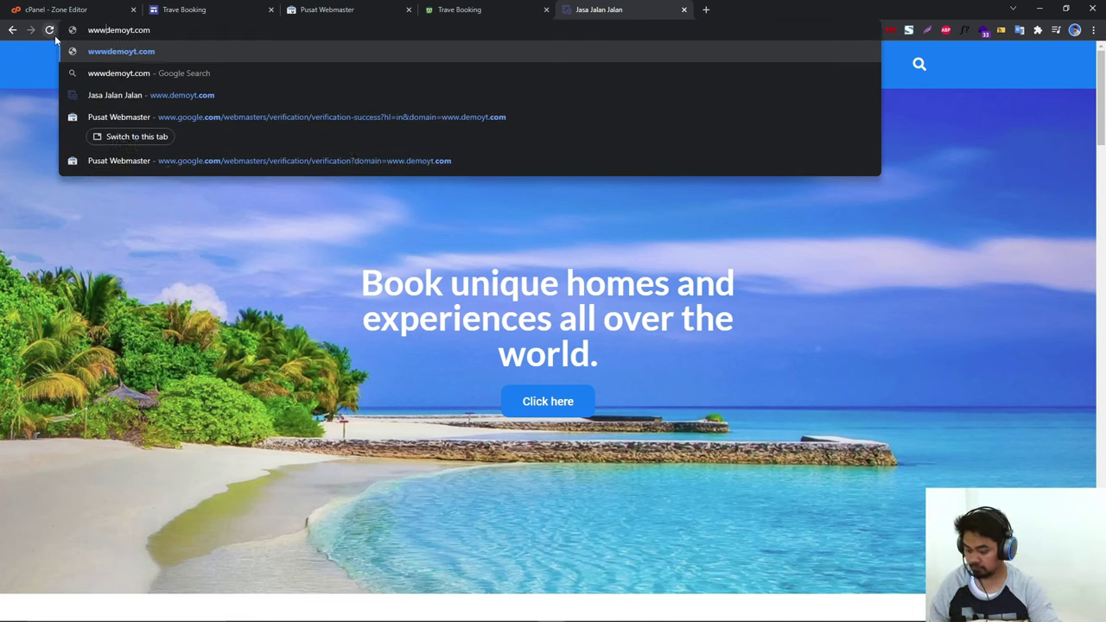
type(".")
key("Return")
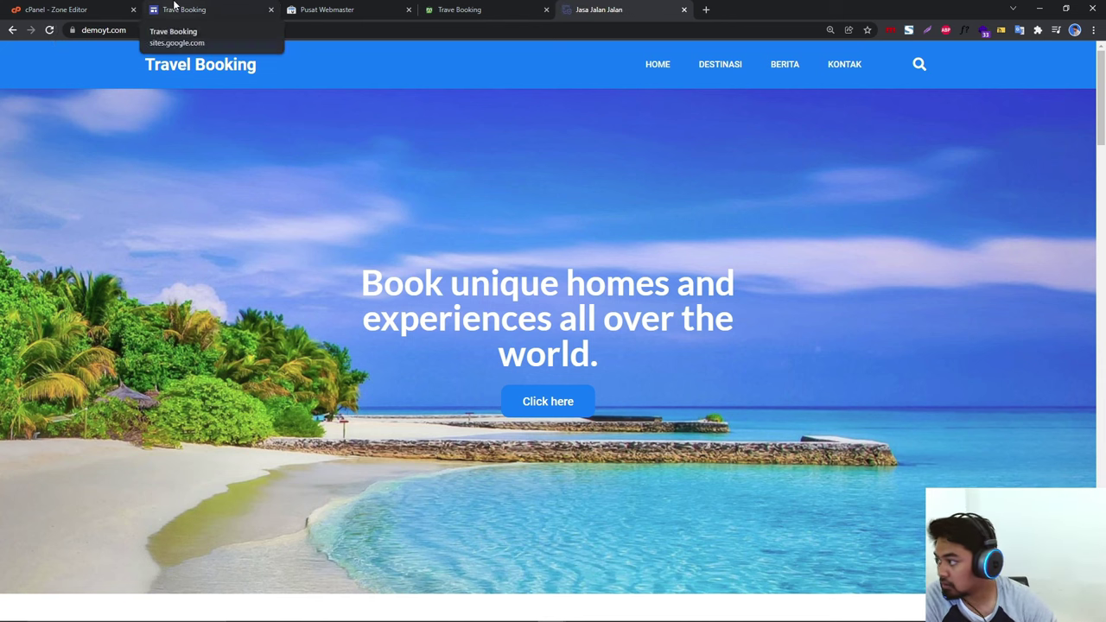
left_click(175, 9)
left_click(80, 9)
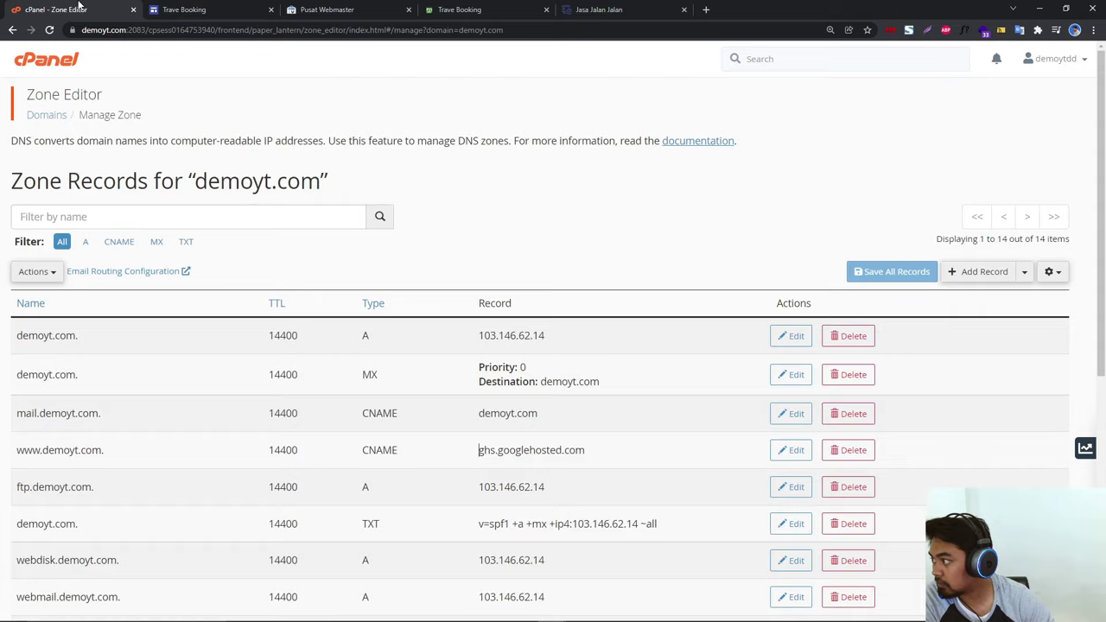
scroll(484, 380, "down", 2)
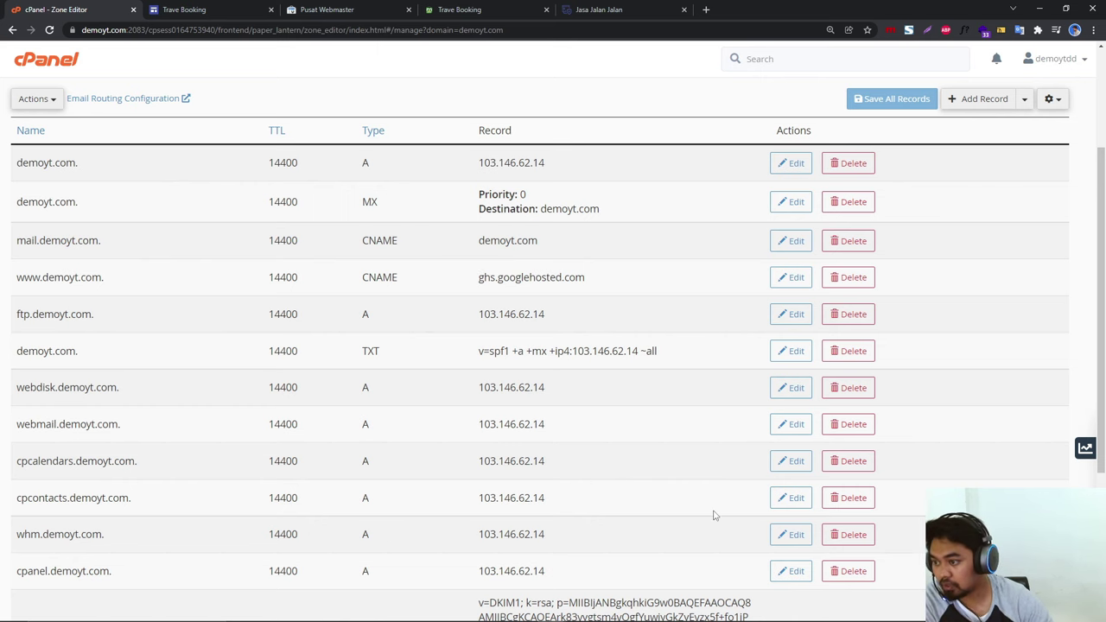
scroll(713, 467, "up", 2)
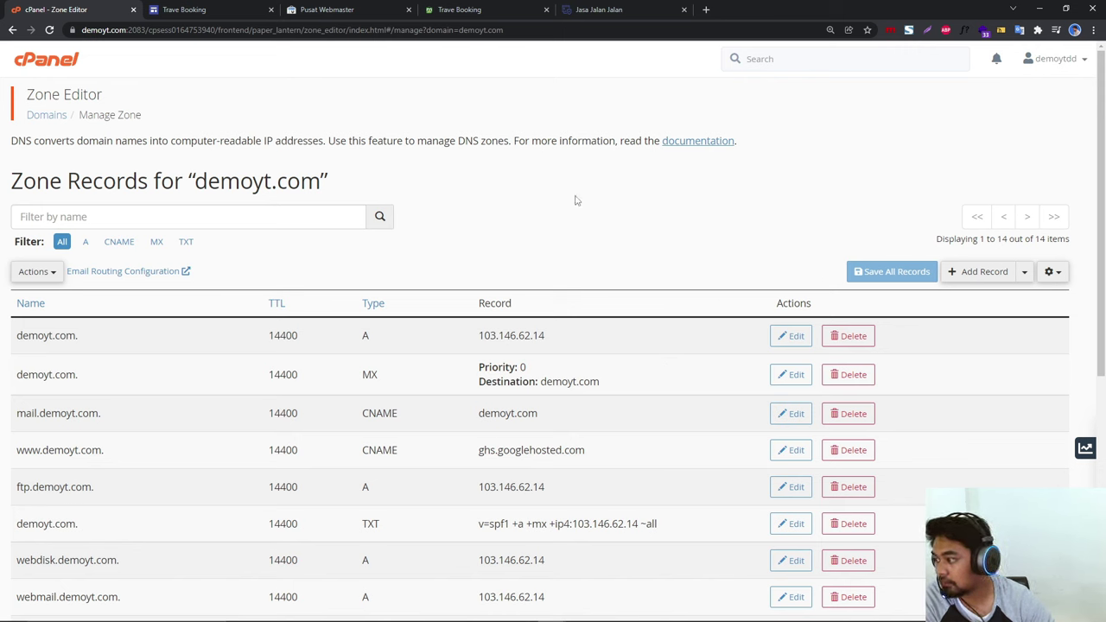
Step: Check the published site and the domain verification page, and recheck the site's publishing review before returning to the editor
left_click(514, 8)
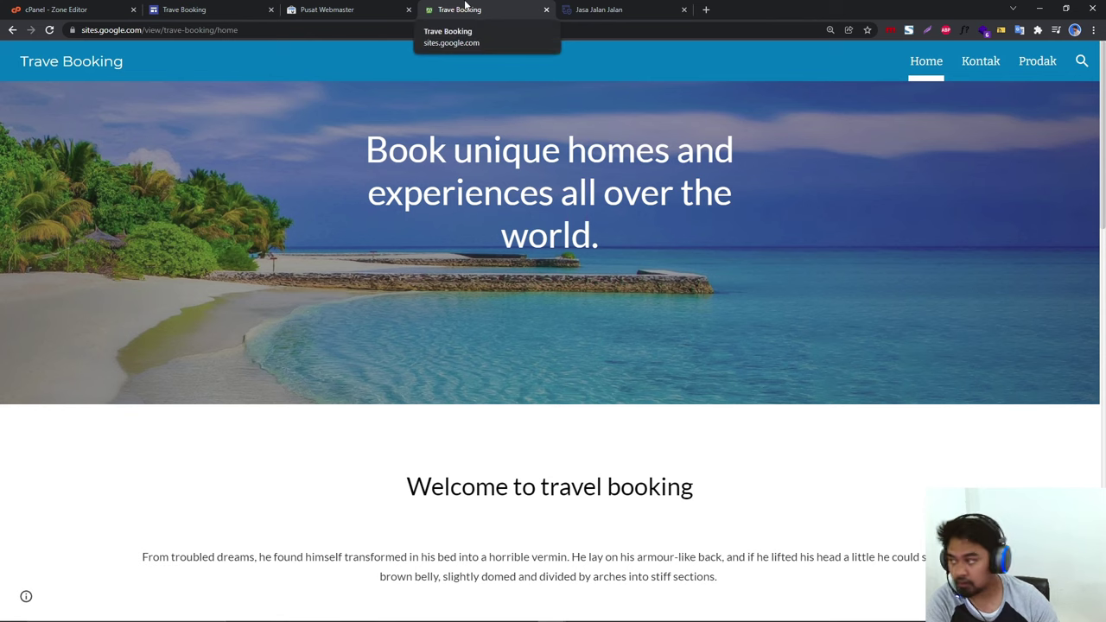
left_click(227, 6)
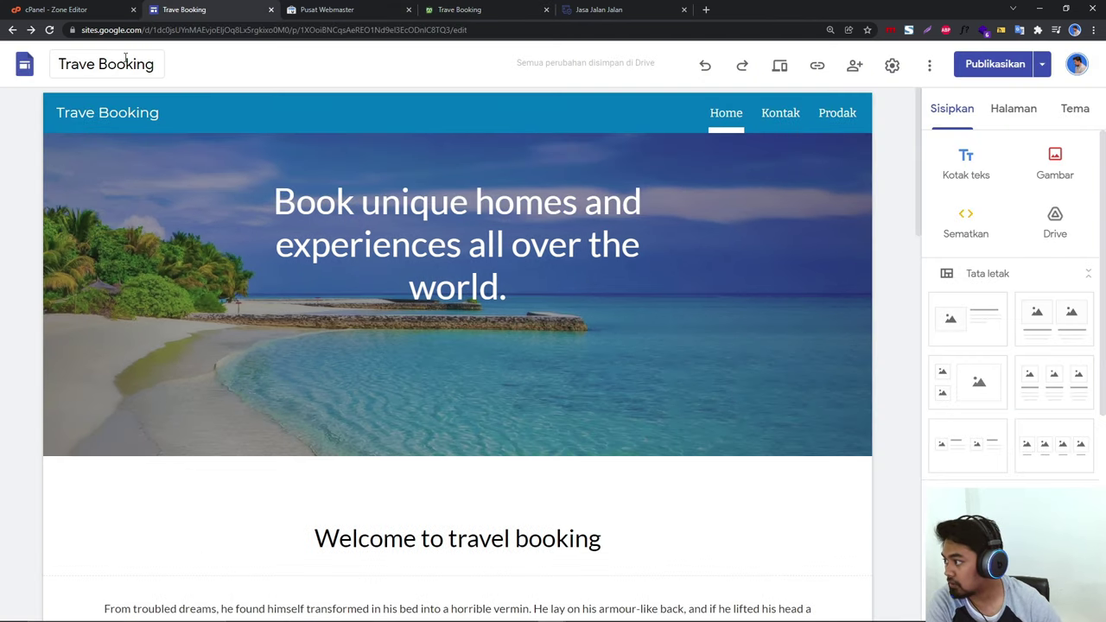
left_click(363, 7)
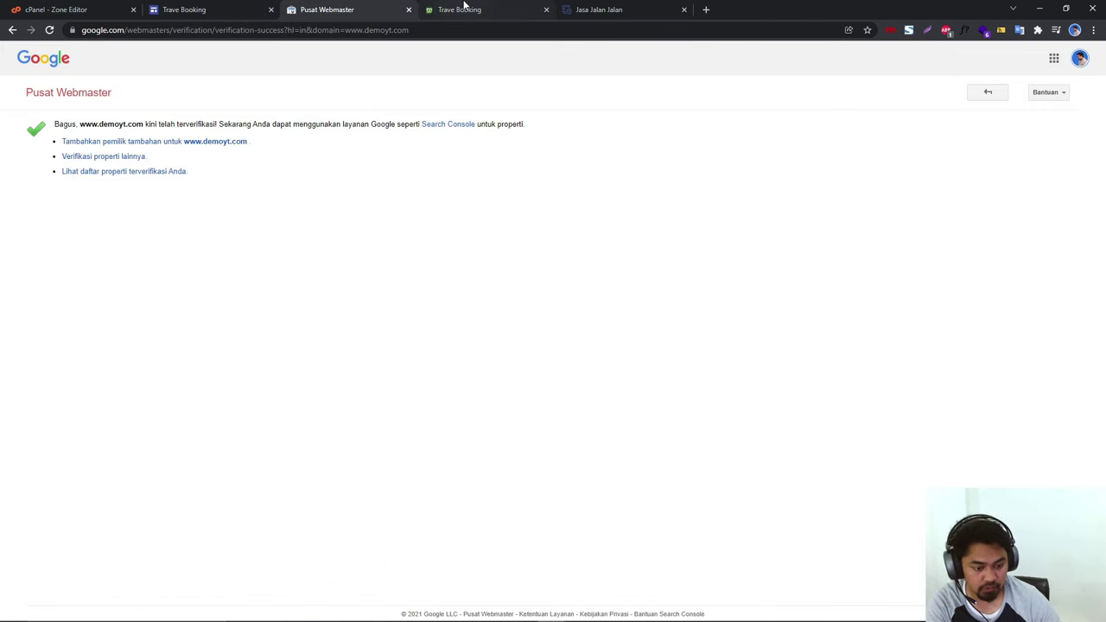
key("ctrl+shift+Tab")
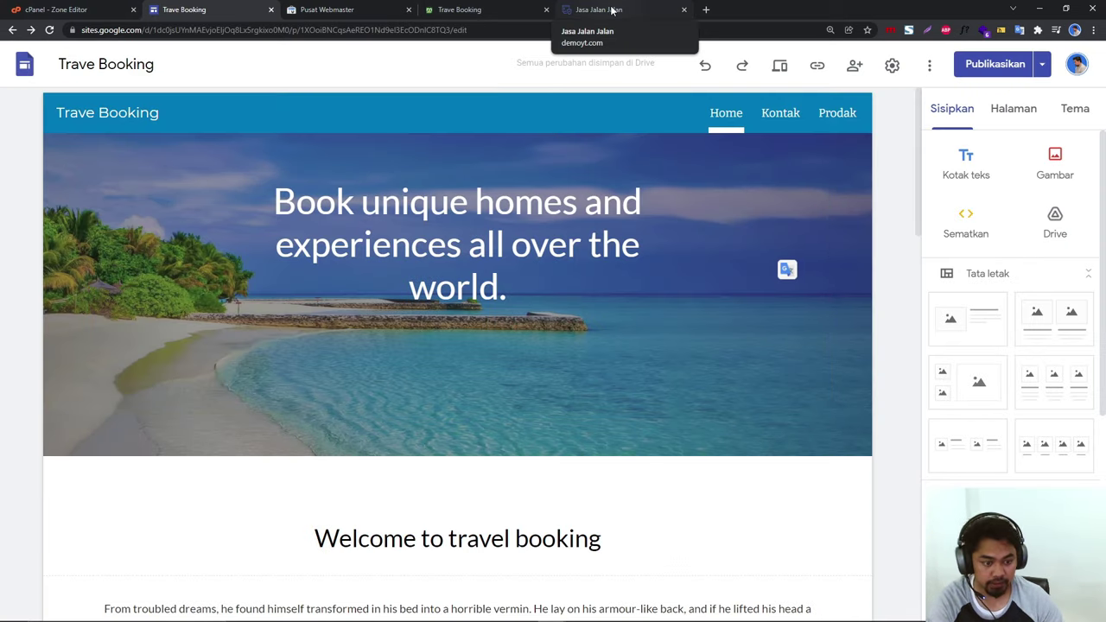
left_click(995, 63)
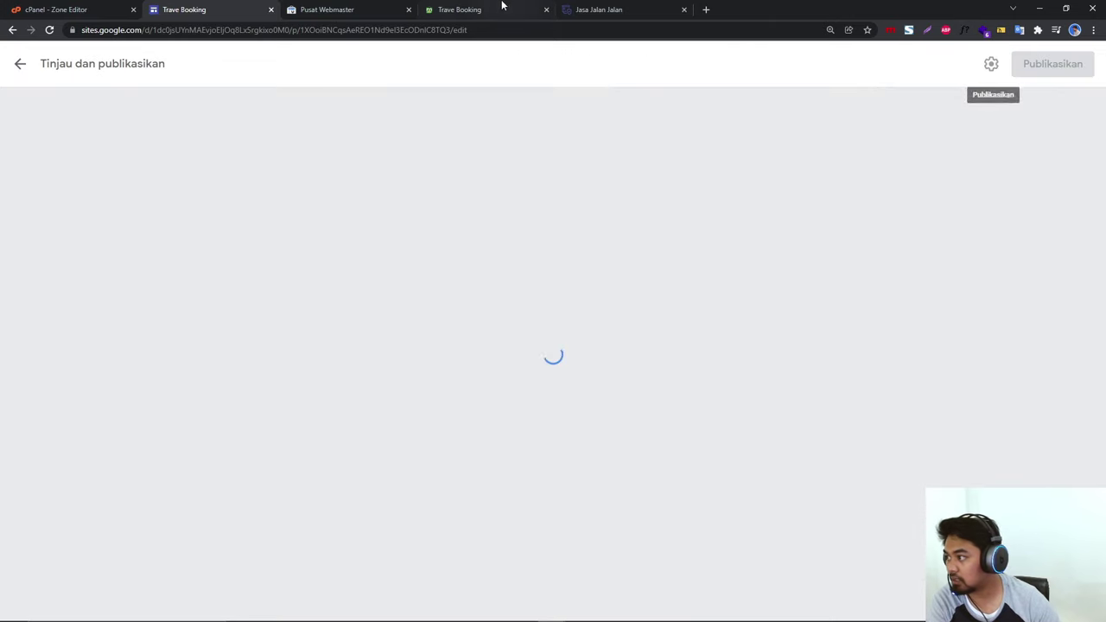
left_click(20, 63)
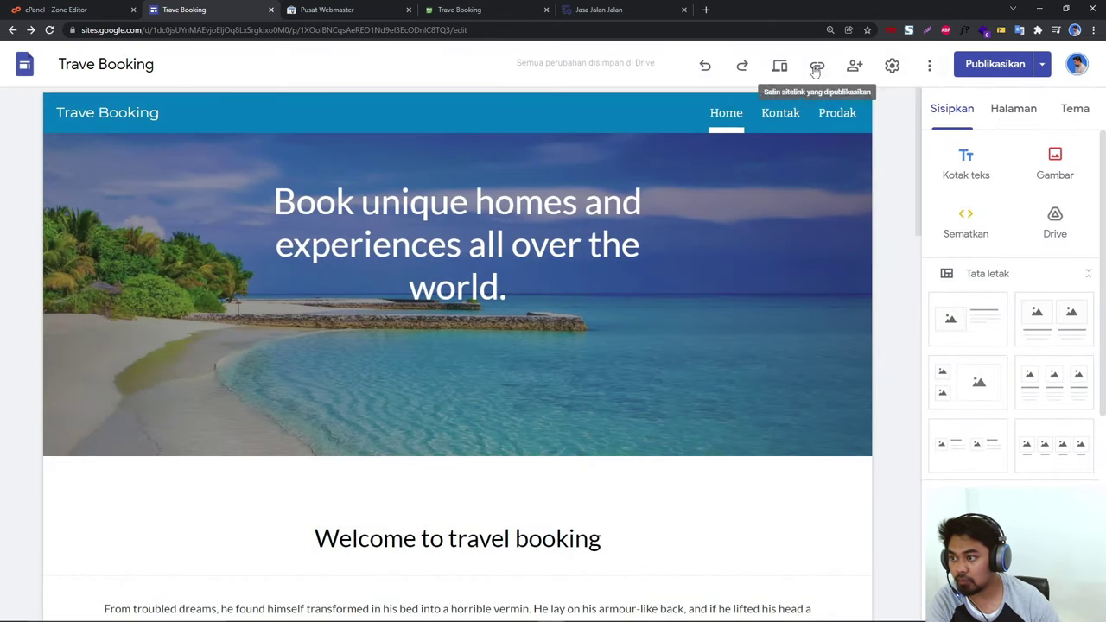
Step: View the published travel site from the editor and look through its home page down to the discount promo section
left_click(1041, 64)
left_click(934, 141)
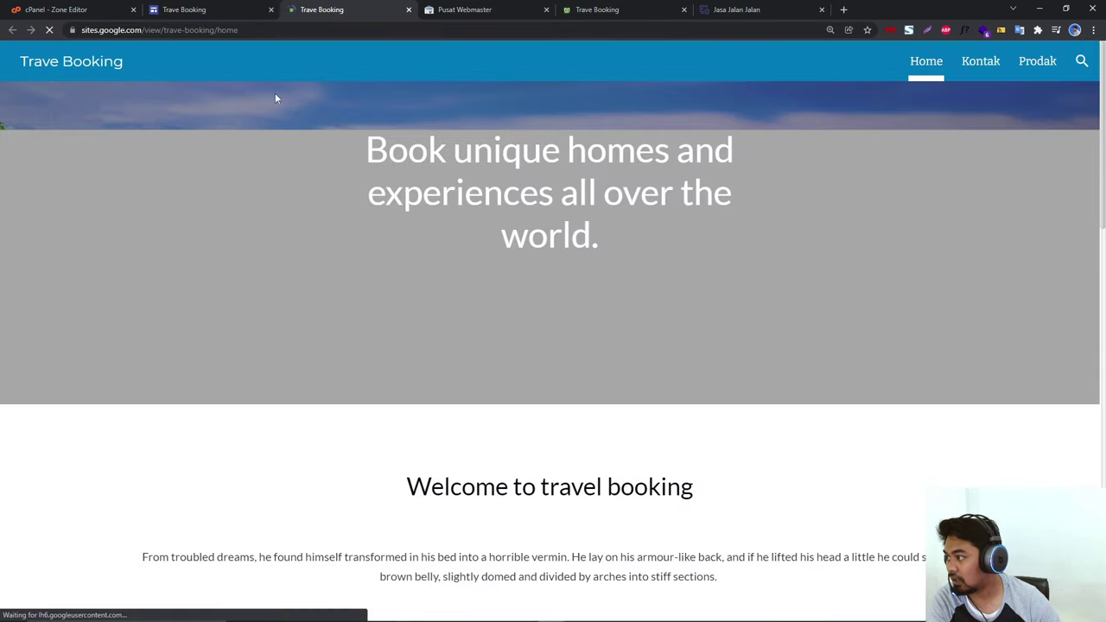
scroll(655, 291, "down", 15)
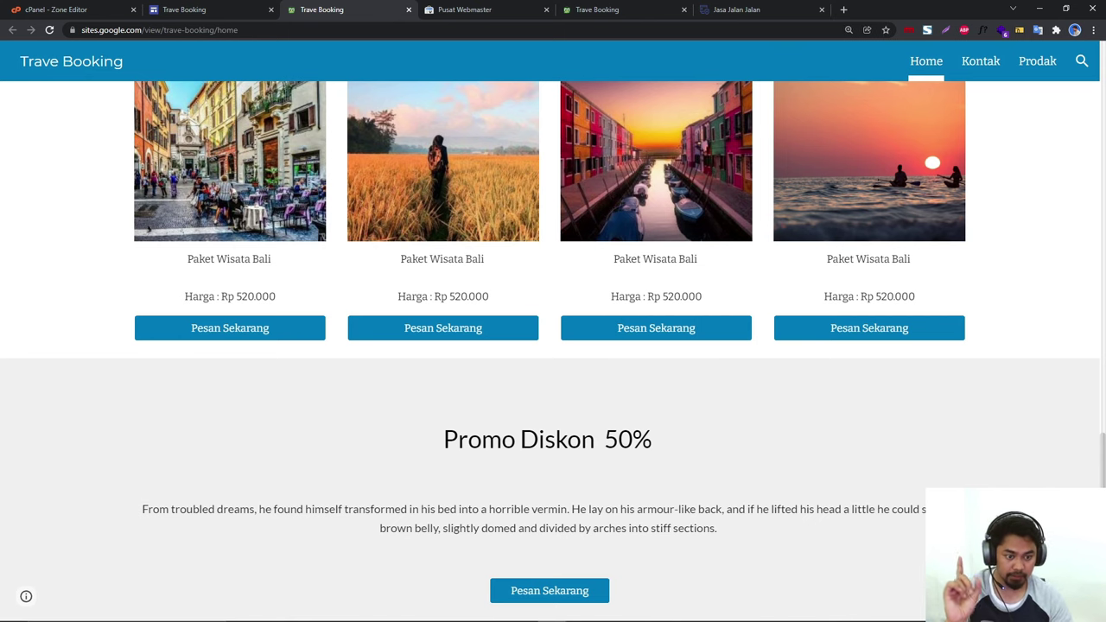
scroll(655, 289, "up", 7)
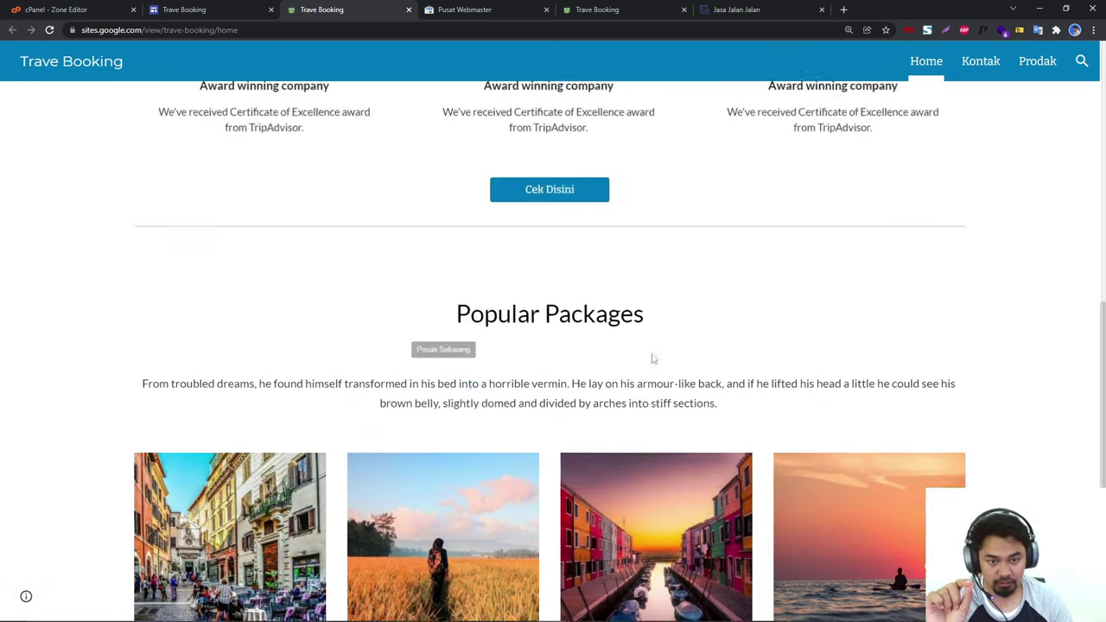